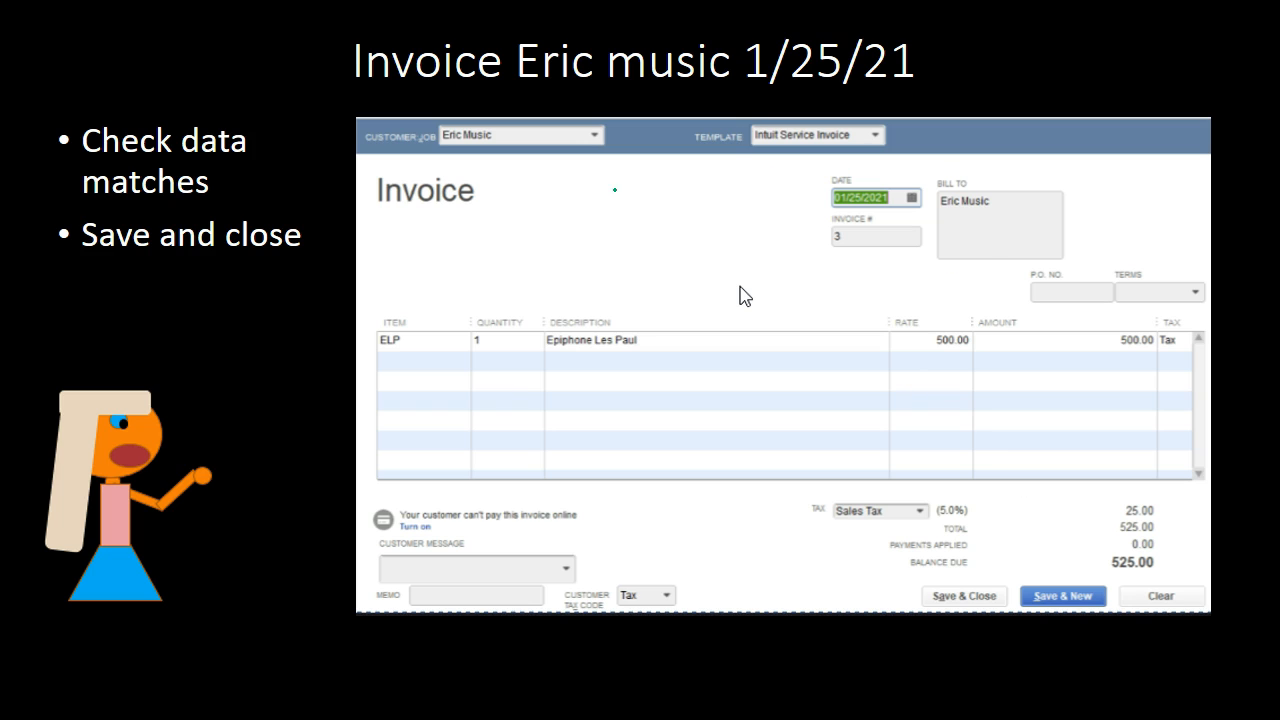
Step: Underline the invoice heading on the slide with a pen ink stroke
{"action": "left_click_drag", "start_coordinate": [395, 213], "coordinate": [426, 204]}
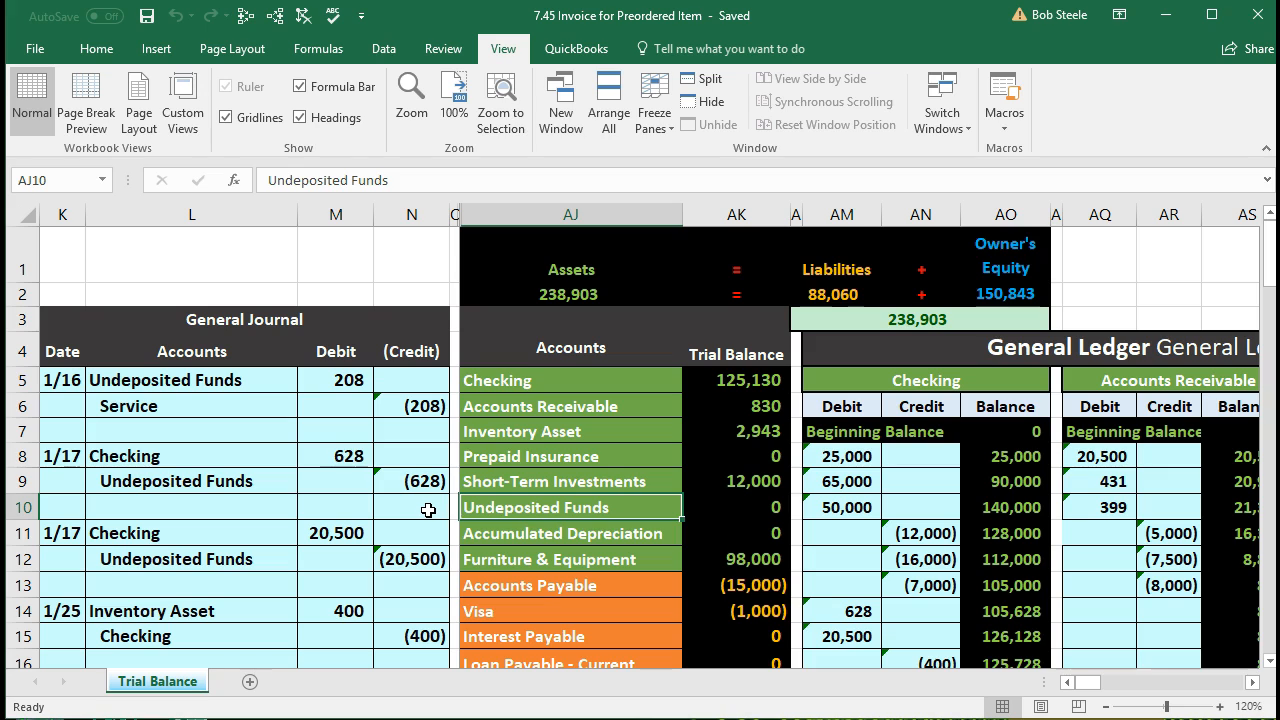
{"action": "left_click", "coordinate": [428, 510]}
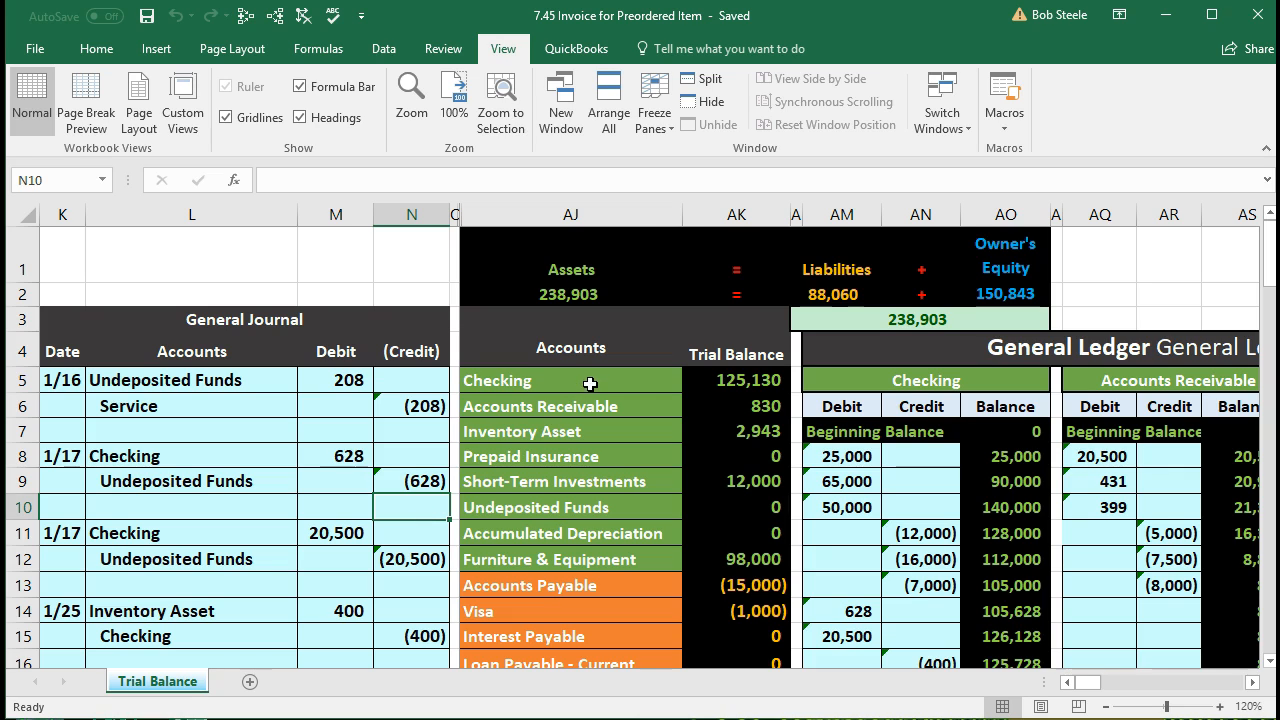
{"action": "left_click", "coordinate": [628, 381]}
{"action": "left_click_drag", "start_coordinate": [628, 381], "coordinate": [697, 380]}
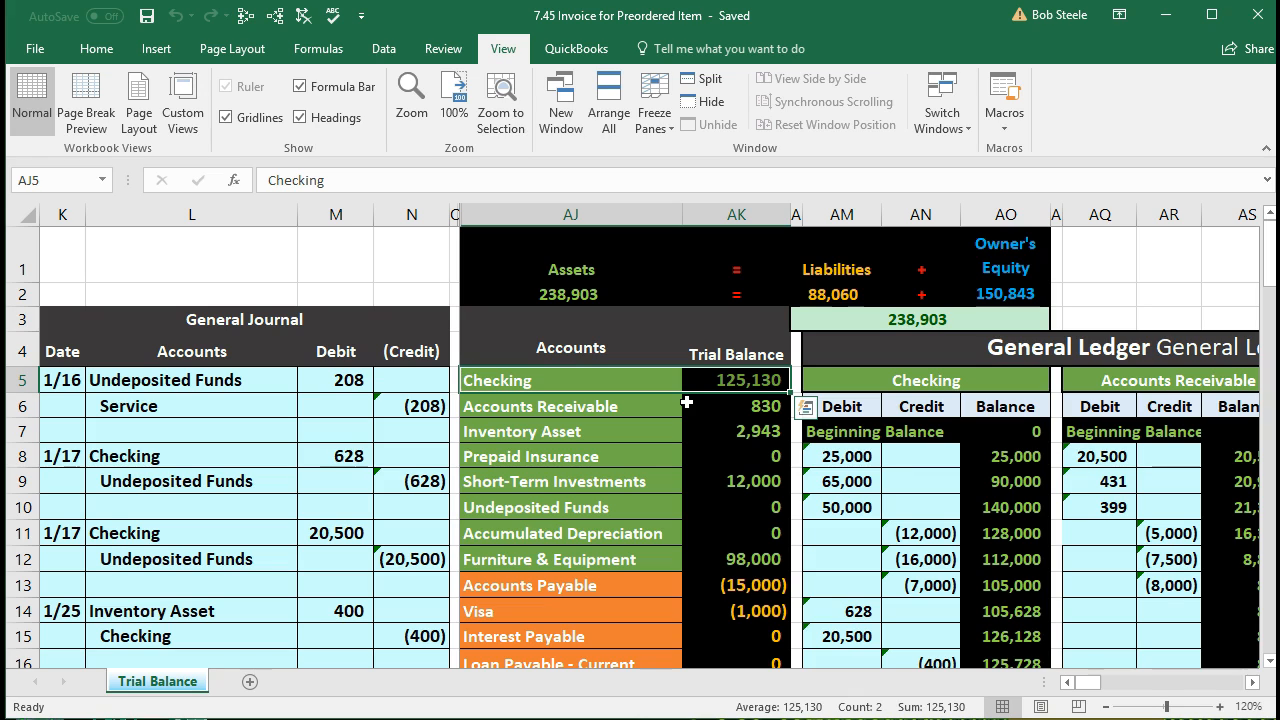
{"action": "left_click_drag", "start_coordinate": [666, 404], "coordinate": [697, 397]}
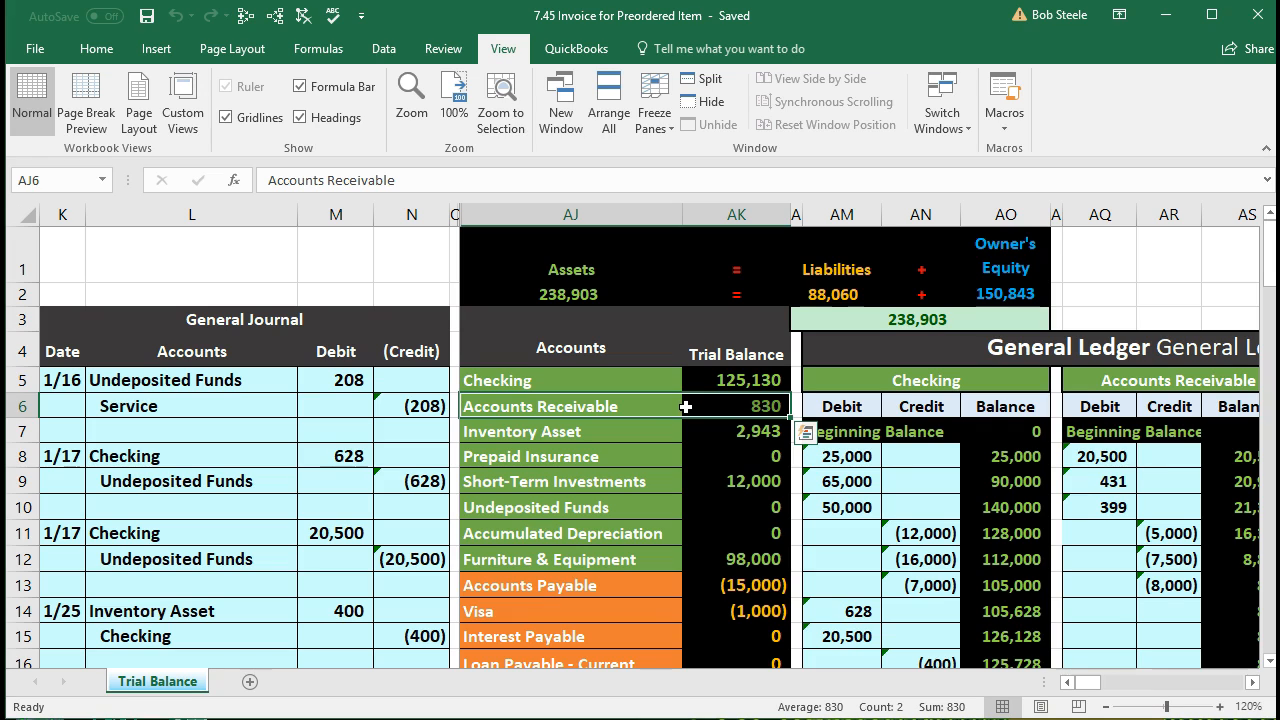
Step: Copy the Accounts Receivable account name from the trial balance
{"action": "left_click", "coordinate": [649, 410]}
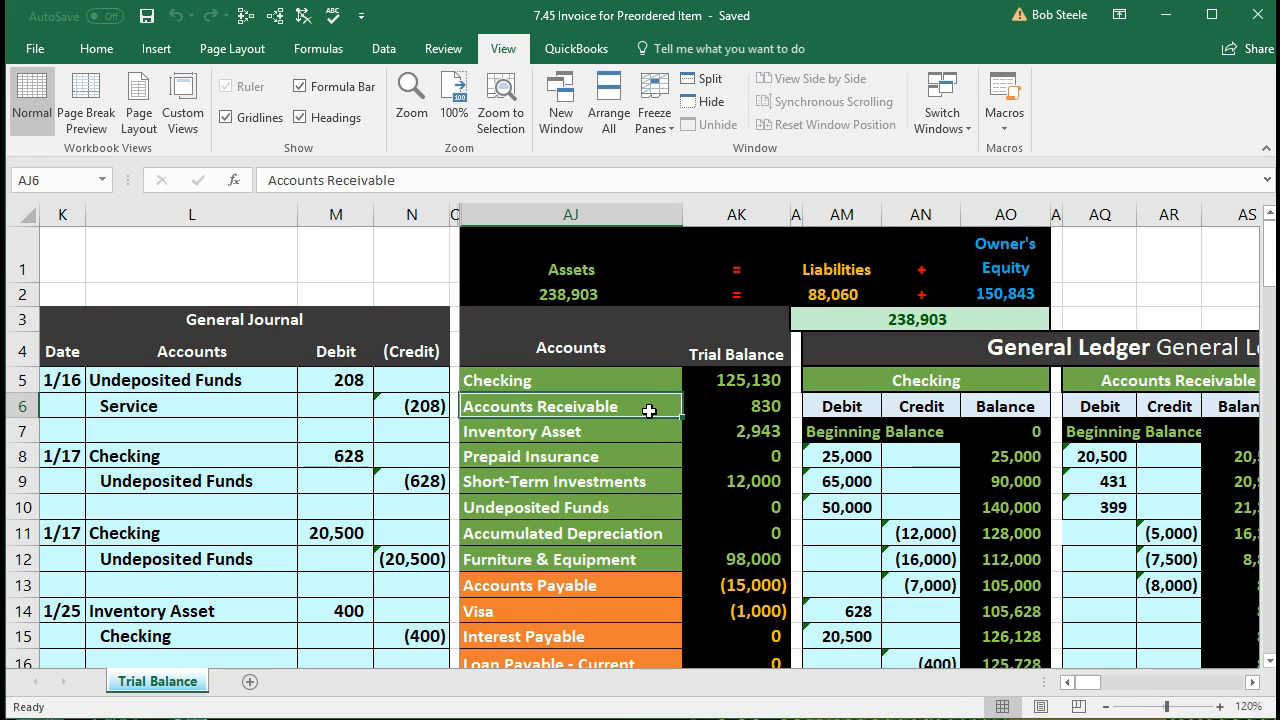
{"action": "right_click", "coordinate": [649, 410]}
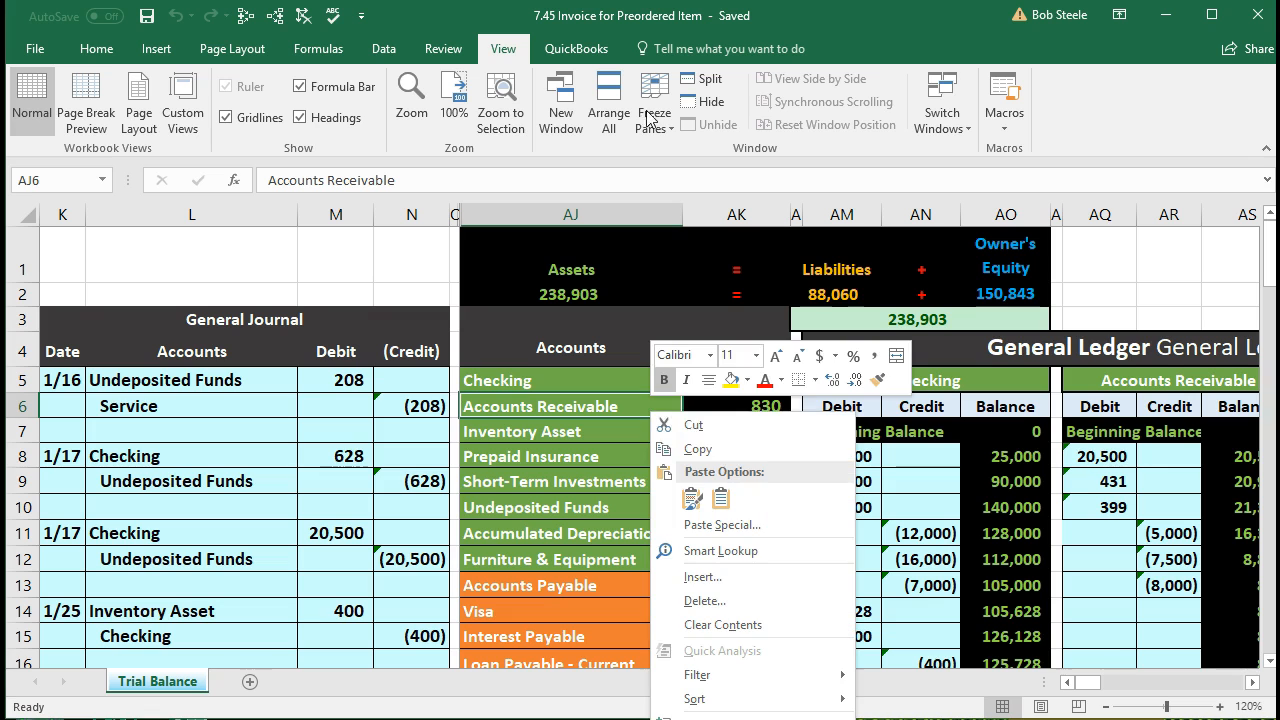
{"action": "left_click", "coordinate": [664, 448]}
Step: Enter the date 1/25 in K20 for the new journal entry
{"action": "scroll", "coordinate": [586, 460], "scroll_direction": "down", "scroll_amount": 4}
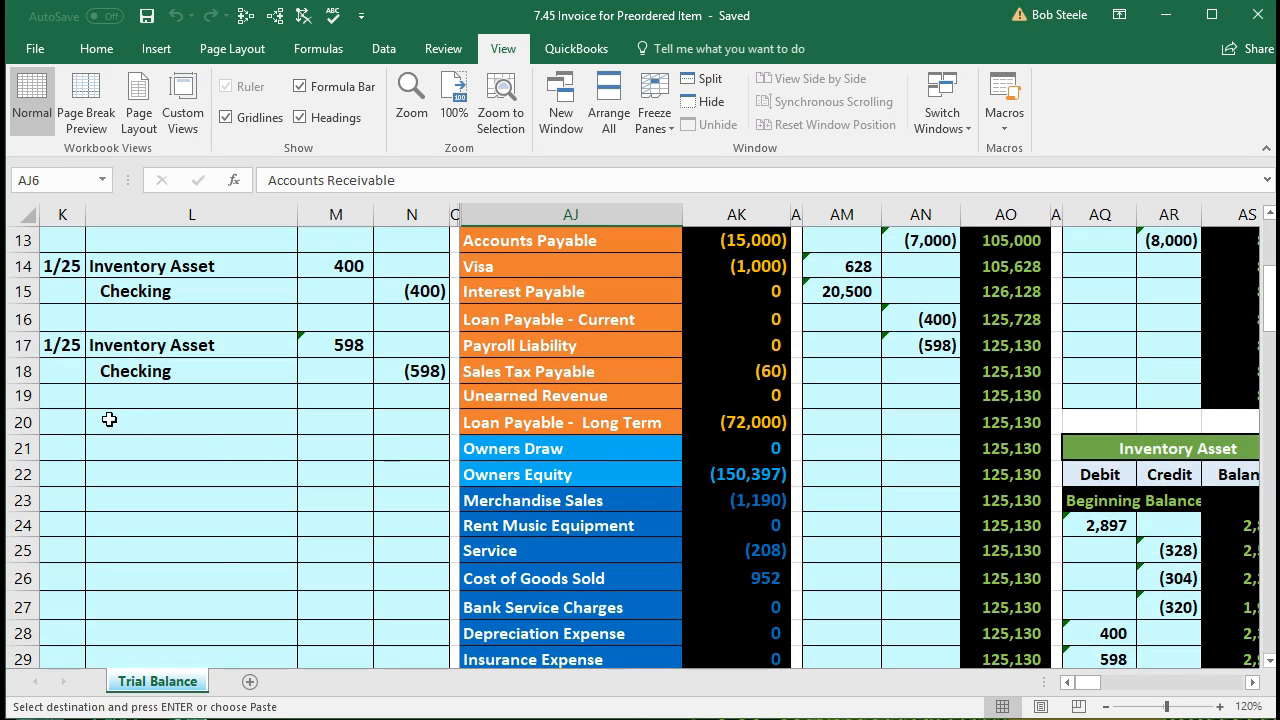
{"action": "left_click", "coordinate": [62, 422]}
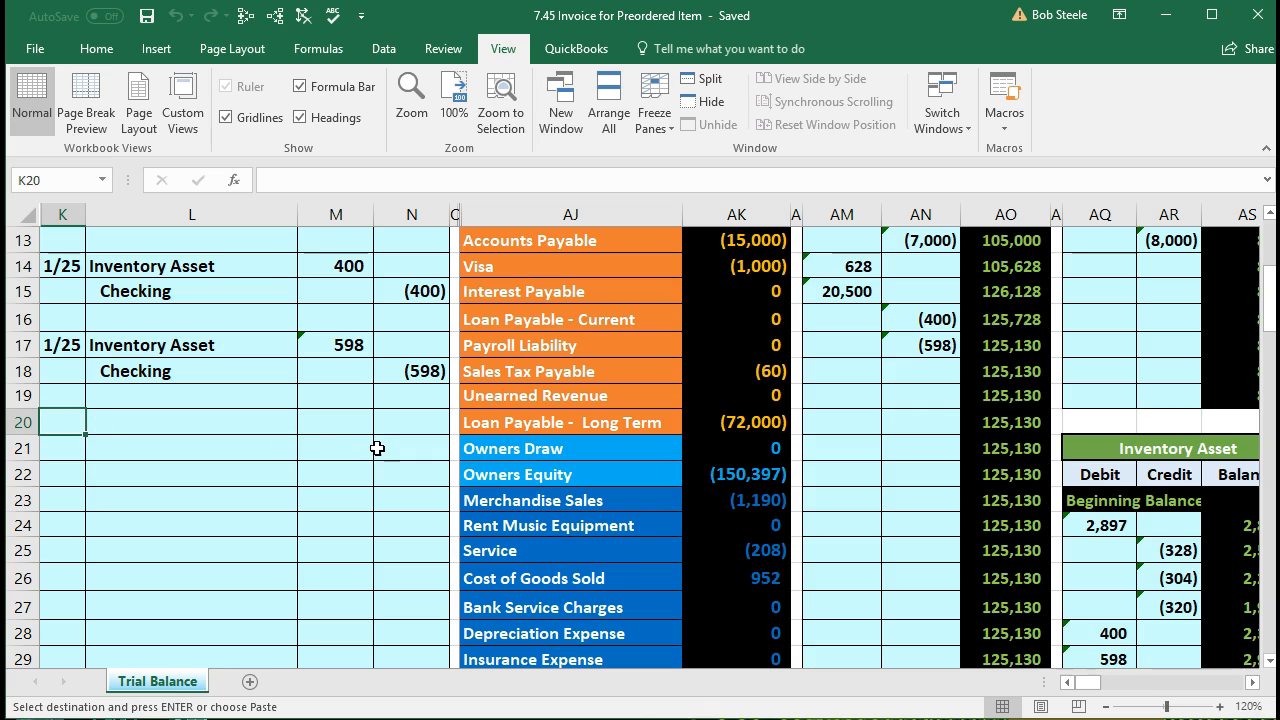
{"action": "type", "text": "1/25"}
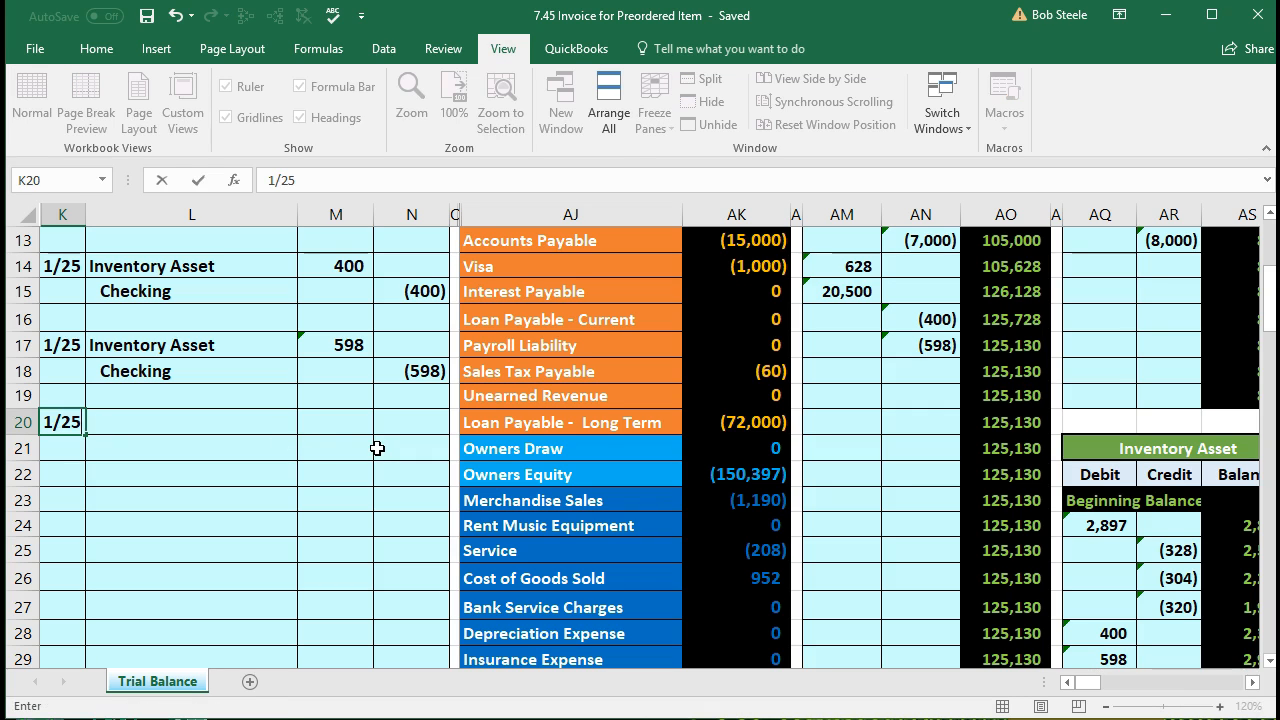
{"action": "key", "text": "Return"}
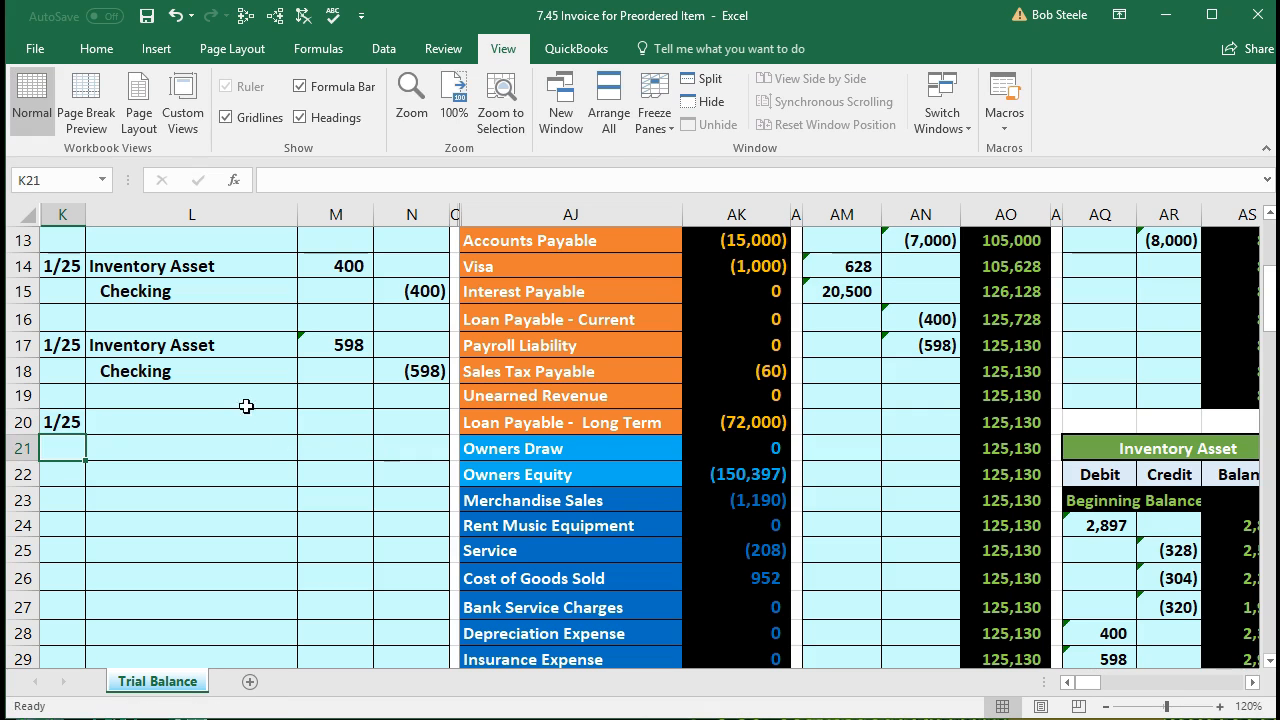
Step: Paste Accounts Receivable into L20 as the entry's first account
{"action": "left_click", "coordinate": [210, 421]}
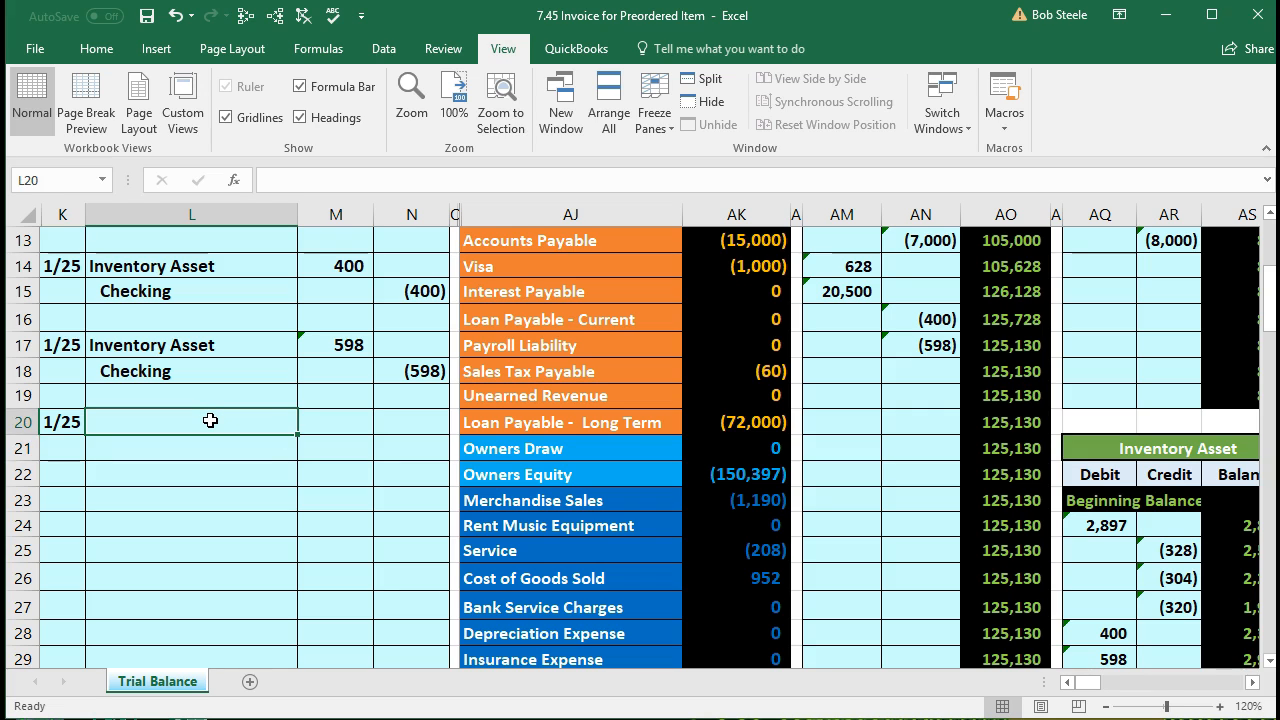
{"action": "right_click", "coordinate": [210, 421]}
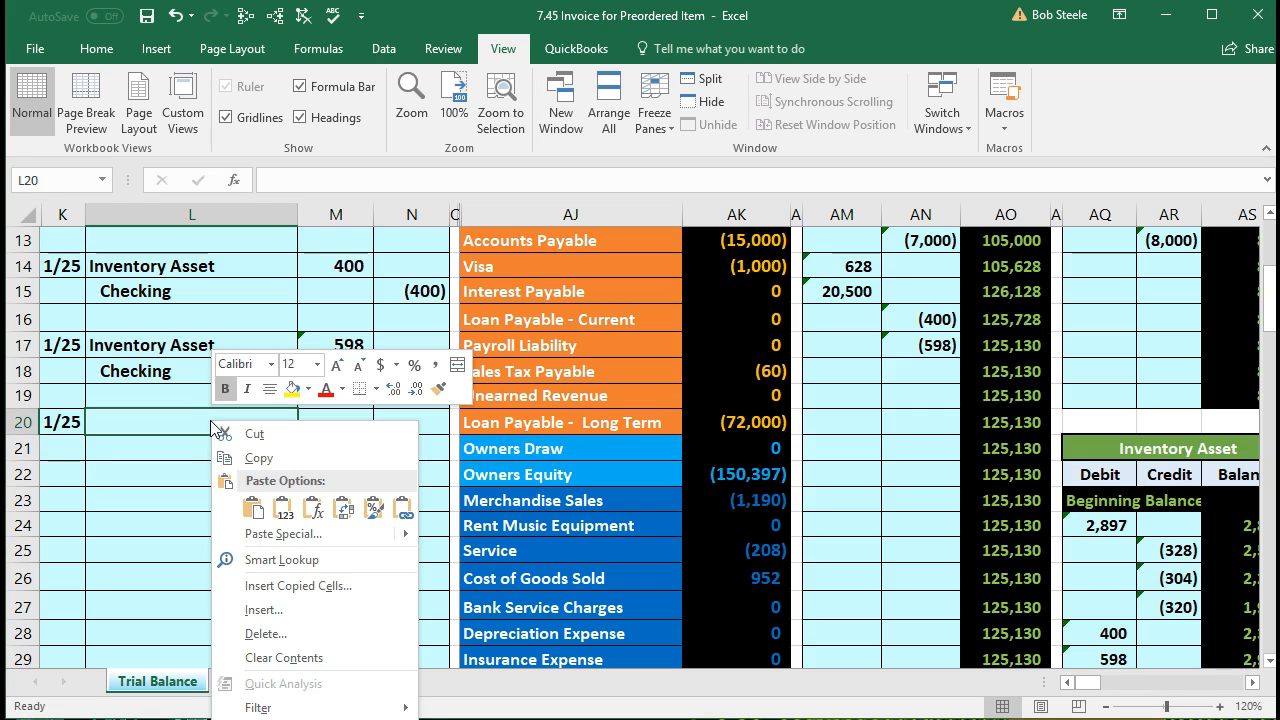
{"action": "left_click", "coordinate": [275, 497]}
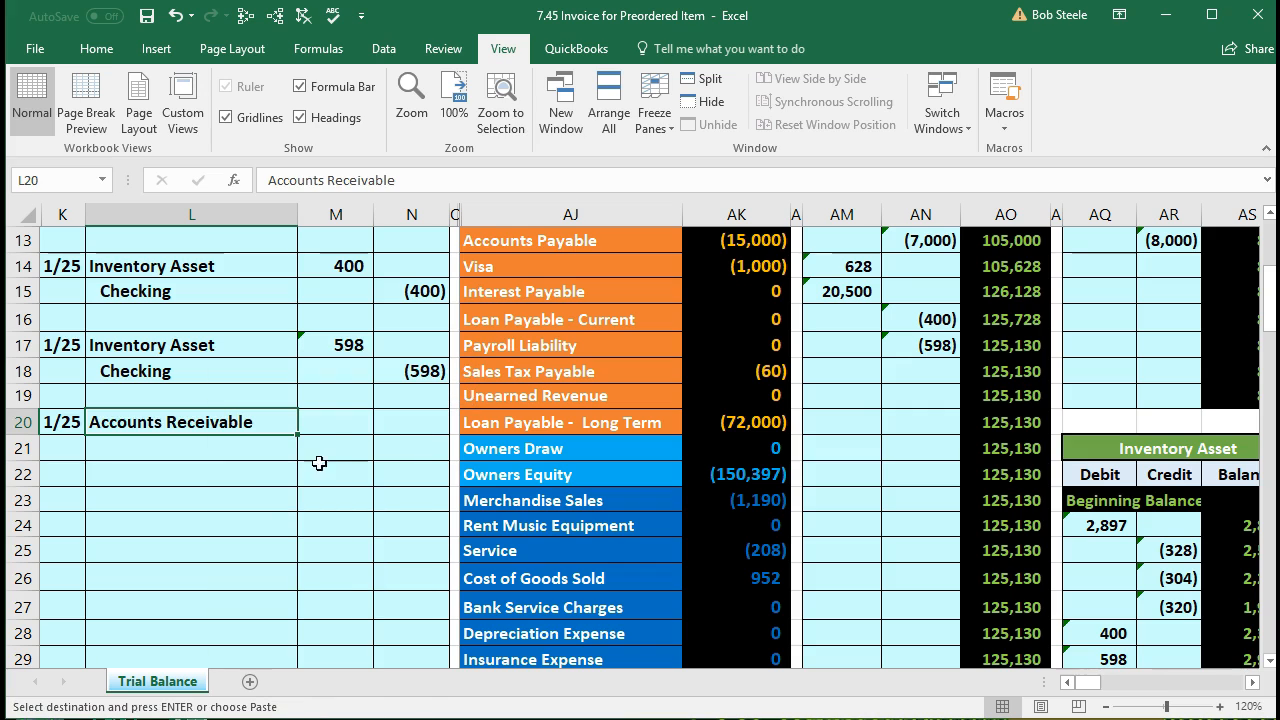
{"action": "left_click", "coordinate": [338, 427]}
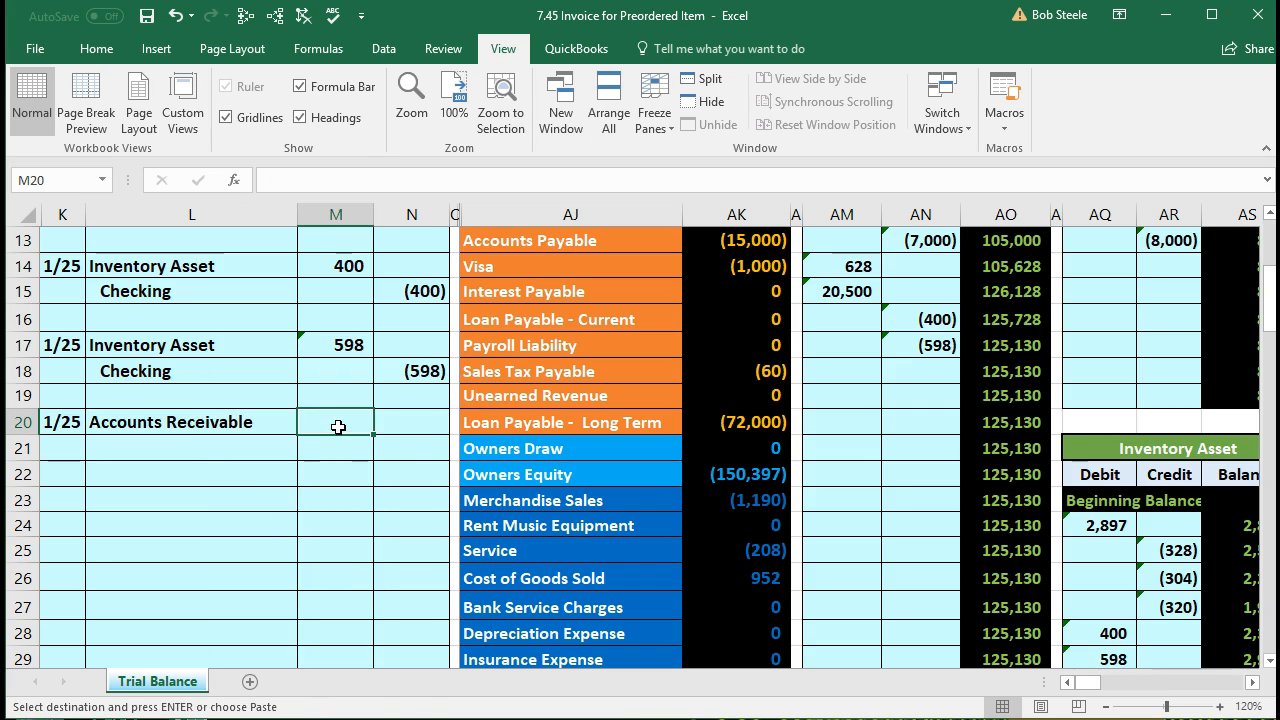
Step: Open Calculator, shrink it, and move it beside the journal
{"action": "key", "text": "XF86Calculator"}
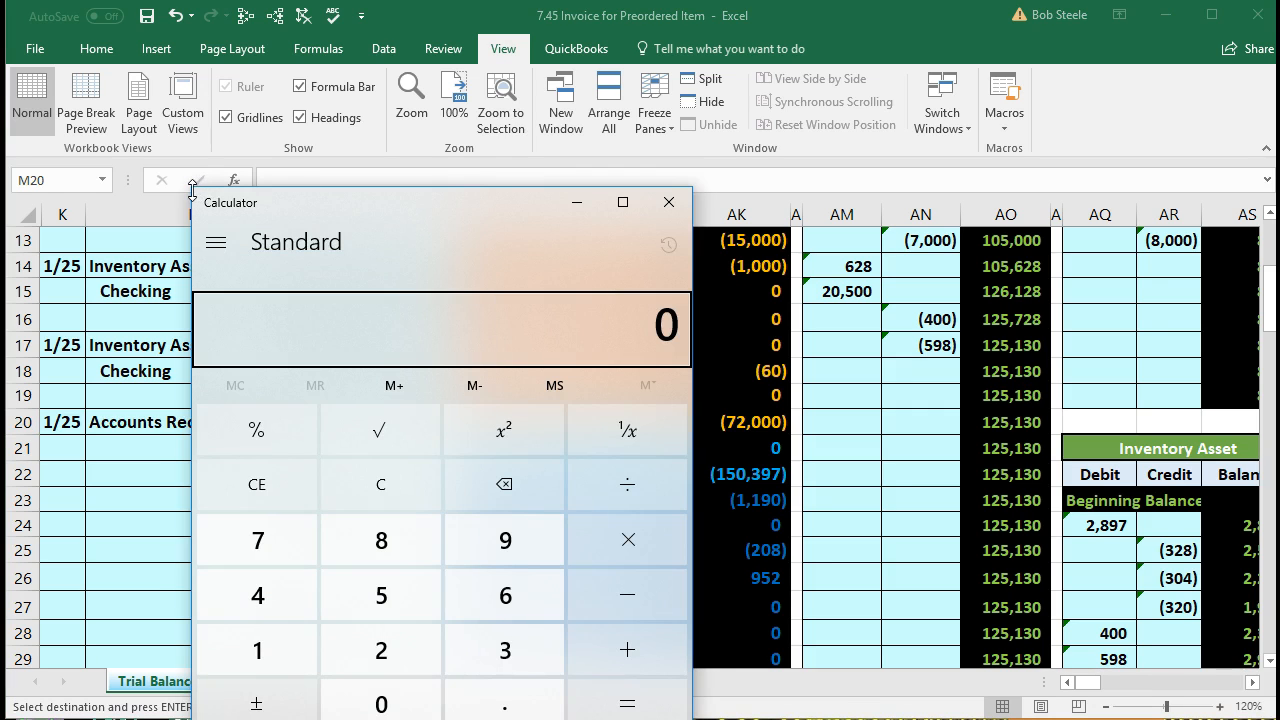
{"action": "left_click_drag", "start_coordinate": [192, 190], "coordinate": [372, 223]}
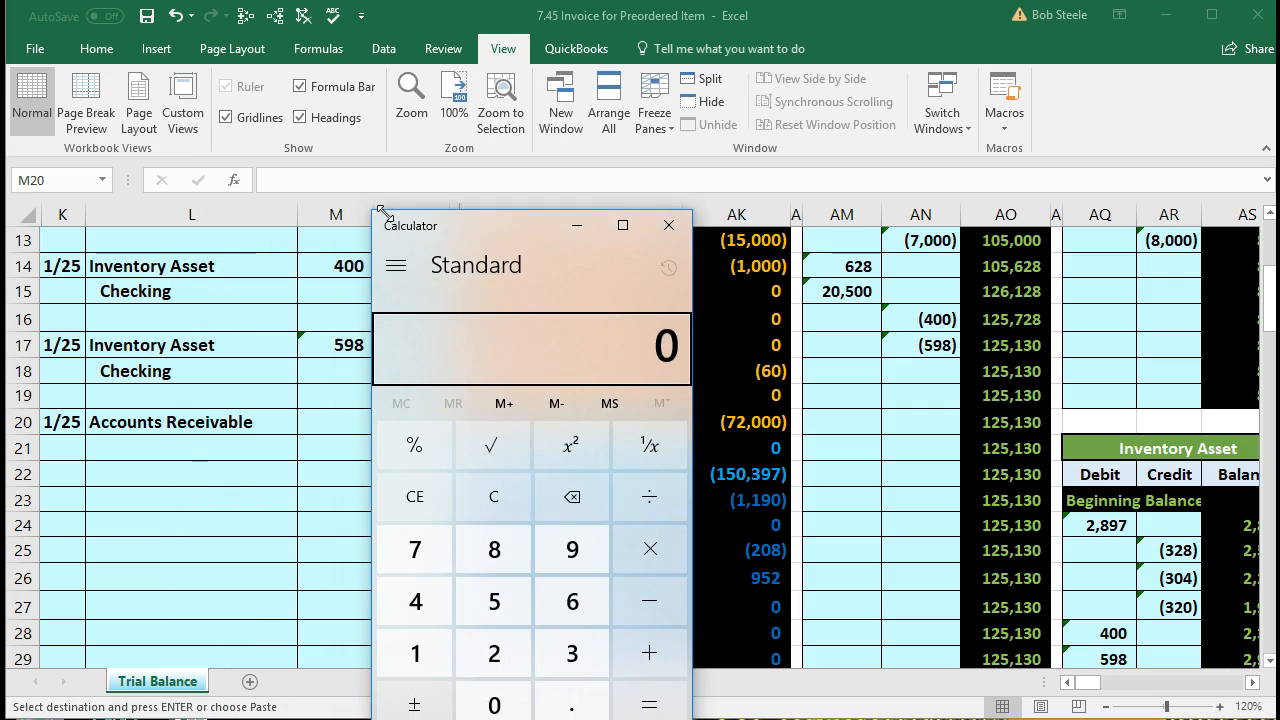
{"action": "left_click_drag", "start_coordinate": [472, 237], "coordinate": [640, 231]}
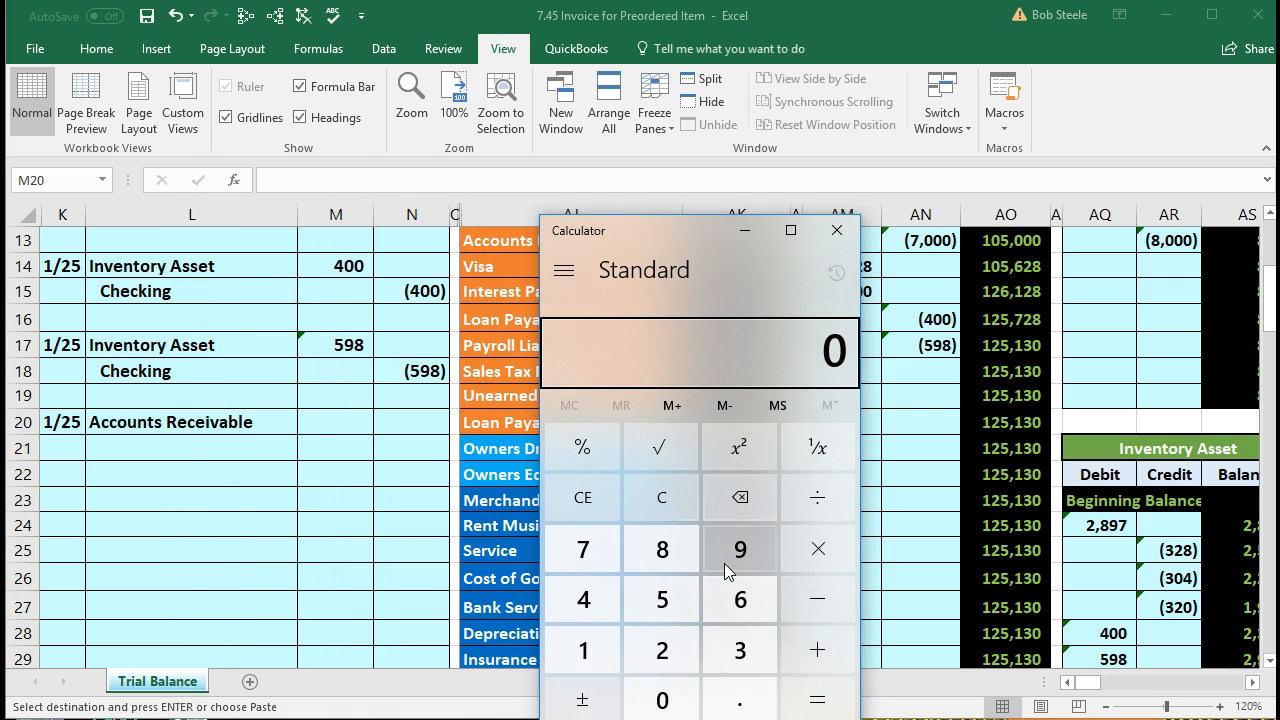
{"action": "left_click", "coordinate": [662, 500]}
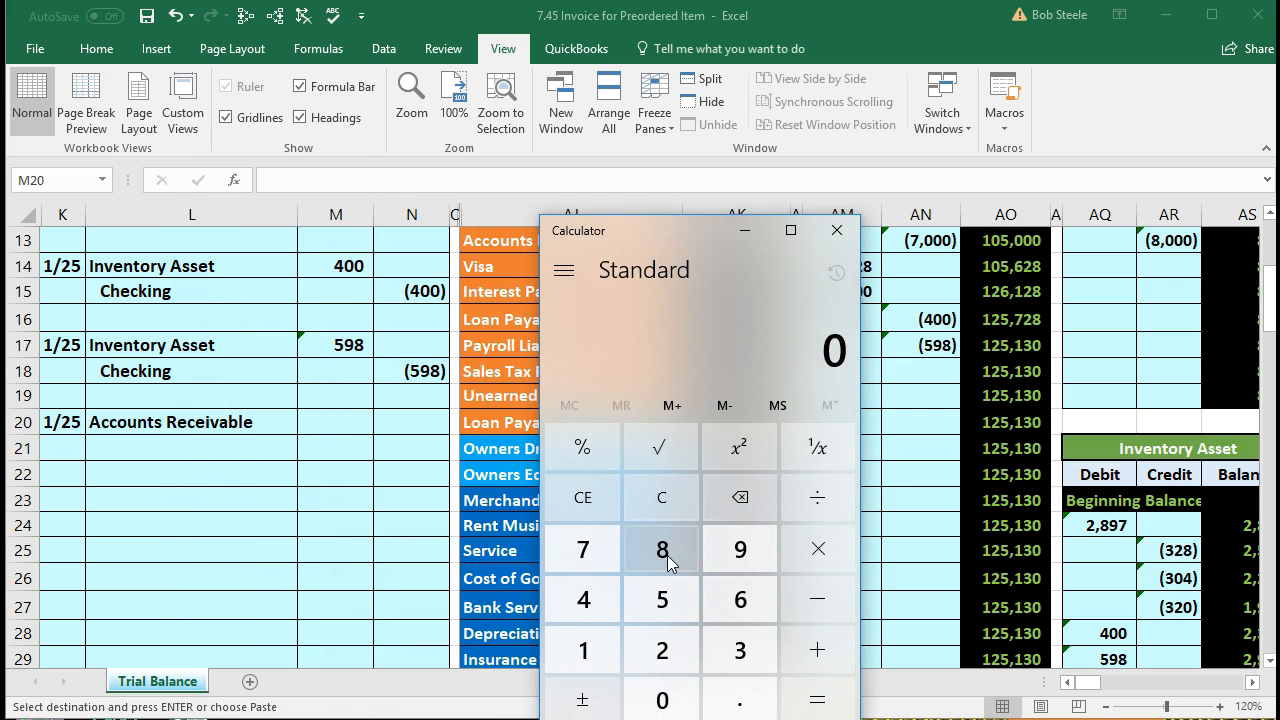
Step: Compute the 25 tax on 500 and add it back for a 525 total
{"action": "type", "text": "500"}
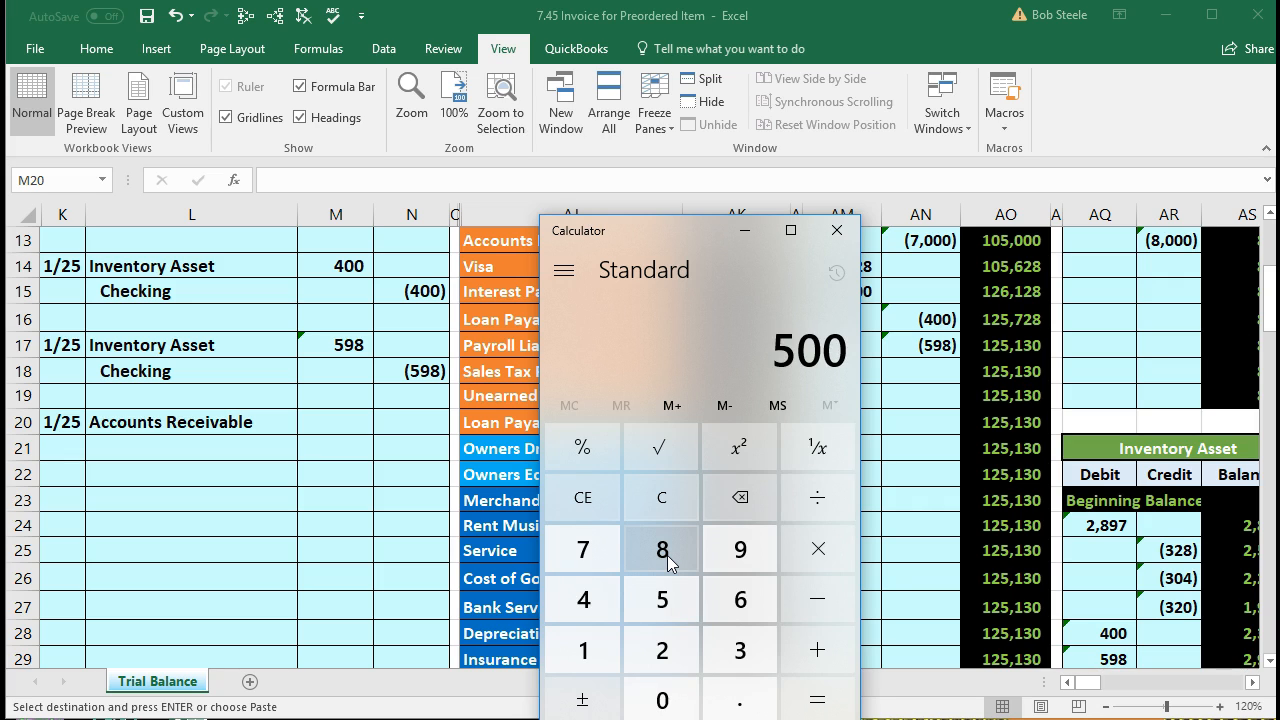
{"action": "key", "text": "asterisk"}
{"action": "type", "text": "0.05"}
{"action": "key", "text": "Return"}
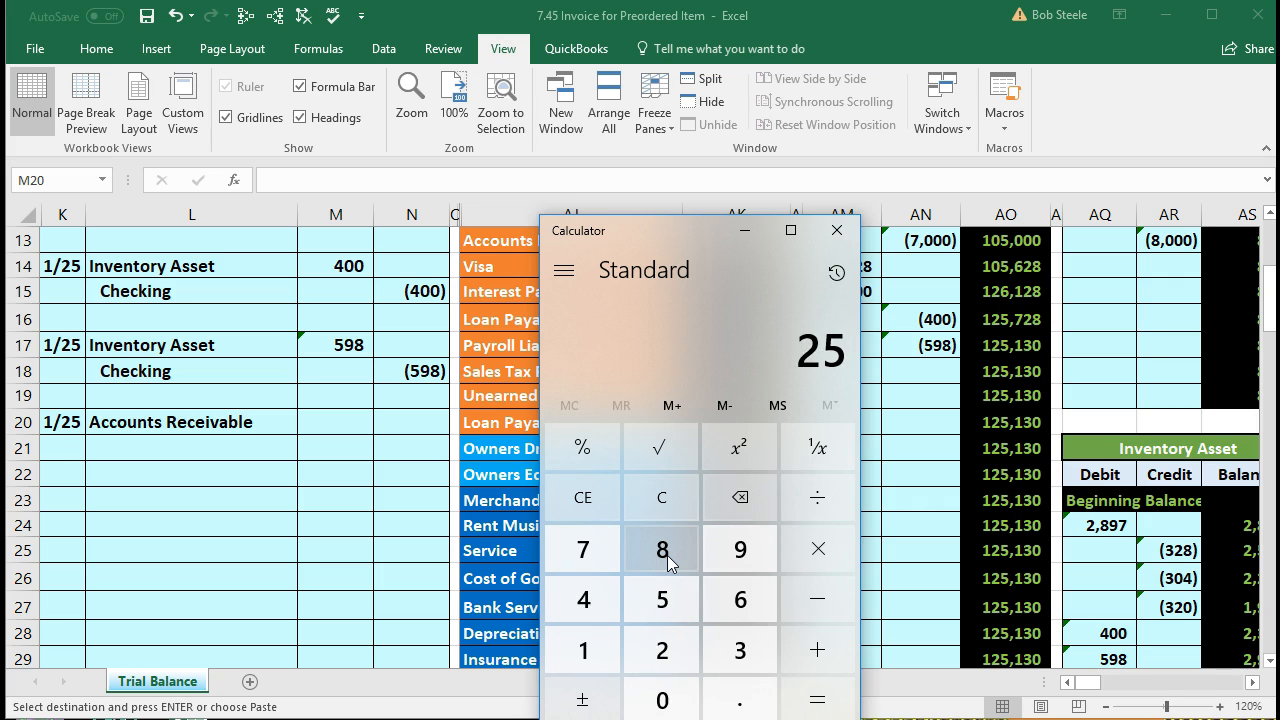
{"action": "key", "text": "plus"}
{"action": "type", "text": "500"}
{"action": "key", "text": "Return"}
Step: Clear the display and compute 500 × 1.05 = 525
{"action": "left_click", "coordinate": [661, 505]}
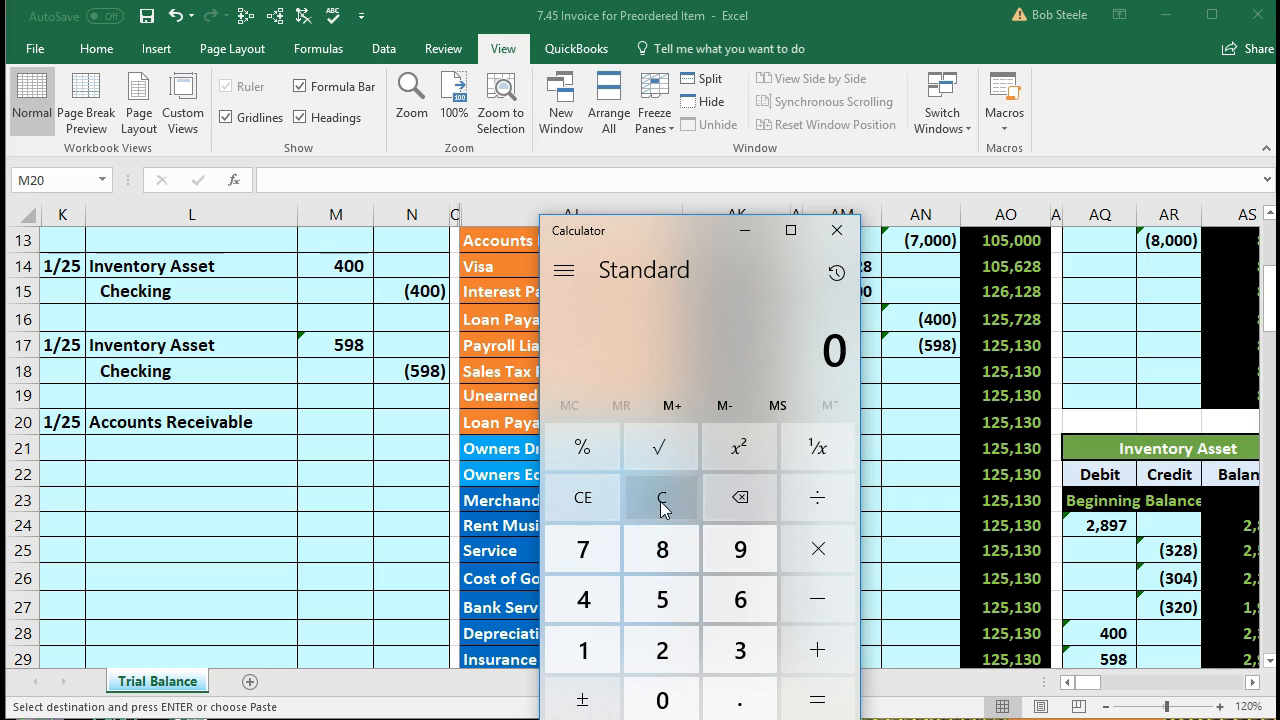
{"action": "type", "text": "500"}
{"action": "key", "text": "asterisk"}
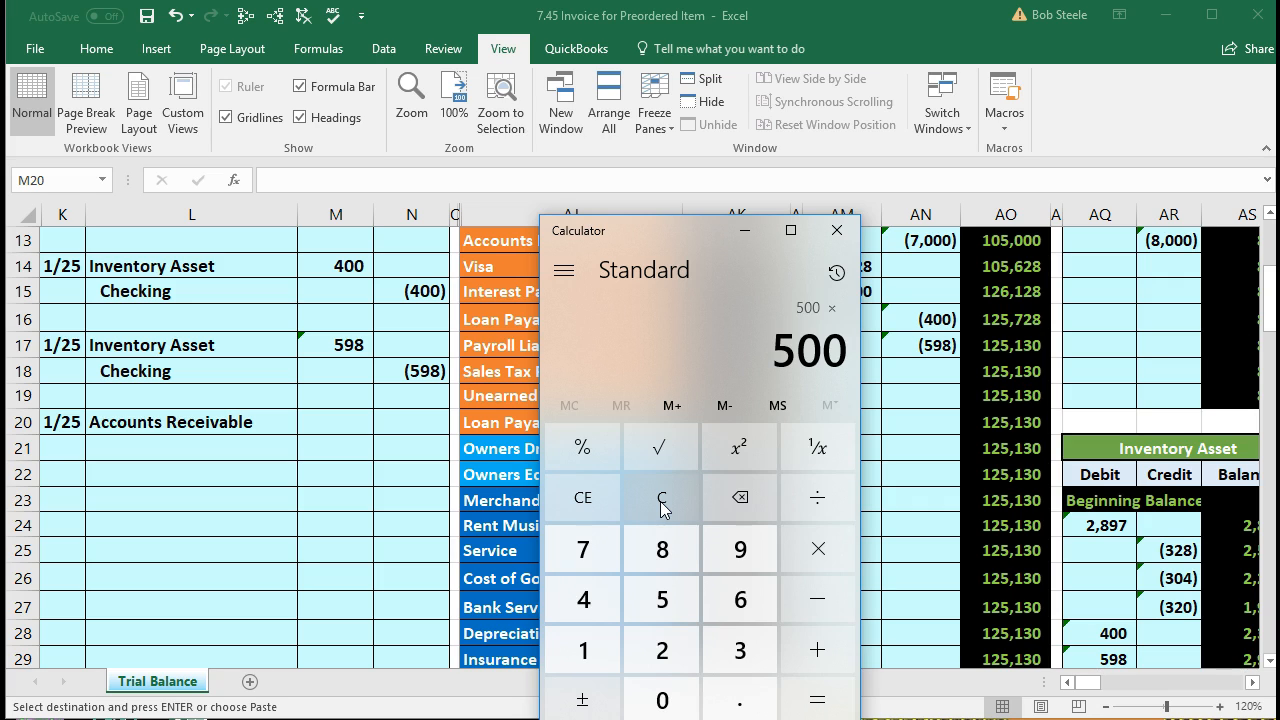
{"action": "type", "text": "1"}
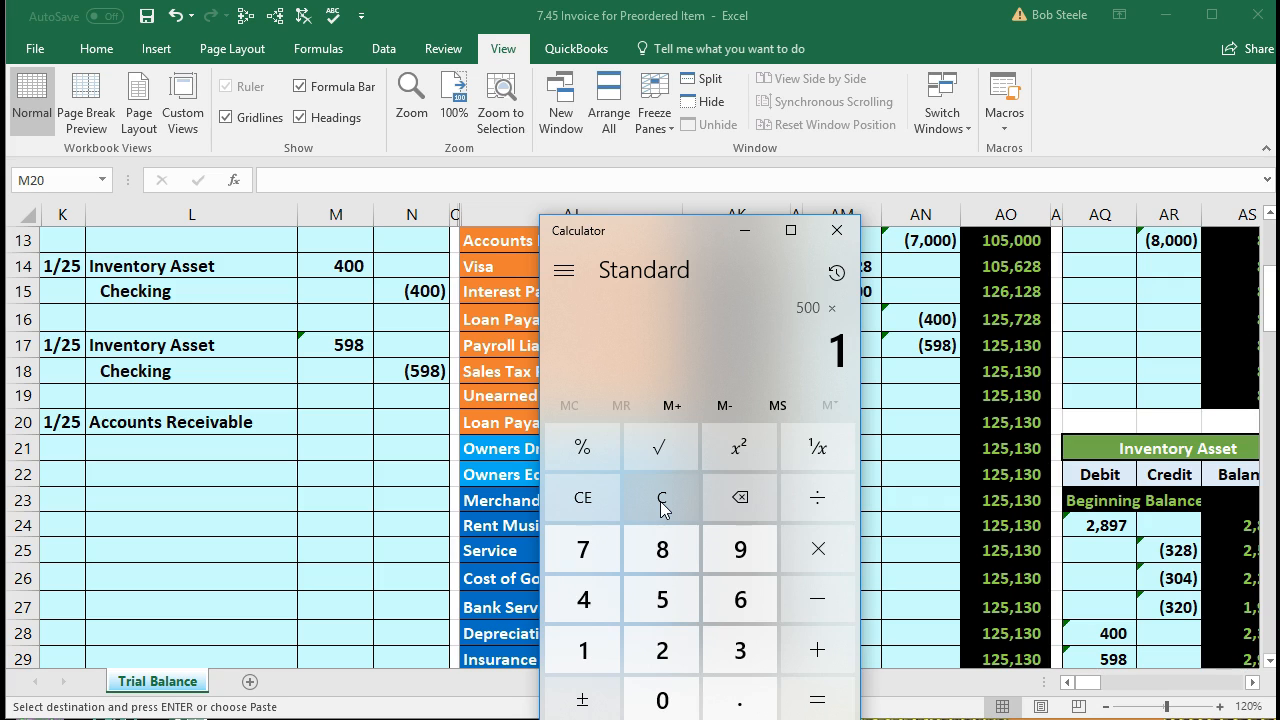
{"action": "type", "text": ".05"}
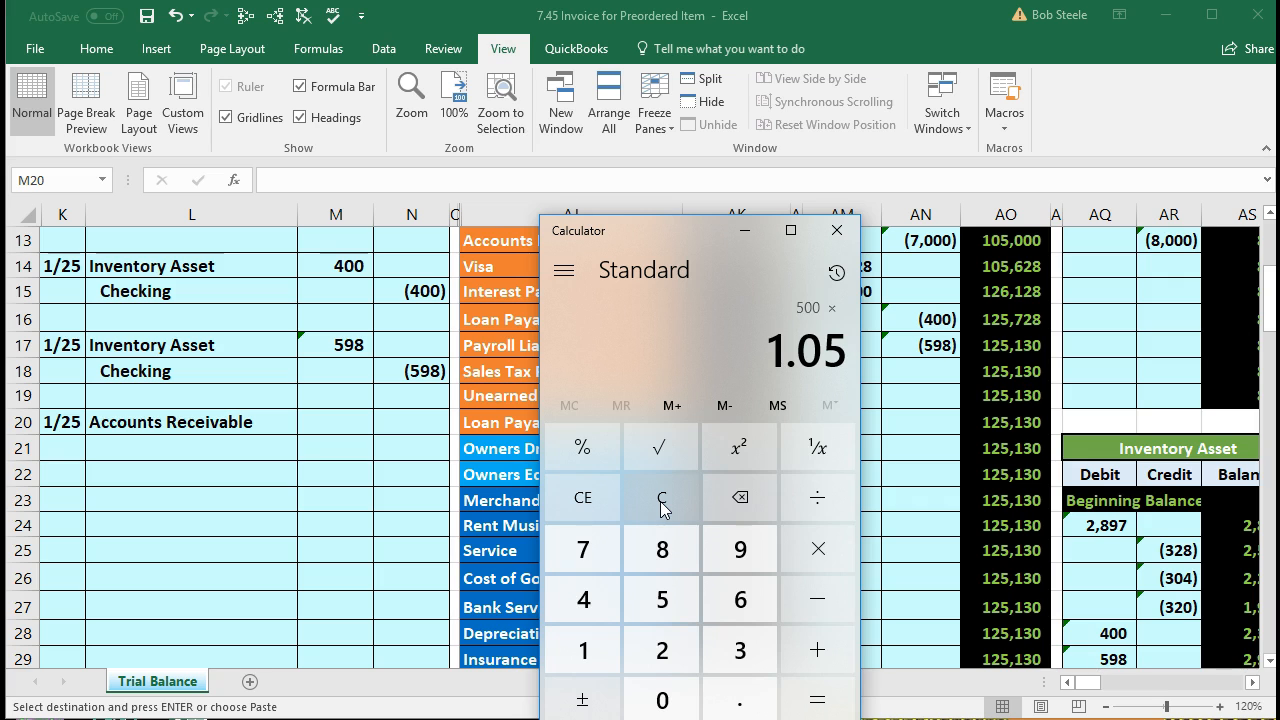
{"action": "key", "text": "Return"}
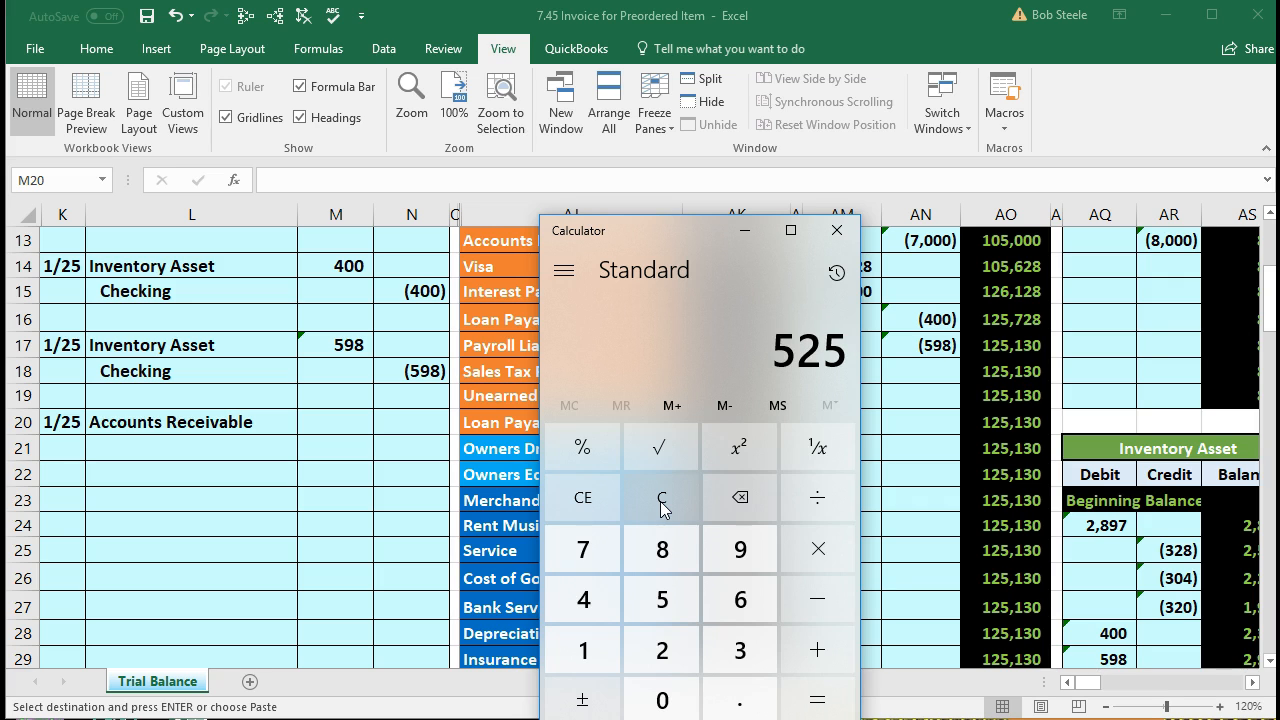
Step: Enter the 525 Accounts Receivable debit in M20 as =500*1.05
{"action": "left_click", "coordinate": [733, 231]}
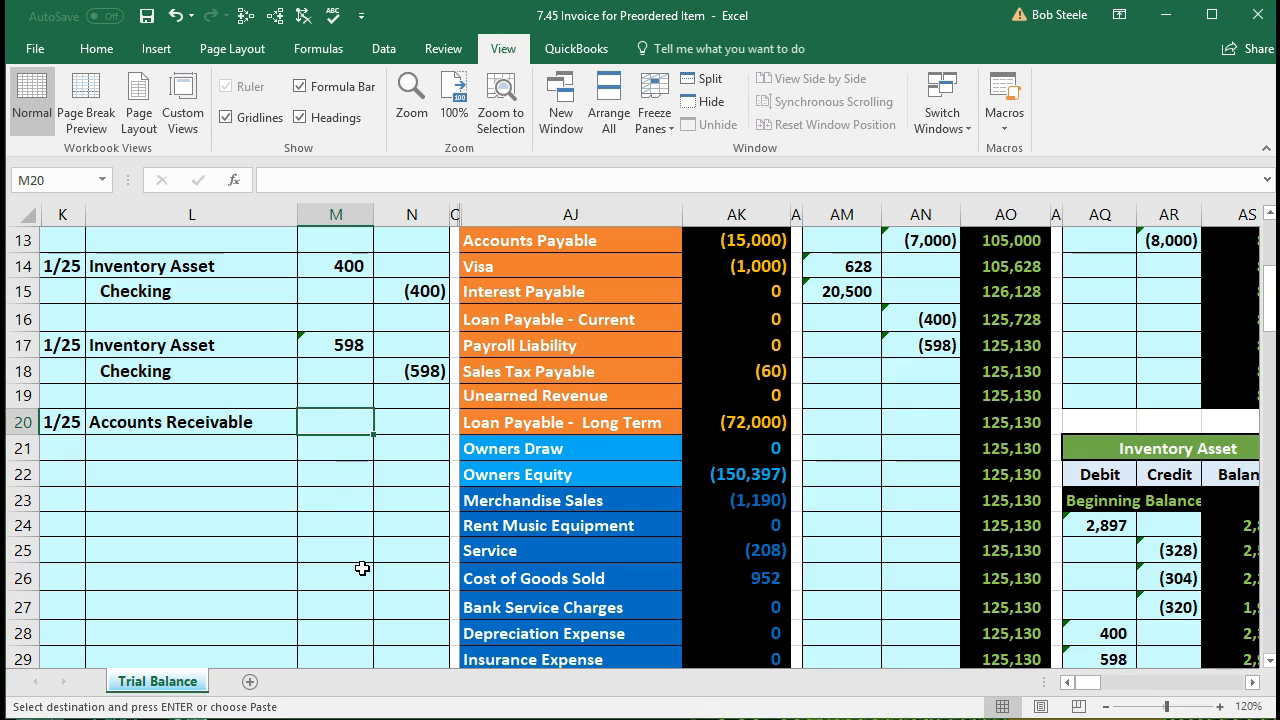
{"action": "type", "text": "=500"}
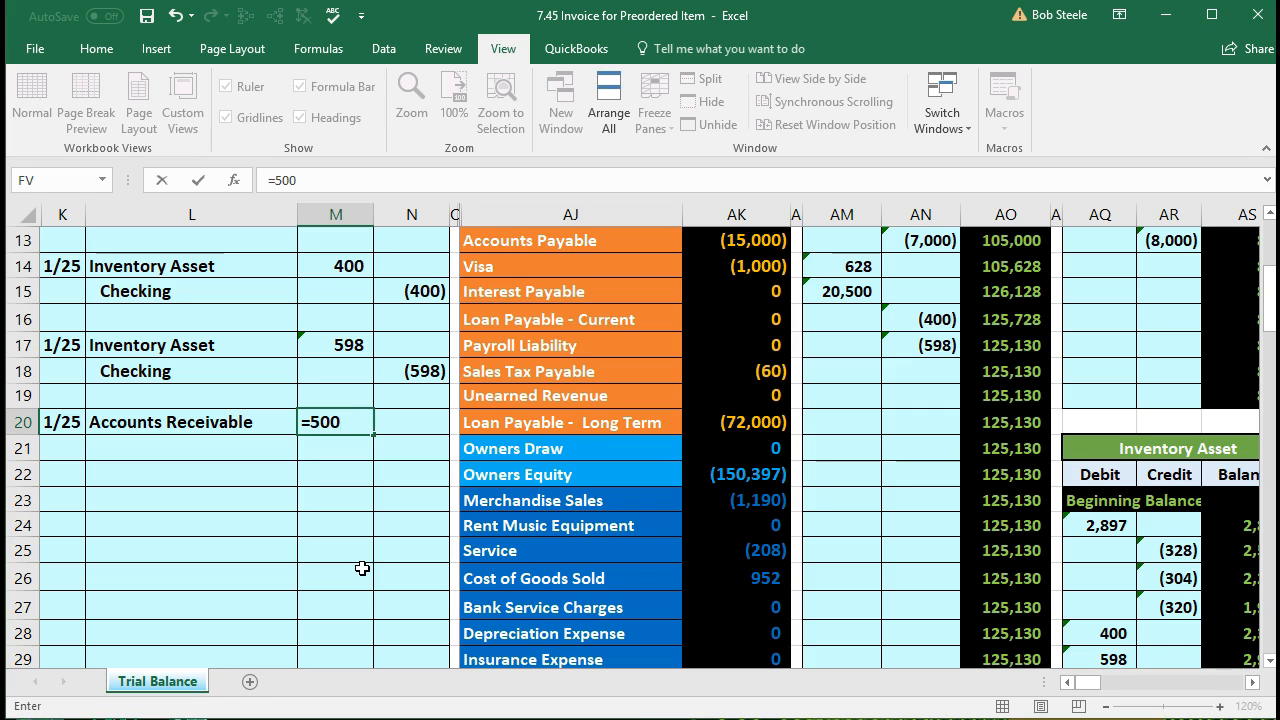
{"action": "type", "text": "*1.05"}
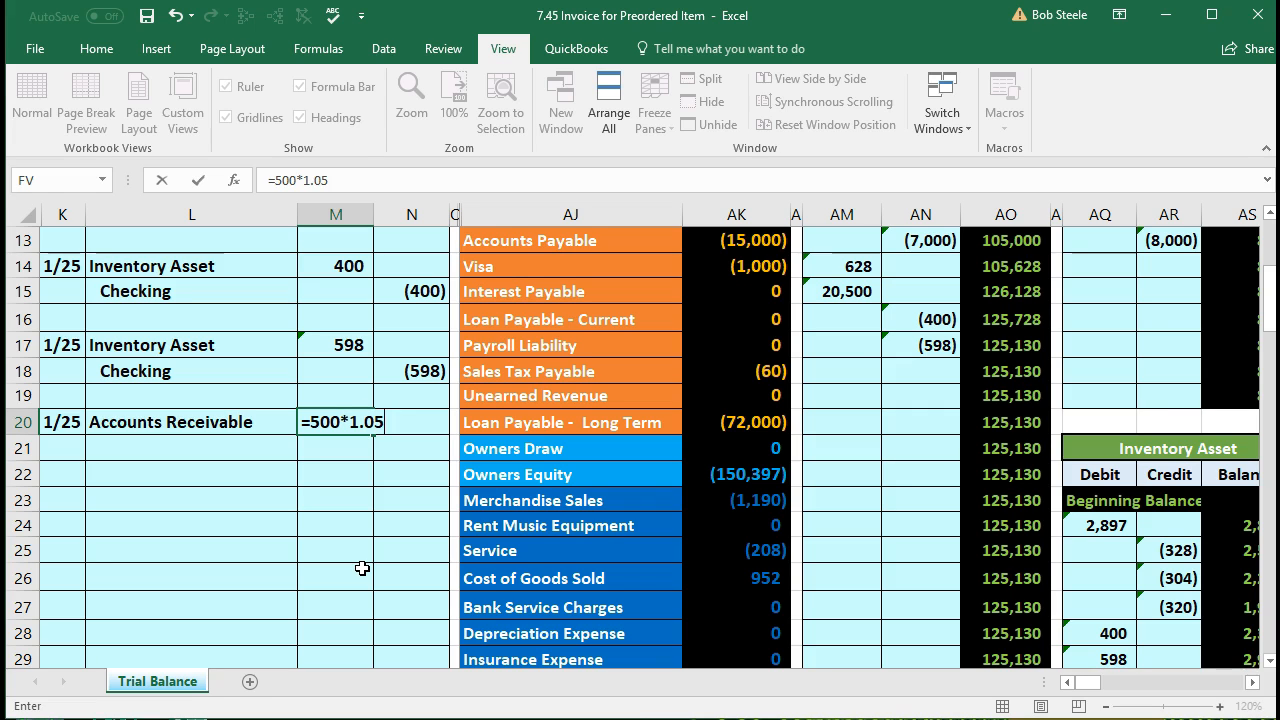
{"action": "key", "text": "Return"}
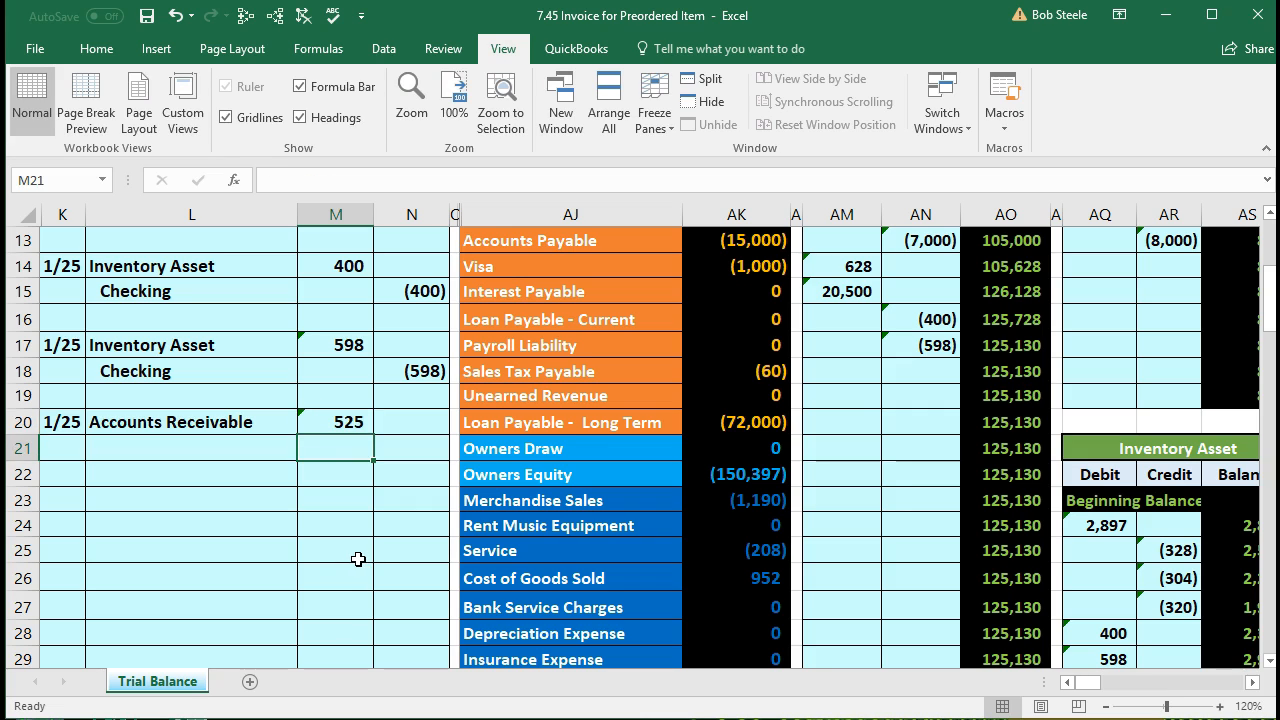
{"action": "left_click_drag", "start_coordinate": [257, 452], "coordinate": [391, 454]}
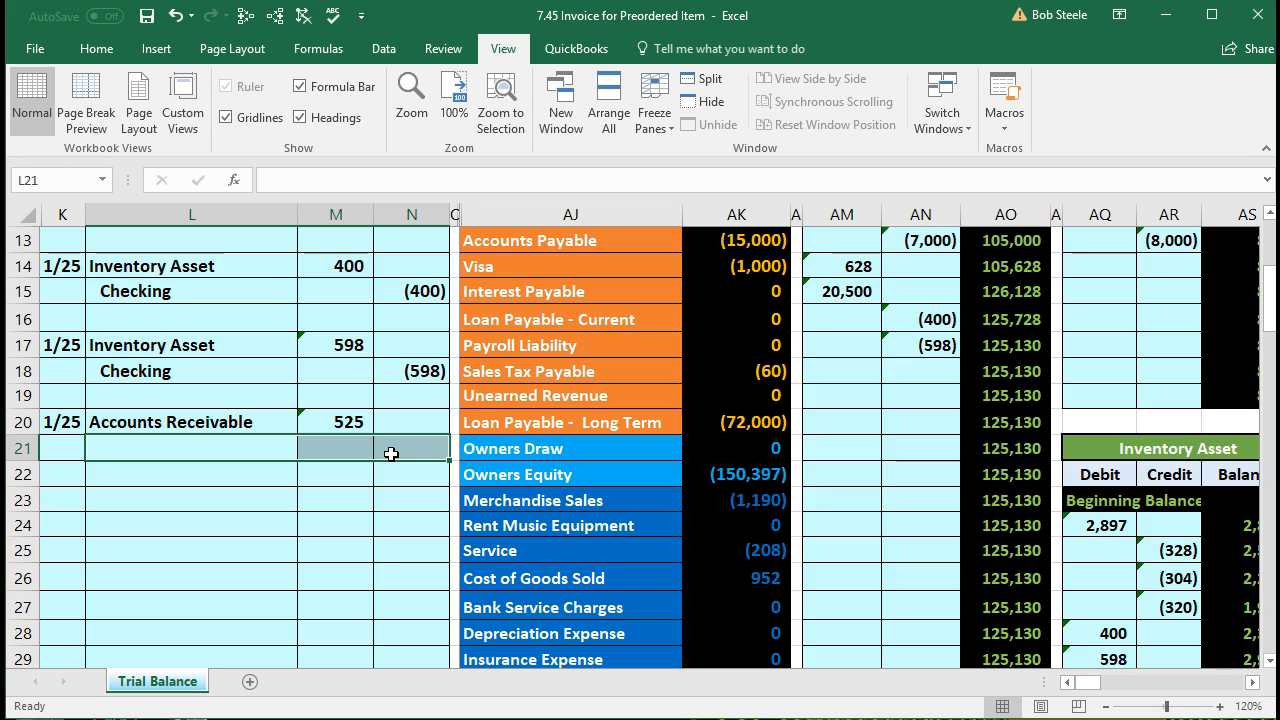
Step: Review the Merchandise Sales account and its balance formula in the trial balance
{"action": "left_click", "coordinate": [572, 500]}
{"action": "scroll", "coordinate": [572, 500], "scroll_direction": "up", "scroll_amount": 1}
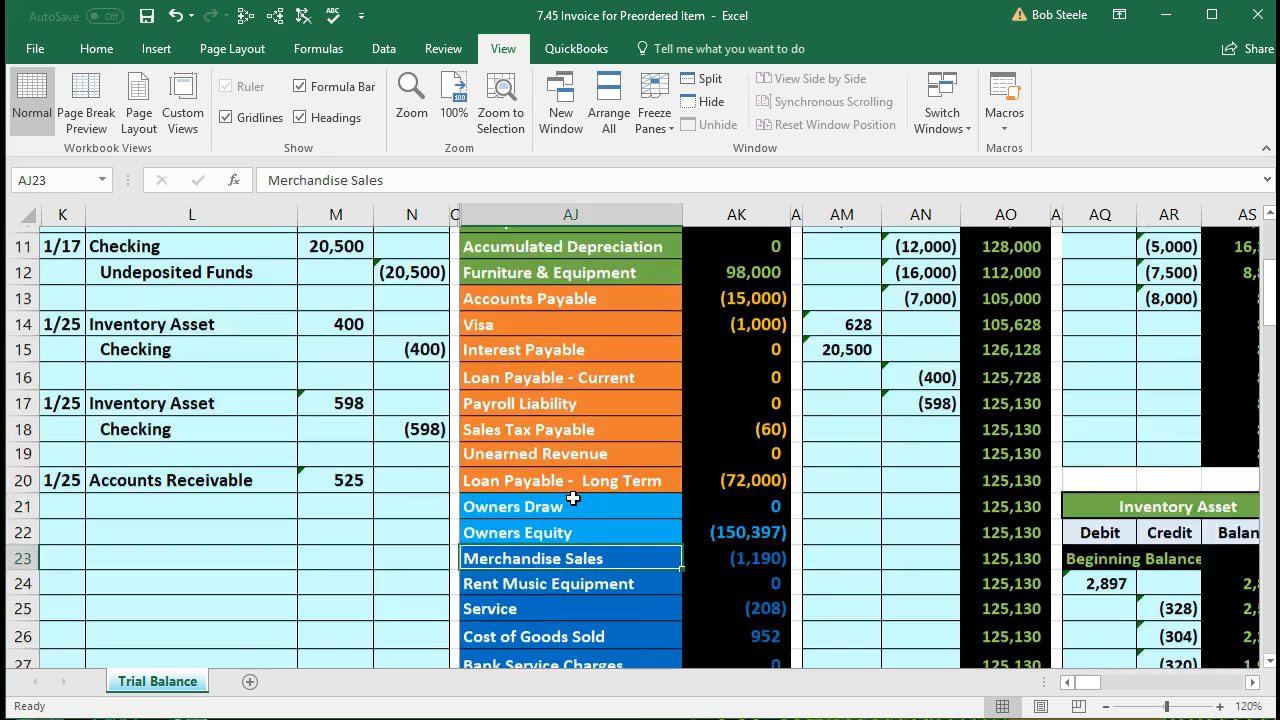
{"action": "scroll", "coordinate": [560, 480], "scroll_direction": "up", "scroll_amount": 2}
{"action": "scroll", "coordinate": [530, 520], "scroll_direction": "down", "scroll_amount": 3}
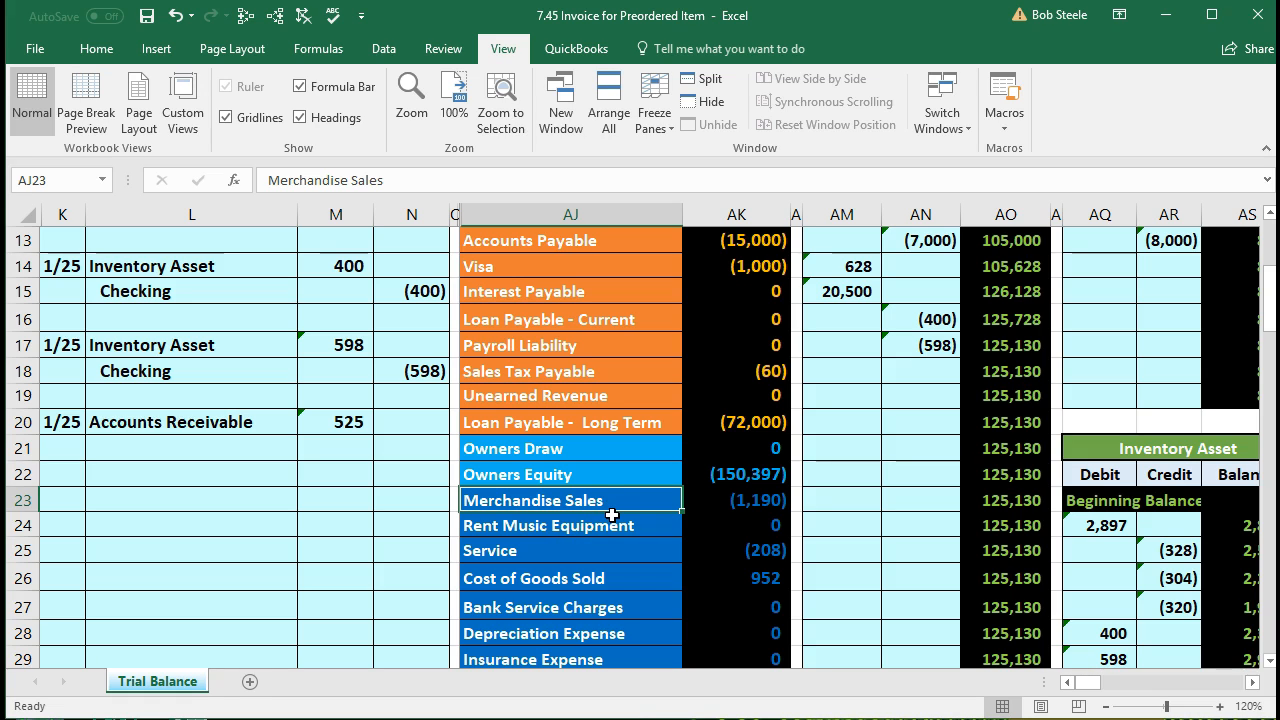
{"action": "left_click", "coordinate": [713, 502]}
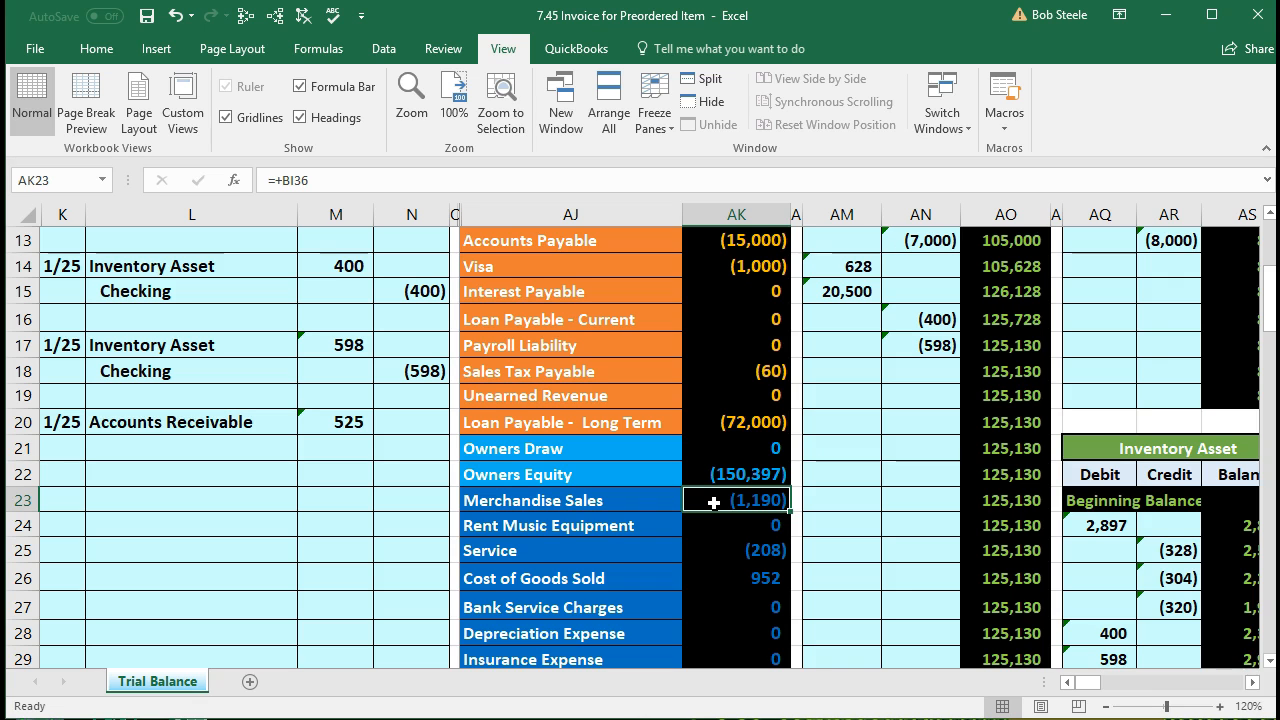
{"action": "scroll", "coordinate": [713, 502], "scroll_direction": "down", "scroll_amount": 1}
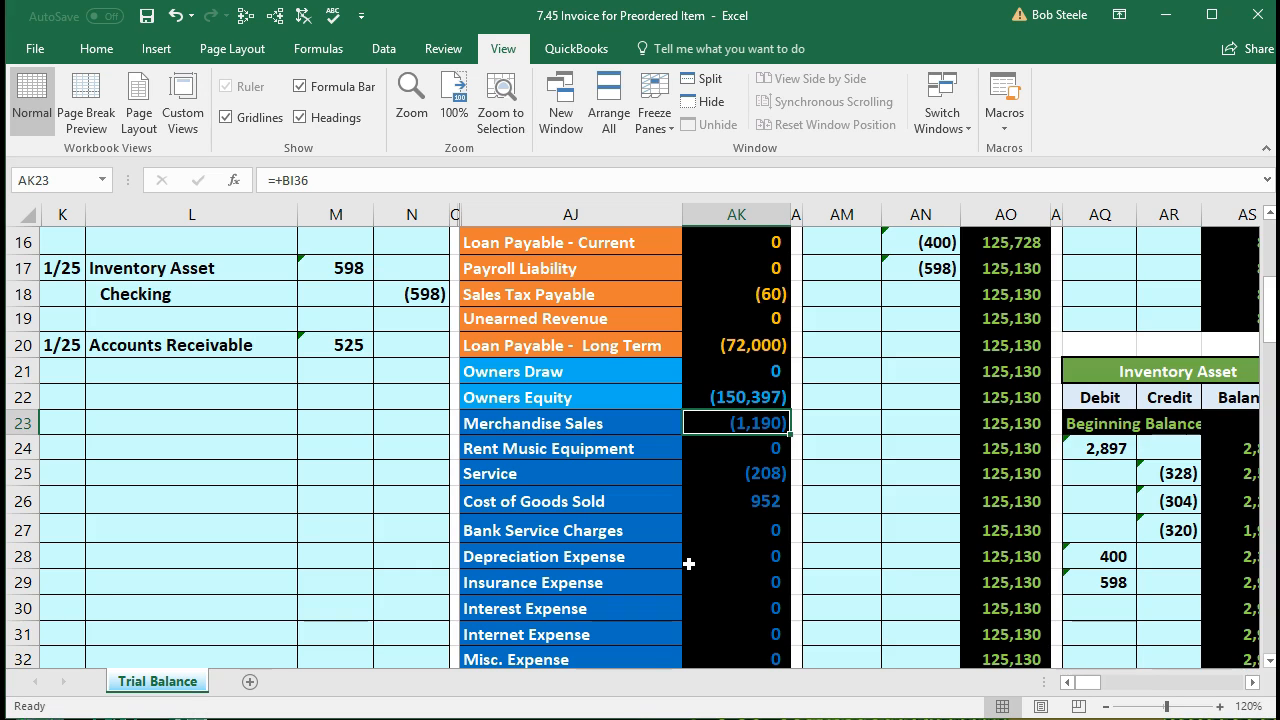
Step: Copy Merchandise Sales and paste it as a value into L21
{"action": "left_click", "coordinate": [616, 421]}
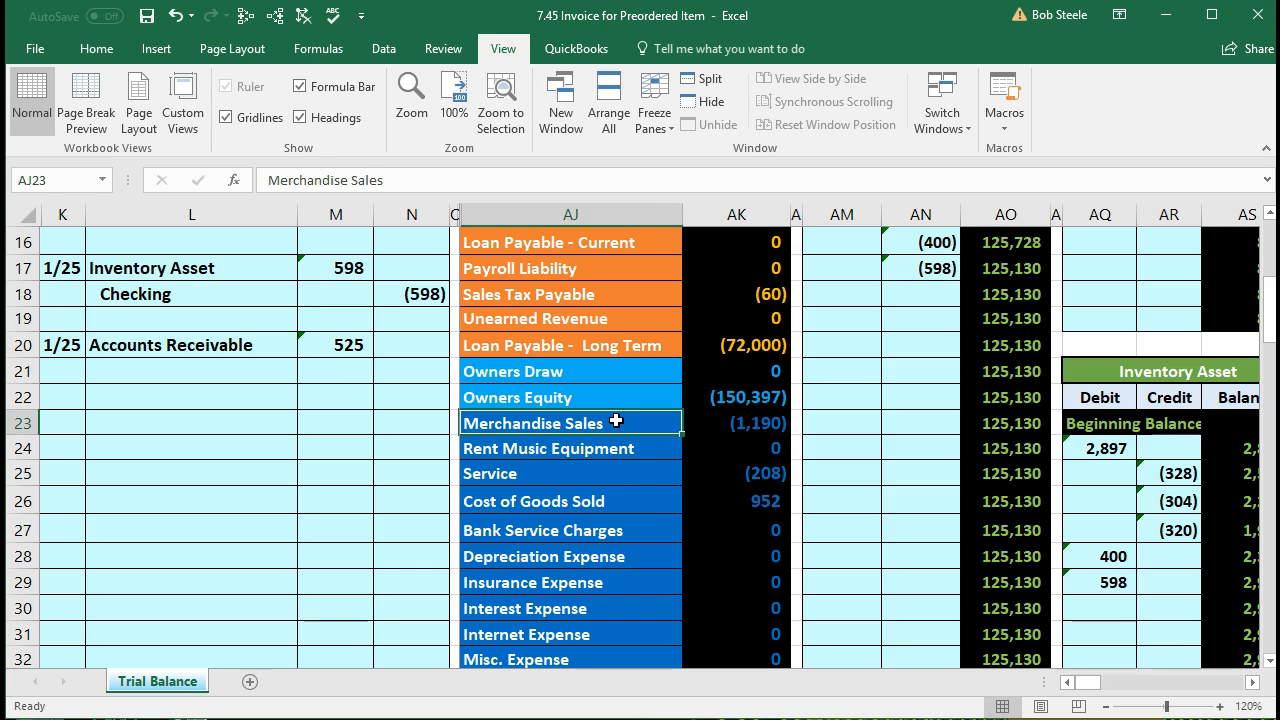
{"action": "right_click", "coordinate": [616, 421]}
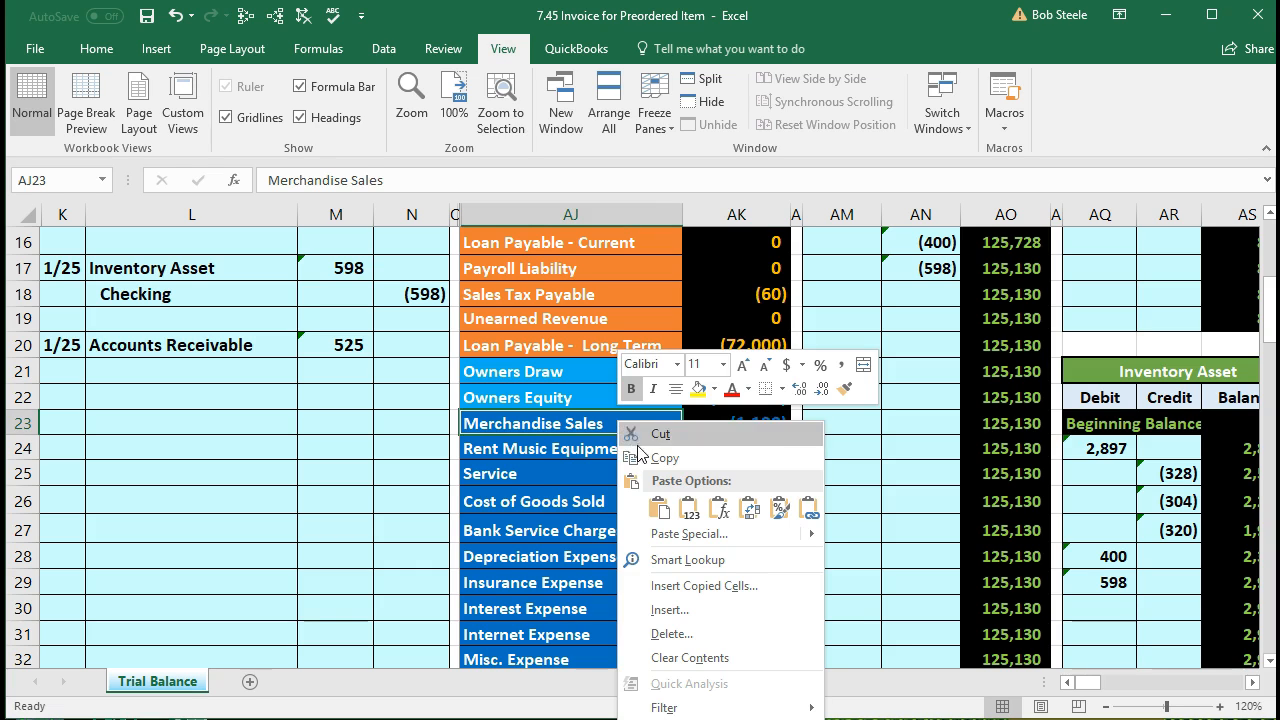
{"action": "left_click", "coordinate": [657, 377]}
{"action": "left_click", "coordinate": [237, 368]}
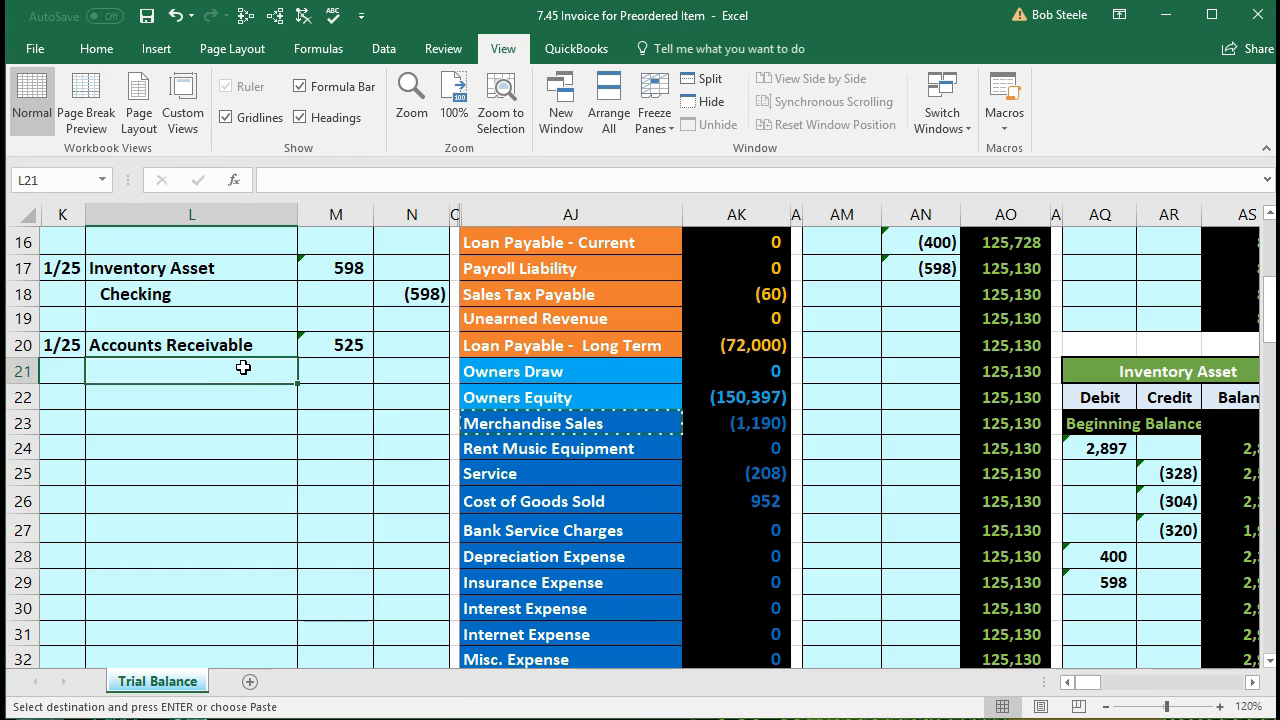
{"action": "right_click", "coordinate": [244, 368]}
{"action": "left_click", "coordinate": [318, 455]}
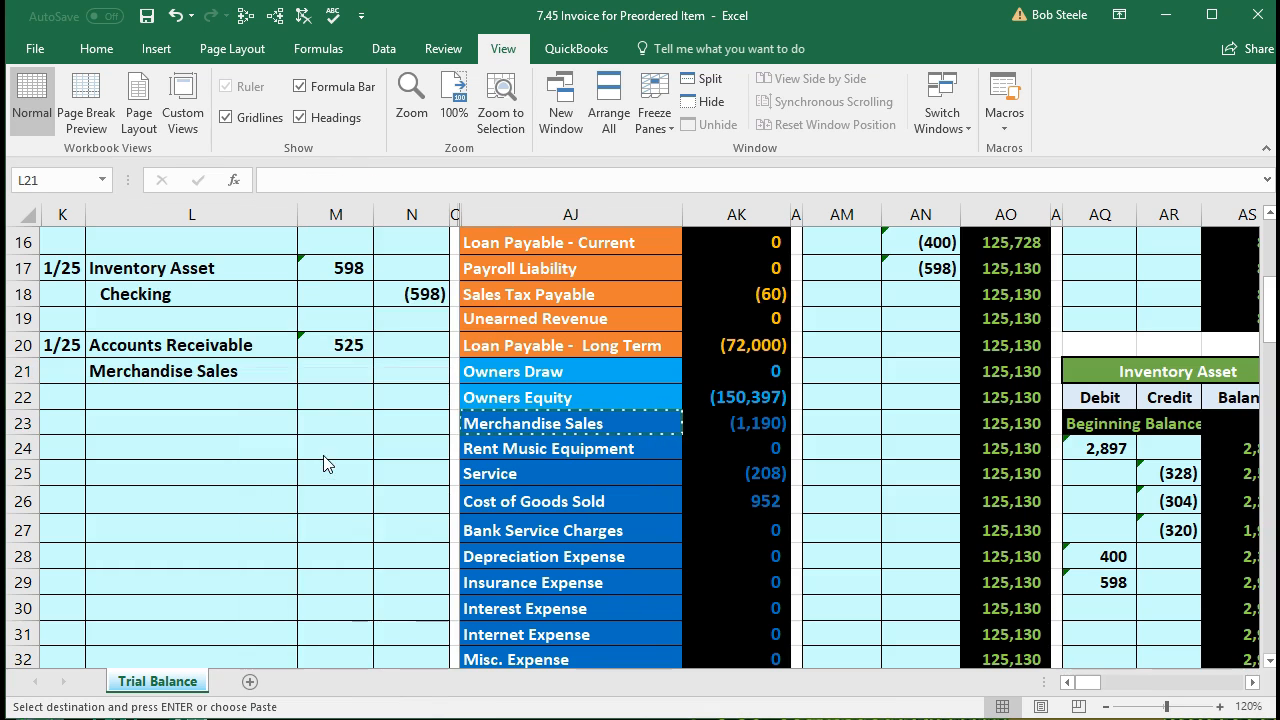
Step: Enter the 500 Merchandise Sales credit as -500 in N21
{"action": "left_click", "coordinate": [414, 380]}
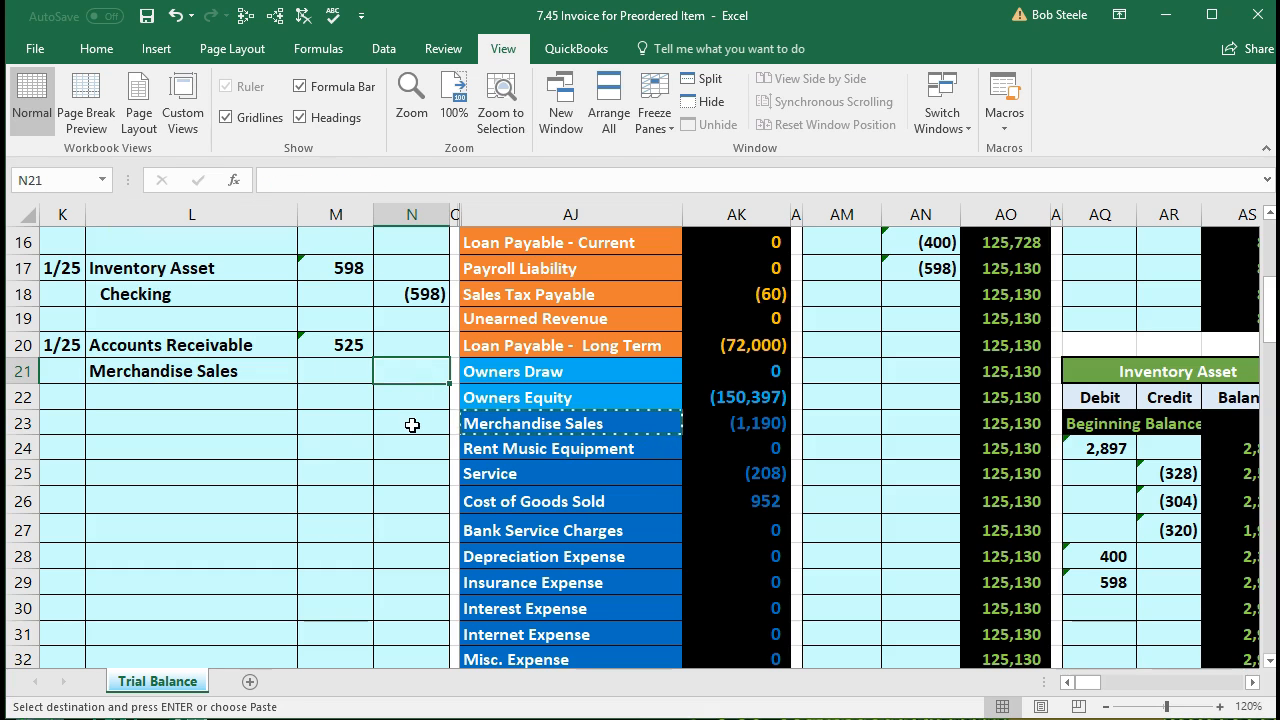
{"action": "type", "text": "-500"}
{"action": "key", "text": "Return"}
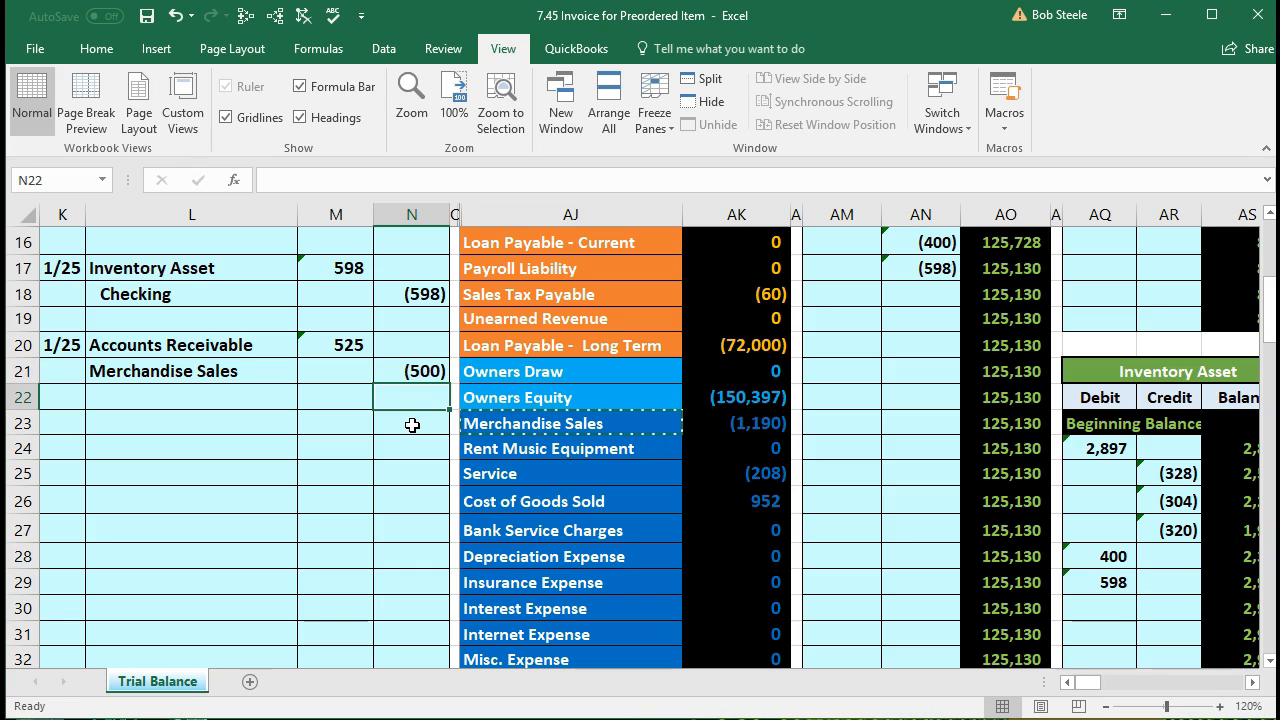
{"action": "left_click", "coordinate": [391, 377]}
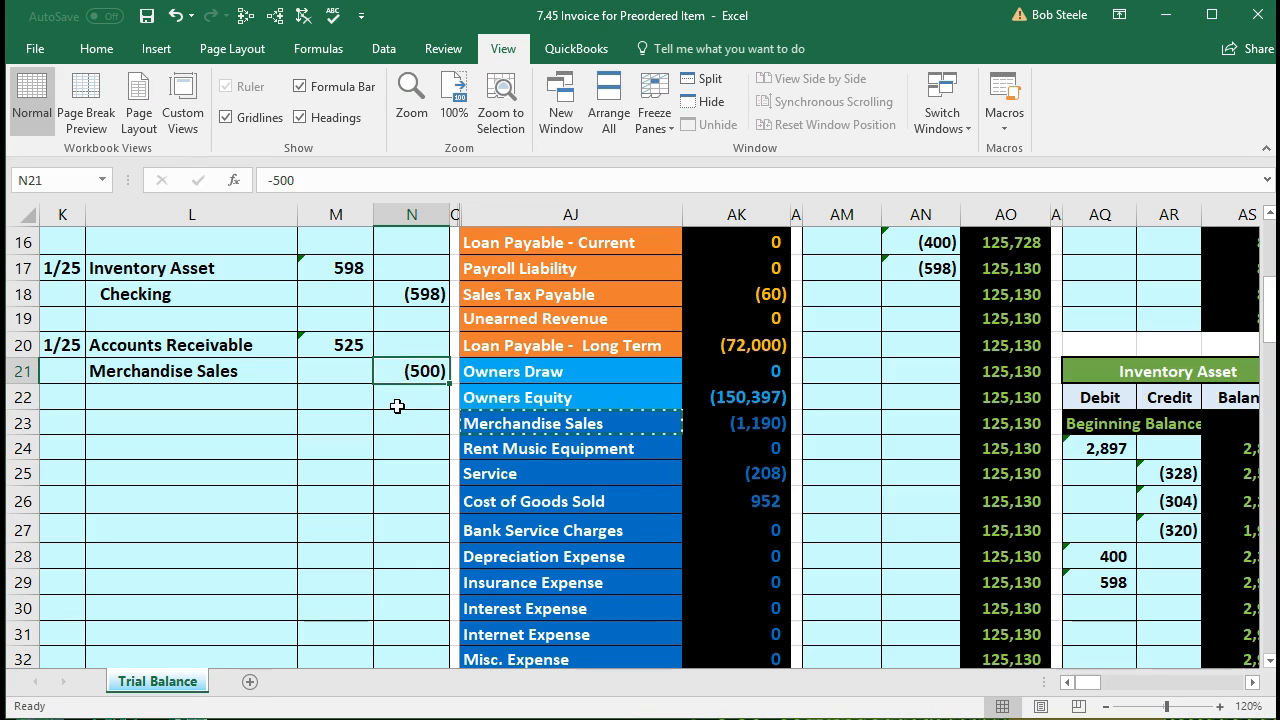
Step: Enter =-SUM(M20:N21) in N22 for a 25 credit and confirm the entry nets to zero
{"action": "left_click", "coordinate": [397, 406]}
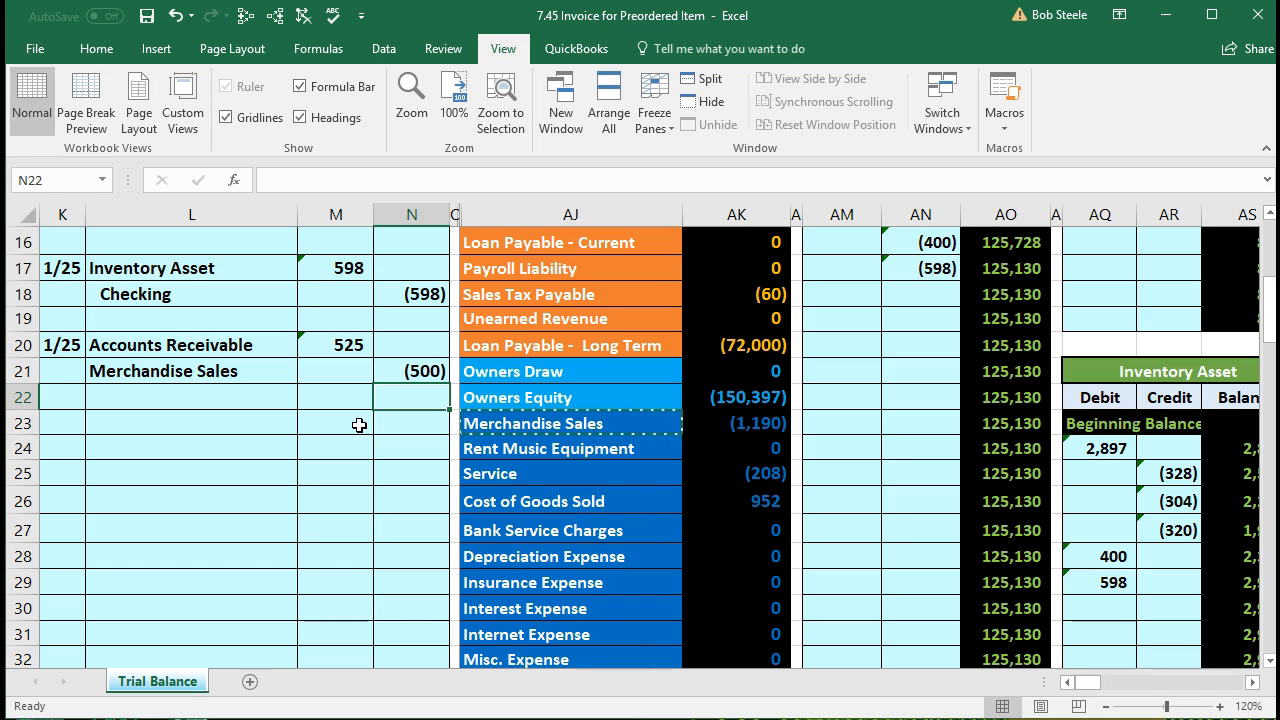
{"action": "type", "text": "-sum"}
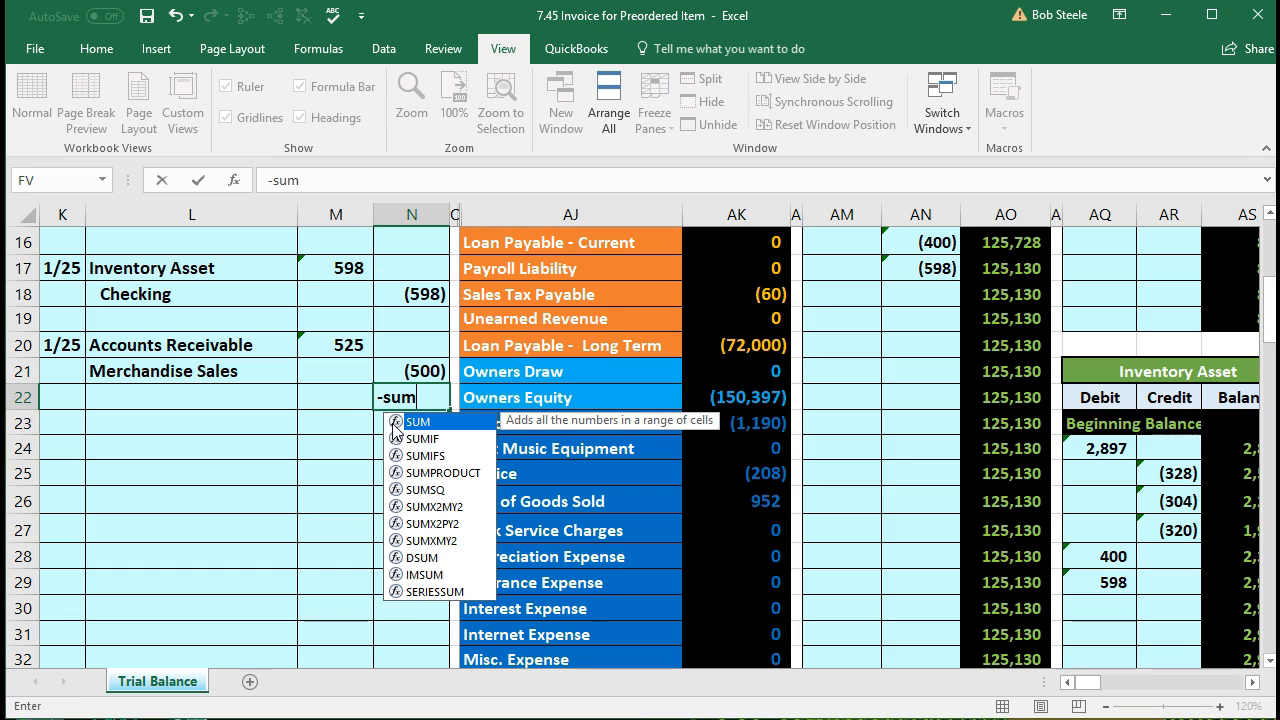
{"action": "double_click", "coordinate": [400, 424]}
{"action": "left_click", "coordinate": [343, 343]}
{"action": "left_click_drag", "start_coordinate": [343, 343], "coordinate": [390, 371]}
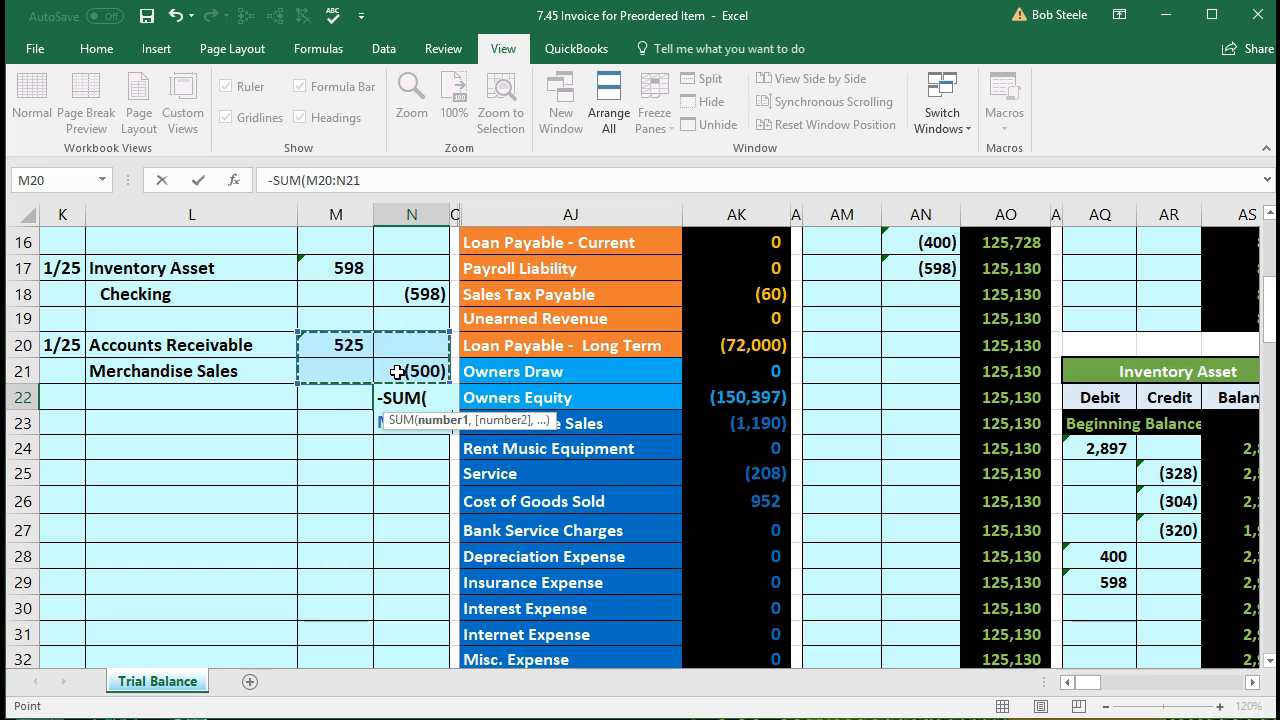
{"action": "key", "text": "Return"}
{"action": "left_click", "coordinate": [408, 392]}
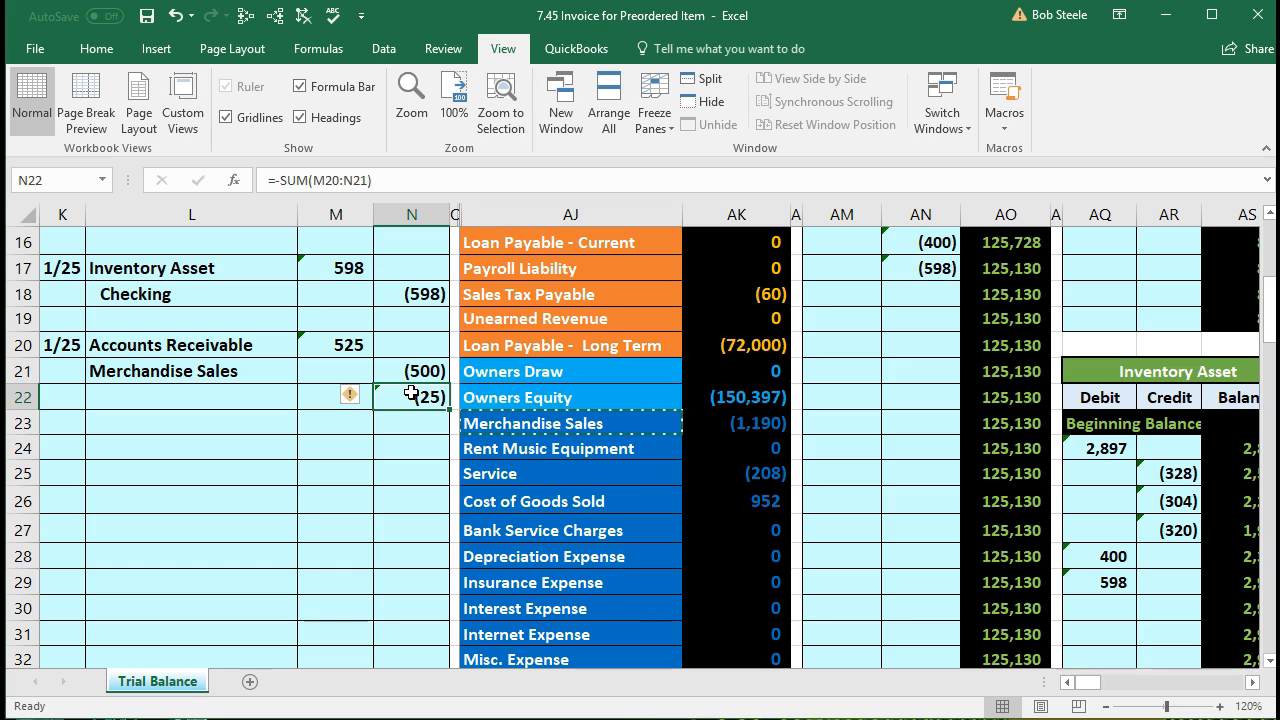
{"action": "left_click_drag", "start_coordinate": [360, 340], "coordinate": [410, 398]}
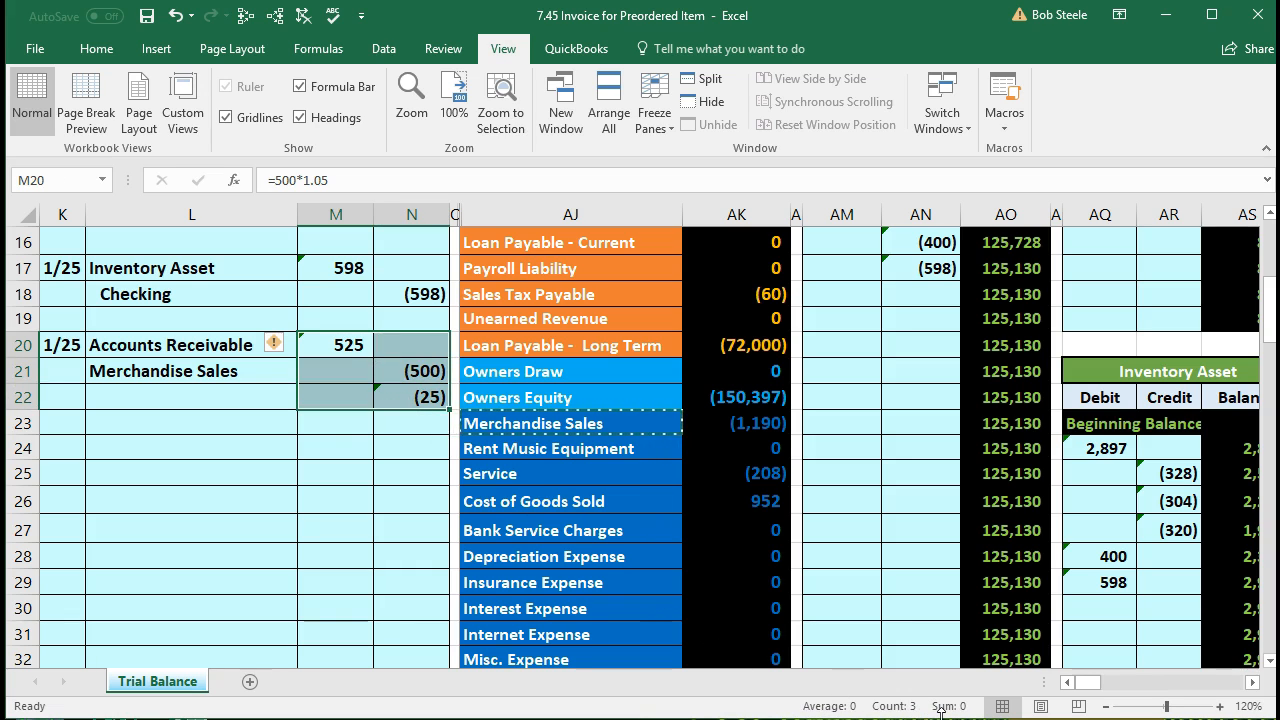
{"action": "left_click_drag", "start_coordinate": [264, 396], "coordinate": [395, 396]}
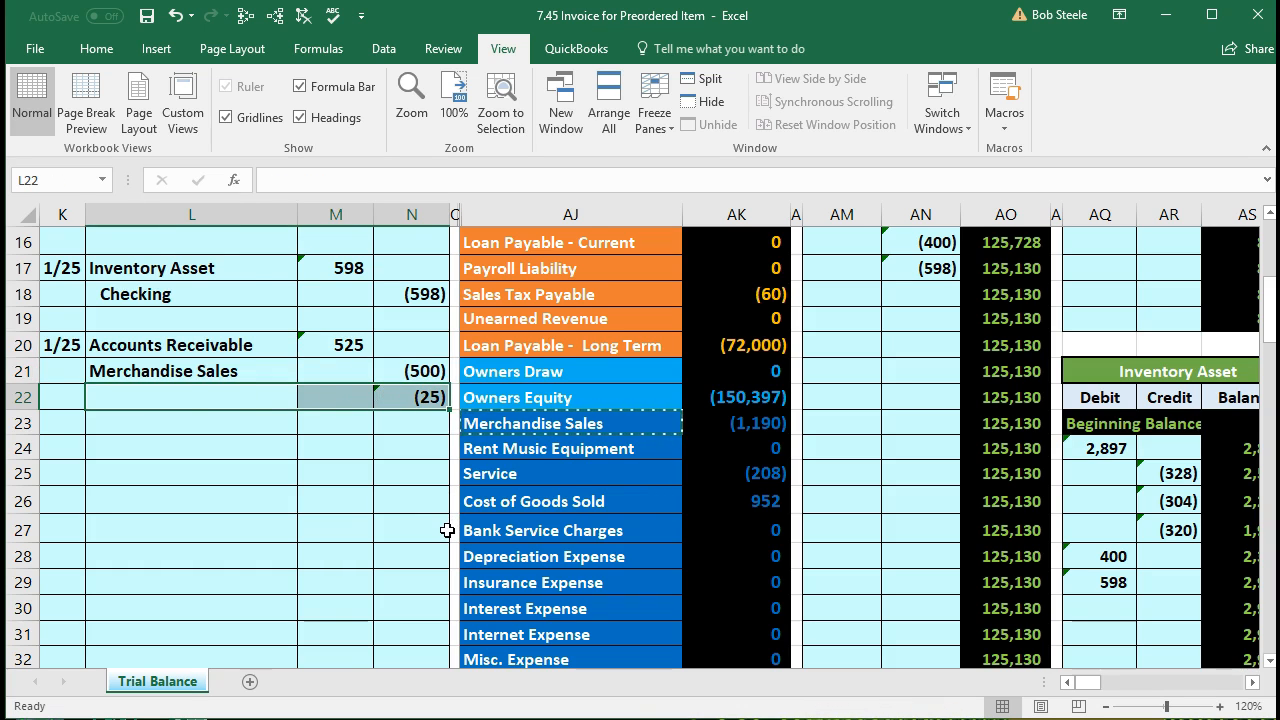
Step: Copy Sales Tax Payable from the trial balance and paste it as a value into L22
{"action": "scroll", "coordinate": [447, 530], "scroll_direction": "up", "scroll_amount": 1}
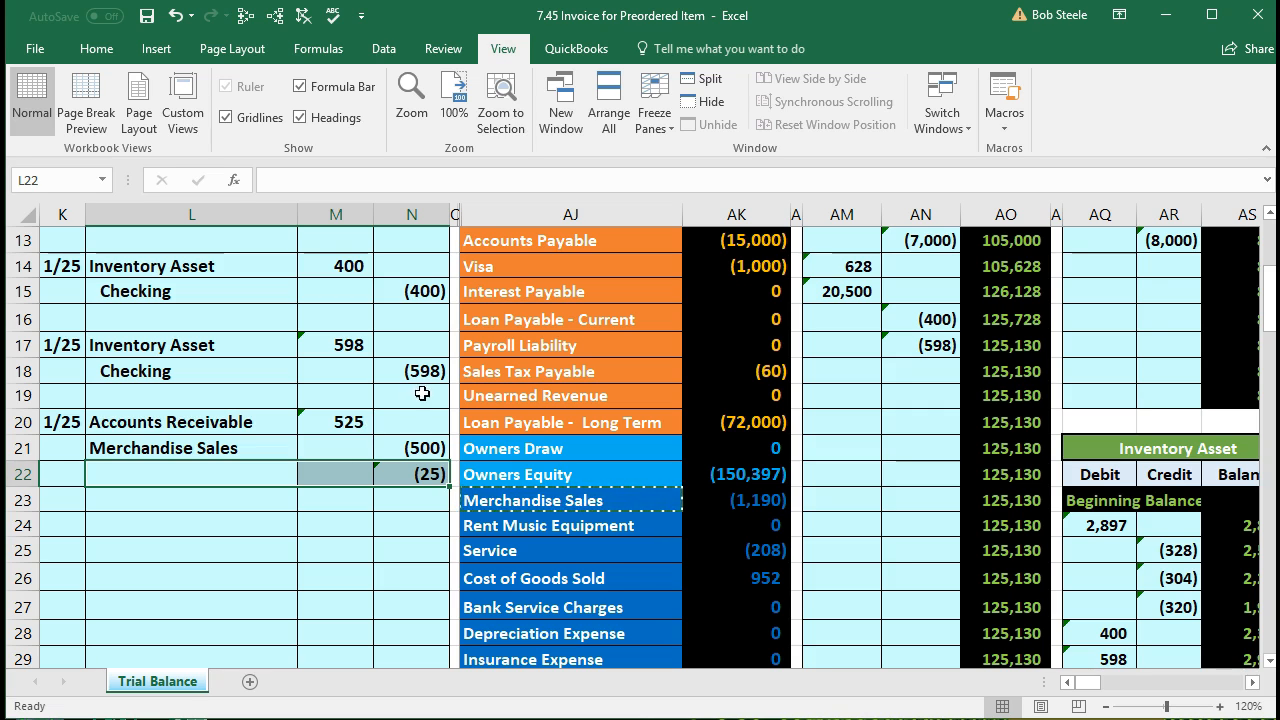
{"action": "left_click", "coordinate": [542, 343]}
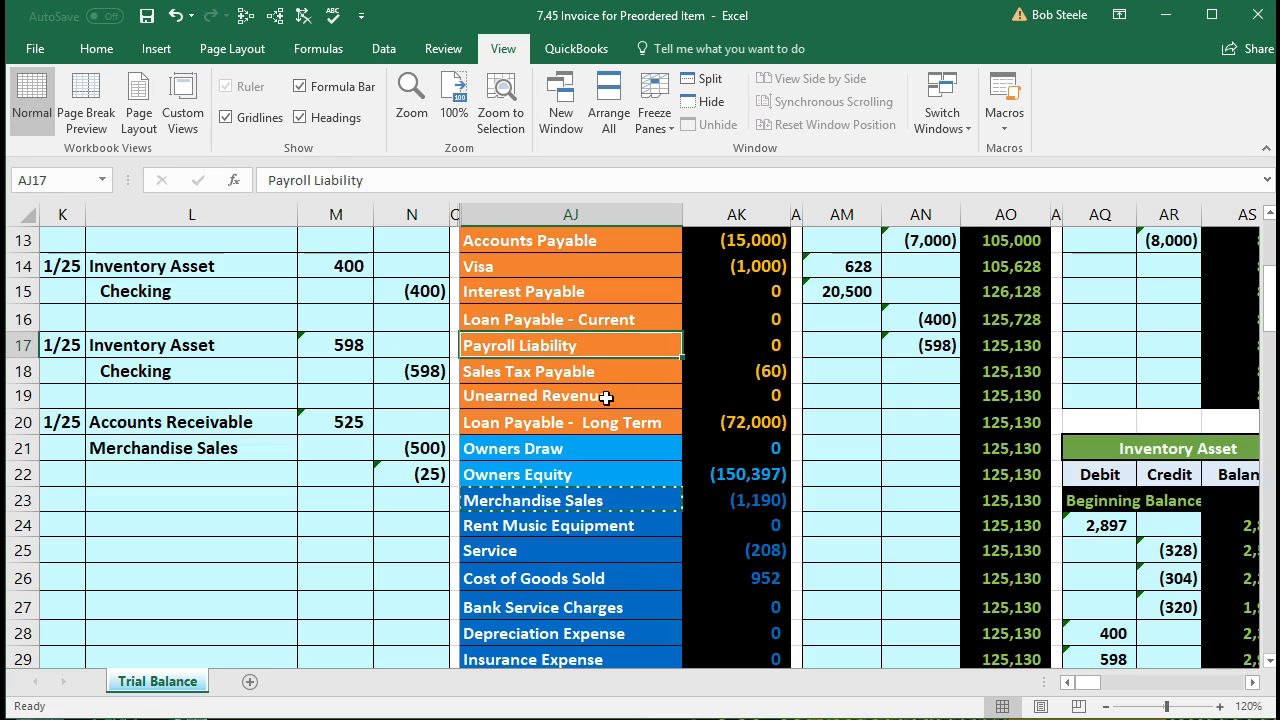
{"action": "left_click", "coordinate": [651, 374]}
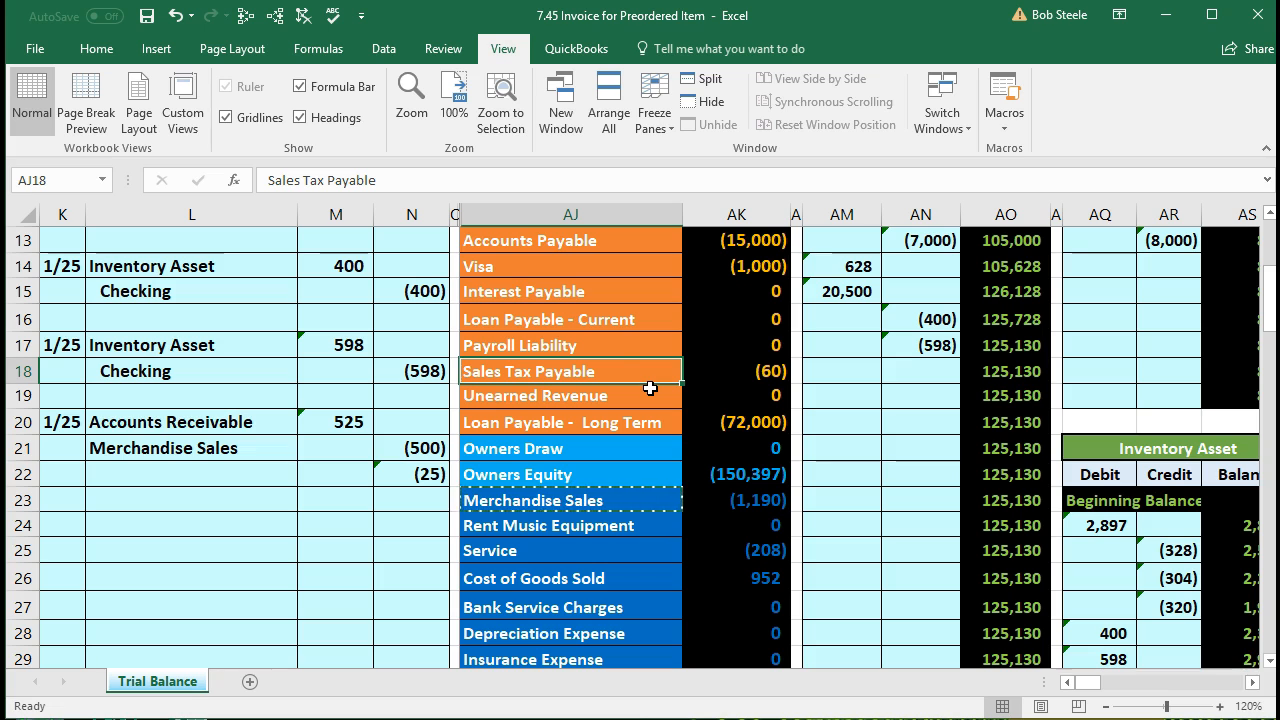
{"action": "right_click", "coordinate": [626, 371]}
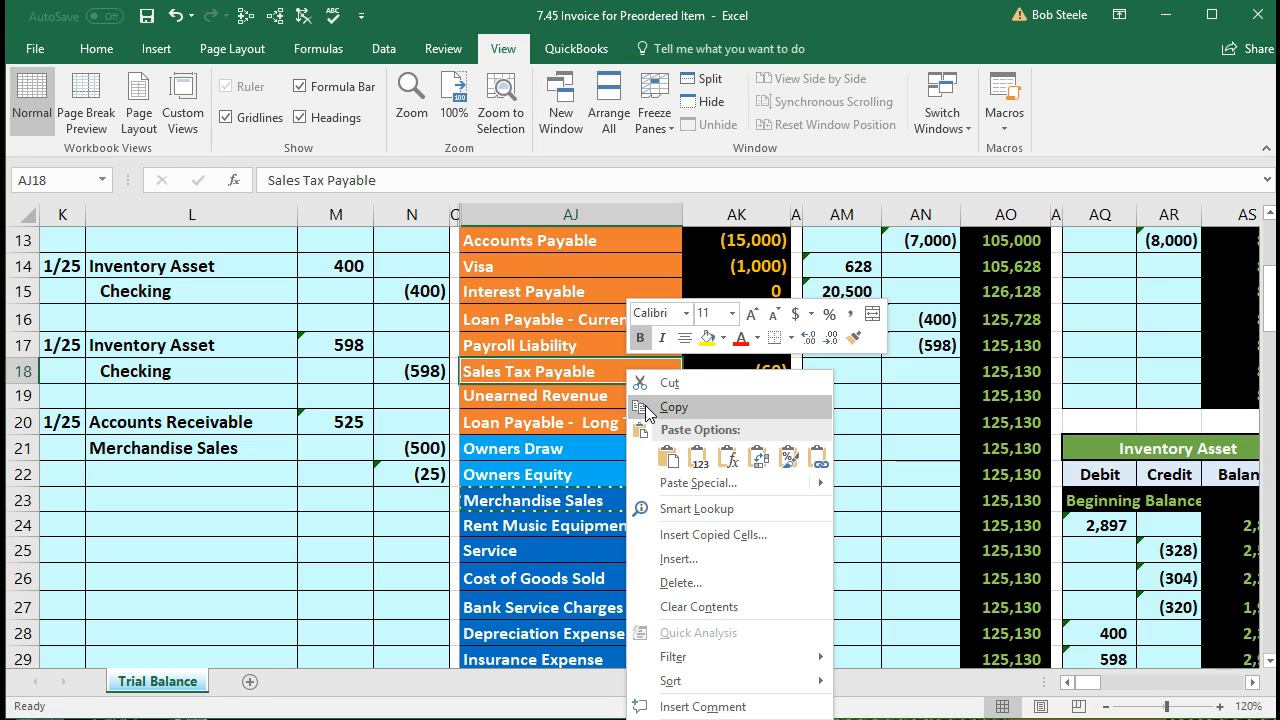
{"action": "left_click", "coordinate": [647, 409]}
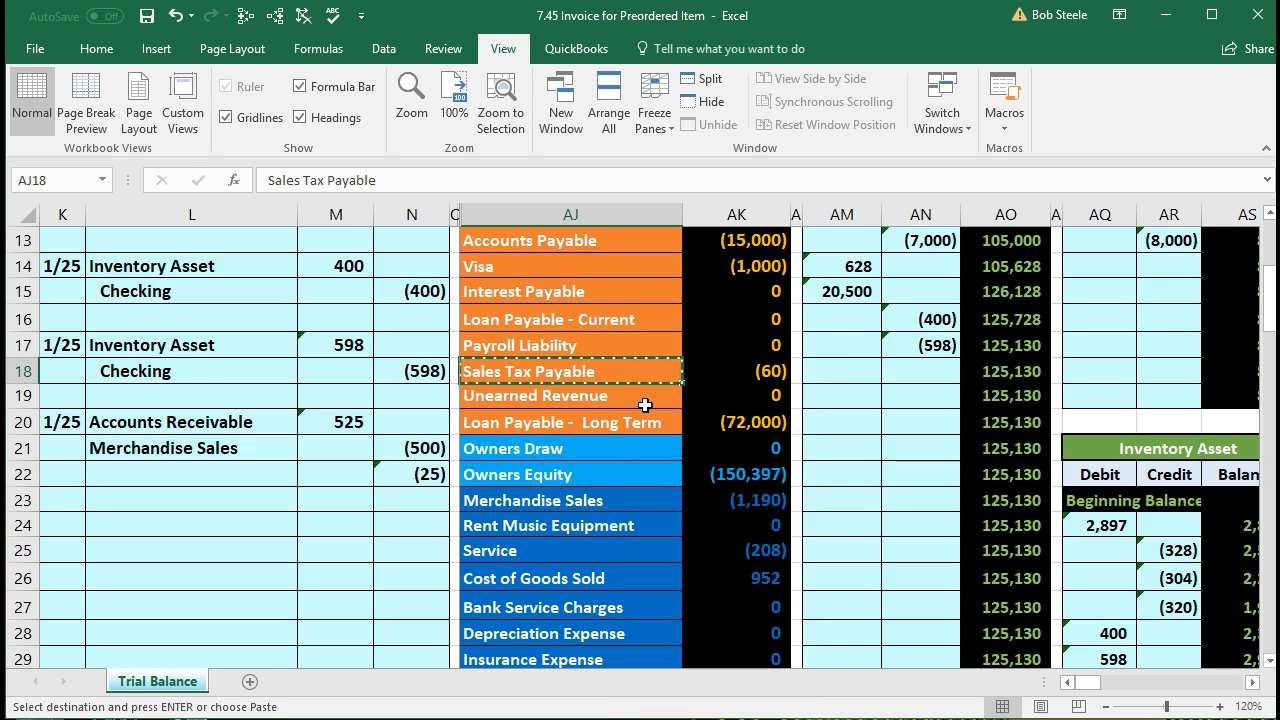
{"action": "left_click", "coordinate": [248, 477]}
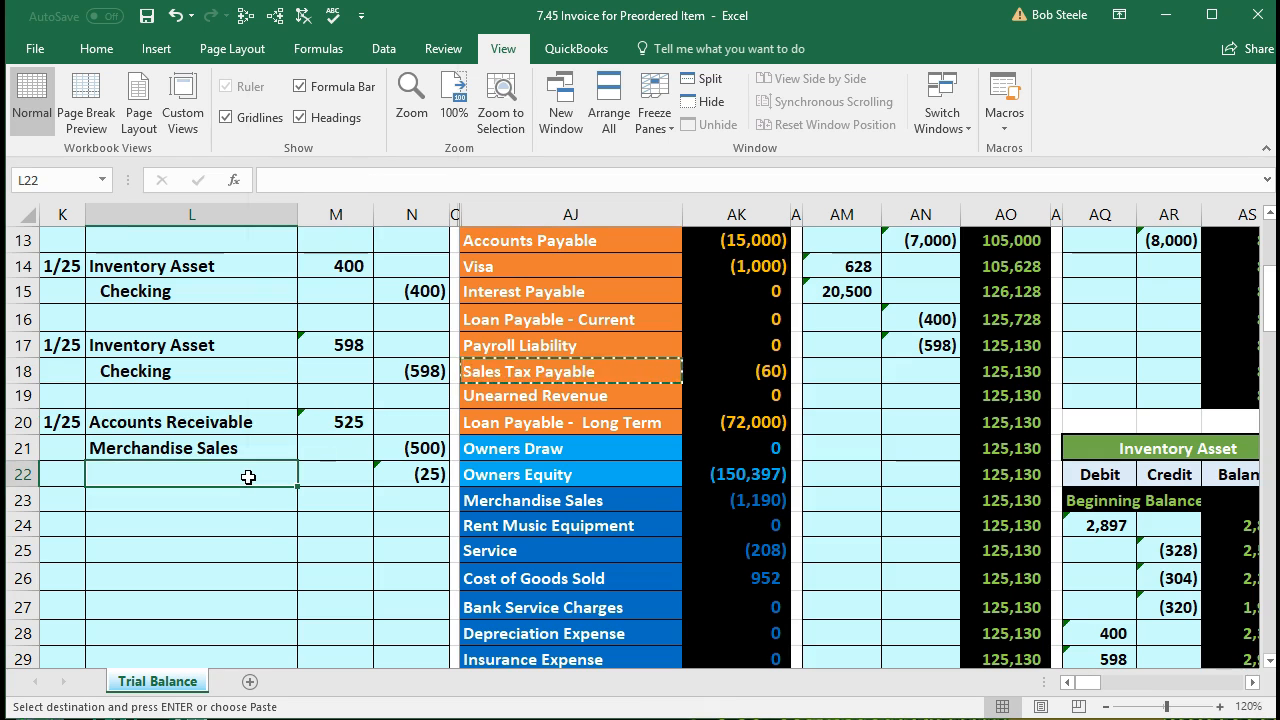
{"action": "right_click", "coordinate": [248, 477]}
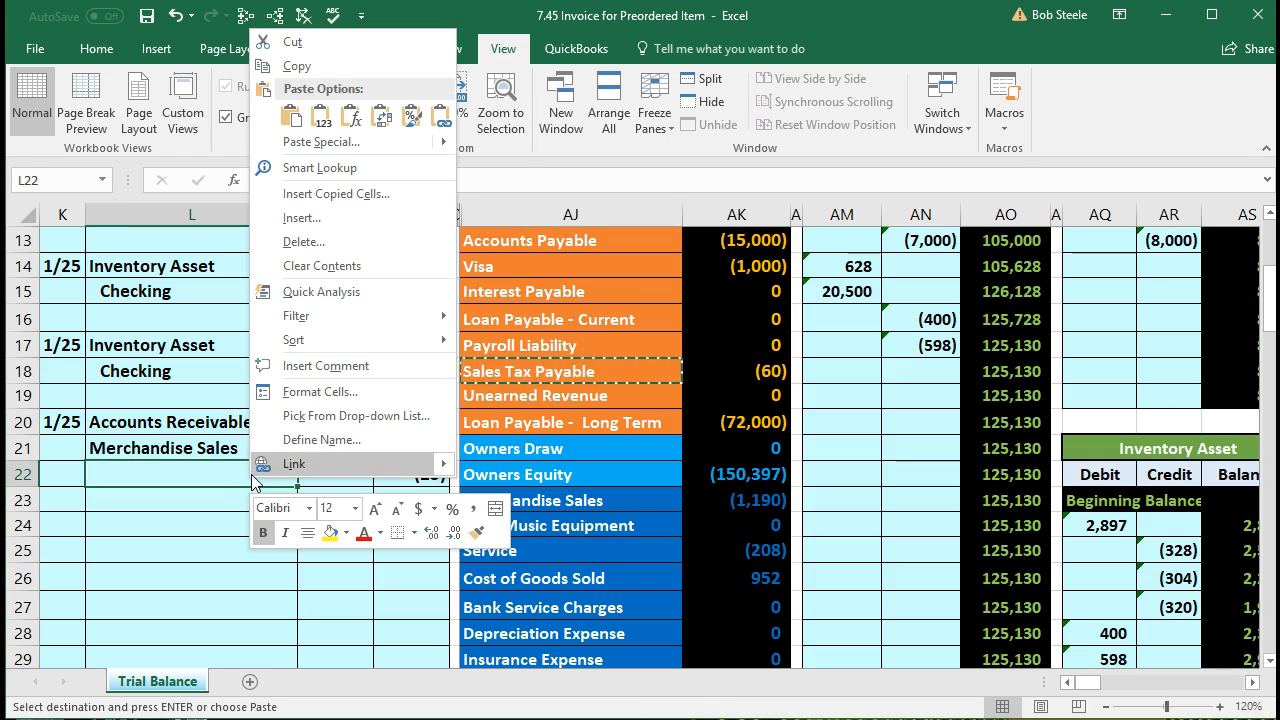
{"action": "left_click", "coordinate": [333, 126]}
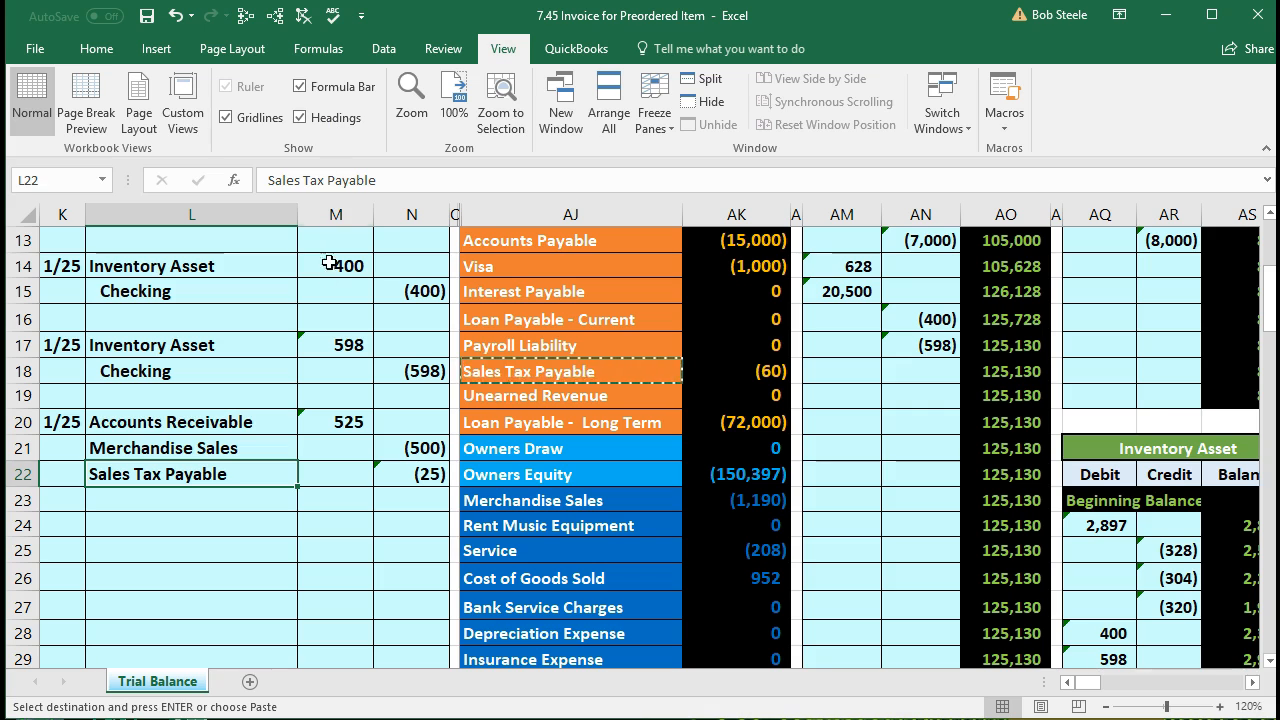
Step: Indent the two credit account names in L21:L22 with Increase Indent
{"action": "left_click_drag", "start_coordinate": [269, 449], "coordinate": [269, 475]}
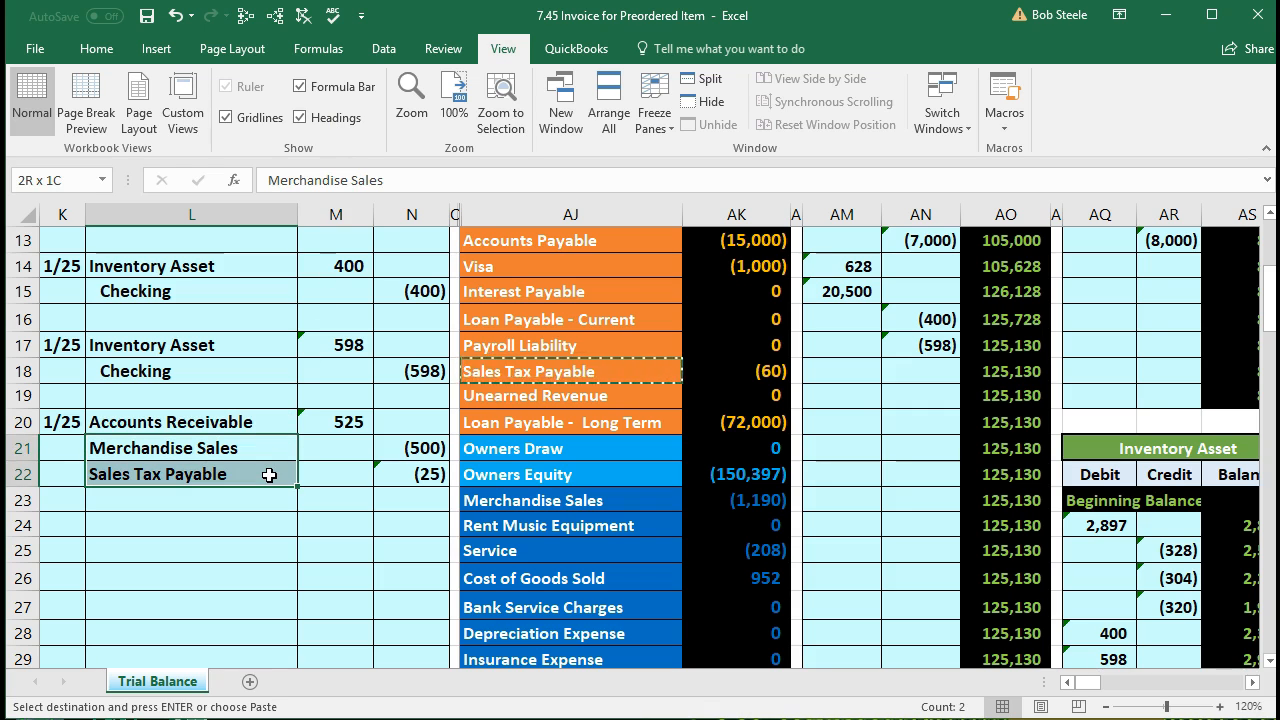
{"action": "left_click", "coordinate": [103, 53]}
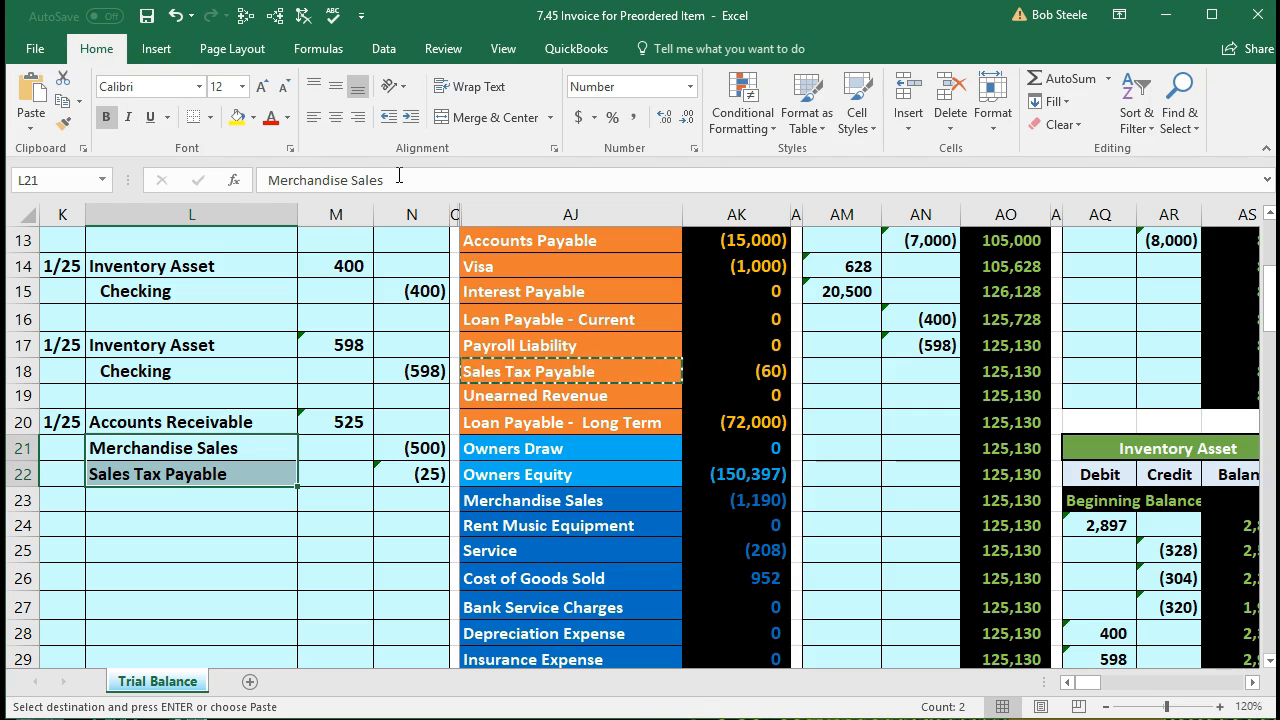
{"action": "left_click", "coordinate": [410, 118]}
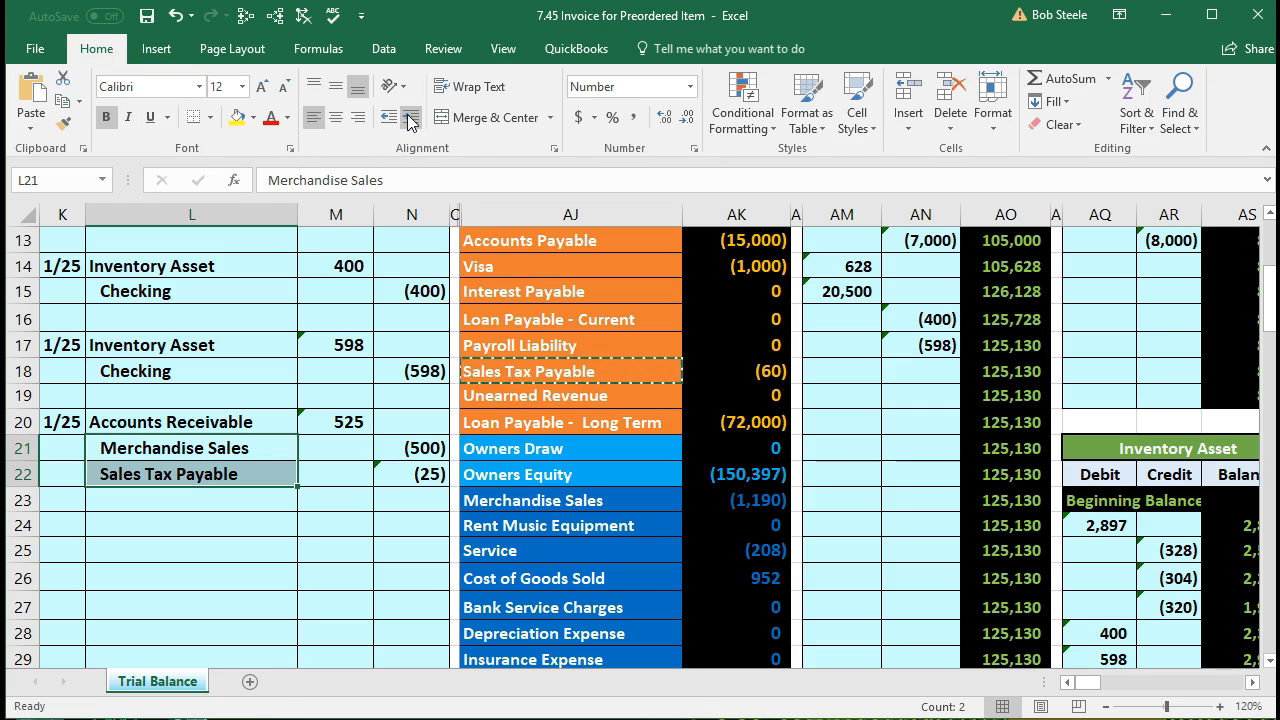
{"action": "left_click", "coordinate": [306, 579]}
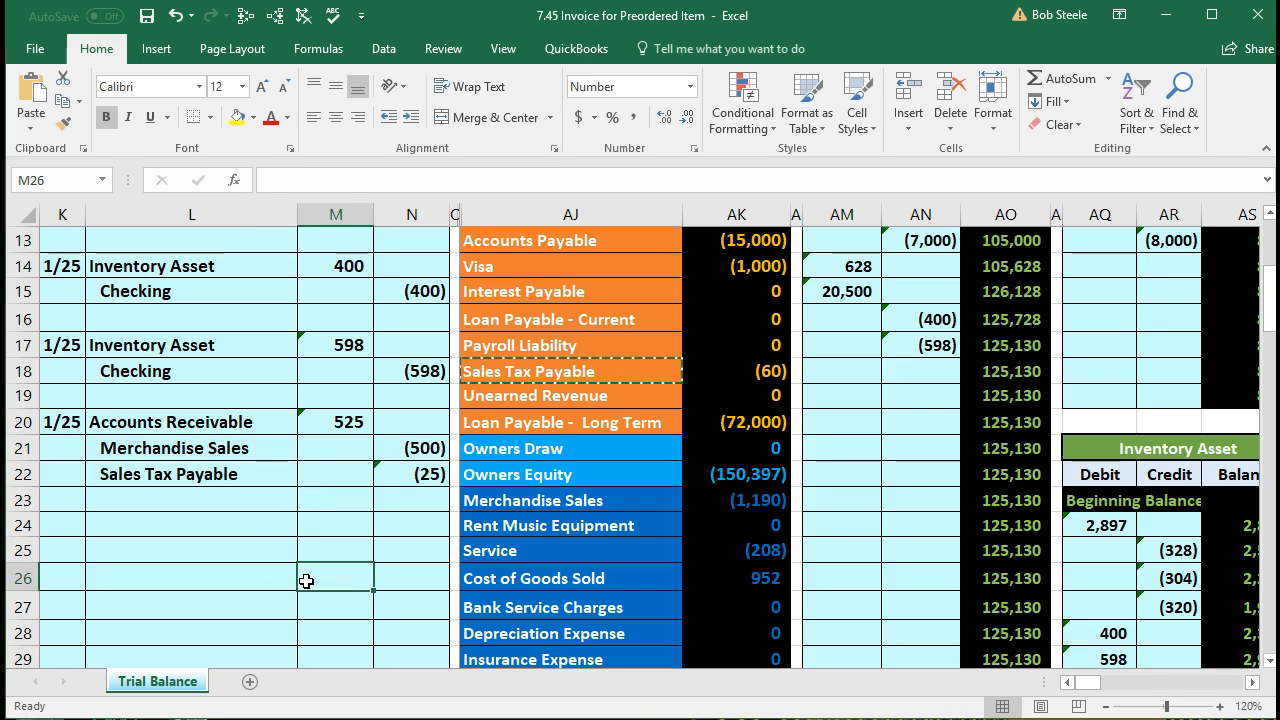
{"action": "scroll", "coordinate": [306, 581], "scroll_direction": "up", "scroll_amount": 2}
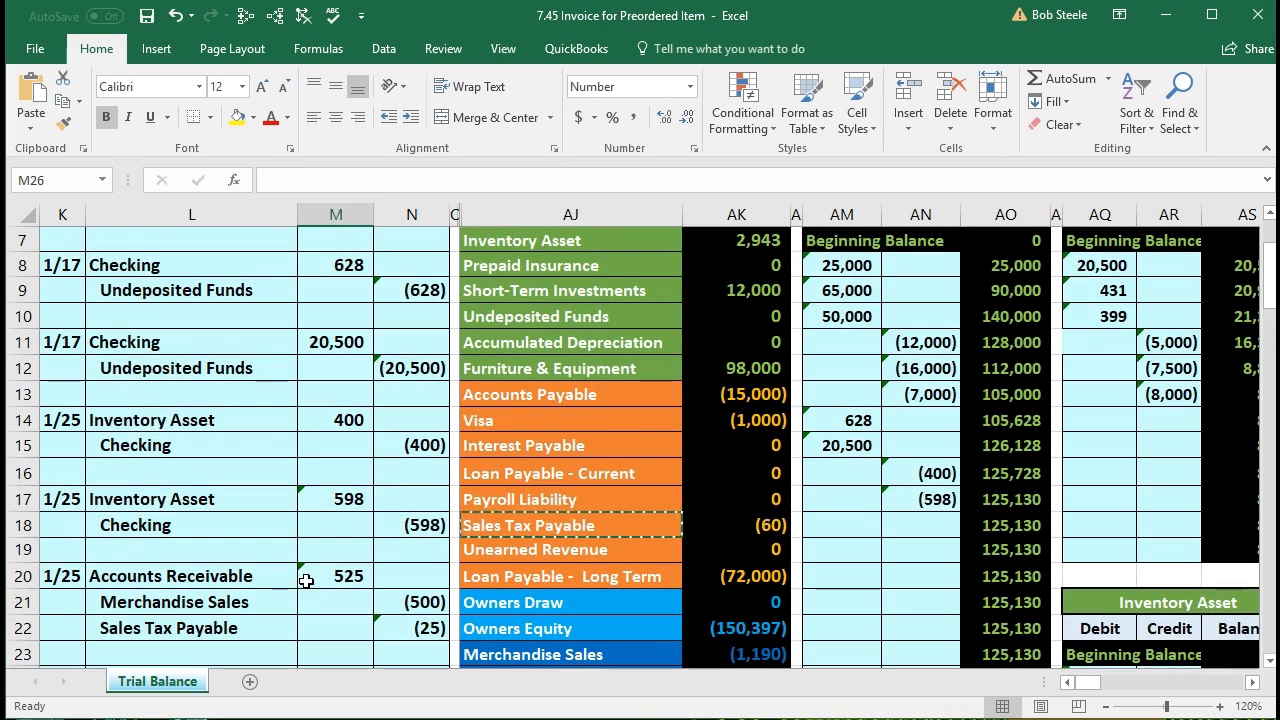
{"action": "left_click", "coordinate": [468, 242]}
{"action": "scroll", "coordinate": [458, 302], "scroll_direction": "down", "scroll_amount": 2}
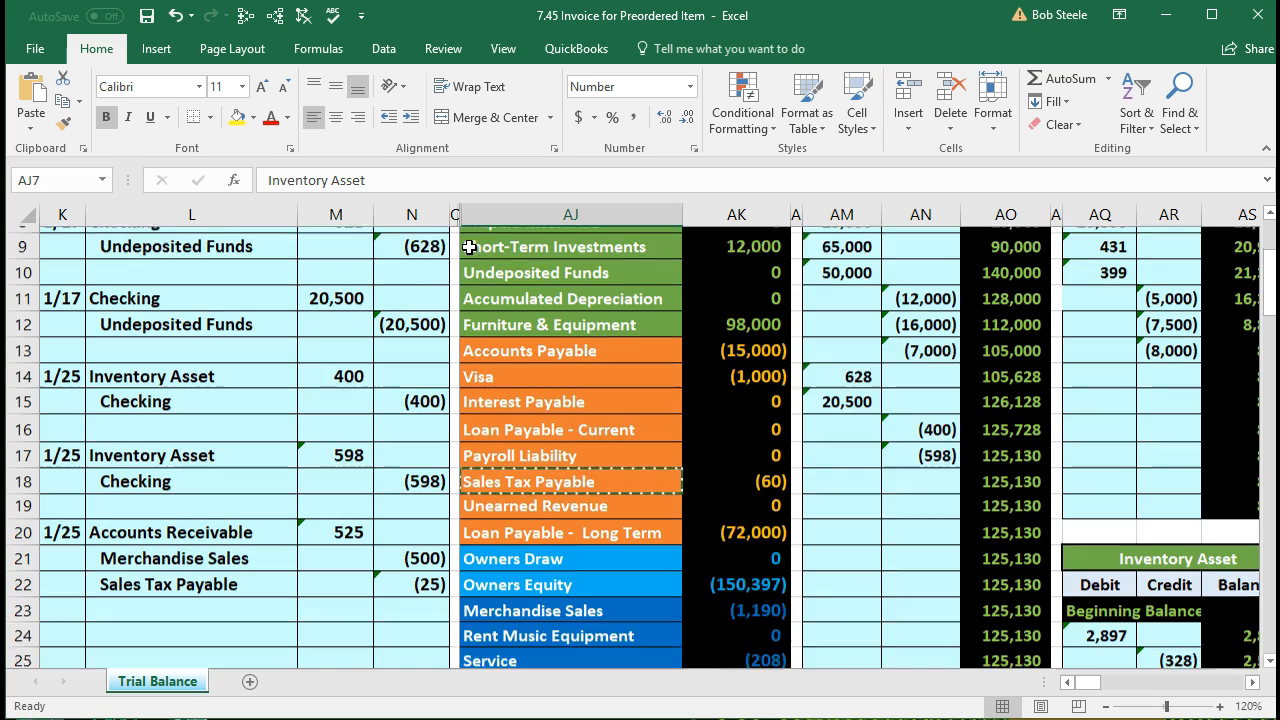
{"action": "left_click", "coordinate": [501, 584]}
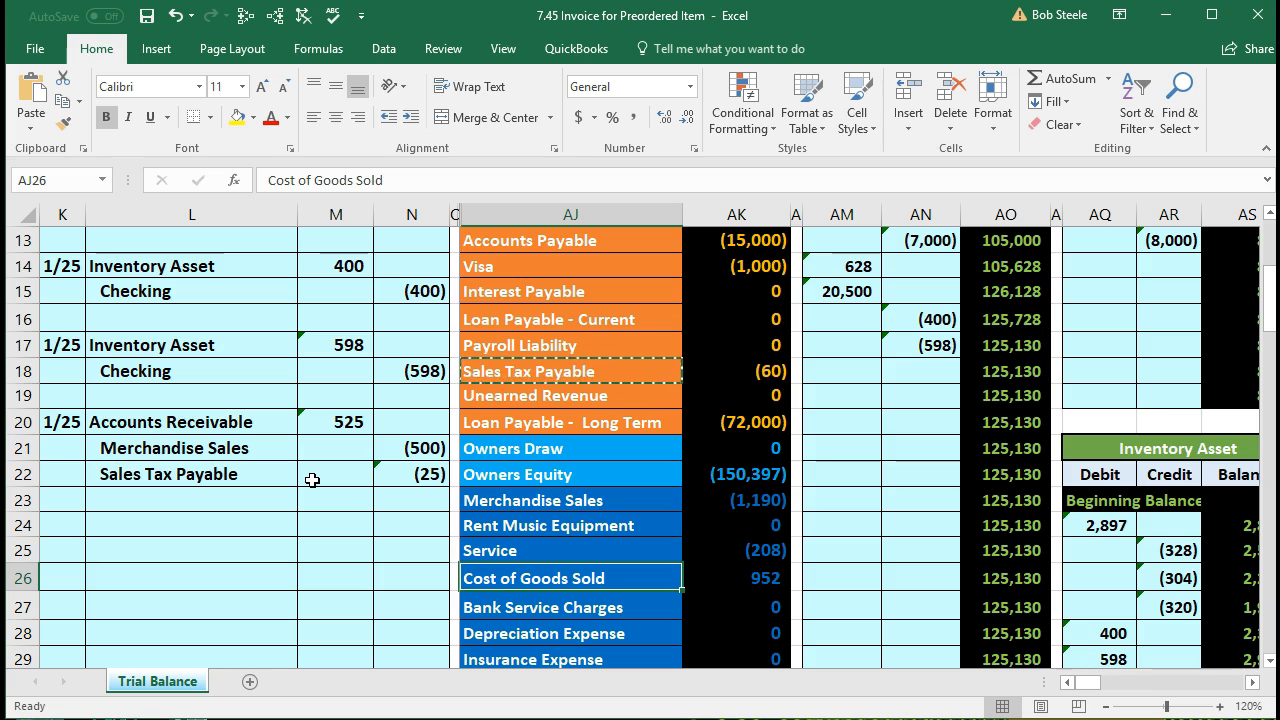
{"action": "left_click", "coordinate": [325, 425]}
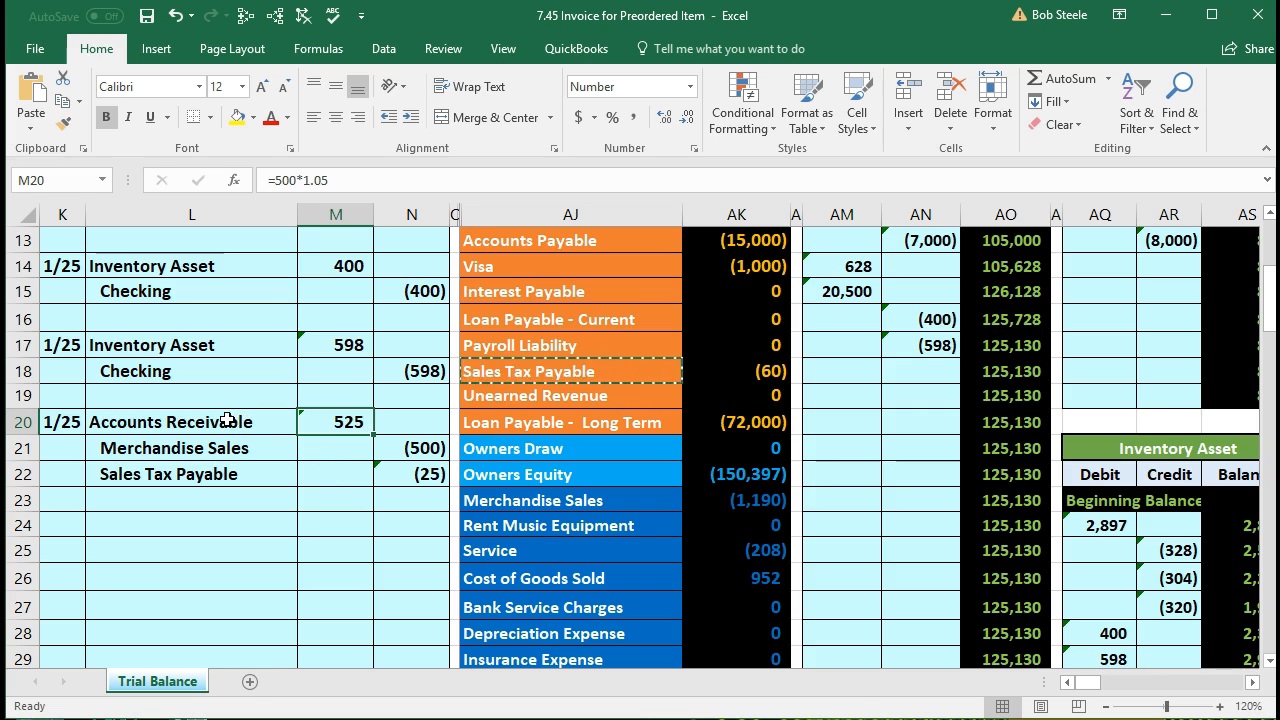
{"action": "left_click_drag", "start_coordinate": [229, 420], "coordinate": [321, 431]}
{"action": "scroll", "coordinate": [373, 546], "scroll_direction": "up", "scroll_amount": 3}
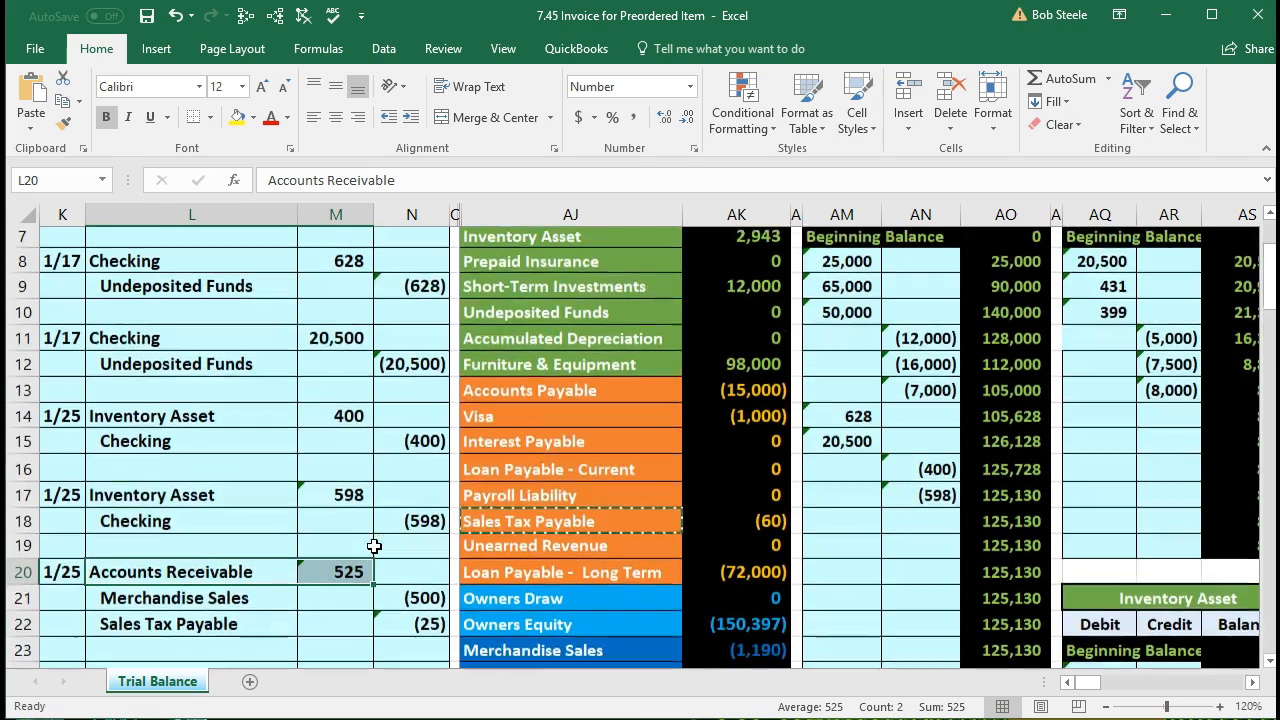
{"action": "left_click_drag", "start_coordinate": [536, 301], "coordinate": [704, 301]}
{"action": "key", "text": "ctrl+v"}
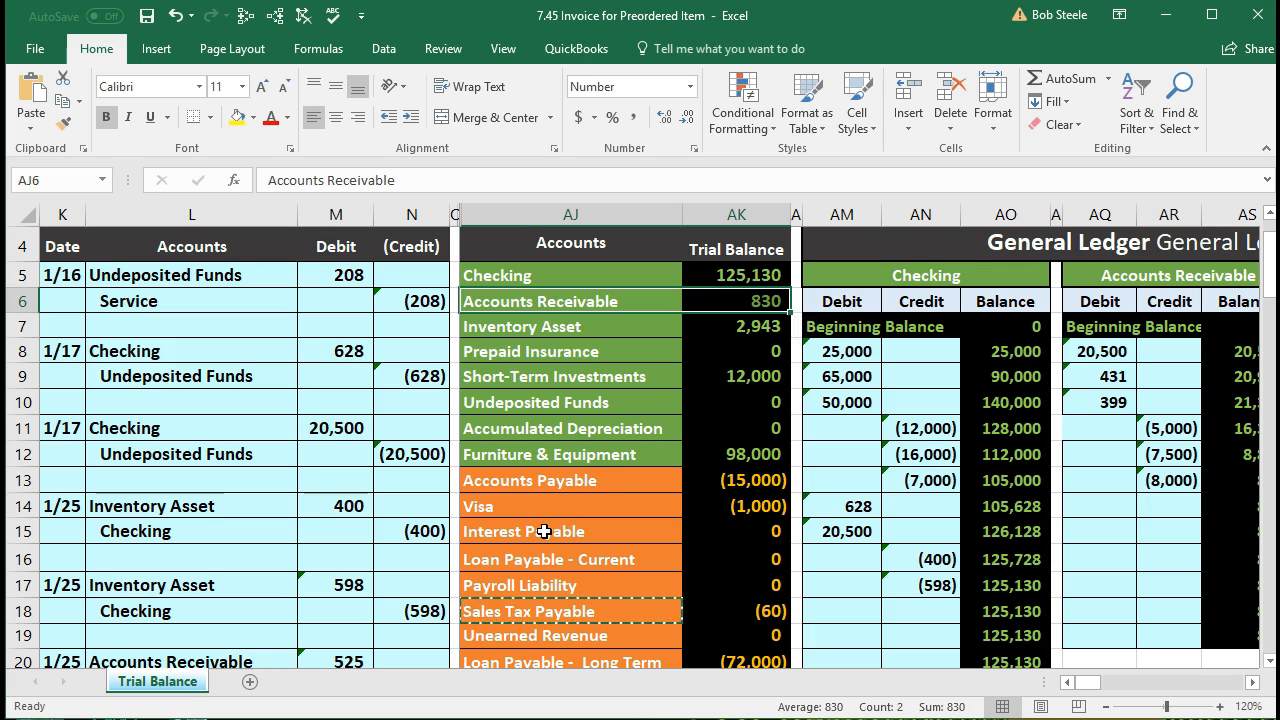
{"action": "scroll", "coordinate": [544, 532], "scroll_direction": "up", "scroll_amount": 1}
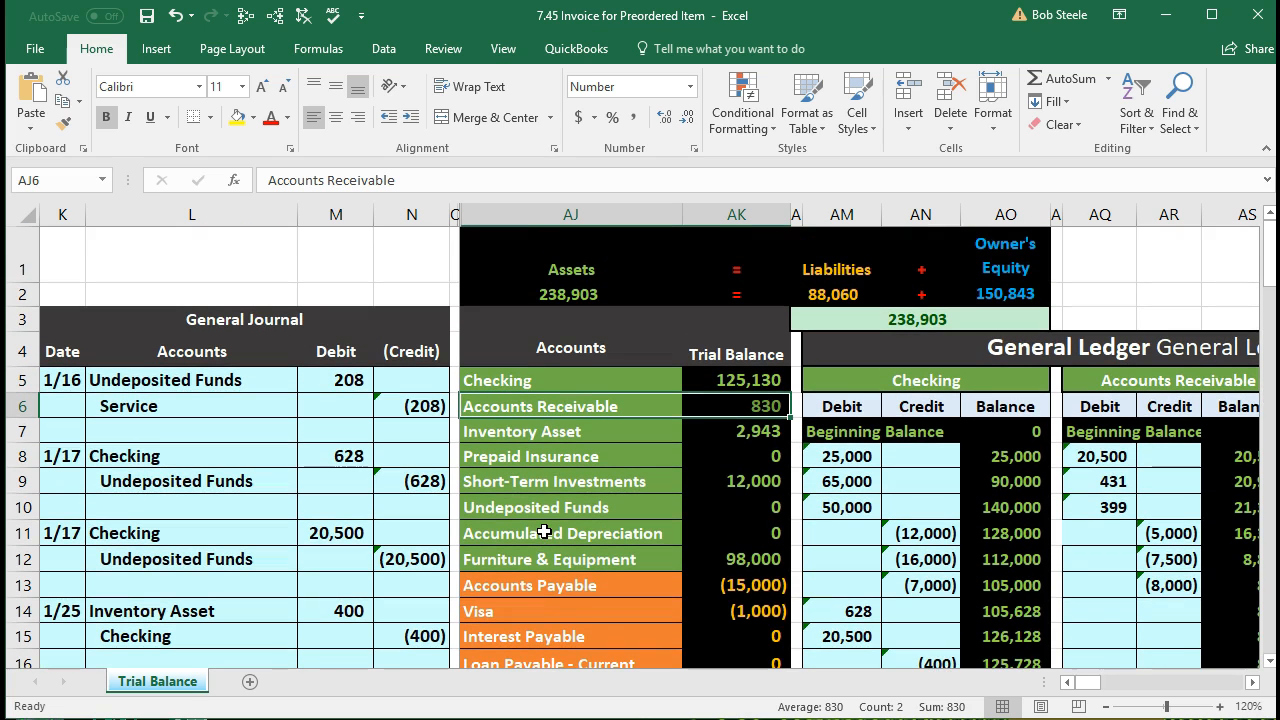
{"action": "left_click", "coordinate": [508, 256]}
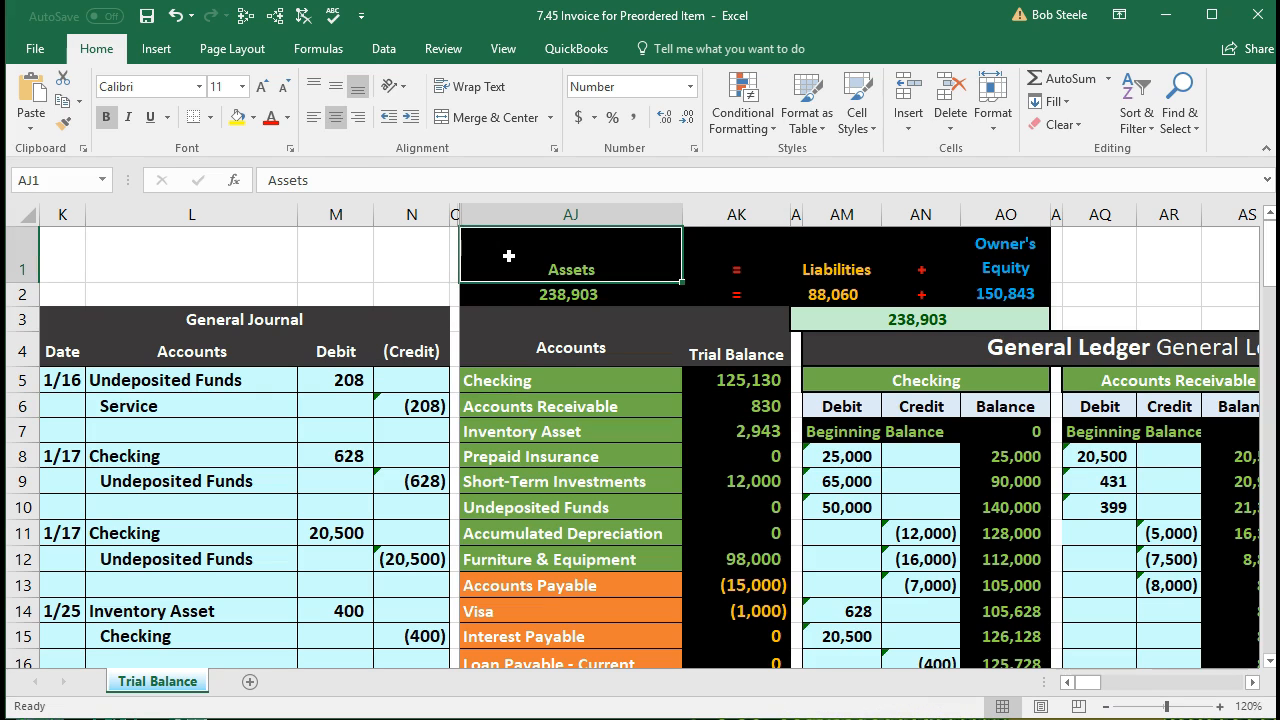
Step: Unfreeze the panes and test scrolling across the ledger
{"action": "left_click", "coordinate": [503, 50]}
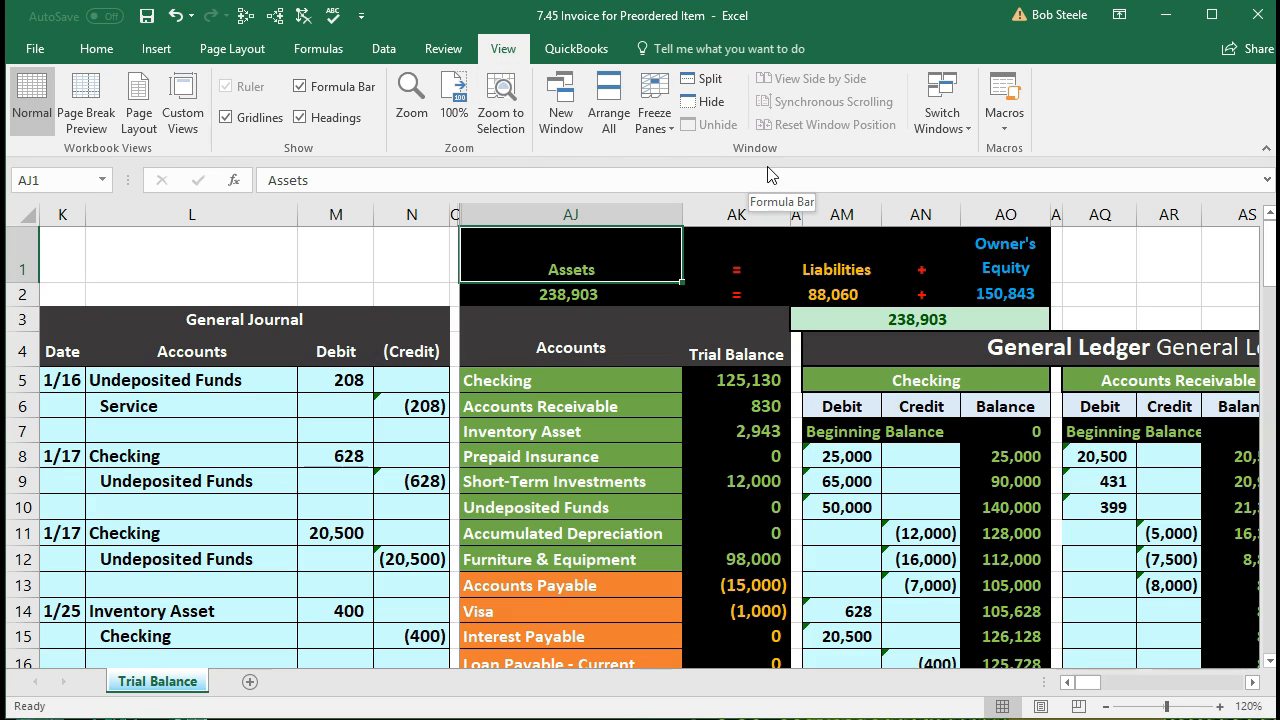
{"action": "left_click", "coordinate": [653, 128]}
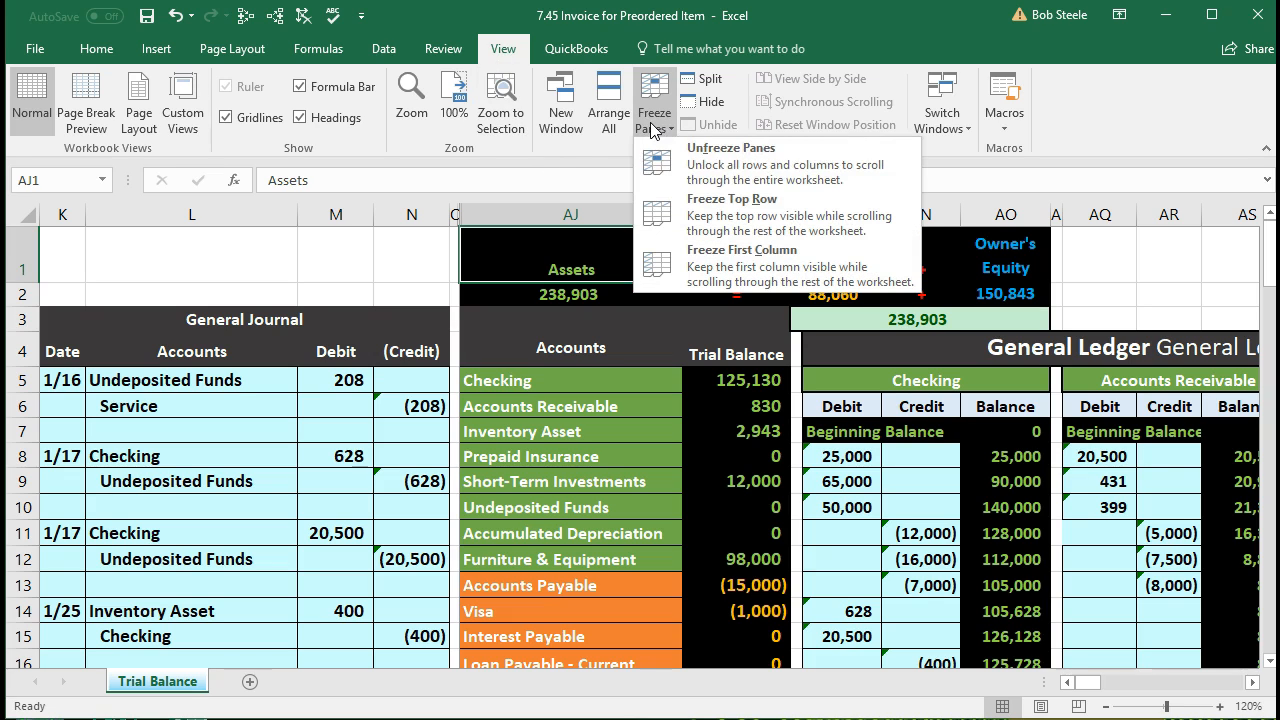
{"action": "left_click", "coordinate": [709, 180]}
{"action": "left_click", "coordinate": [846, 456]}
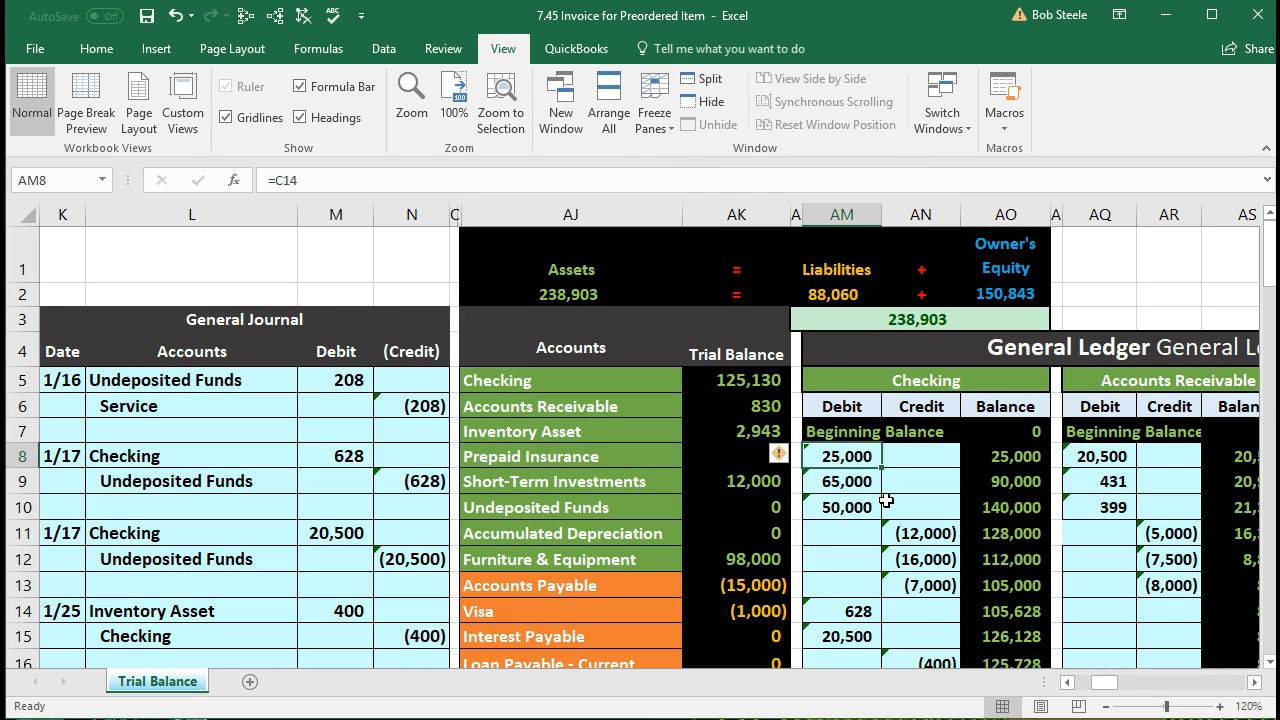
{"action": "key", "text": "Right"}
{"action": "key", "text": "Right"}
{"action": "key", "text": "Right"}
{"action": "key", "text": "Right"}
{"action": "key", "text": "Right"}
{"action": "key", "text": "Right"}
{"action": "key", "text": "Right"}
{"action": "key", "text": "Right"}
{"action": "key", "text": "Right"}
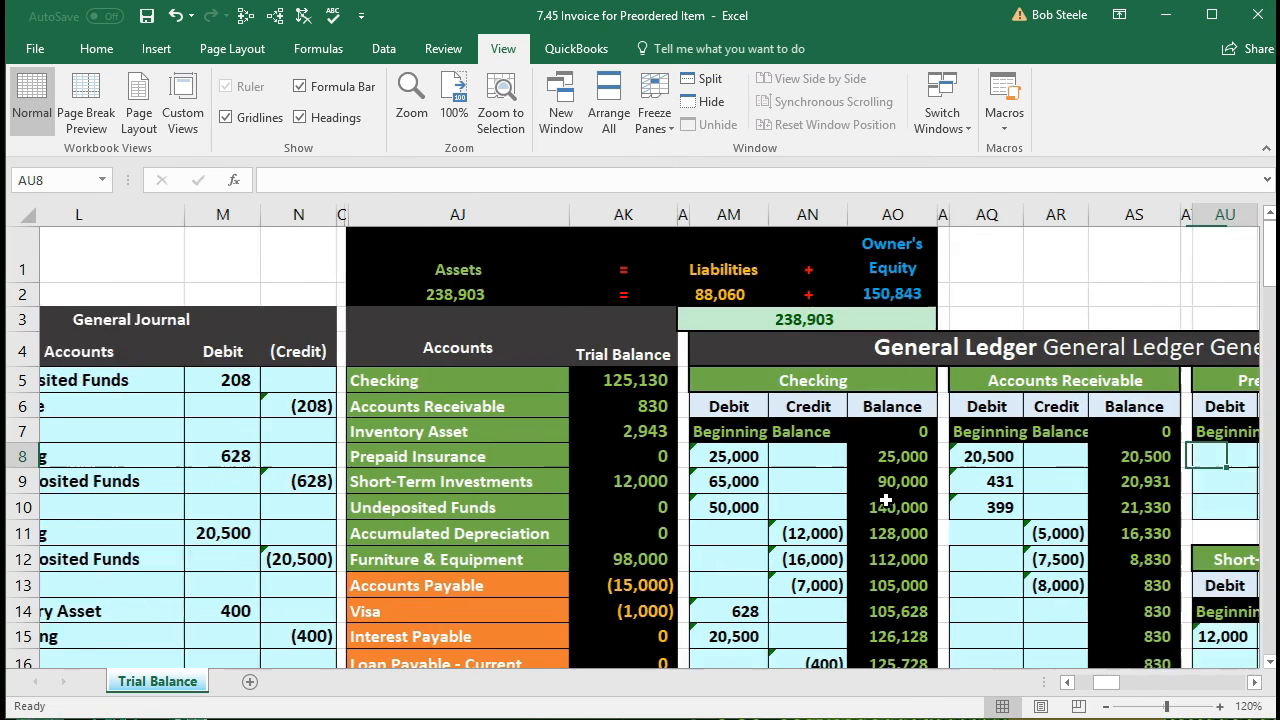
{"action": "key", "text": "Left"}
{"action": "key", "text": "Left"}
{"action": "key", "text": "Left"}
{"action": "key", "text": "Left"}
{"action": "key", "text": "Left"}
{"action": "key", "text": "Left"}
{"action": "key", "text": "Left"}
{"action": "key", "text": "Left"}
{"action": "key", "text": "Left"}
{"action": "key", "text": "Left"}
{"action": "key", "text": "Left"}
{"action": "key", "text": "Left"}
{"action": "key", "text": "Left"}
{"action": "key", "text": "Left"}
{"action": "key", "text": "Left"}
{"action": "key", "text": "Left"}
{"action": "key", "text": "Left"}
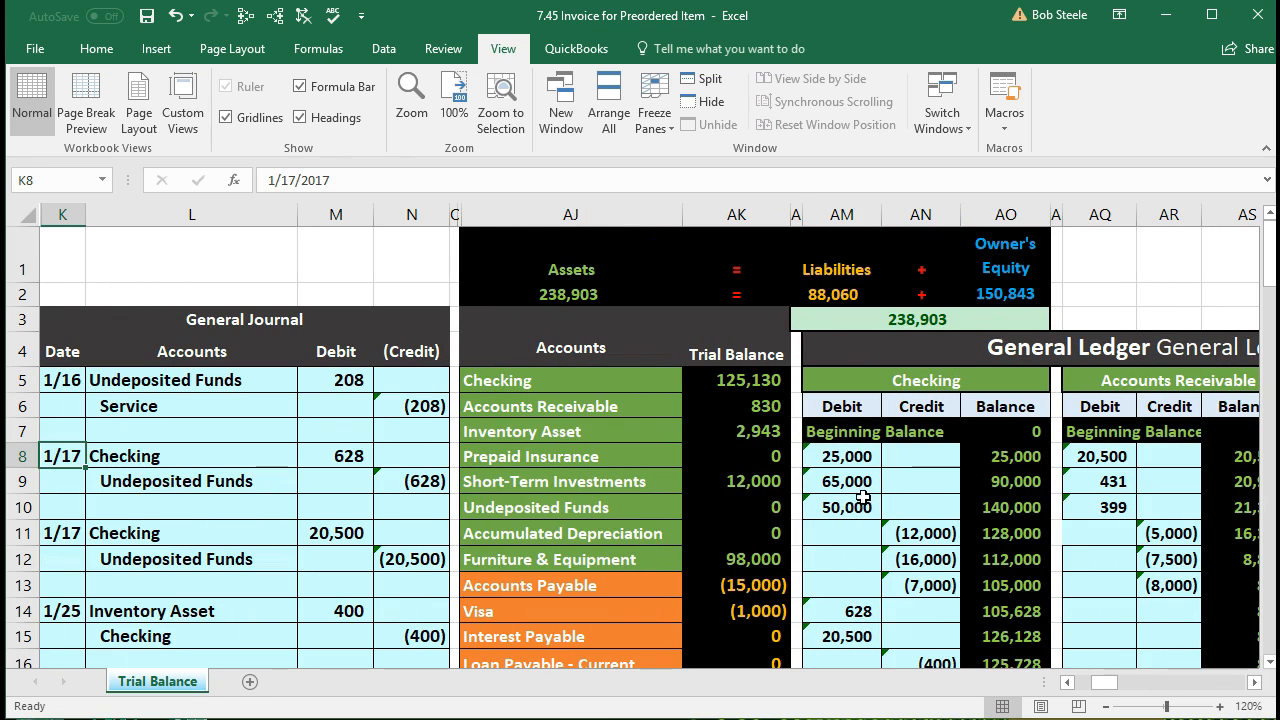
Step: Freeze panes at the Assets heading and confirm the journal stays put when moving right
{"action": "left_click", "coordinate": [545, 257]}
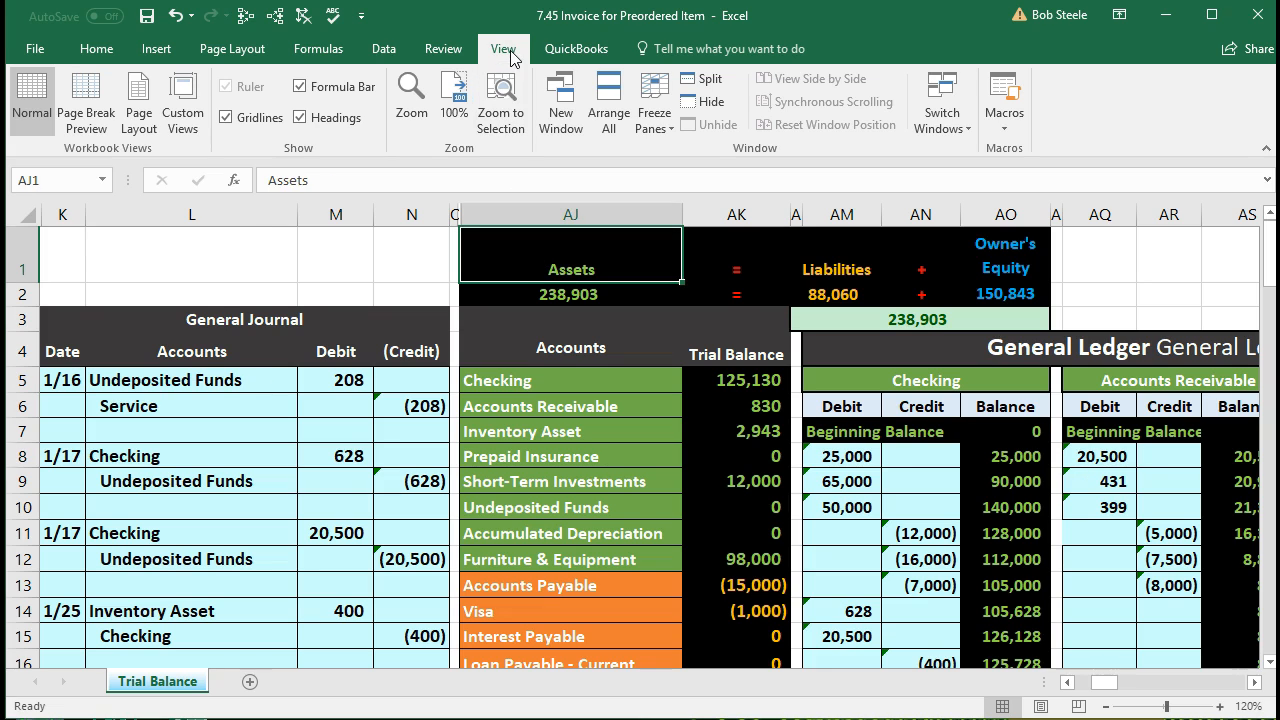
{"action": "left_click", "coordinate": [643, 118]}
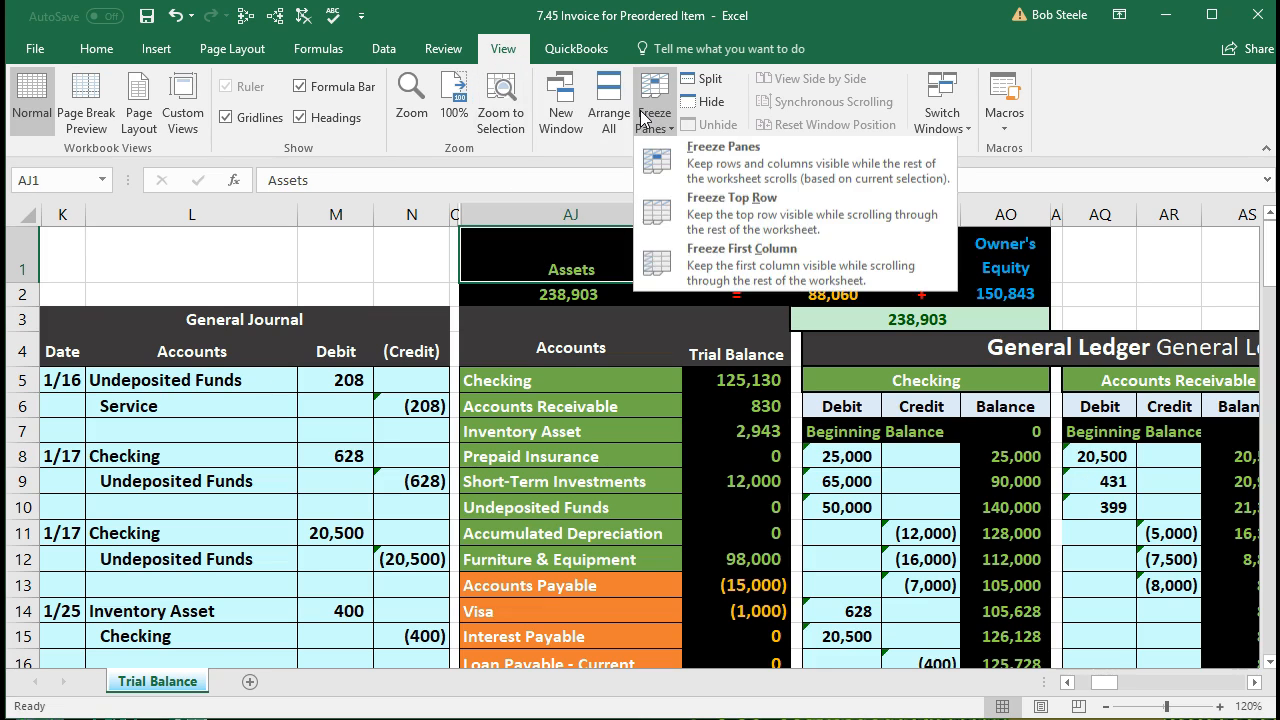
{"action": "left_click", "coordinate": [740, 162]}
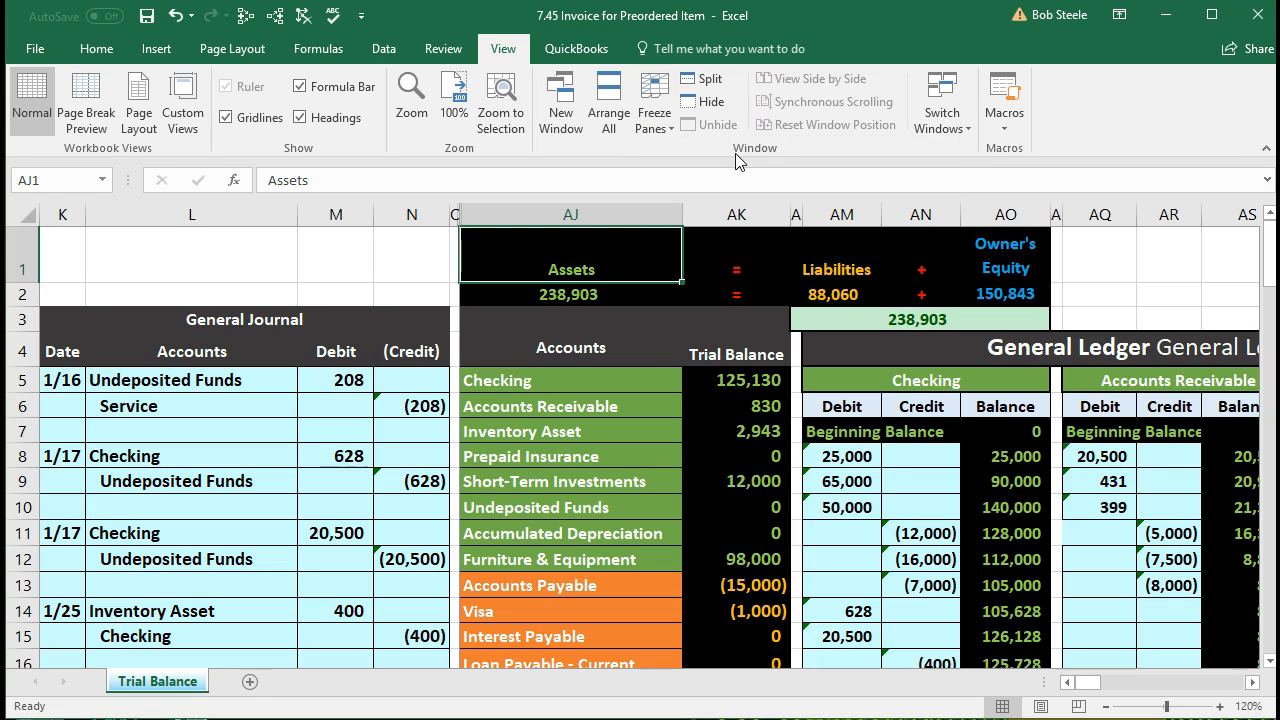
{"action": "left_click", "coordinate": [615, 456]}
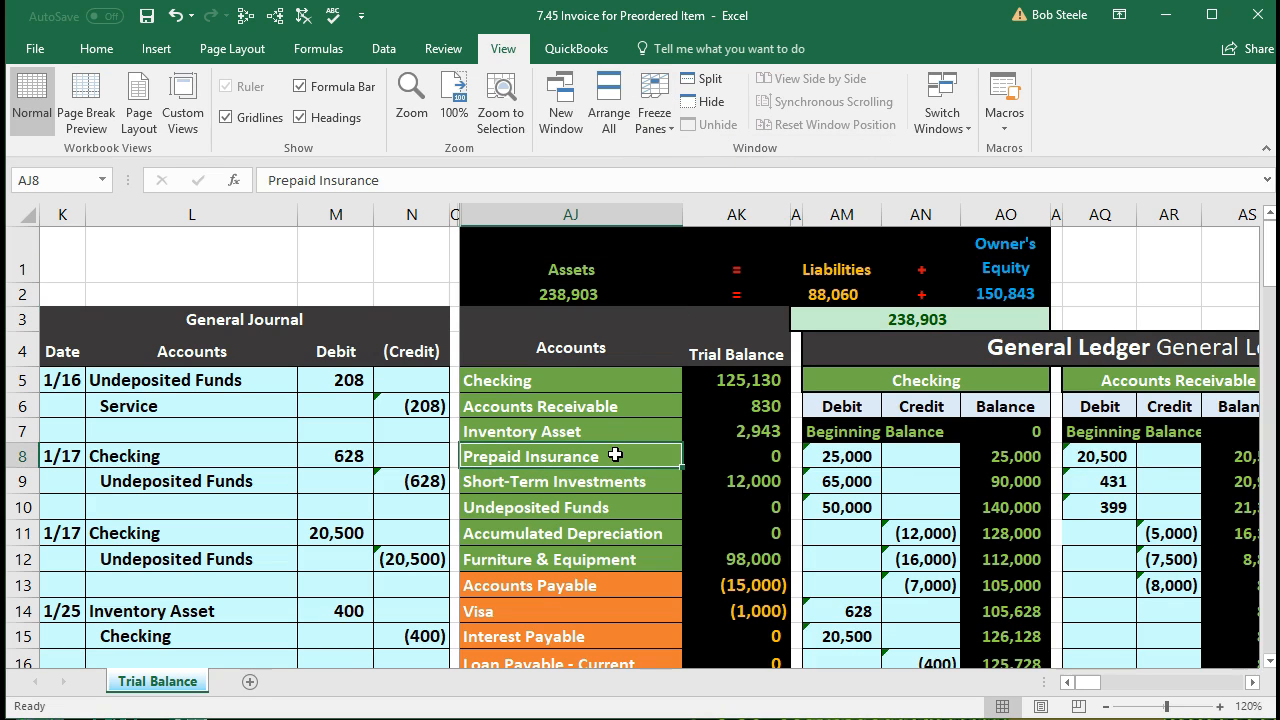
{"action": "key", "text": "Right"}
{"action": "key", "text": "Right"}
{"action": "key", "text": "Right"}
{"action": "key", "text": "Right"}
{"action": "key", "text": "Right"}
{"action": "key", "text": "Right"}
{"action": "key", "text": "Right"}
{"action": "key", "text": "Right"}
{"action": "key", "text": "Right"}
{"action": "key", "text": "Right"}
{"action": "key", "text": "Right"}
{"action": "key", "text": "Right"}
{"action": "key", "text": "Right"}
{"action": "key", "text": "Right"}
{"action": "key", "text": "Right"}
{"action": "key", "text": "Right"}
{"action": "key", "text": "Right"}
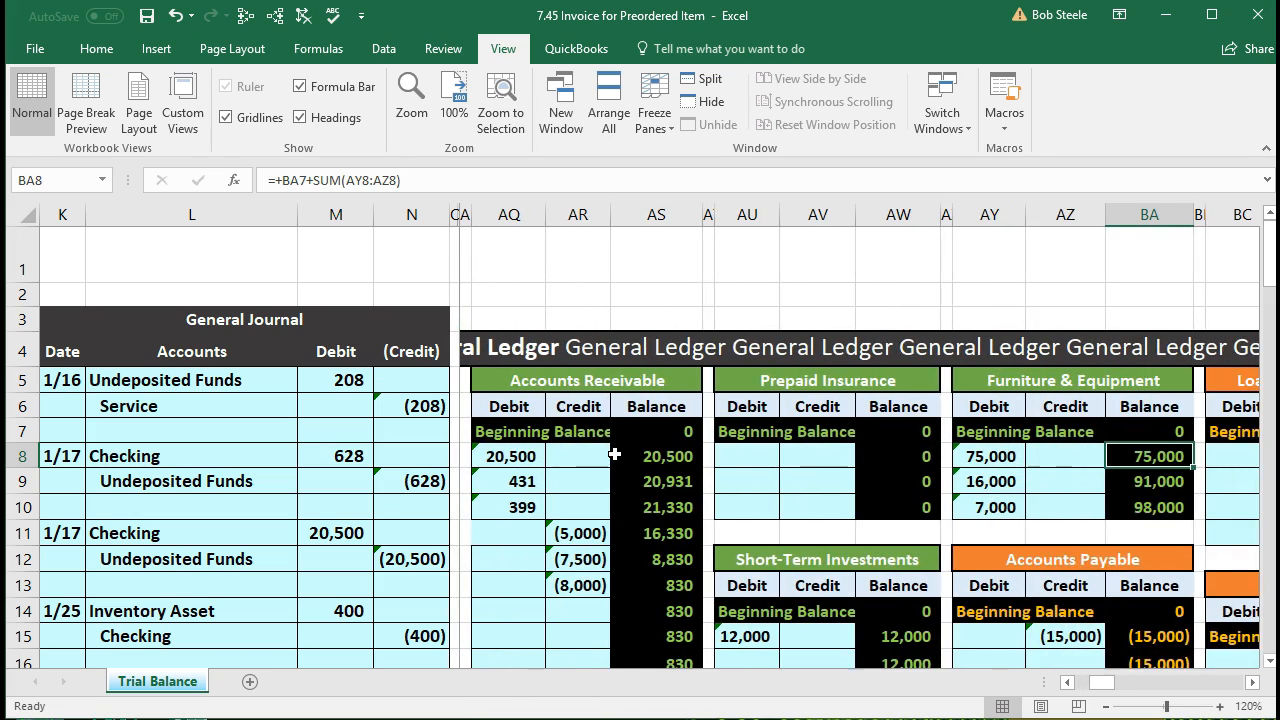
{"action": "scroll", "coordinate": [614, 455], "scroll_direction": "down", "scroll_amount": 3}
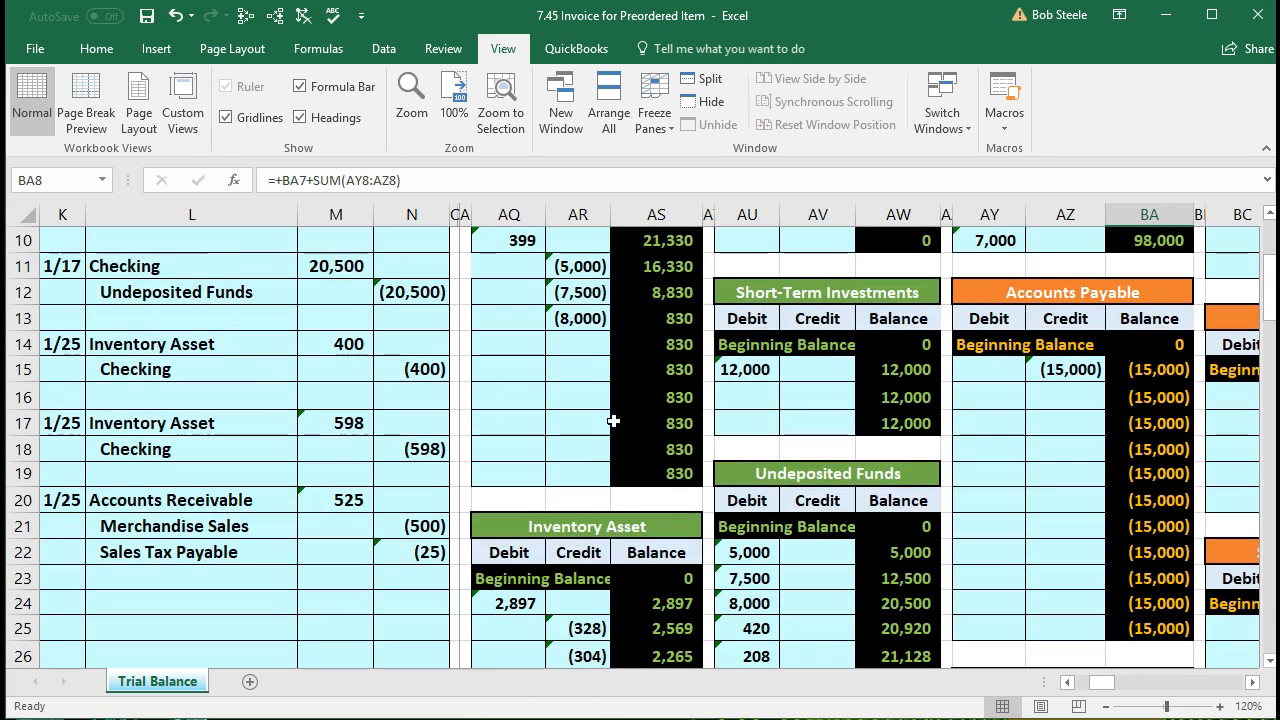
{"action": "left_click", "coordinate": [522, 342]}
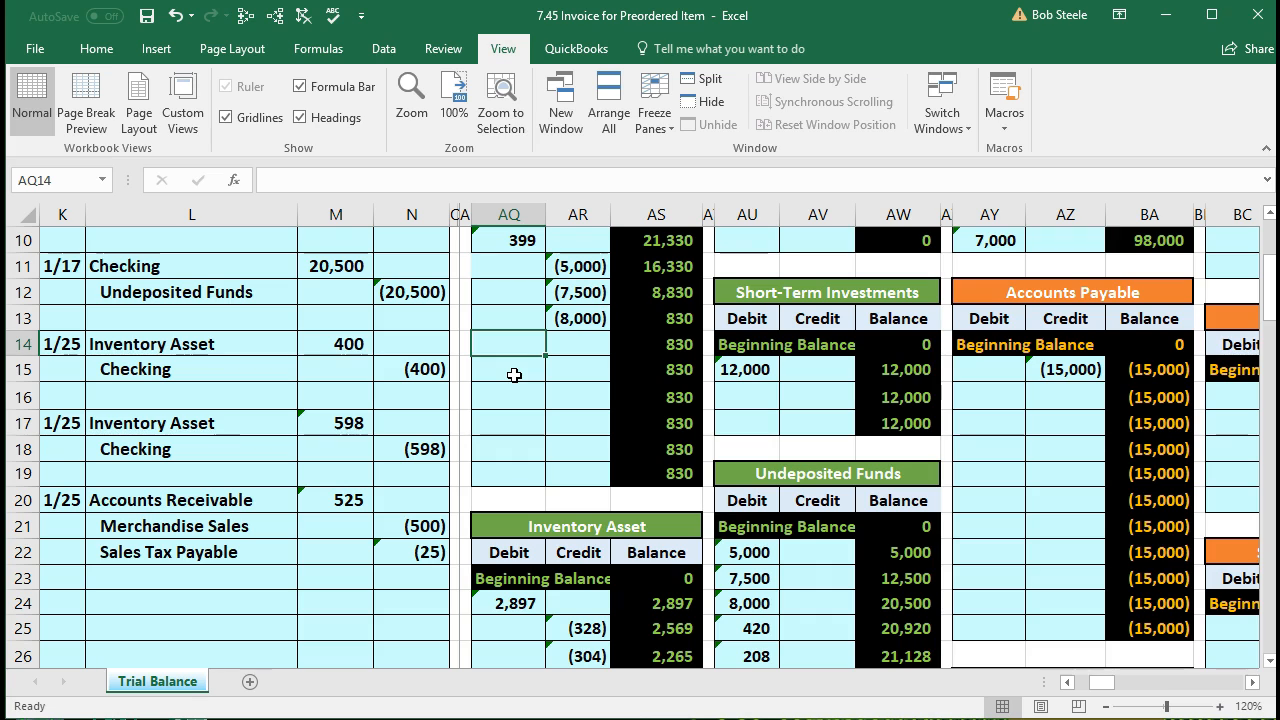
{"action": "type", "text": "="}
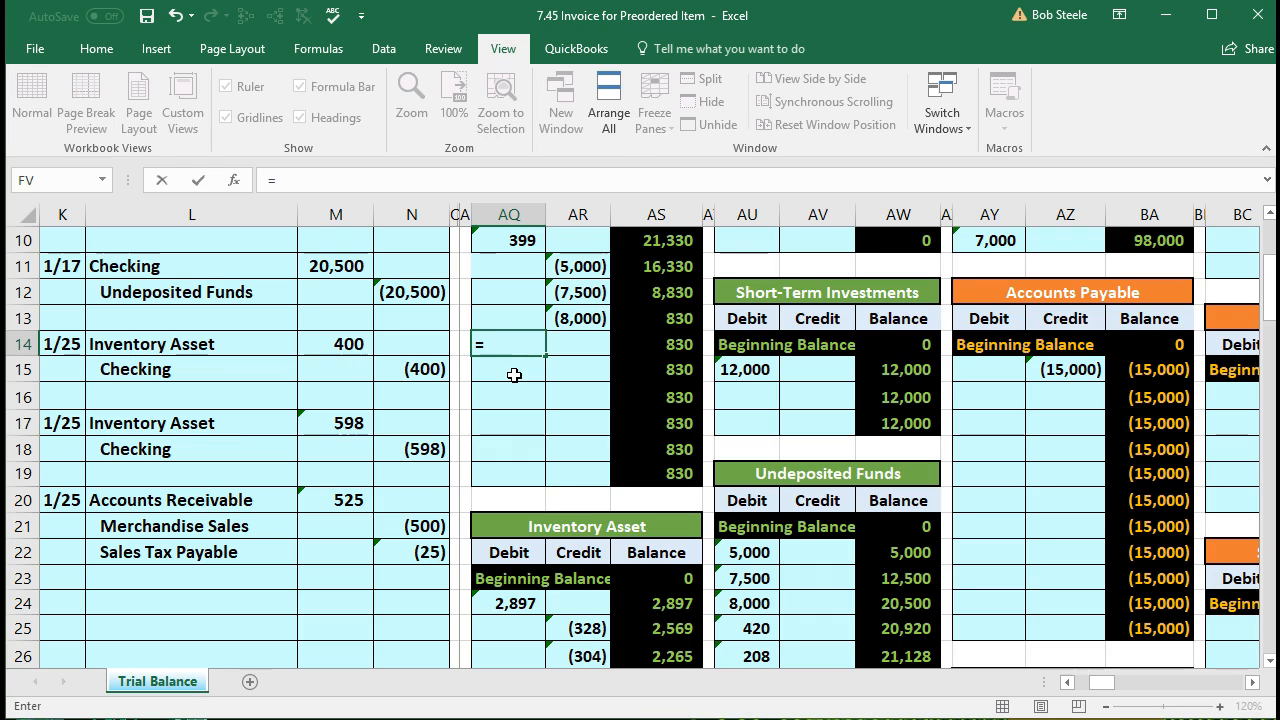
{"action": "left_click", "coordinate": [350, 500]}
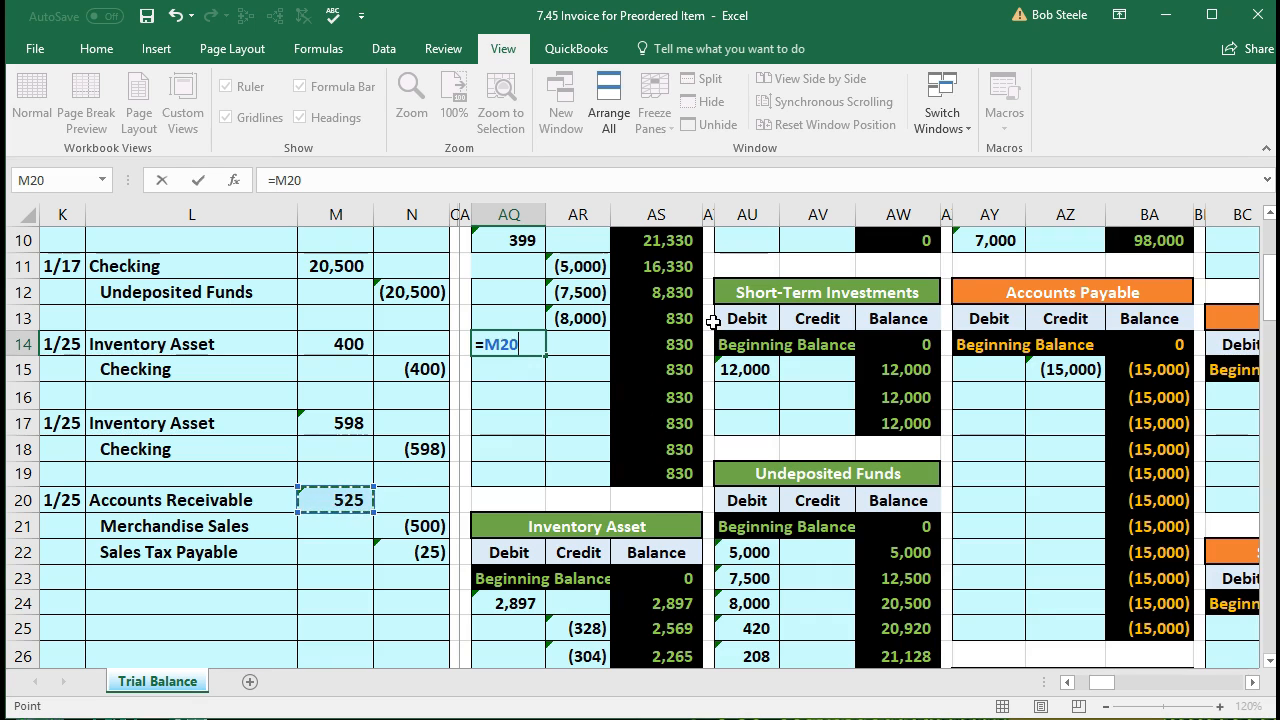
{"action": "key", "text": "Return"}
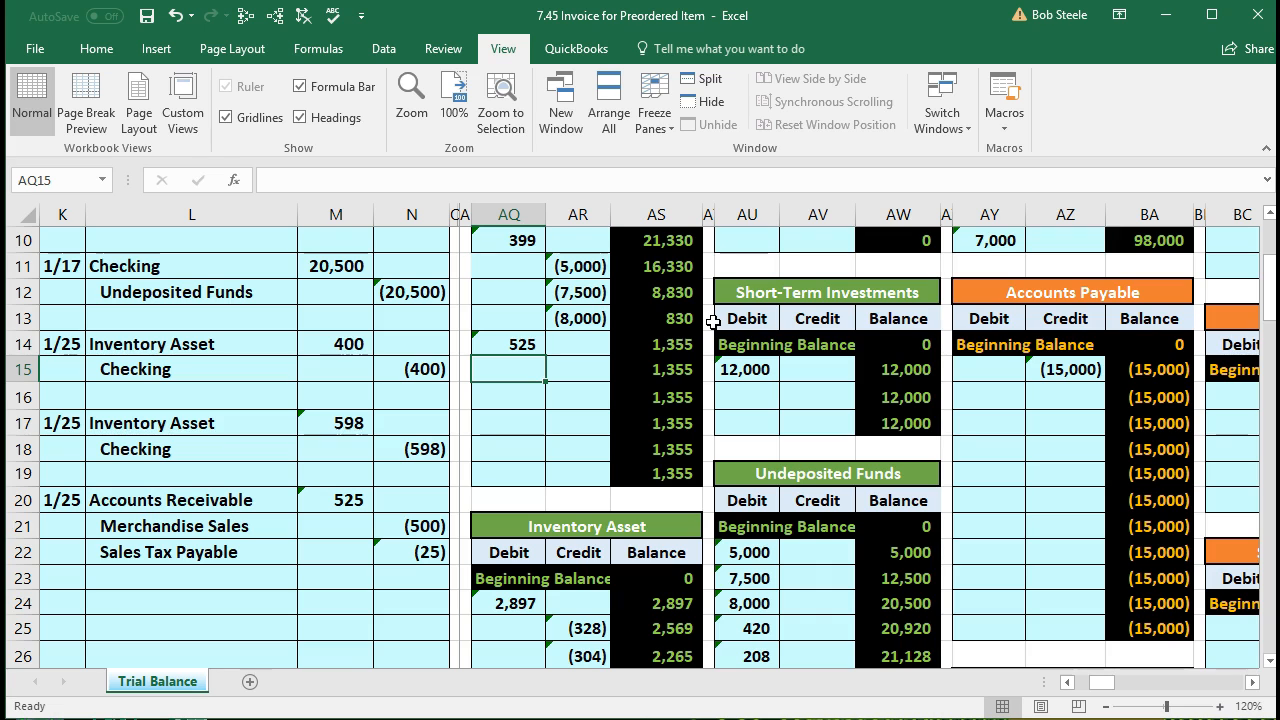
{"action": "left_click", "coordinate": [680, 345]}
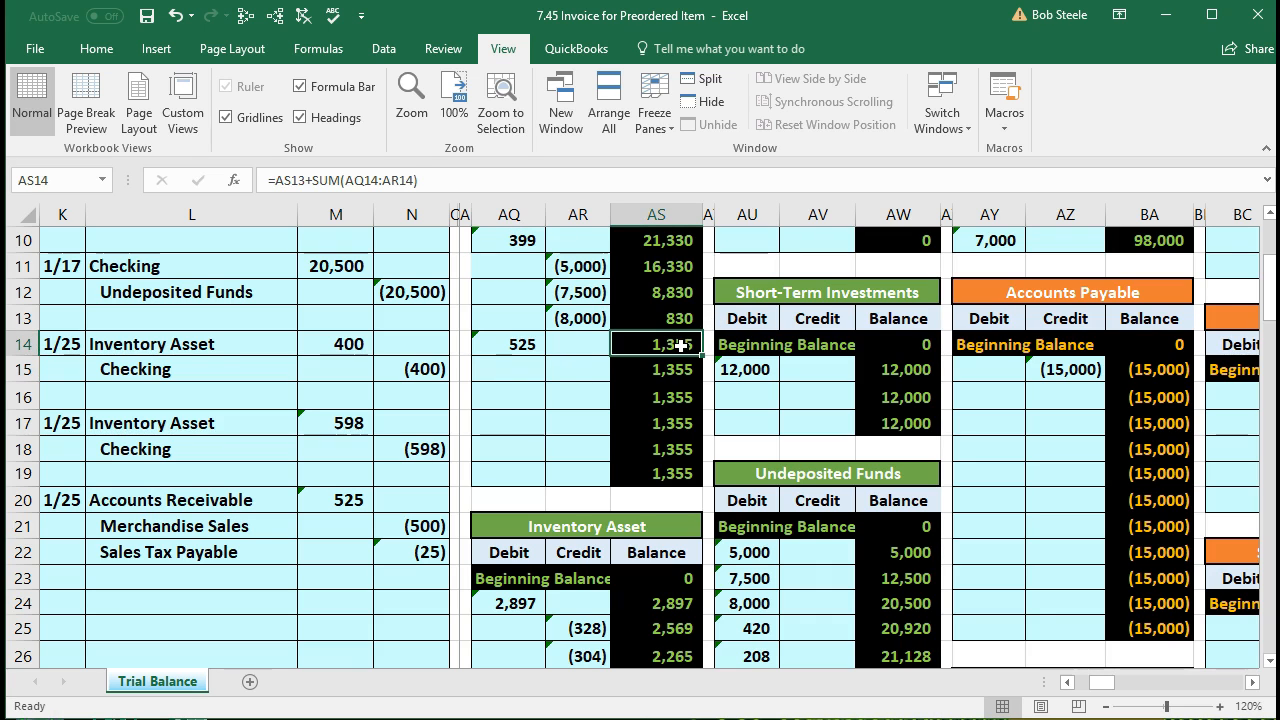
{"action": "key", "text": "Left"}
{"action": "key", "text": "Left"}
{"action": "key", "text": "Left"}
{"action": "key", "text": "Left"}
{"action": "key", "text": "Left"}
{"action": "key", "text": "Left"}
{"action": "key", "text": "Left"}
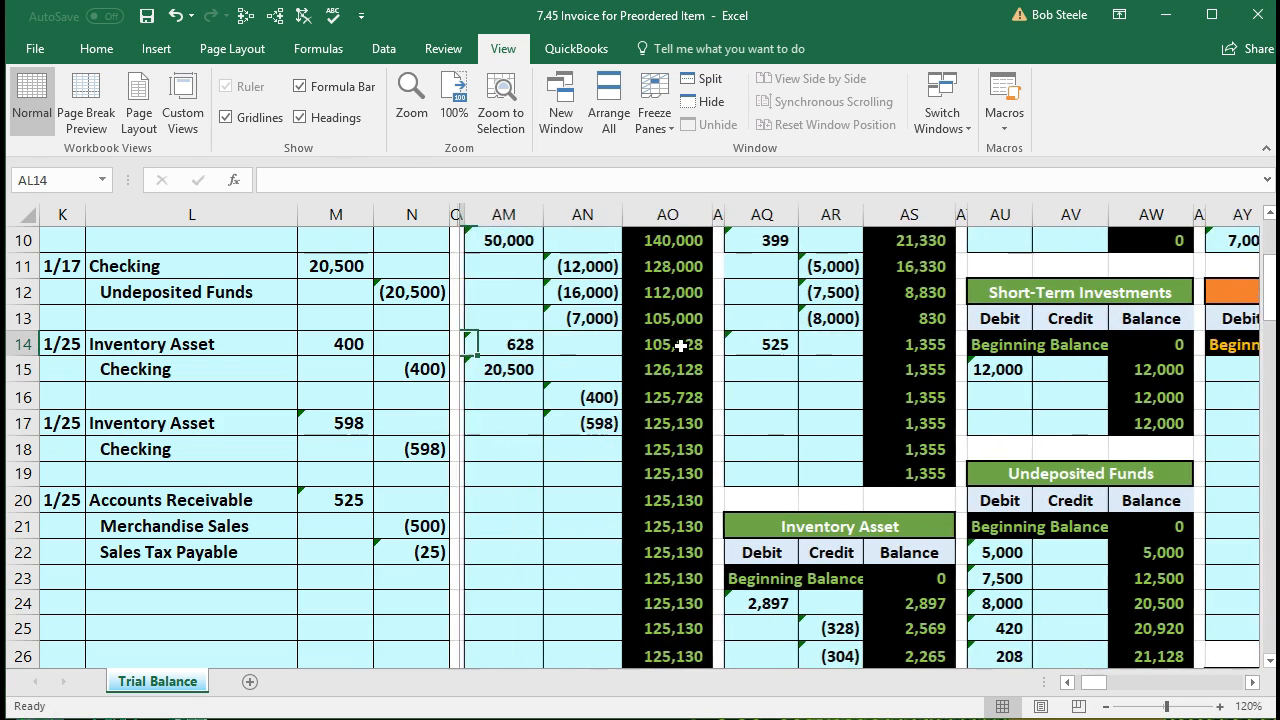
{"action": "key", "text": "Left"}
{"action": "key", "text": "Left"}
{"action": "key", "text": "Left"}
{"action": "scroll", "coordinate": [680, 345], "scroll_direction": "up", "scroll_amount": 2}
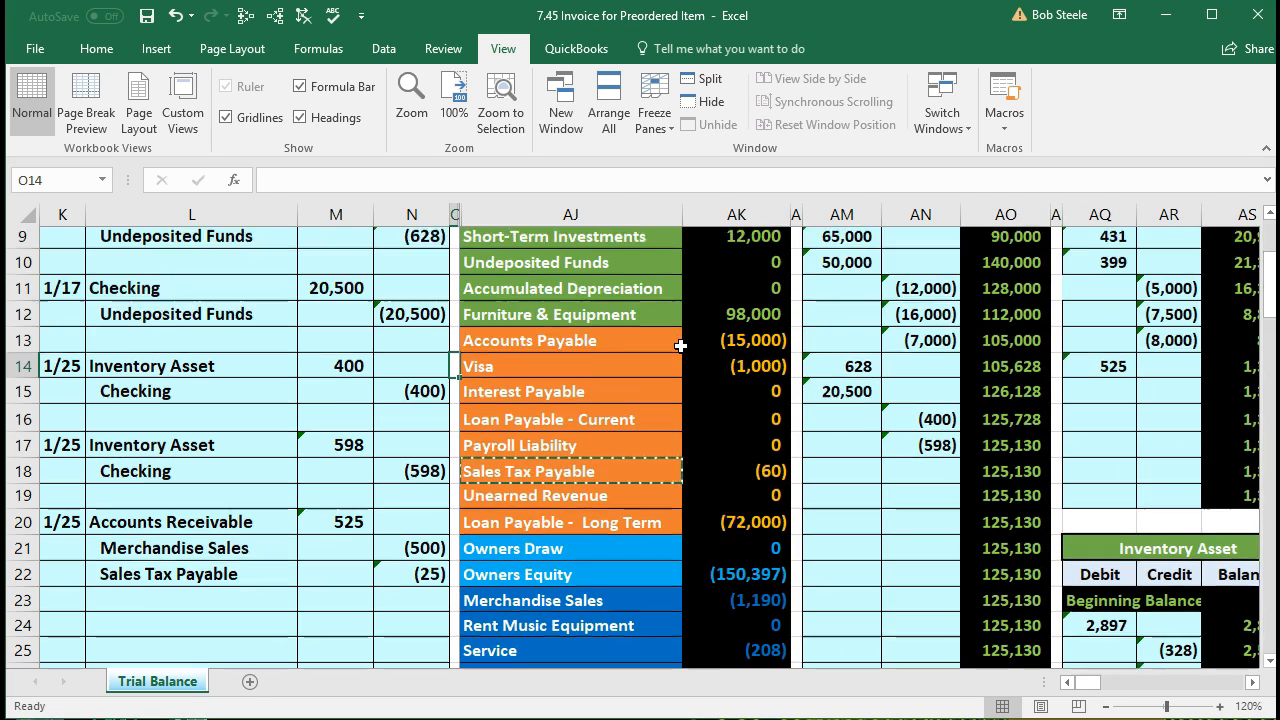
{"action": "left_click", "coordinate": [716, 281]}
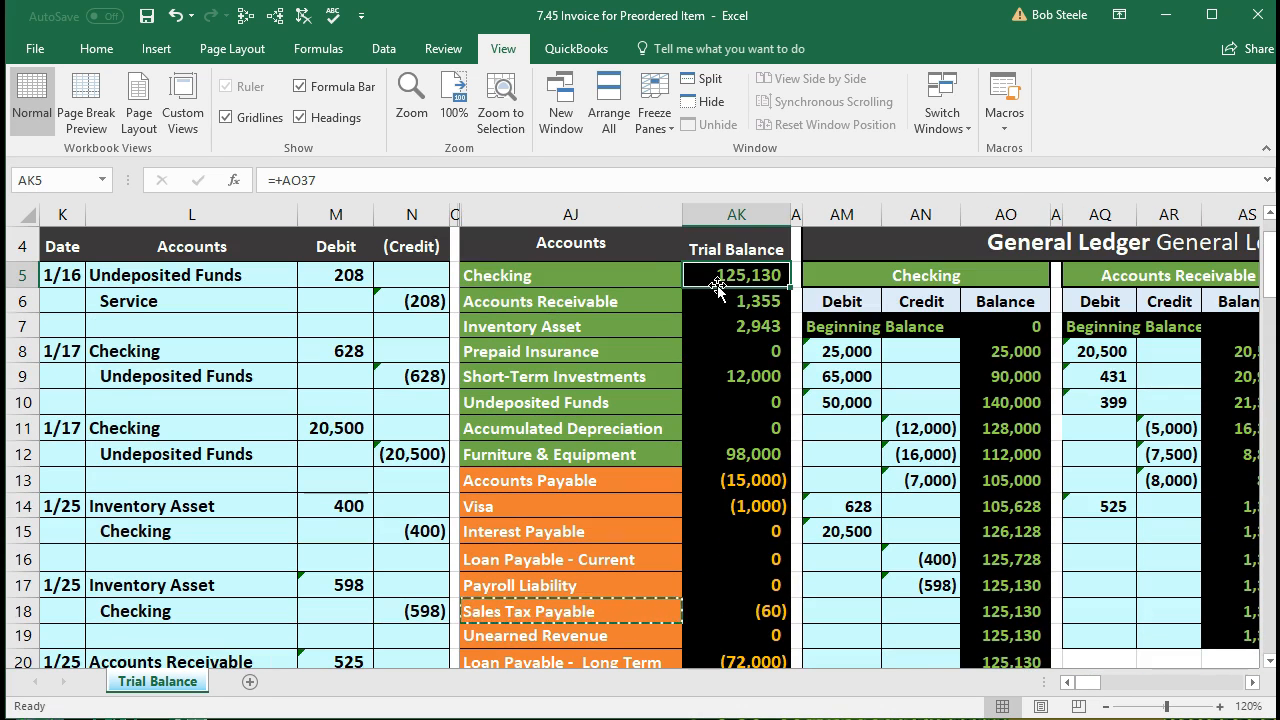
{"action": "left_click", "coordinate": [712, 305]}
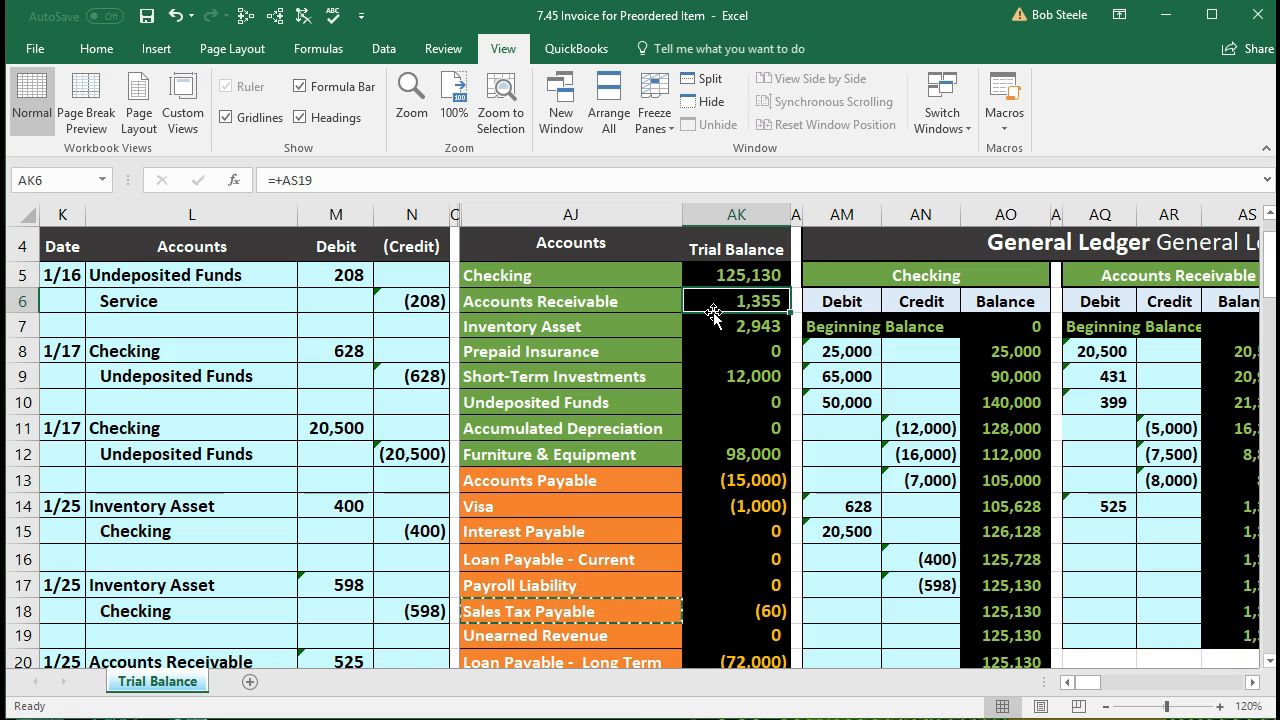
Step: Locate the Merchandise Sales line and its amount in the trial balance
{"action": "scroll", "coordinate": [708, 452], "scroll_direction": "down", "scroll_amount": 2}
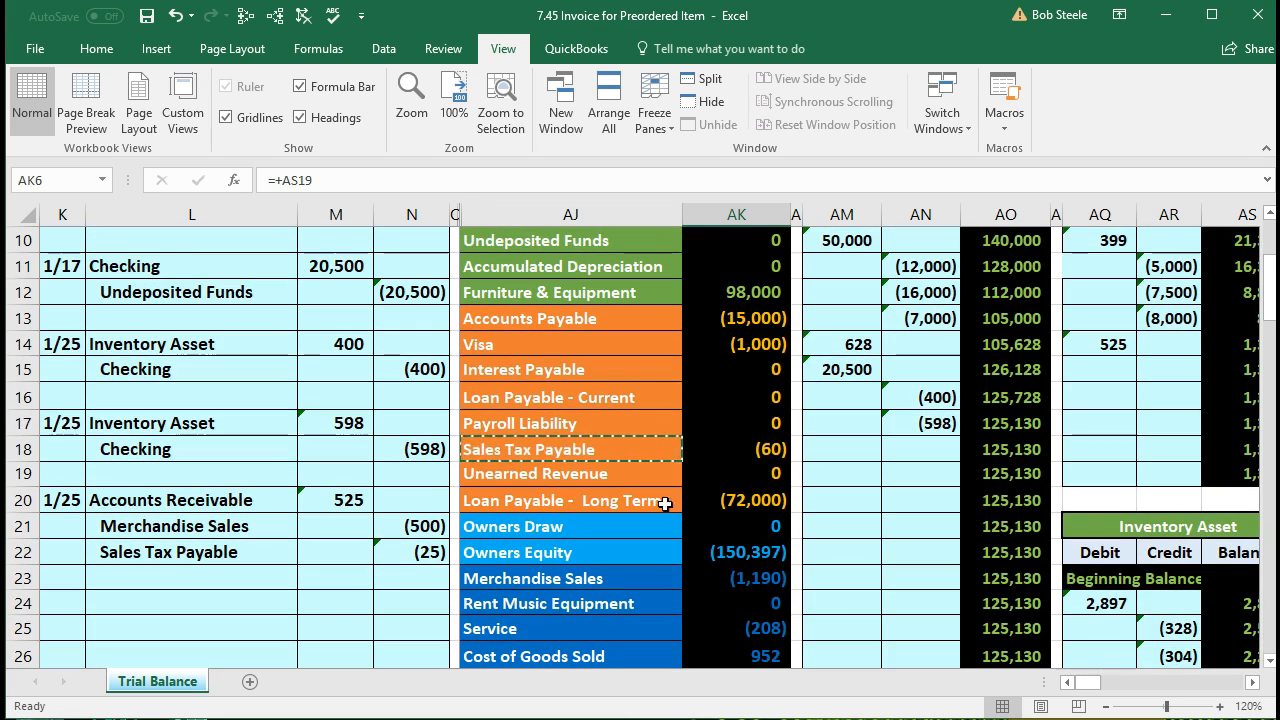
{"action": "left_click_drag", "start_coordinate": [213, 533], "coordinate": [447, 560]}
{"action": "scroll", "coordinate": [452, 584], "scroll_direction": "down", "scroll_amount": 1}
{"action": "scroll", "coordinate": [453, 584], "scroll_direction": "up", "scroll_amount": 2}
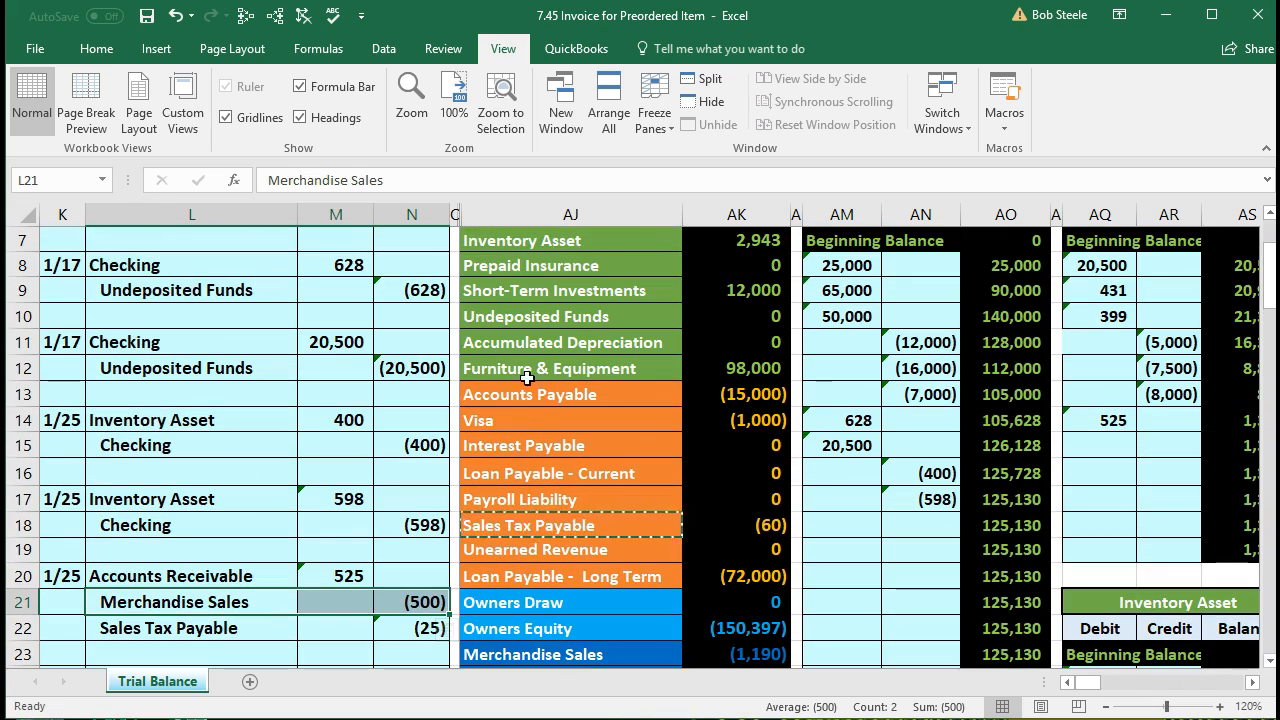
{"action": "left_click", "coordinate": [529, 343]}
{"action": "left_click", "coordinate": [540, 447]}
{"action": "scroll", "coordinate": [542, 460], "scroll_direction": "down", "scroll_amount": 1}
{"action": "left_click", "coordinate": [545, 526]}
{"action": "scroll", "coordinate": [547, 532], "scroll_direction": "down", "scroll_amount": 1}
{"action": "left_click", "coordinate": [547, 532]}
{"action": "left_click_drag", "start_coordinate": [525, 500], "coordinate": [718, 499]}
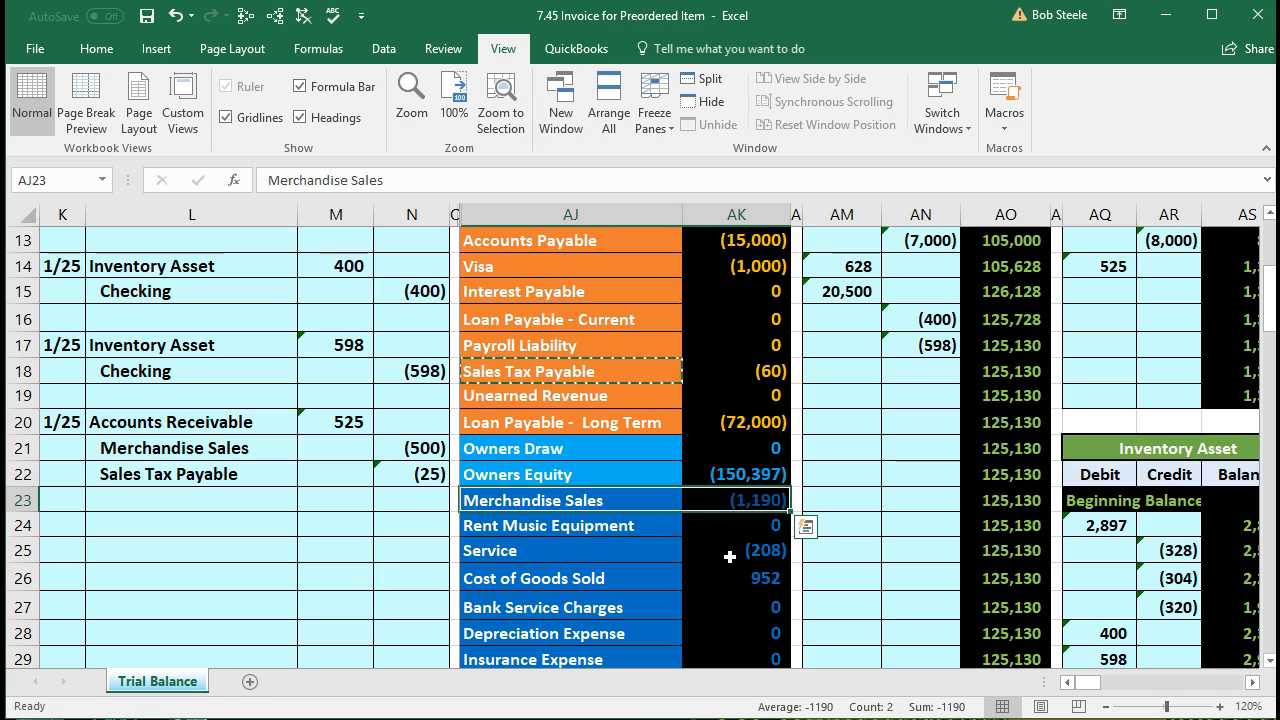
Step: Post the 1/25 (500) credit to the Merchandise Sales ledger by linking BH25 to N21
{"action": "key", "text": "Right"}
{"action": "key", "text": "Right"}
{"action": "key", "text": "Right"}
{"action": "key", "text": "Right"}
{"action": "key", "text": "Right"}
{"action": "key", "text": "Right"}
{"action": "key", "text": "Right"}
{"action": "key", "text": "Right"}
{"action": "key", "text": "Right"}
{"action": "key", "text": "Right"}
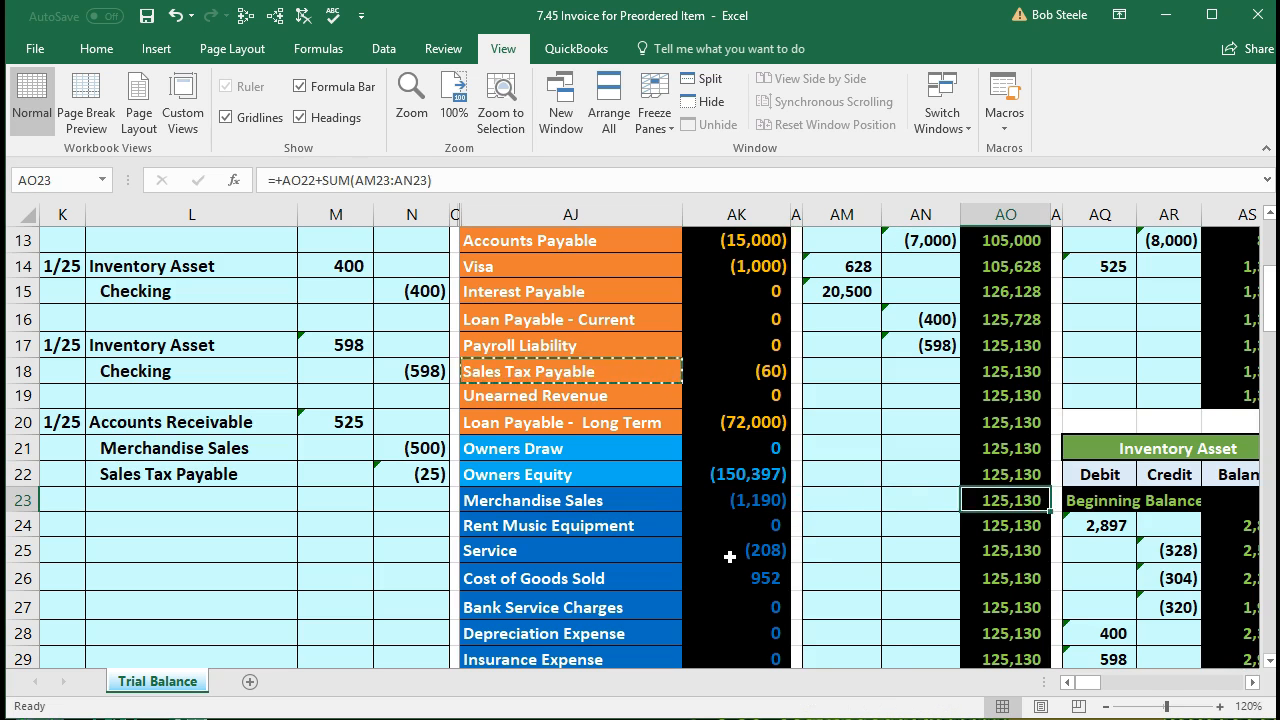
{"action": "key", "text": "Right"}
{"action": "key", "text": "Right"}
{"action": "key", "text": "Right"}
{"action": "key", "text": "Right"}
{"action": "key", "text": "Right"}
{"action": "key", "text": "Right"}
{"action": "key", "text": "Right"}
{"action": "key", "text": "Right"}
{"action": "key", "text": "Right"}
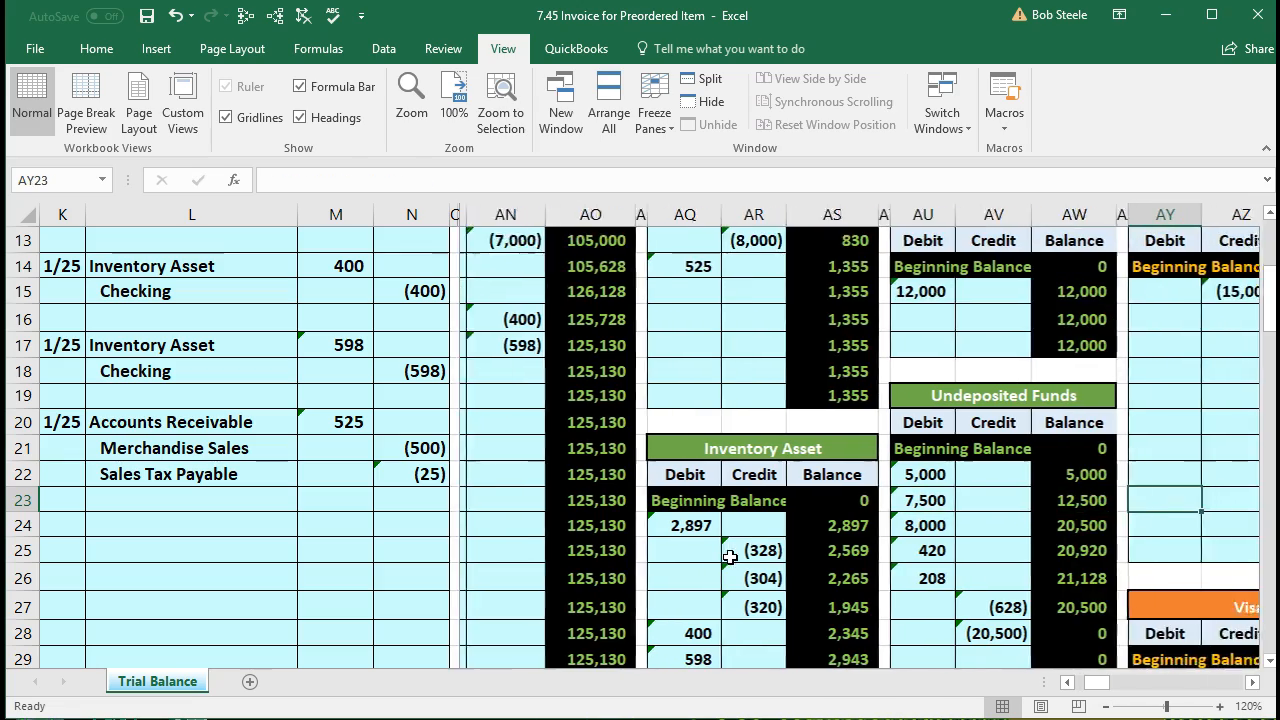
{"action": "key", "text": "Right"}
{"action": "key", "text": "Right"}
{"action": "key", "text": "Right"}
{"action": "key", "text": "Right"}
{"action": "key", "text": "Right"}
{"action": "key", "text": "Right"}
{"action": "key", "text": "Right"}
{"action": "key", "text": "Right"}
{"action": "key", "text": "Right"}
{"action": "key", "text": "Right"}
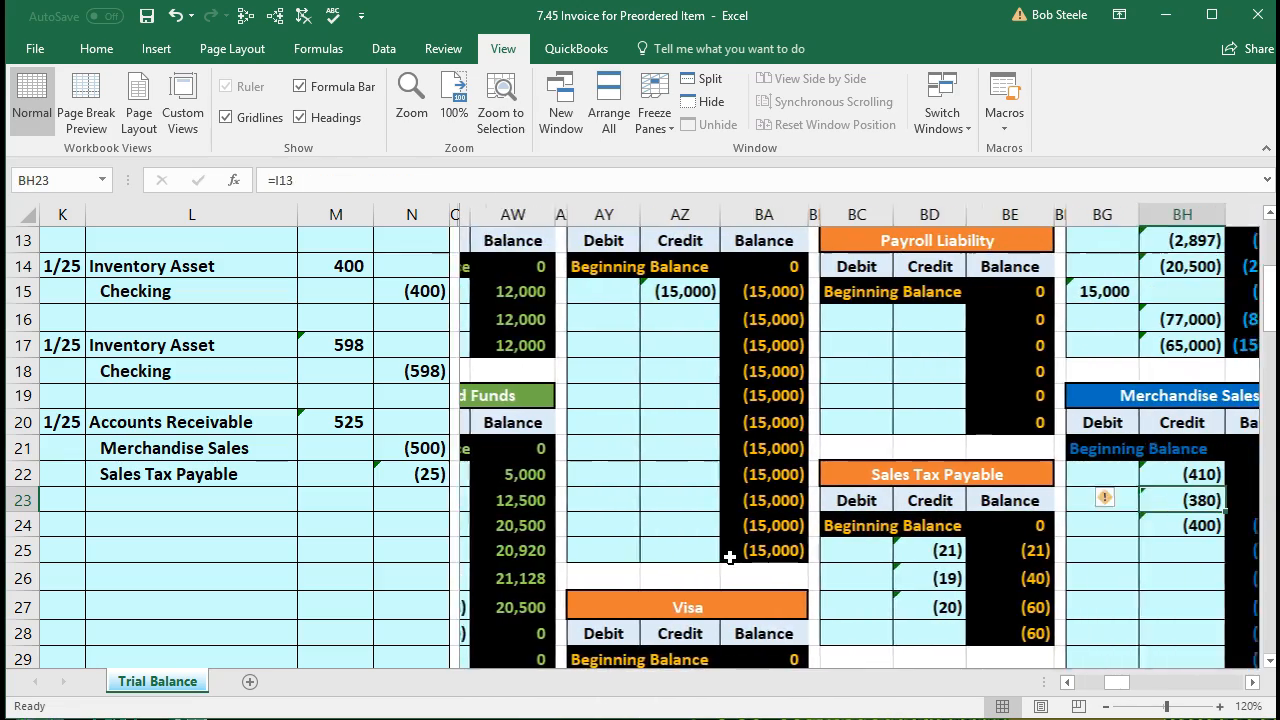
{"action": "key", "text": "Right"}
{"action": "key", "text": "Right"}
{"action": "key", "text": "Right"}
{"action": "key", "text": "Right"}
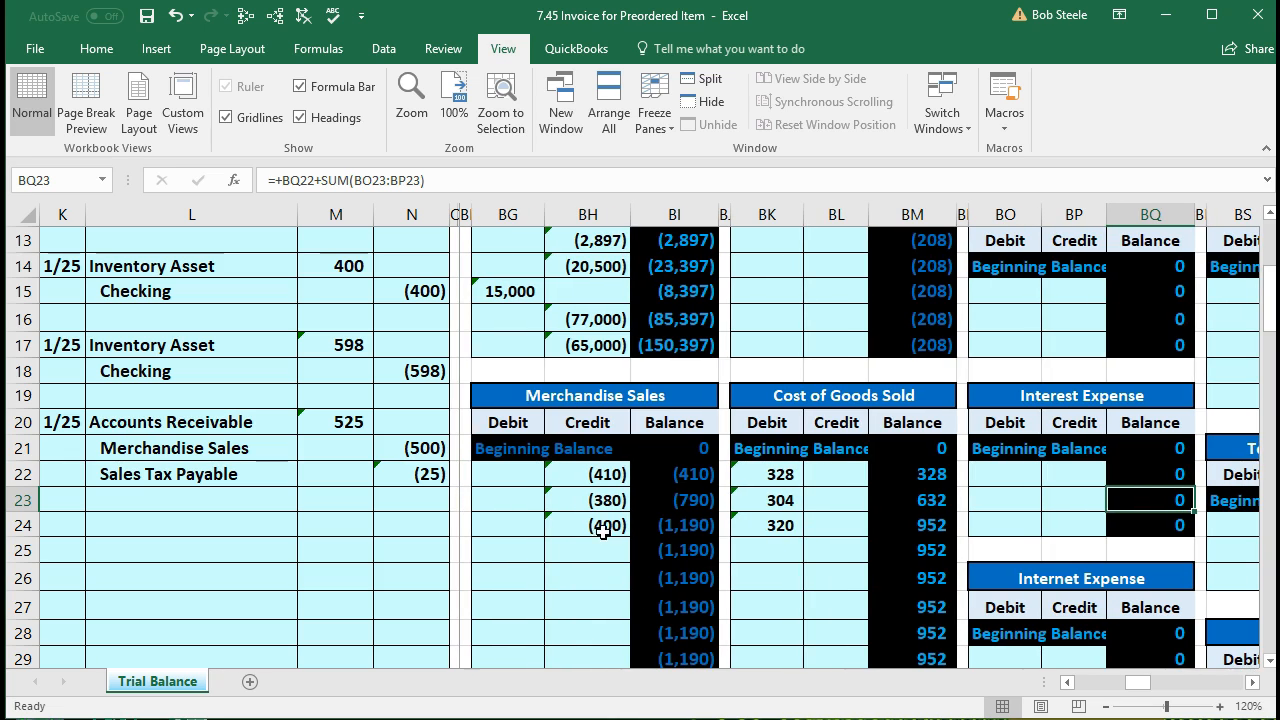
{"action": "left_click", "coordinate": [585, 471]}
{"action": "left_click_drag", "start_coordinate": [585, 471], "coordinate": [586, 543]}
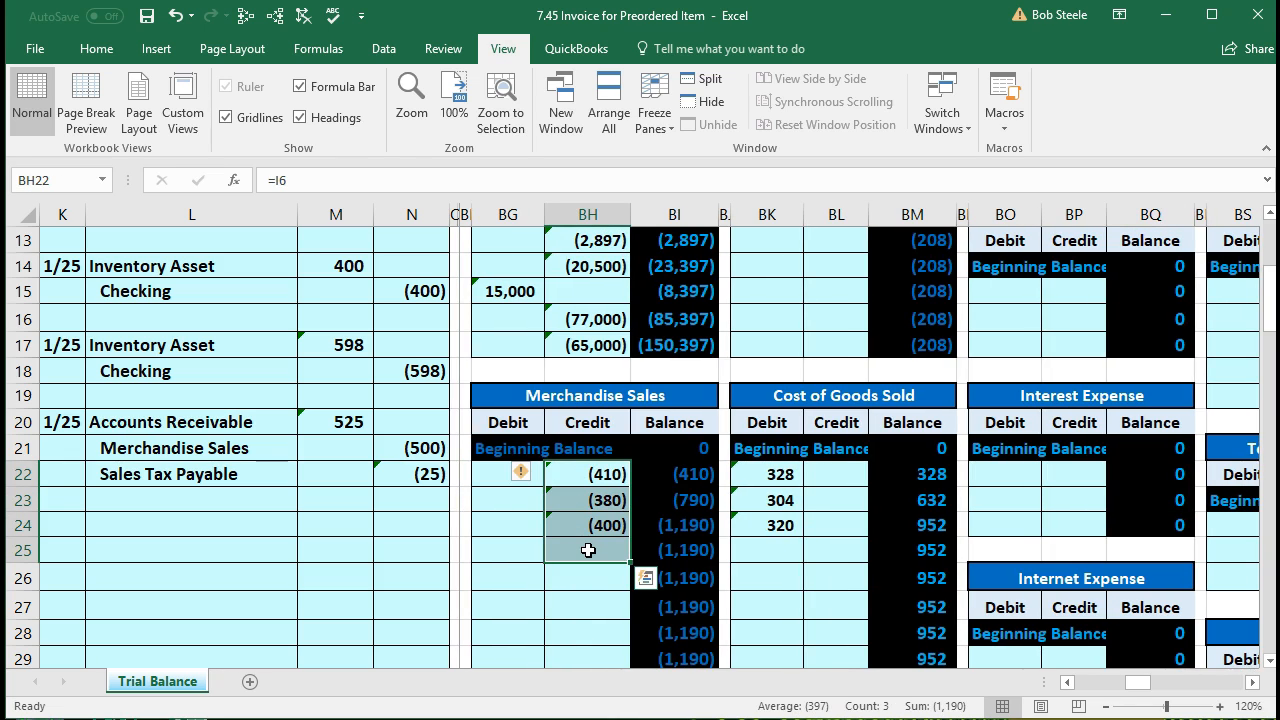
{"action": "left_click", "coordinate": [572, 547]}
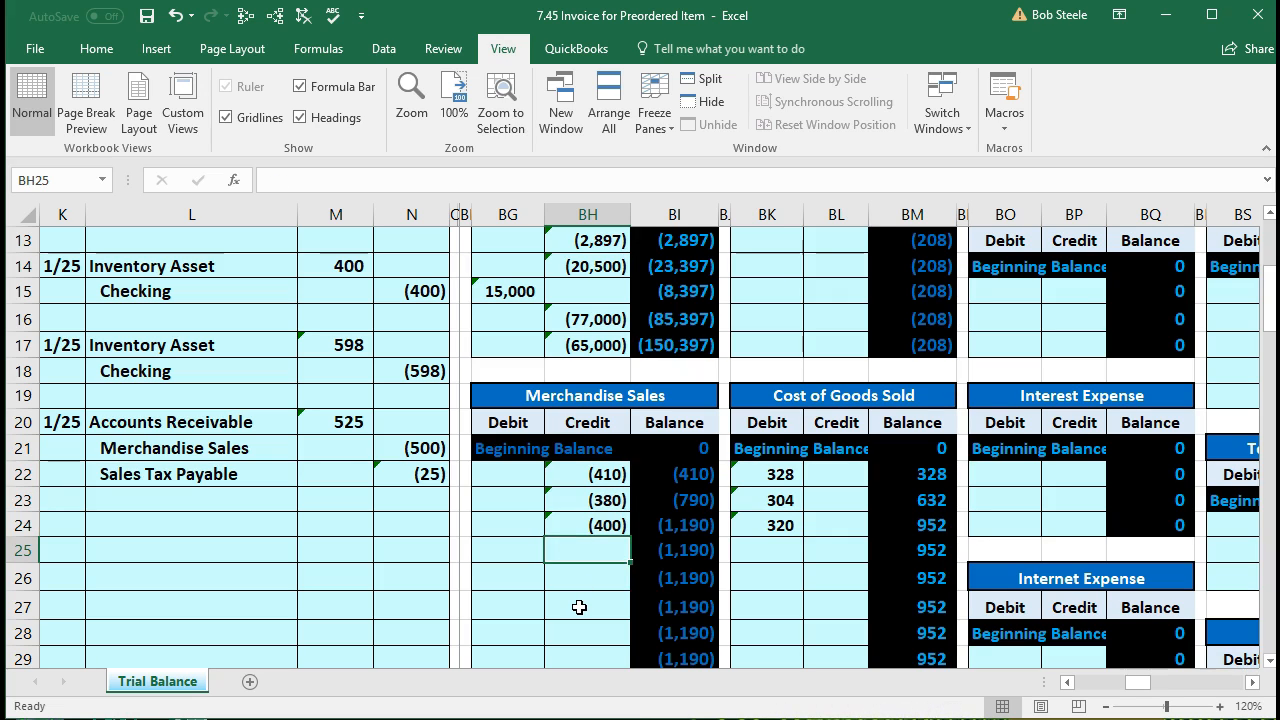
{"action": "type", "text": "="}
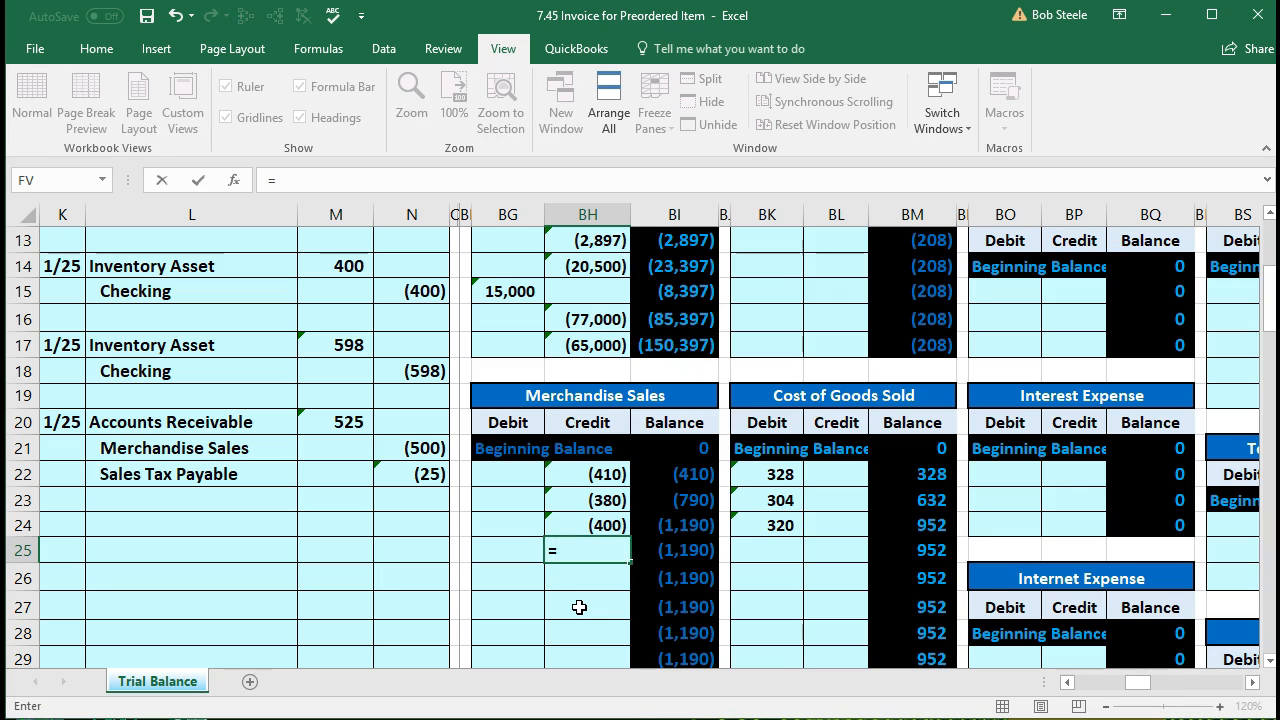
{"action": "left_click", "coordinate": [432, 452]}
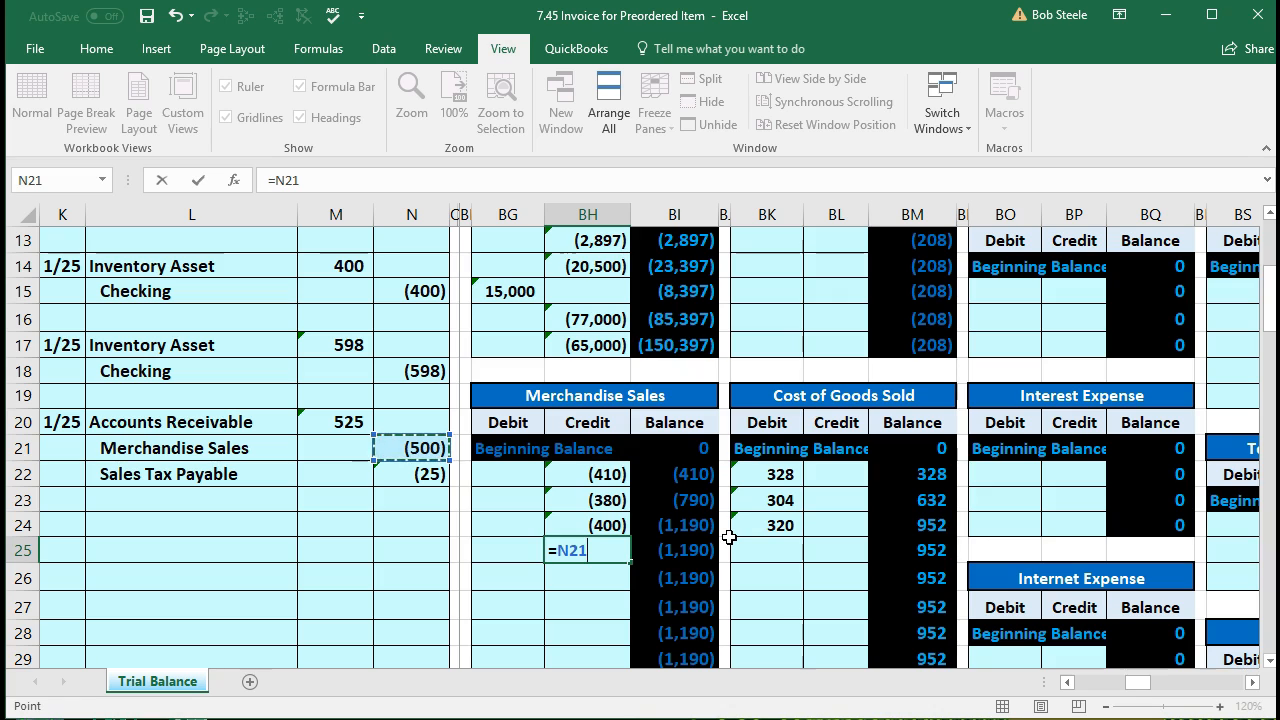
{"action": "key", "text": "Return"}
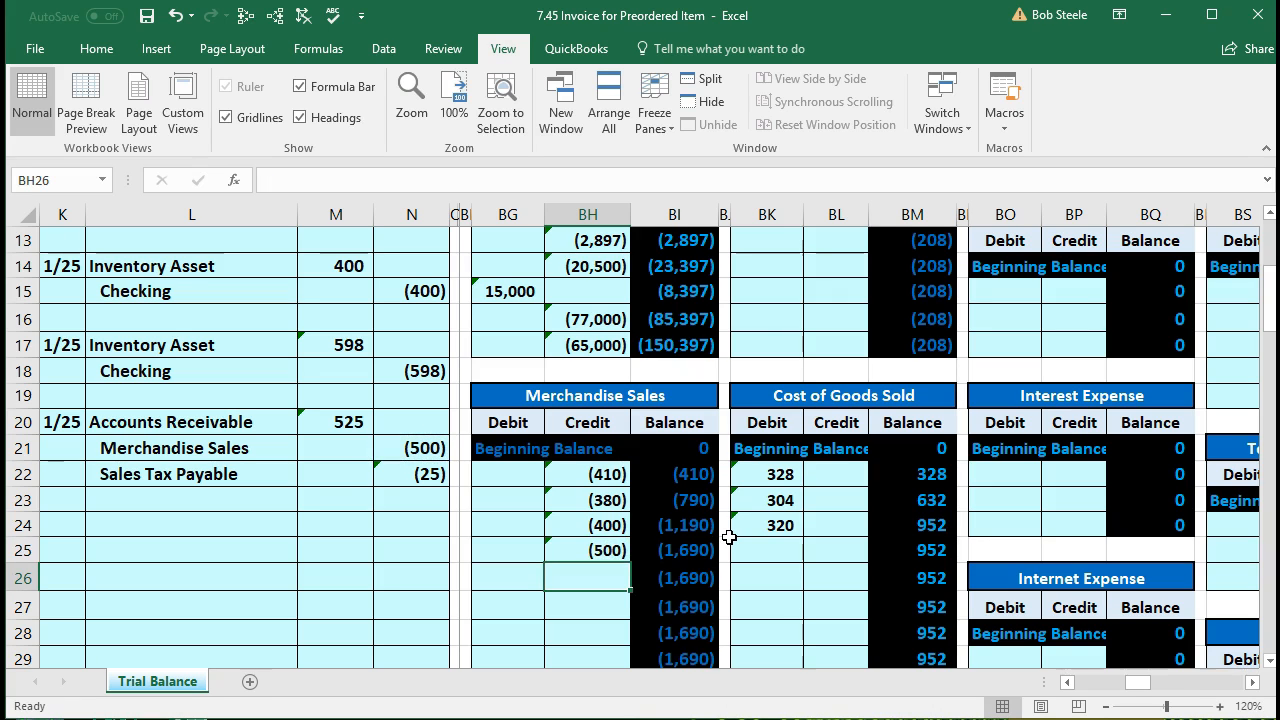
Step: Move back left from the ledger to the trial balance columns
{"action": "key", "text": "Left"}
{"action": "key", "text": "Left"}
{"action": "key", "text": "Left"}
{"action": "key", "text": "Left"}
{"action": "key", "text": "Left"}
{"action": "key", "text": "Left"}
{"action": "key", "text": "Left"}
{"action": "key", "text": "Left"}
{"action": "key", "text": "Left"}
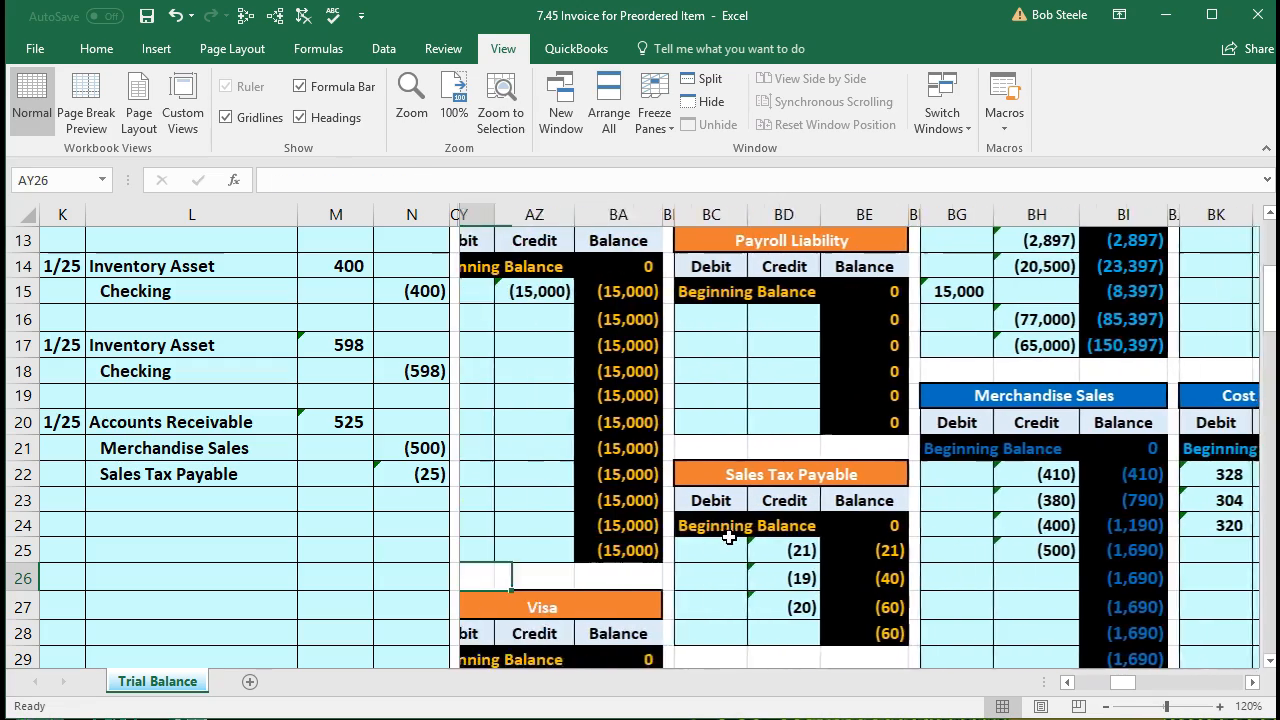
{"action": "key", "text": "Left"}
{"action": "key", "text": "Left"}
{"action": "key", "text": "Left"}
{"action": "key", "text": "Left"}
{"action": "key", "text": "Left"}
{"action": "key", "text": "Left"}
{"action": "key", "text": "Left"}
{"action": "key", "text": "Left"}
{"action": "key", "text": "Left"}
{"action": "key", "text": "Left"}
{"action": "key", "text": "Left"}
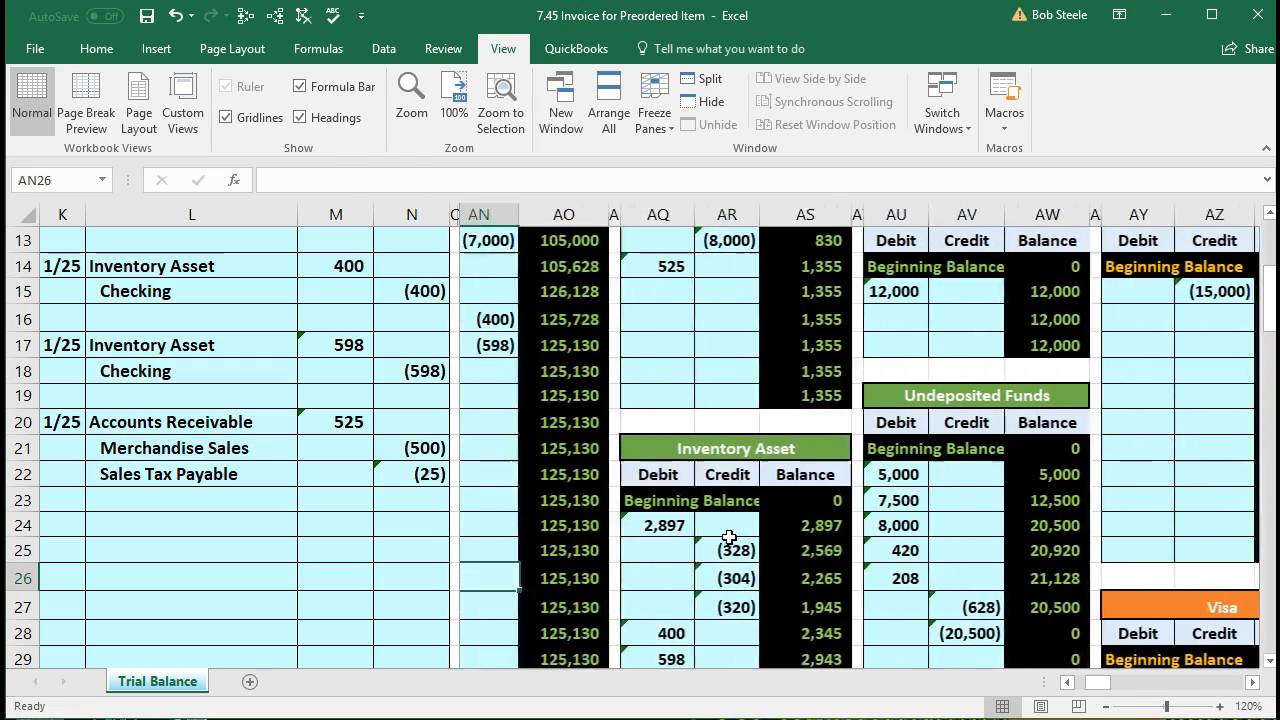
{"action": "key", "text": "Left"}
{"action": "key", "text": "Left"}
{"action": "key", "text": "Left"}
{"action": "key", "text": "Left"}
{"action": "key", "text": "Left"}
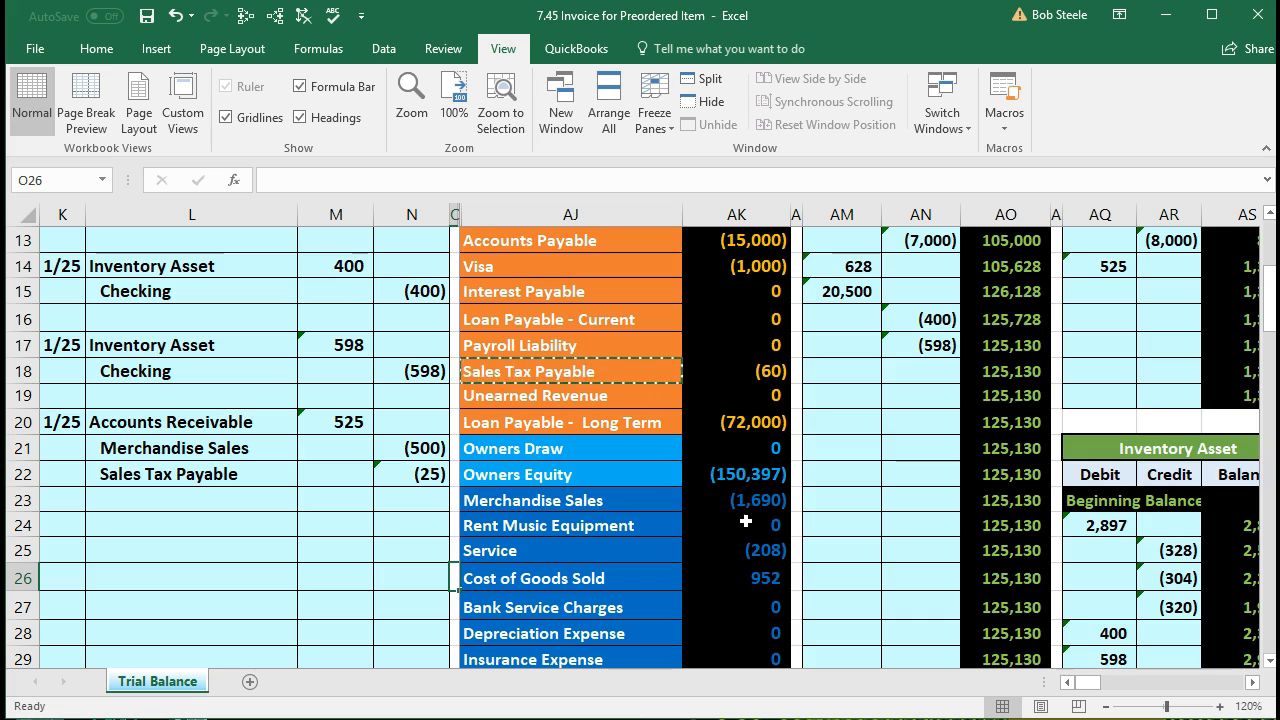
Step: Check the updated Merchandise Sales total and mark the Sales Tax Payable journal and trial balance lines
{"action": "left_click", "coordinate": [751, 505]}
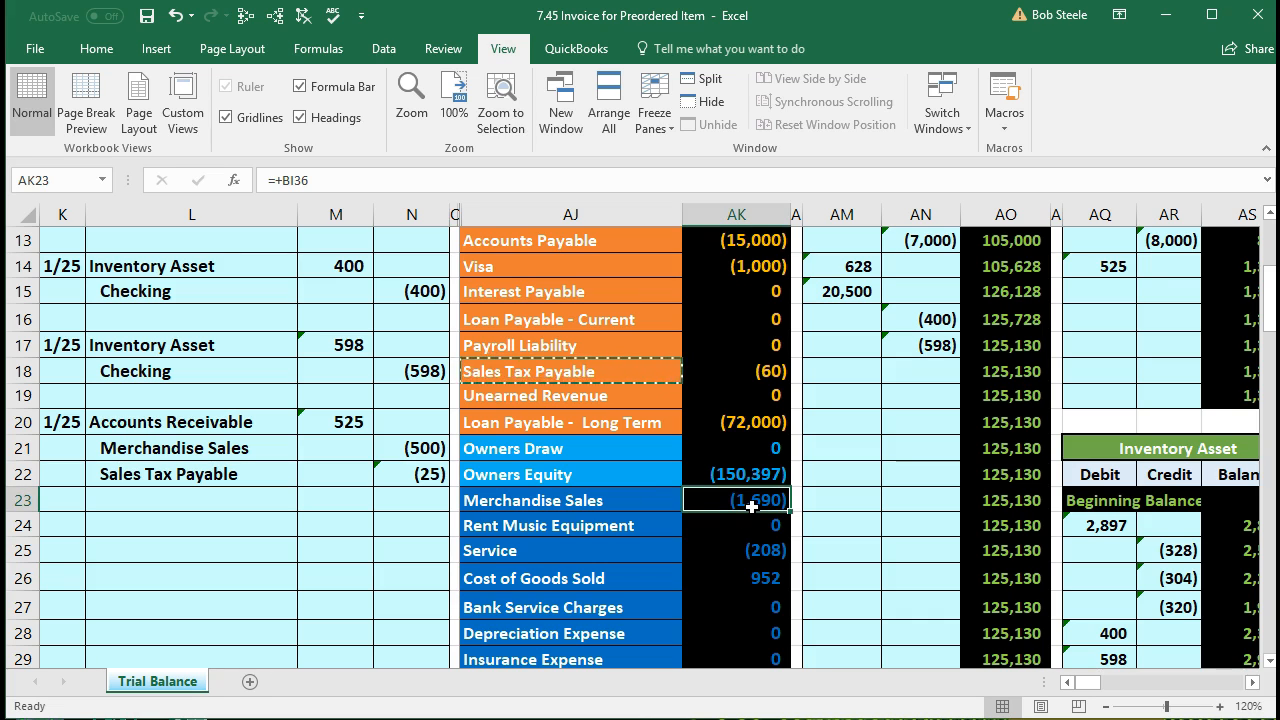
{"action": "left_click_drag", "start_coordinate": [266, 484], "coordinate": [402, 477]}
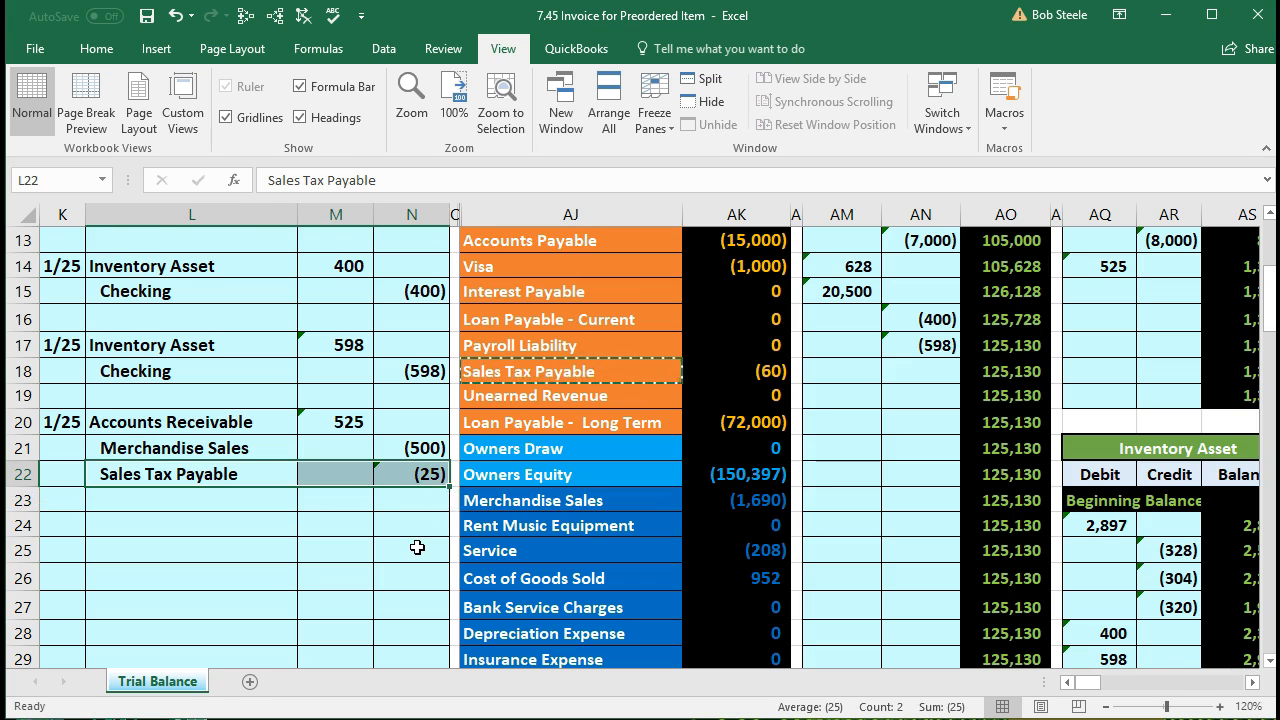
{"action": "scroll", "coordinate": [417, 547], "scroll_direction": "up", "scroll_amount": 2}
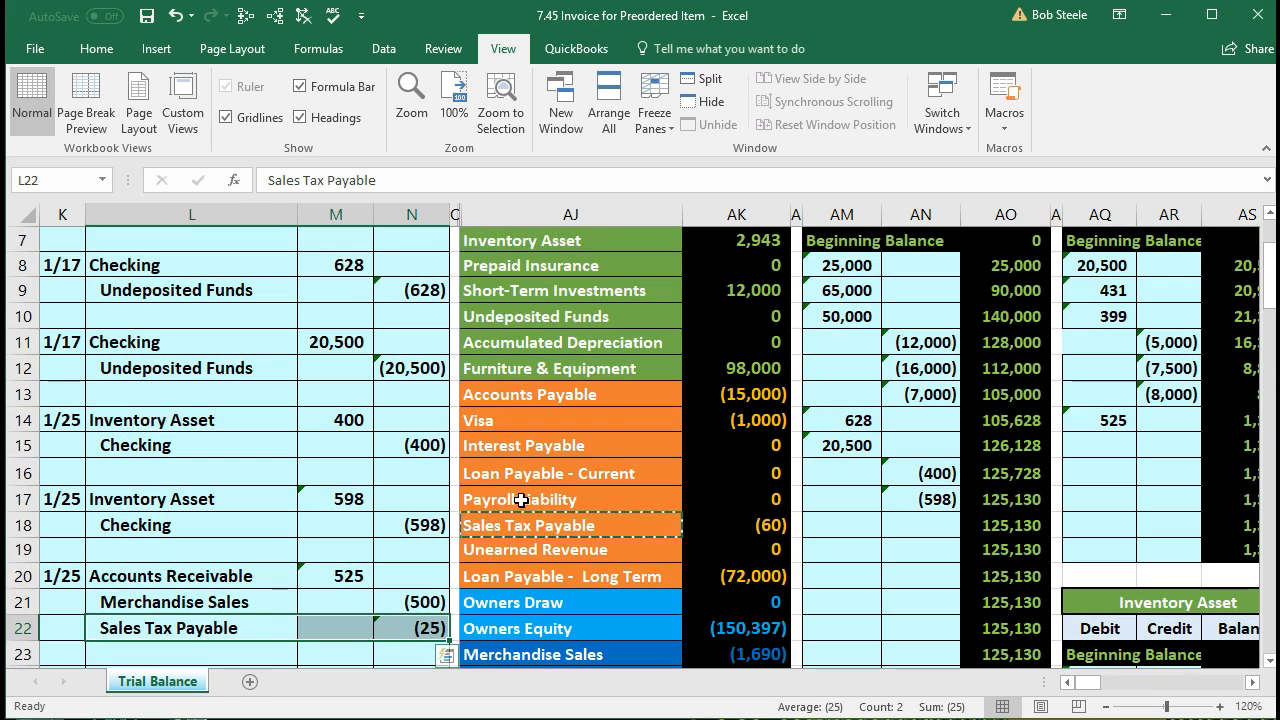
{"action": "left_click_drag", "start_coordinate": [535, 531], "coordinate": [711, 528]}
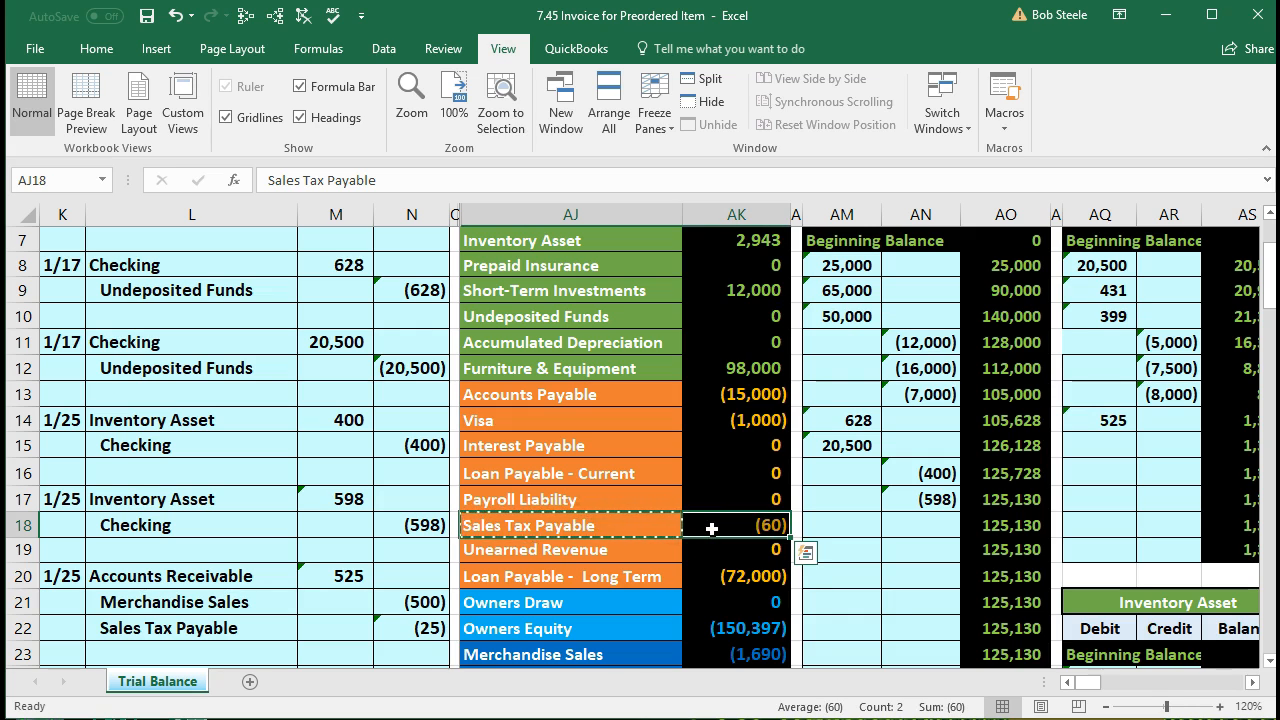
Step: Post the 1/25 (25) credit to the Sales Tax Payable ledger as a link to the journal amount
{"action": "key", "text": "Right"}
{"action": "key", "text": "Right"}
{"action": "key", "text": "Right"}
{"action": "key", "text": "Right"}
{"action": "key", "text": "Right"}
{"action": "key", "text": "Right"}
{"action": "key", "text": "Right"}
{"action": "key", "text": "Right"}
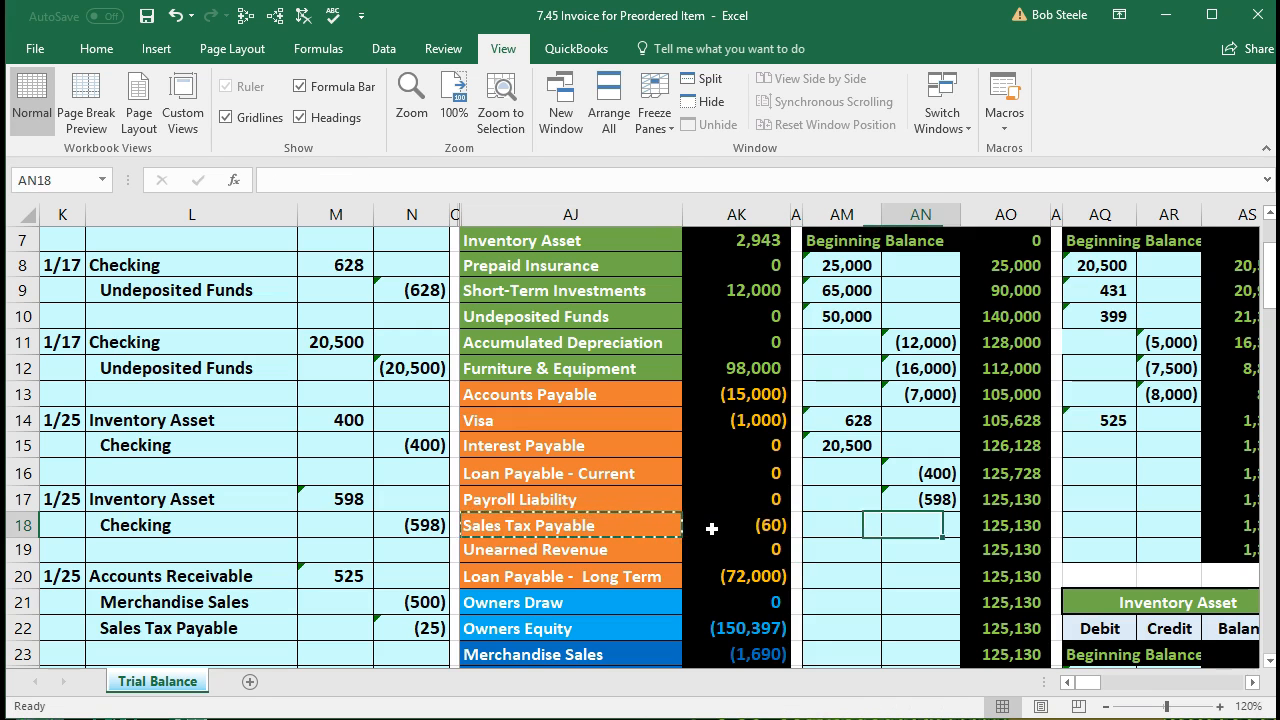
{"action": "key", "text": "Right"}
{"action": "key", "text": "Right"}
{"action": "key", "text": "Right"}
{"action": "key", "text": "Right"}
{"action": "key", "text": "Right"}
{"action": "key", "text": "Right"}
{"action": "key", "text": "Right"}
{"action": "key", "text": "Right"}
{"action": "key", "text": "Right"}
{"action": "key", "text": "Right"}
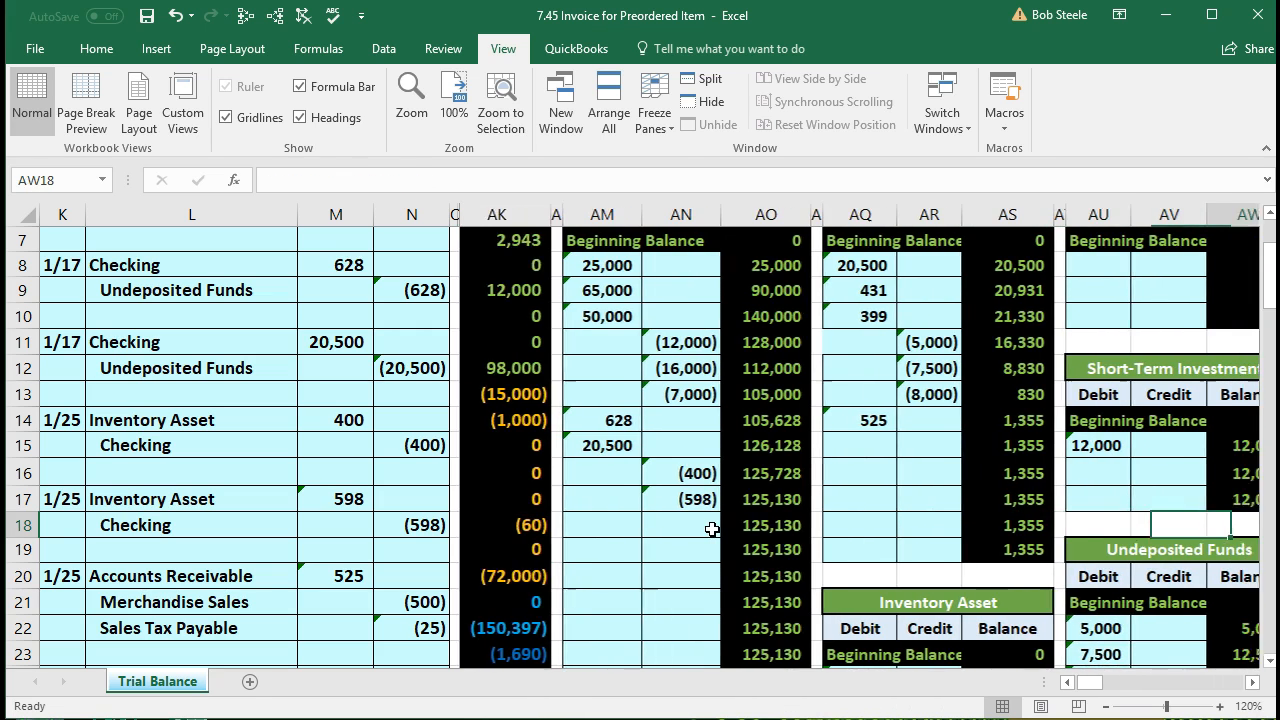
{"action": "key", "text": "Right"}
{"action": "key", "text": "Right"}
{"action": "key", "text": "Right"}
{"action": "key", "text": "Right"}
{"action": "key", "text": "Right"}
{"action": "key", "text": "Right"}
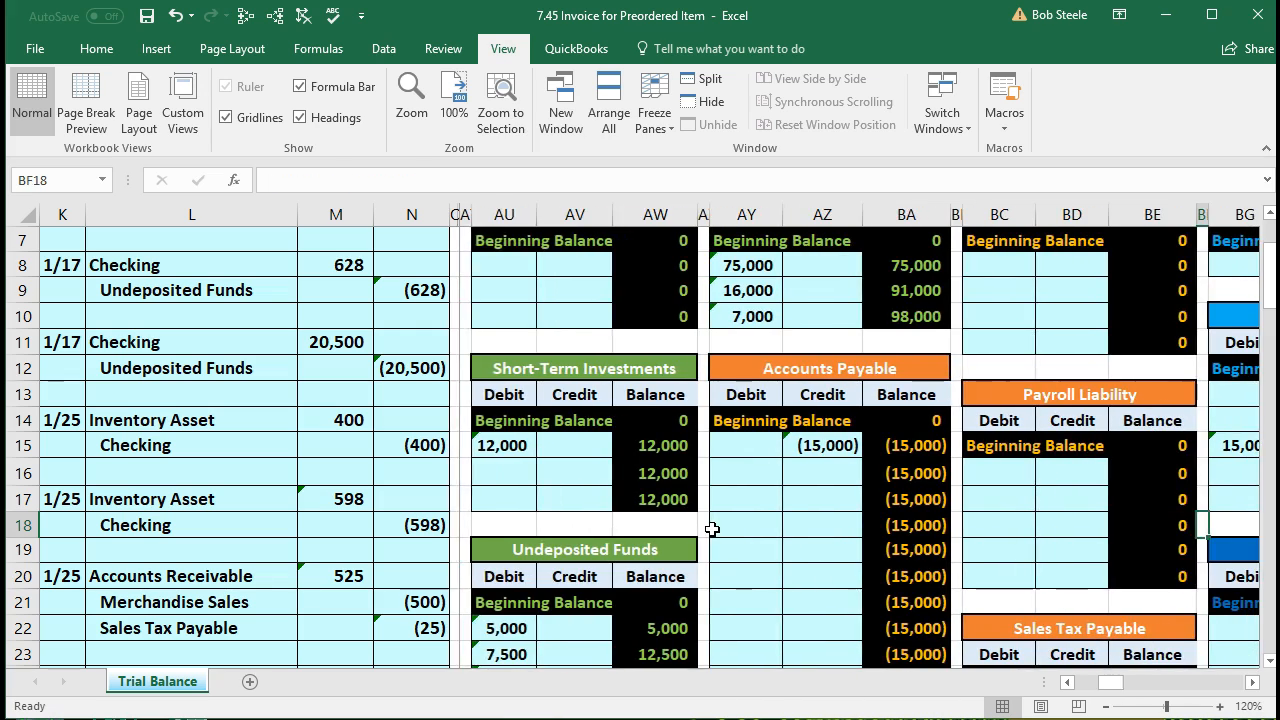
{"action": "key", "text": "Right"}
{"action": "key", "text": "Right"}
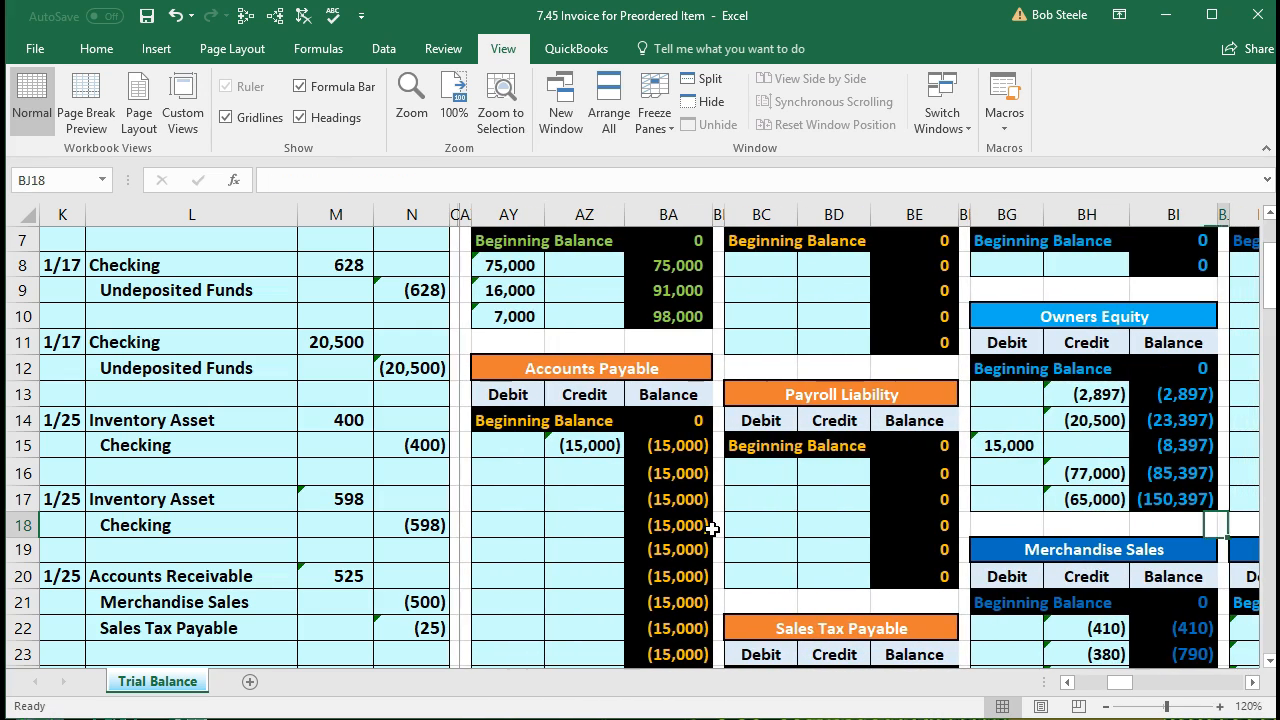
{"action": "key", "text": "Right"}
{"action": "key", "text": "Right"}
{"action": "key", "text": "Right"}
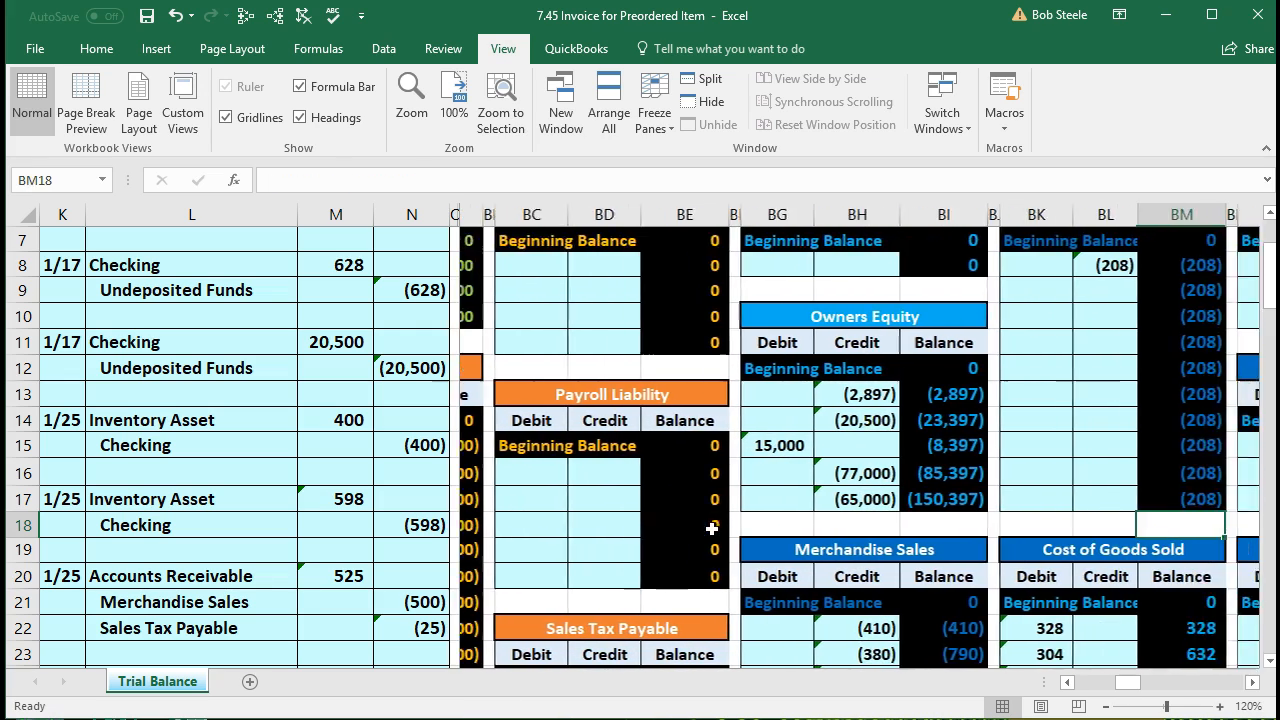
{"action": "scroll", "coordinate": [711, 529], "scroll_direction": "down", "scroll_amount": 1}
{"action": "scroll", "coordinate": [711, 529], "scroll_direction": "down", "scroll_amount": 2}
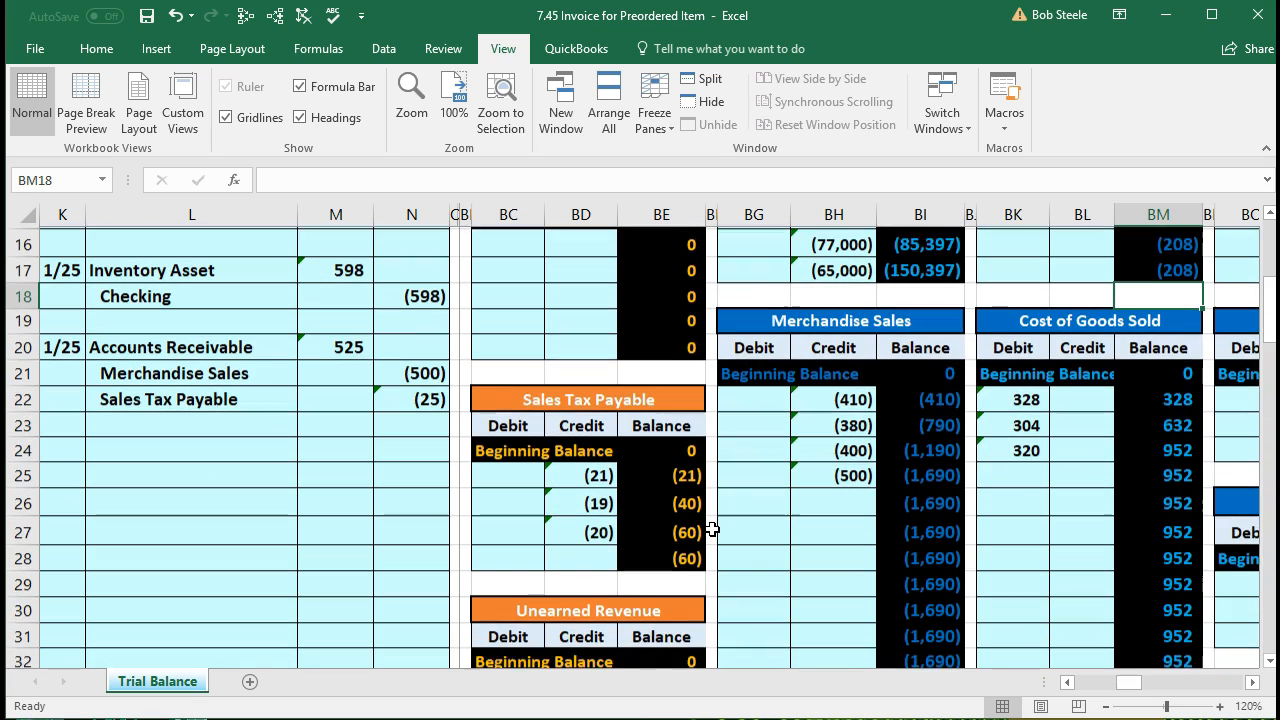
{"action": "left_click", "coordinate": [587, 558]}
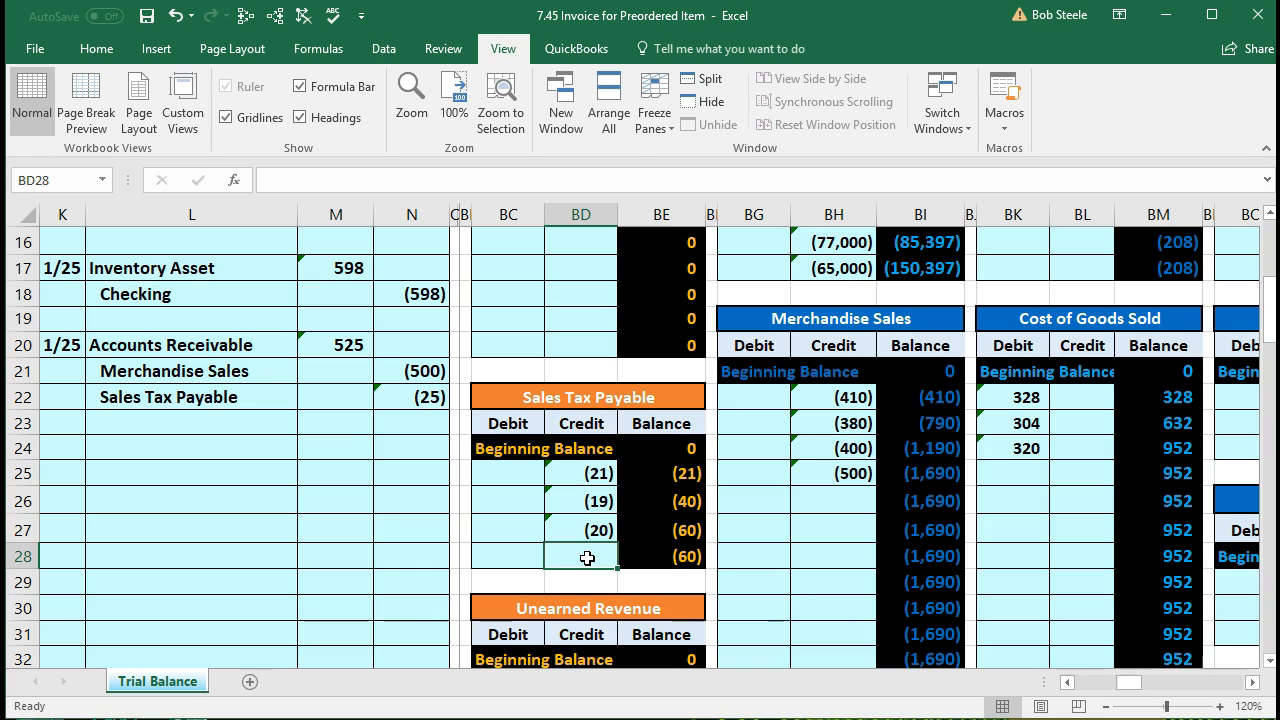
{"action": "type", "text": "="}
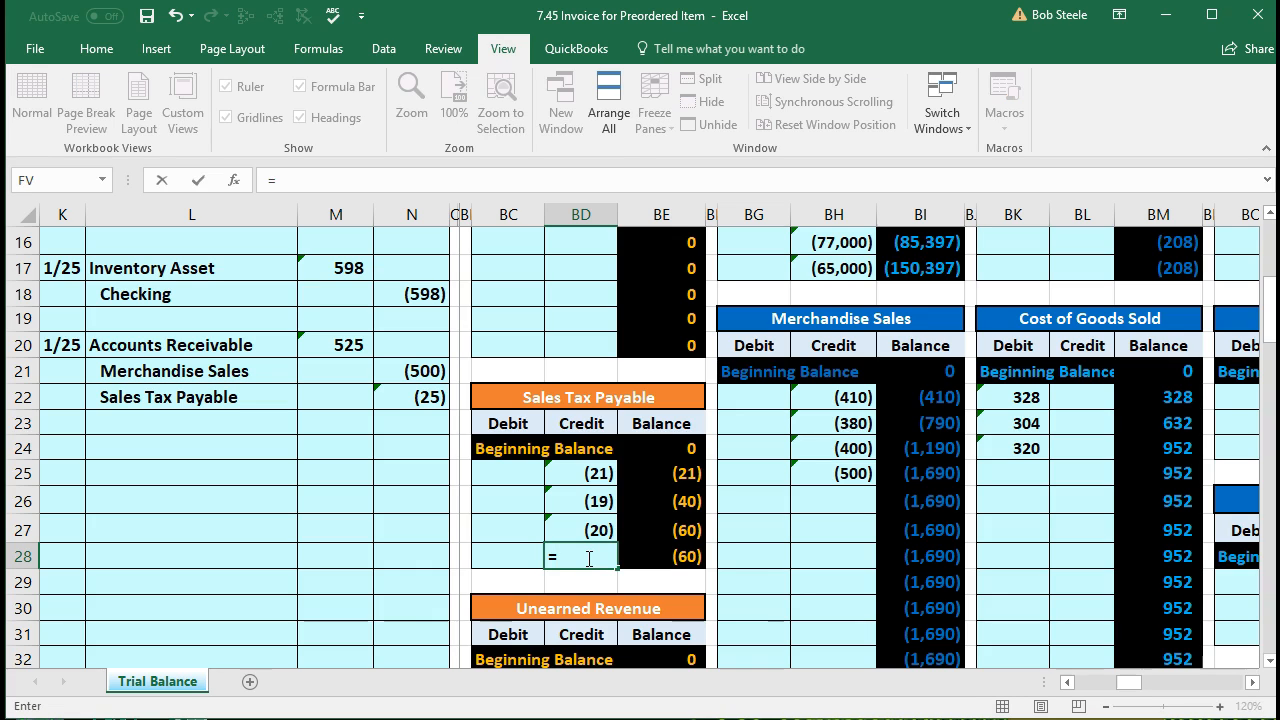
{"action": "left_click", "coordinate": [421, 403]}
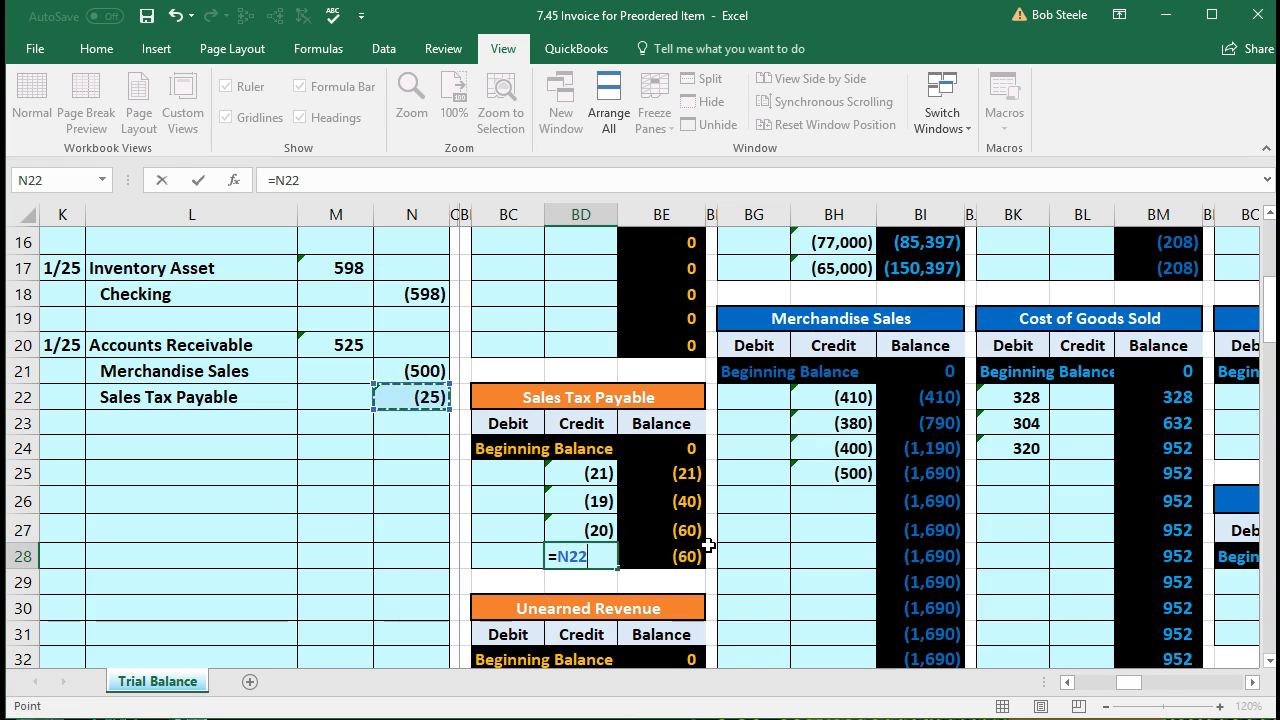
{"action": "key", "text": "Return"}
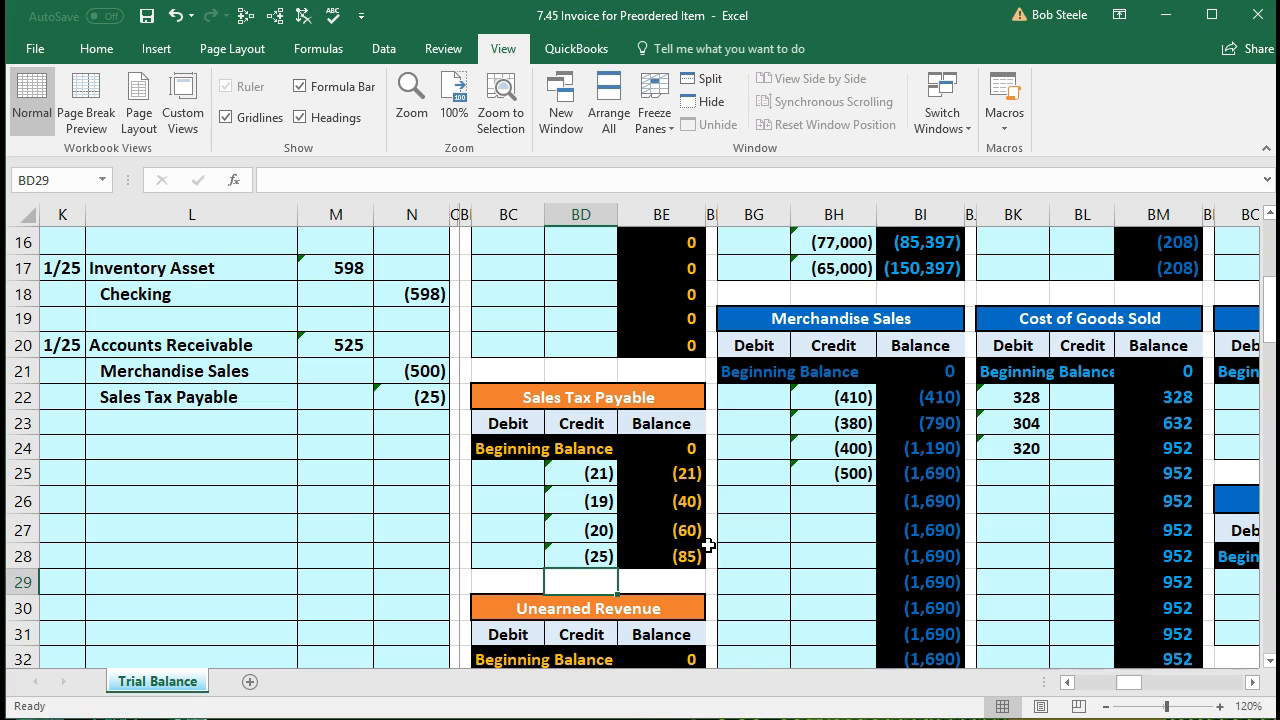
{"action": "key", "text": "Left"}
{"action": "key", "text": "Left"}
{"action": "key", "text": "Left"}
{"action": "key", "text": "Left"}
{"action": "key", "text": "Left"}
{"action": "key", "text": "Left"}
{"action": "key", "text": "Left"}
{"action": "key", "text": "Left"}
{"action": "key", "text": "Left"}
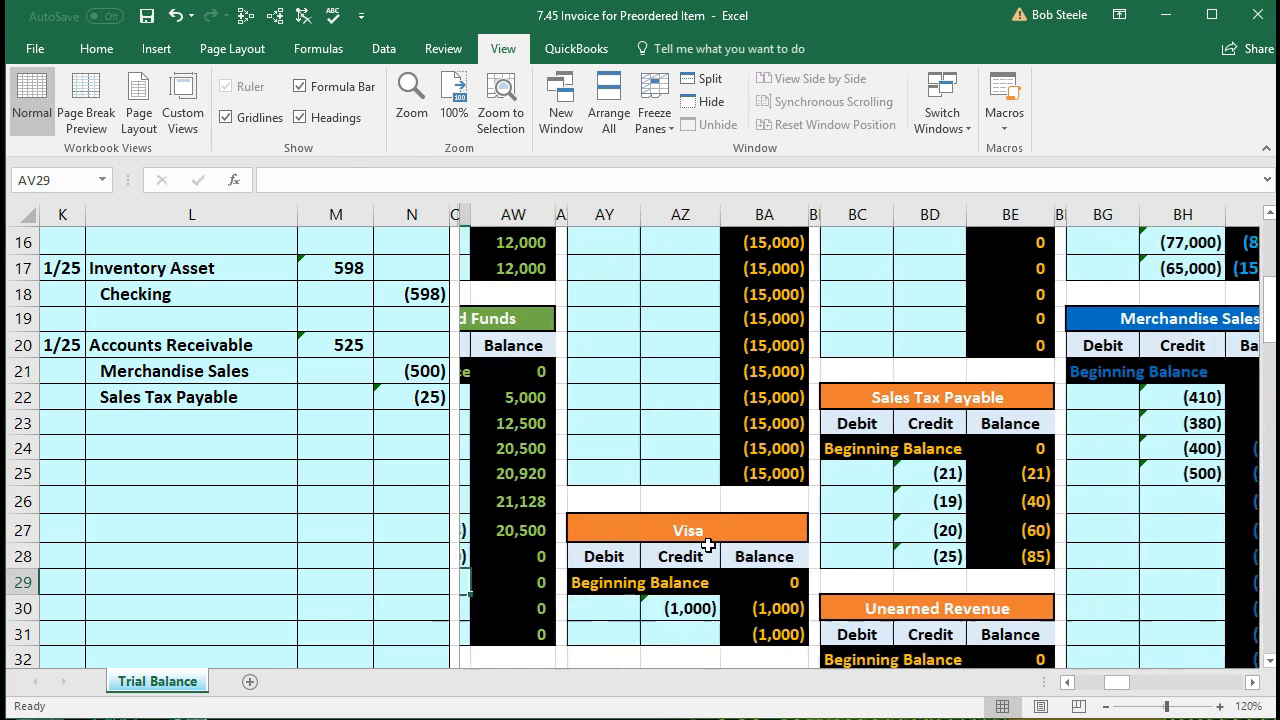
{"action": "key", "text": "Left"}
{"action": "key", "text": "Left"}
{"action": "key", "text": "Left"}
{"action": "key", "text": "Left"}
{"action": "key", "text": "Left"}
{"action": "key", "text": "Left"}
{"action": "key", "text": "Left"}
{"action": "key", "text": "Left"}
{"action": "key", "text": "Left"}
{"action": "key", "text": "Left"}
{"action": "key", "text": "Left"}
{"action": "key", "text": "Left"}
{"action": "key", "text": "Left"}
{"action": "key", "text": "Left"}
{"action": "key", "text": "Left"}
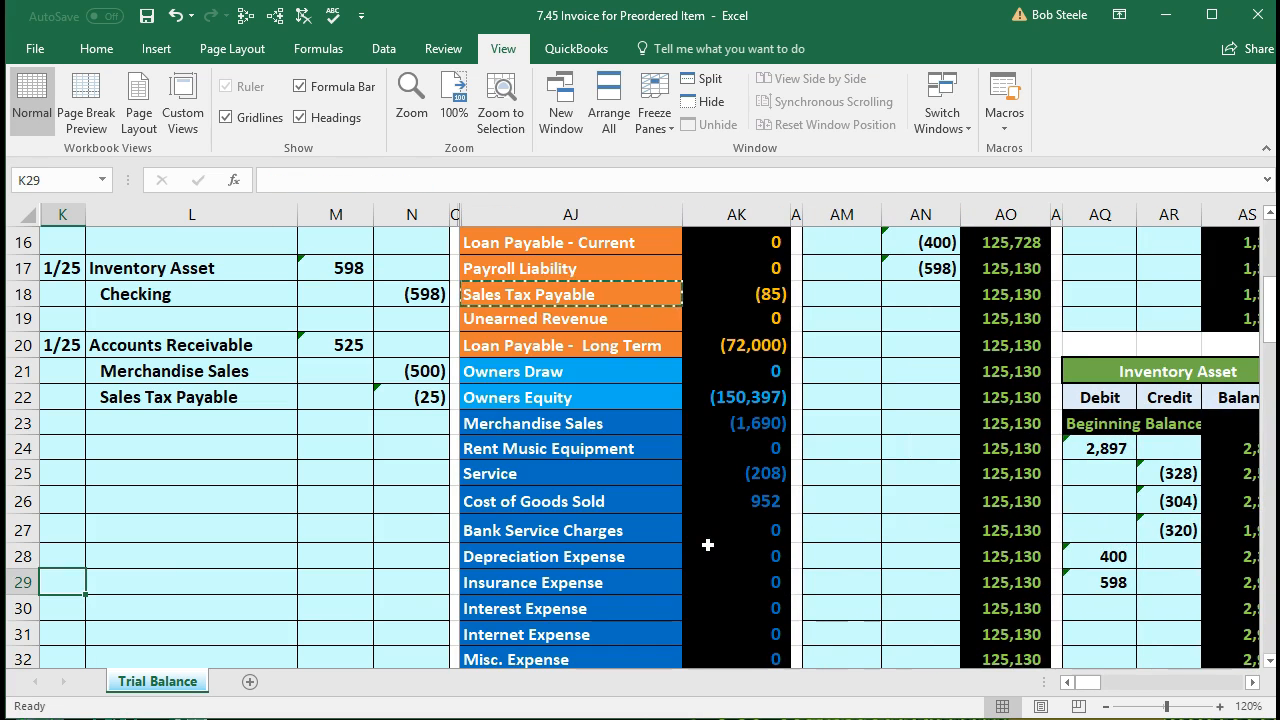
{"action": "left_click", "coordinate": [760, 294]}
{"action": "scroll", "coordinate": [765, 412], "scroll_direction": "down", "scroll_amount": 1}
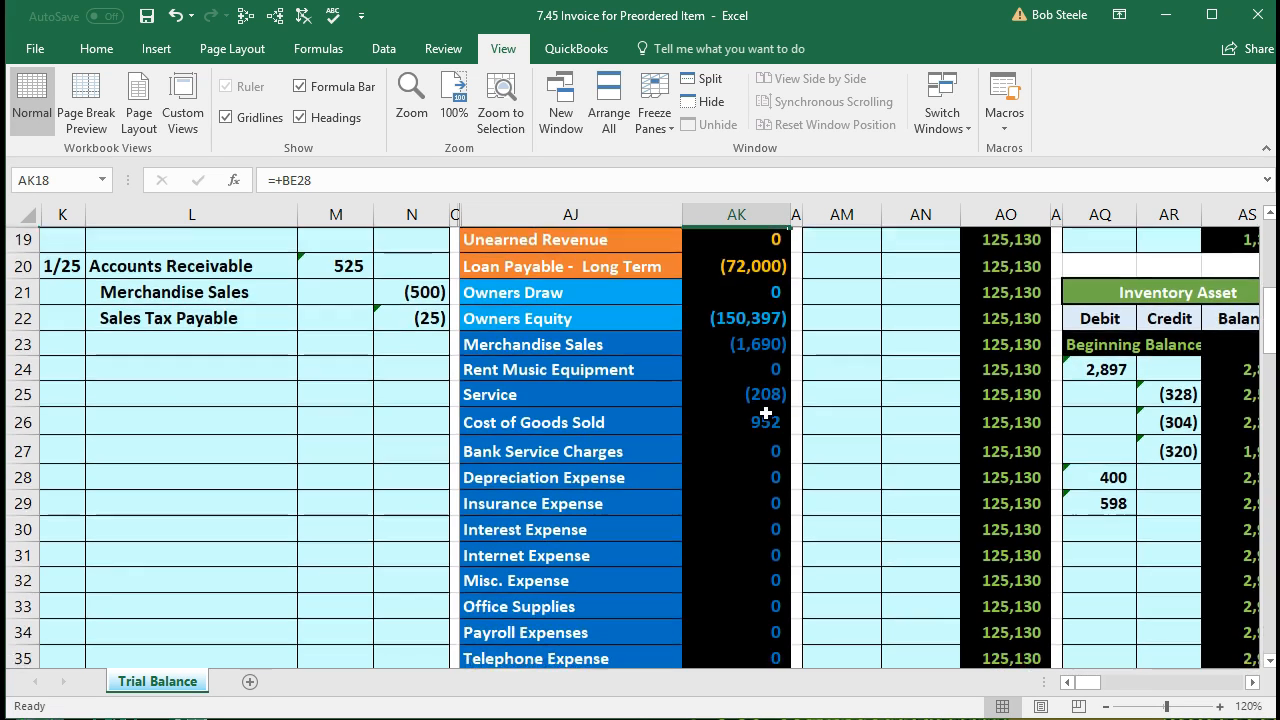
{"action": "scroll", "coordinate": [765, 412], "scroll_direction": "down", "scroll_amount": 2}
{"action": "left_click", "coordinate": [709, 589]}
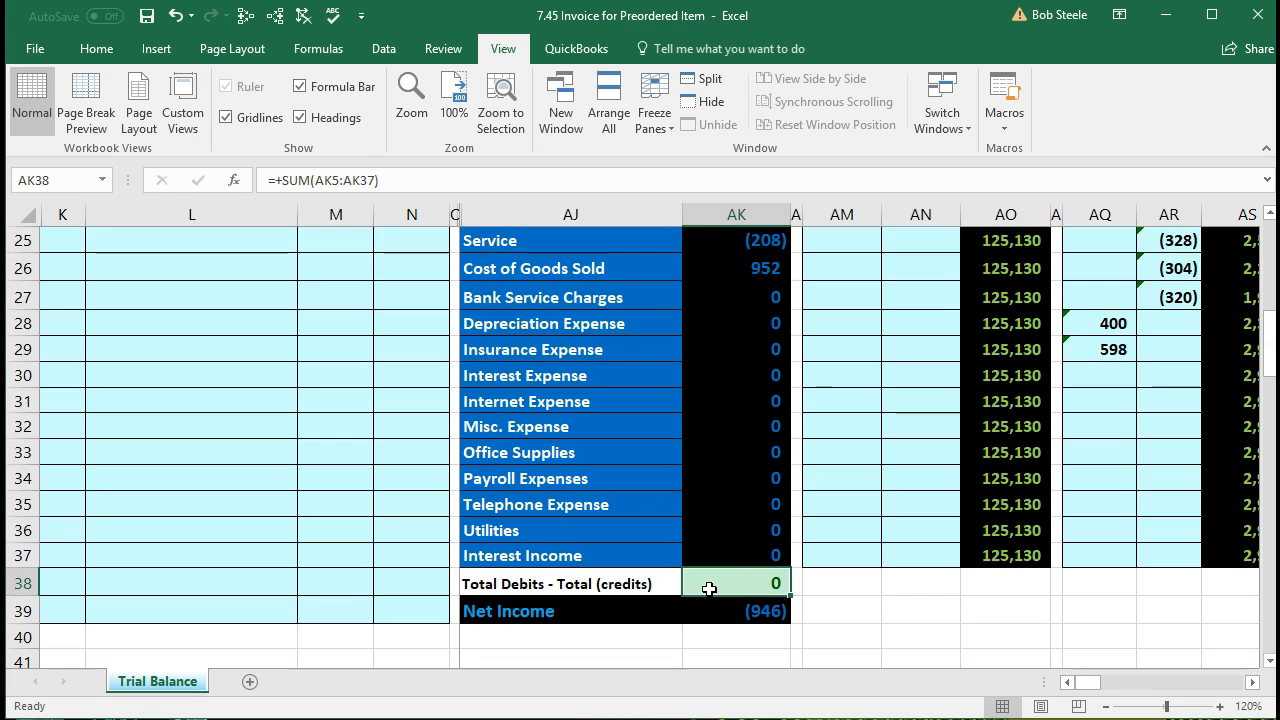
{"action": "double_click", "coordinate": [714, 609]}
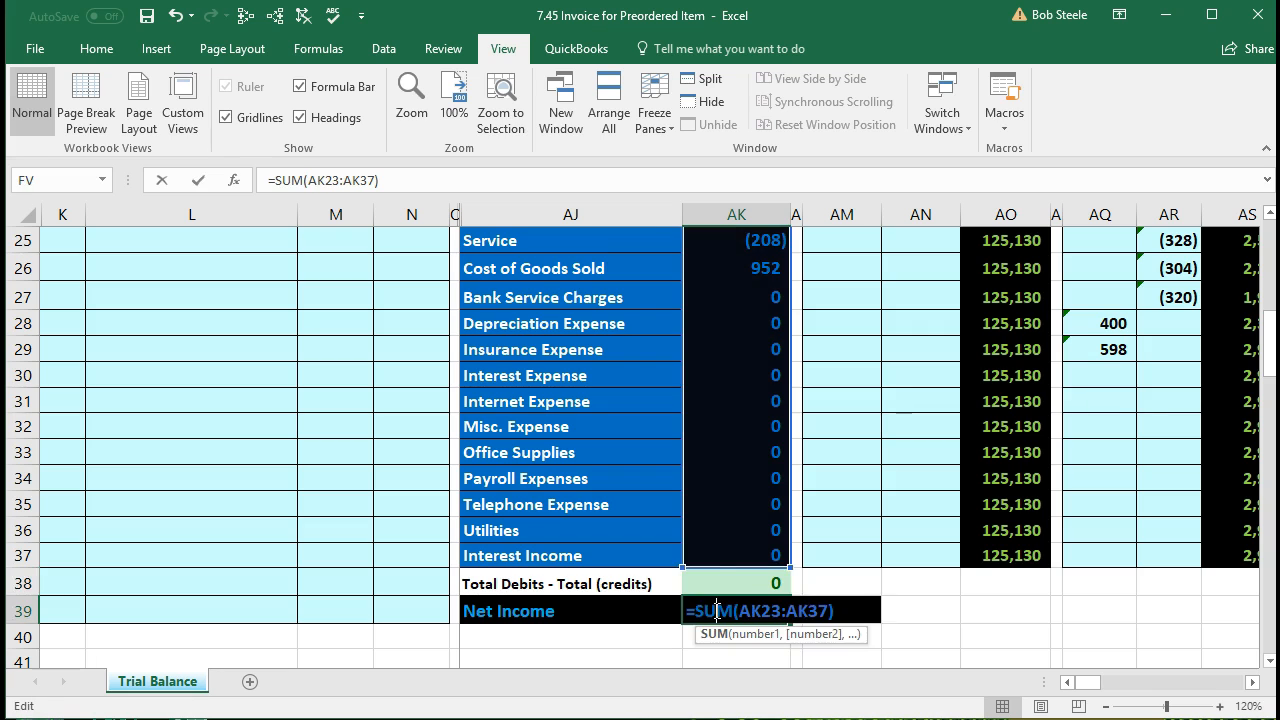
{"action": "scroll", "coordinate": [714, 609], "scroll_direction": "up", "scroll_amount": 2}
{"action": "scroll", "coordinate": [714, 609], "scroll_direction": "up", "scroll_amount": 1}
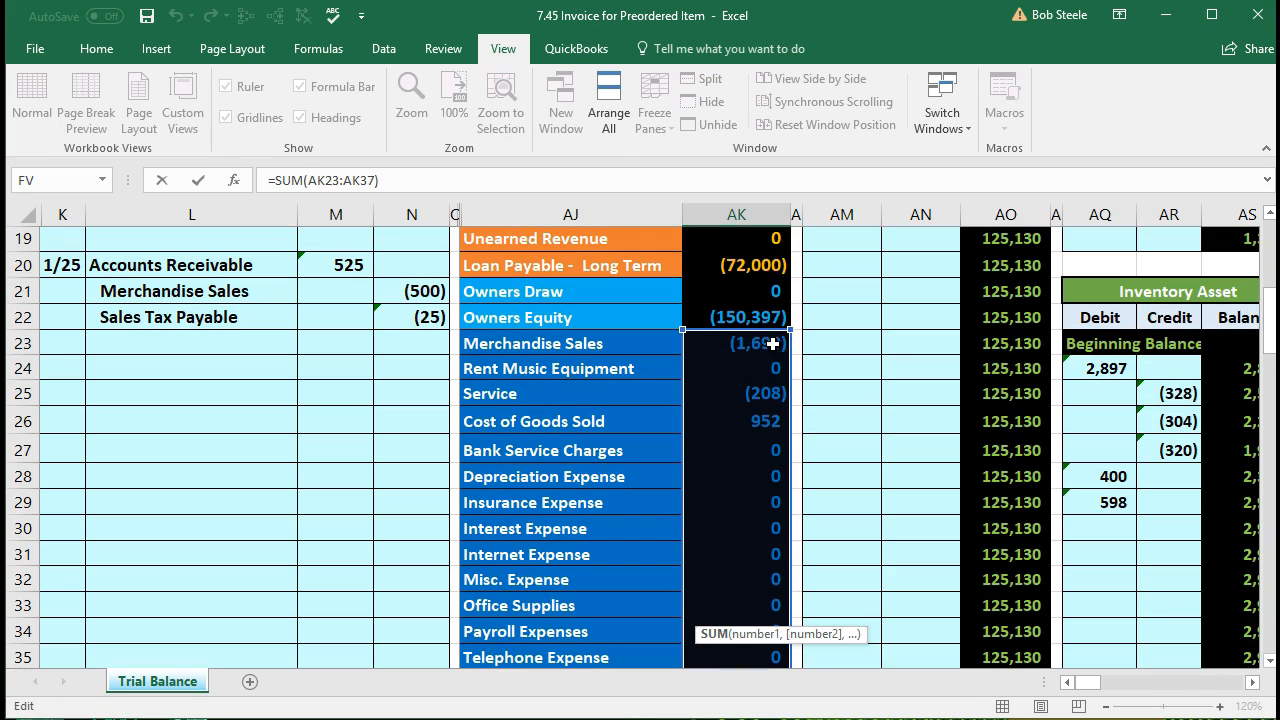
{"action": "scroll", "coordinate": [803, 362], "scroll_direction": "down", "scroll_amount": 2}
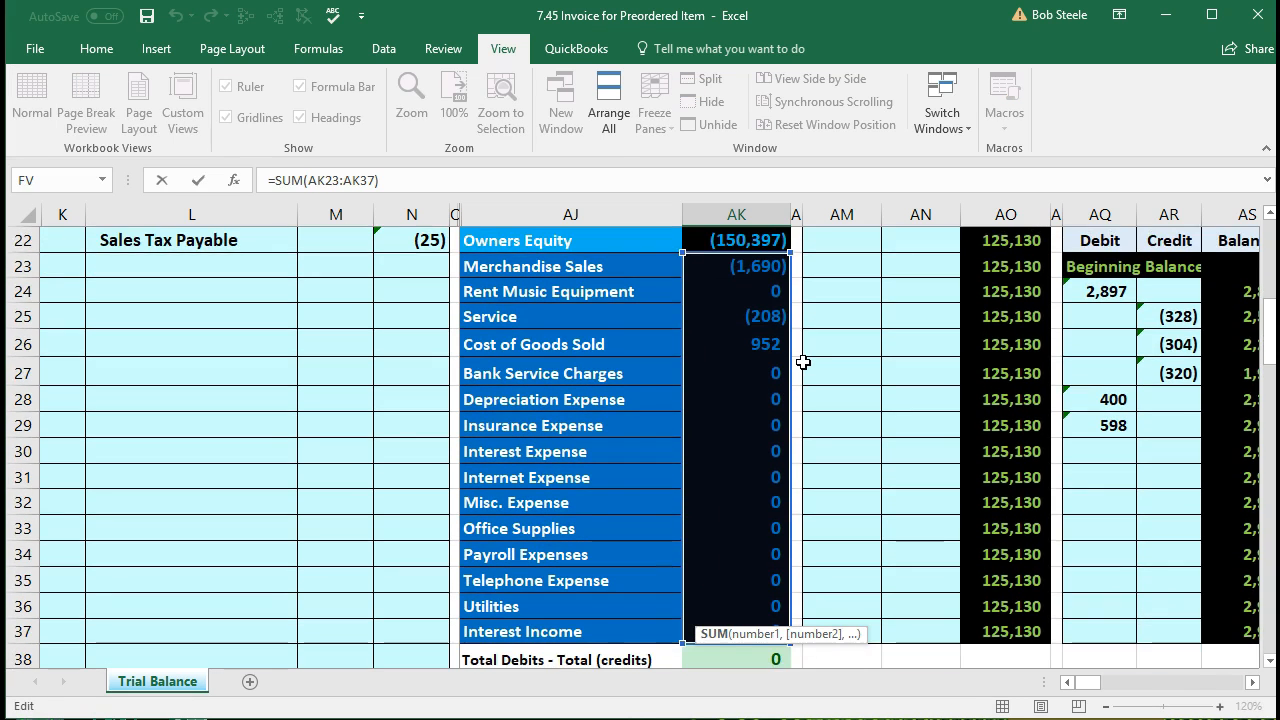
{"action": "scroll", "coordinate": [803, 362], "scroll_direction": "up", "scroll_amount": 1}
{"action": "scroll", "coordinate": [803, 362], "scroll_direction": "down", "scroll_amount": 1}
{"action": "scroll", "coordinate": [803, 362], "scroll_direction": "down", "scroll_amount": 1}
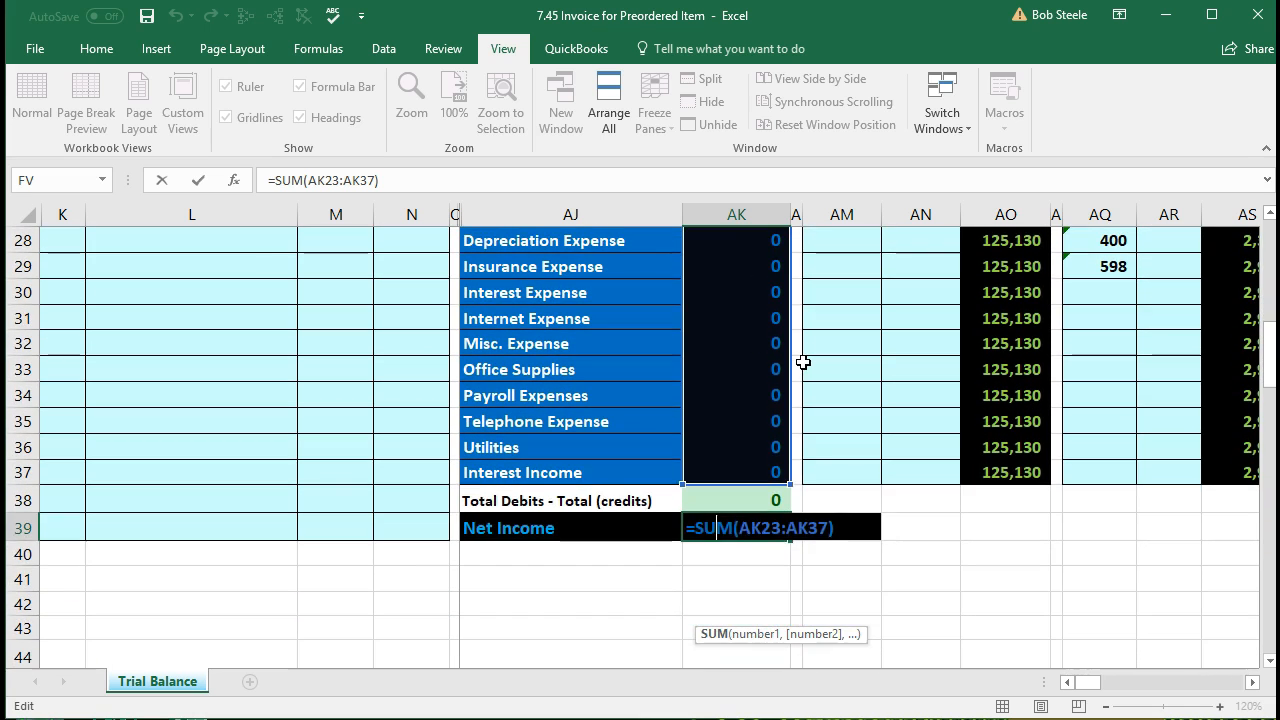
{"action": "key", "text": "Return"}
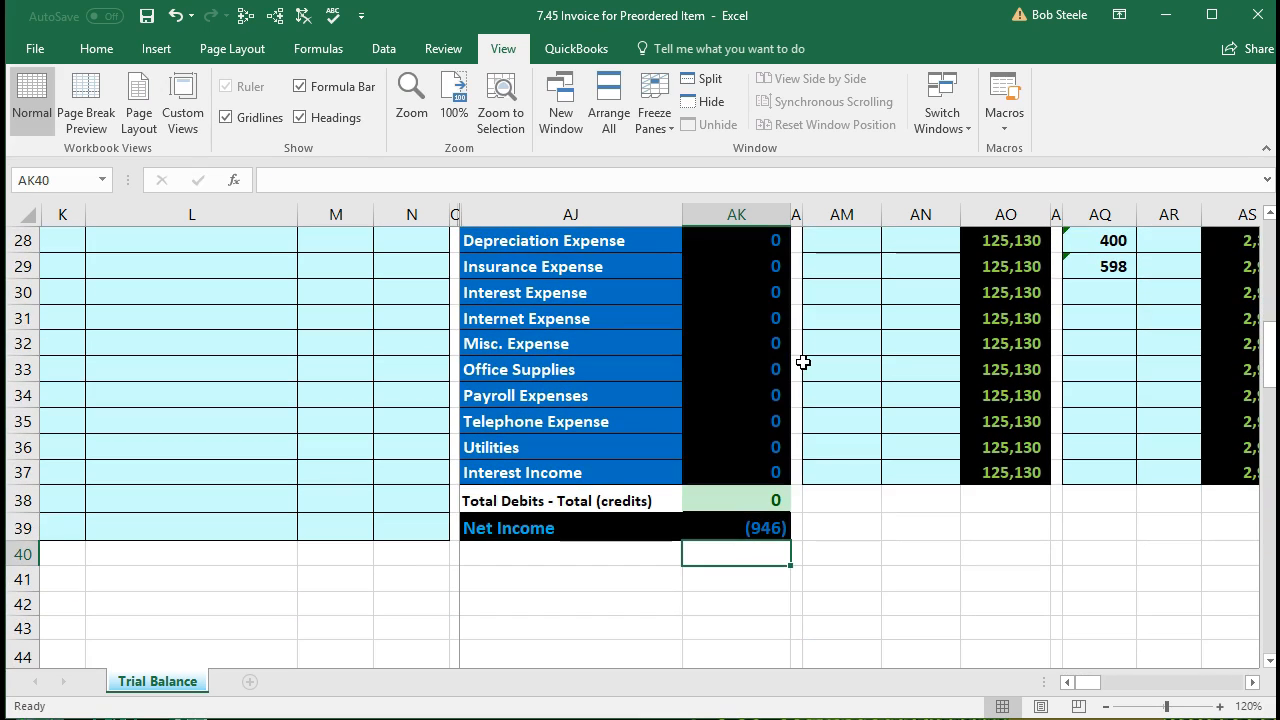
{"action": "left_click", "coordinate": [354, 520]}
{"action": "scroll", "coordinate": [354, 520], "scroll_direction": "up", "scroll_amount": 3}
{"action": "scroll", "coordinate": [354, 520], "scroll_direction": "up", "scroll_amount": 2}
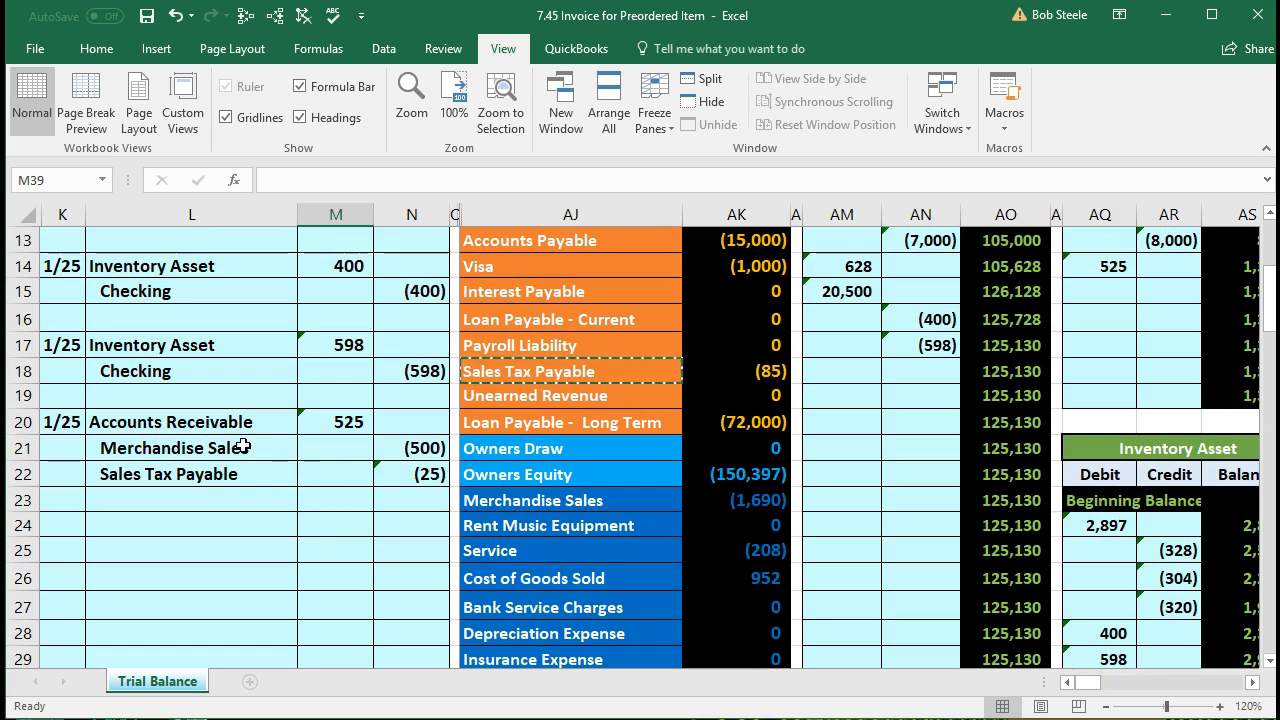
Step: Trace the journal's 1/25 Accounts Receivable 525 debit into the receivable ledger's debit entries
{"action": "left_click_drag", "start_coordinate": [205, 428], "coordinate": [340, 422]}
{"action": "scroll", "coordinate": [415, 546], "scroll_direction": "up", "scroll_amount": 3}
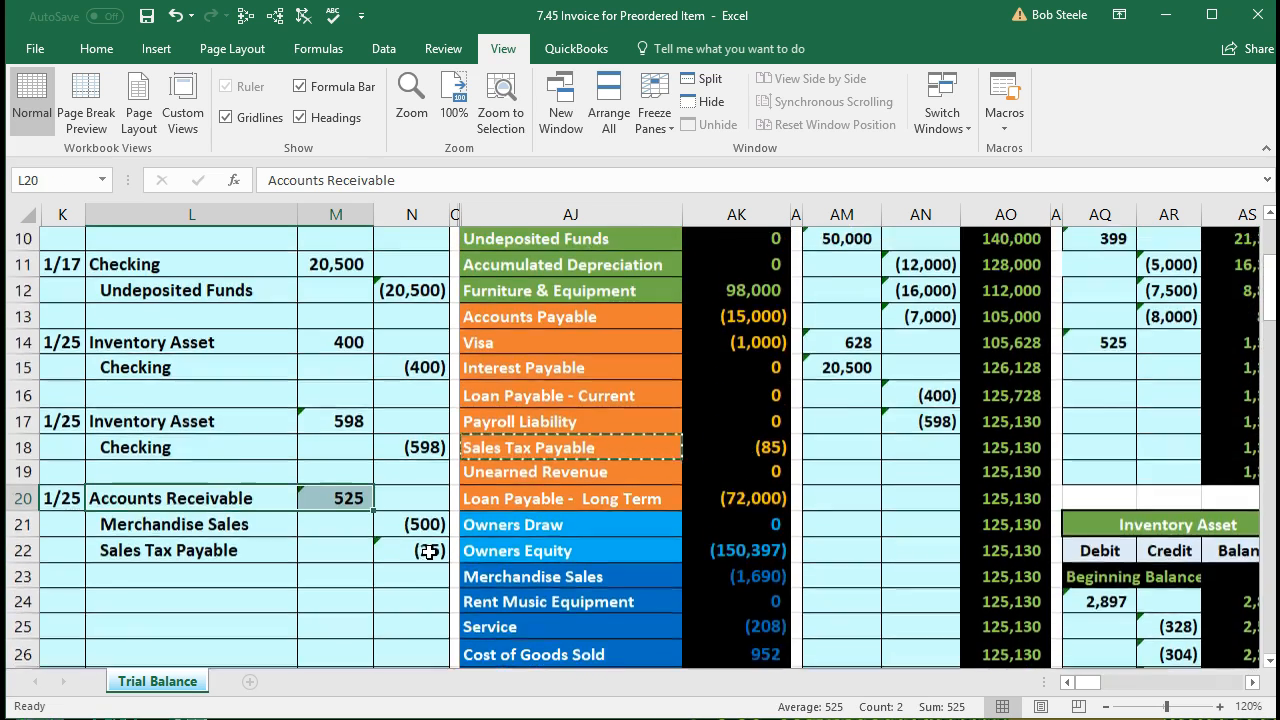
{"action": "left_click", "coordinate": [727, 294]}
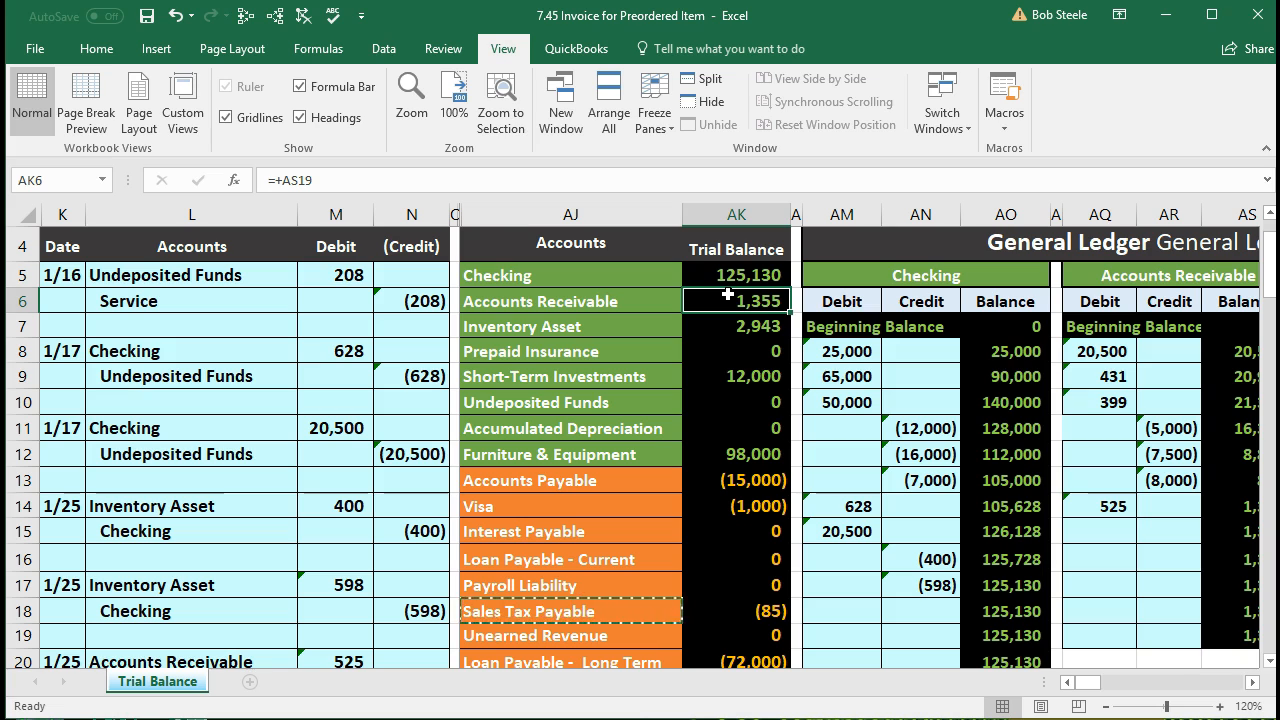
{"action": "left_click", "coordinate": [1100, 347]}
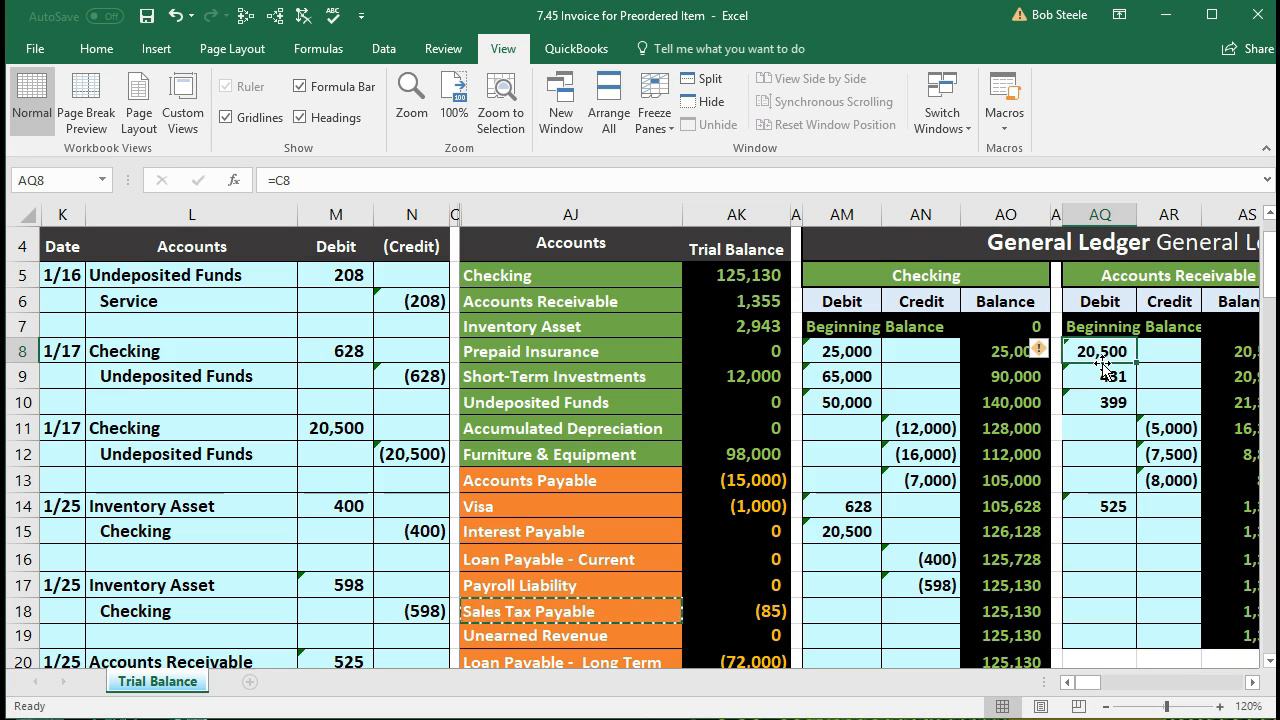
{"action": "key", "text": "Down"}
{"action": "key", "text": "Down"}
{"action": "key", "text": "Down"}
{"action": "key", "text": "Down"}
{"action": "key", "text": "Down"}
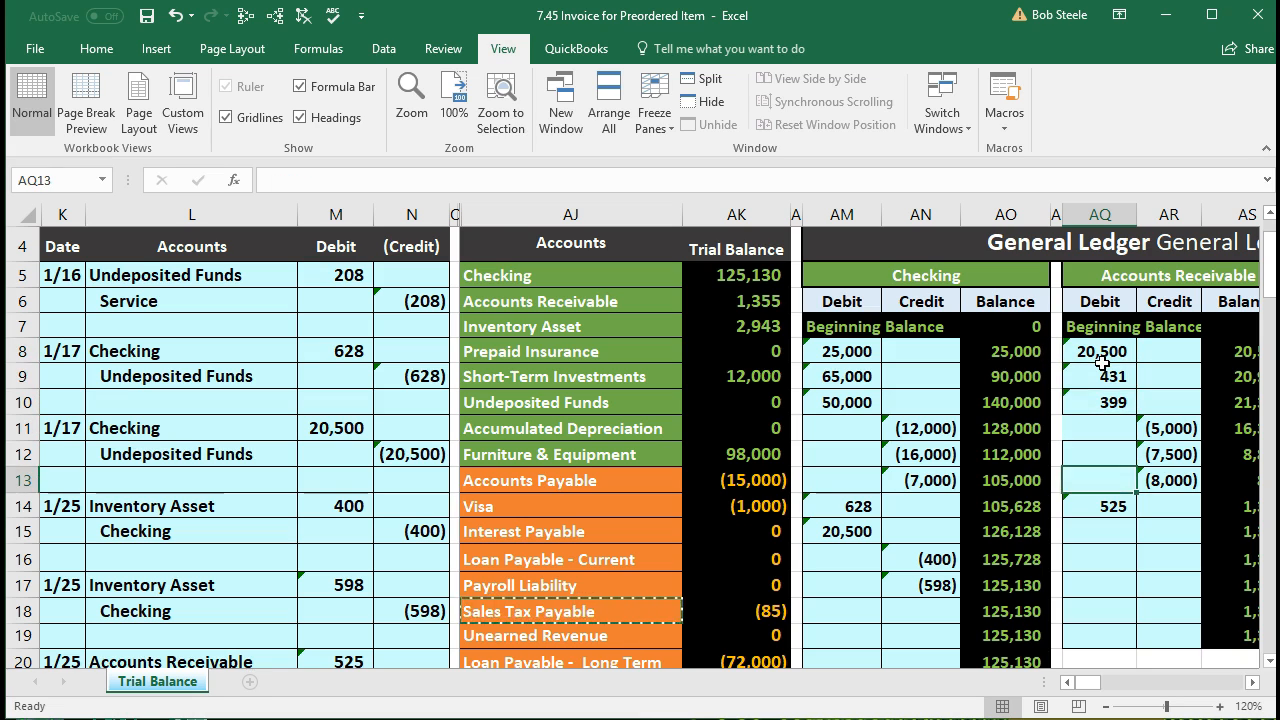
{"action": "key", "text": "Down"}
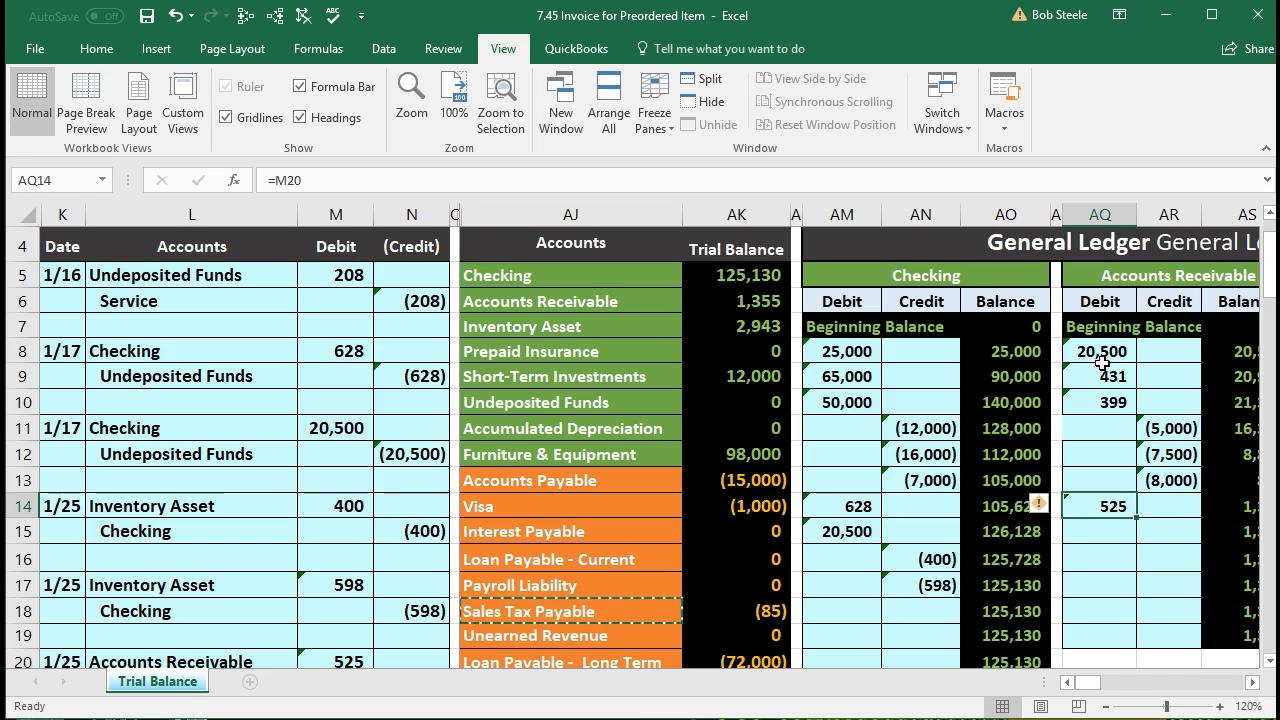
Step: Move right past the ledger and inventory tables to the customer and Epiphone subsidiary ledgers
{"action": "key", "text": "Right"}
{"action": "key", "text": "Right"}
{"action": "key", "text": "Right"}
{"action": "key", "text": "Right"}
{"action": "key", "text": "Right"}
{"action": "key", "text": "Right"}
{"action": "key", "text": "Right"}
{"action": "key", "text": "Right"}
{"action": "key", "text": "Right"}
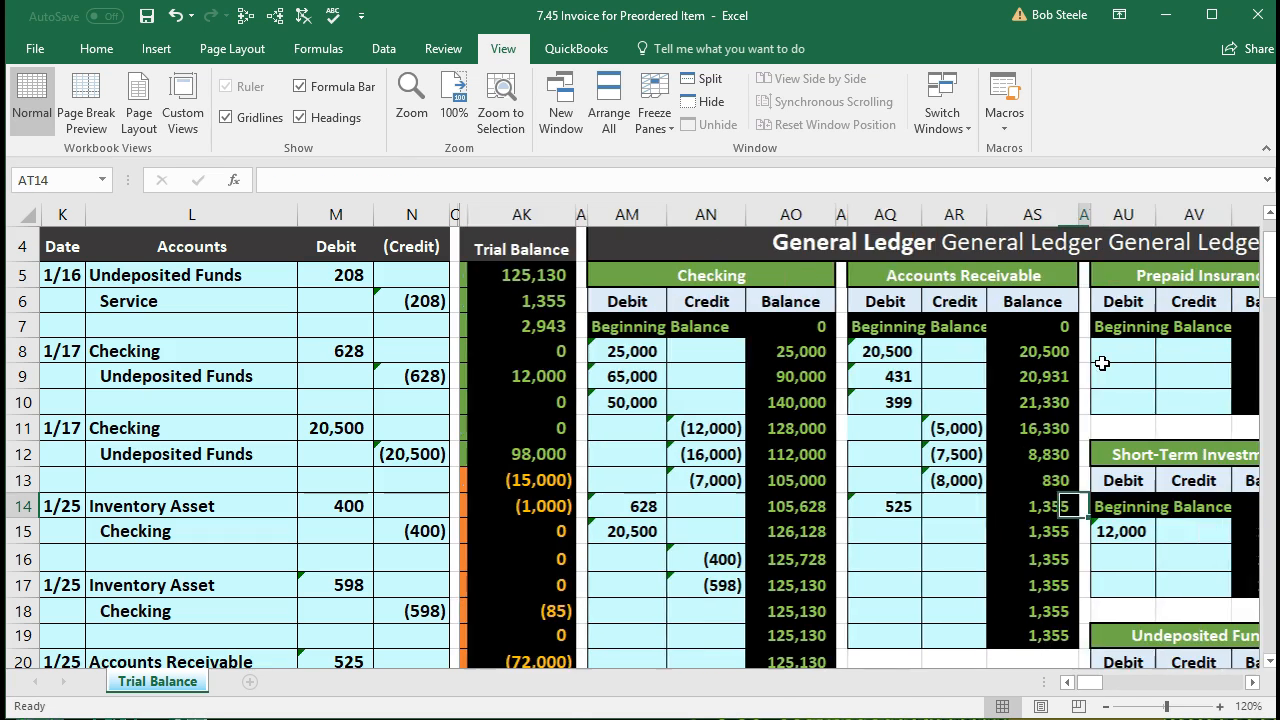
{"action": "key", "text": "Right"}
{"action": "key", "text": "Right"}
{"action": "key", "text": "Right"}
{"action": "key", "text": "Right"}
{"action": "key", "text": "Right"}
{"action": "key", "text": "Right"}
{"action": "key", "text": "Right"}
{"action": "key", "text": "Right"}
{"action": "key", "text": "Right"}
{"action": "key", "text": "Right"}
{"action": "key", "text": "Right"}
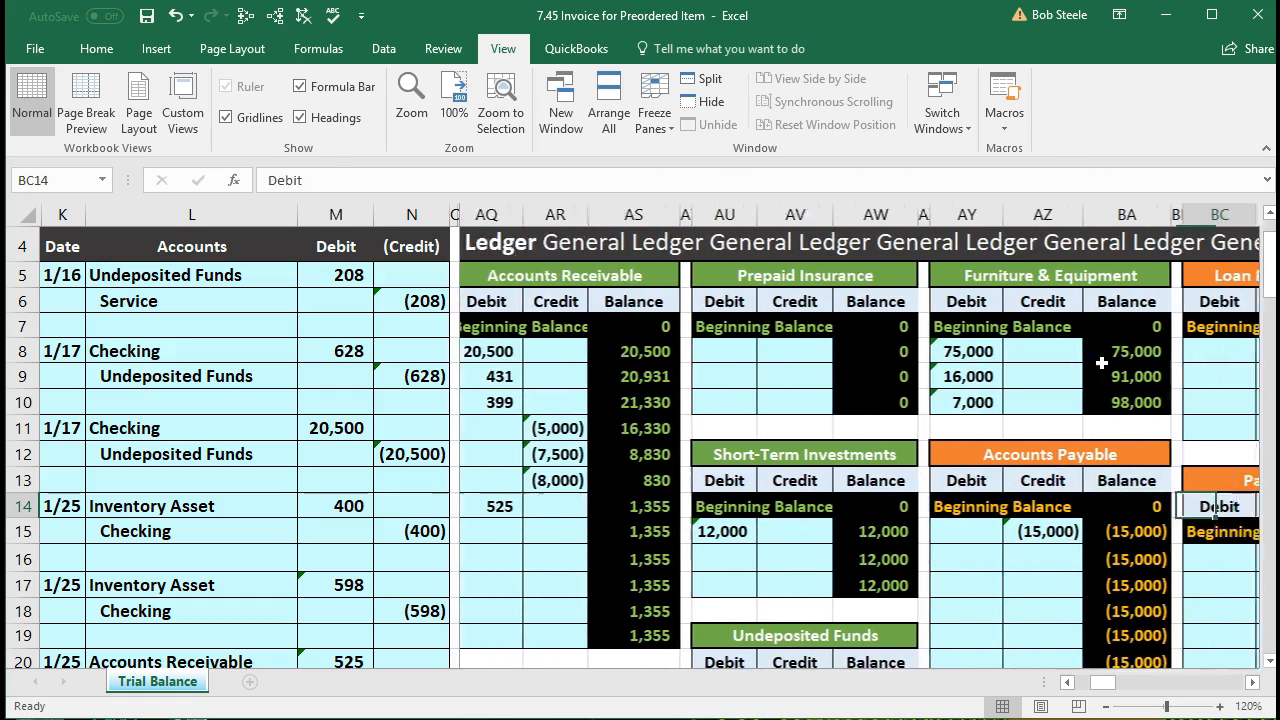
{"action": "key", "text": "Right"}
{"action": "key", "text": "Right"}
{"action": "key", "text": "Right"}
{"action": "key", "text": "Right"}
{"action": "key", "text": "Right"}
{"action": "key", "text": "Right"}
{"action": "key", "text": "Right"}
{"action": "key", "text": "Right"}
{"action": "key", "text": "Right"}
{"action": "key", "text": "Right"}
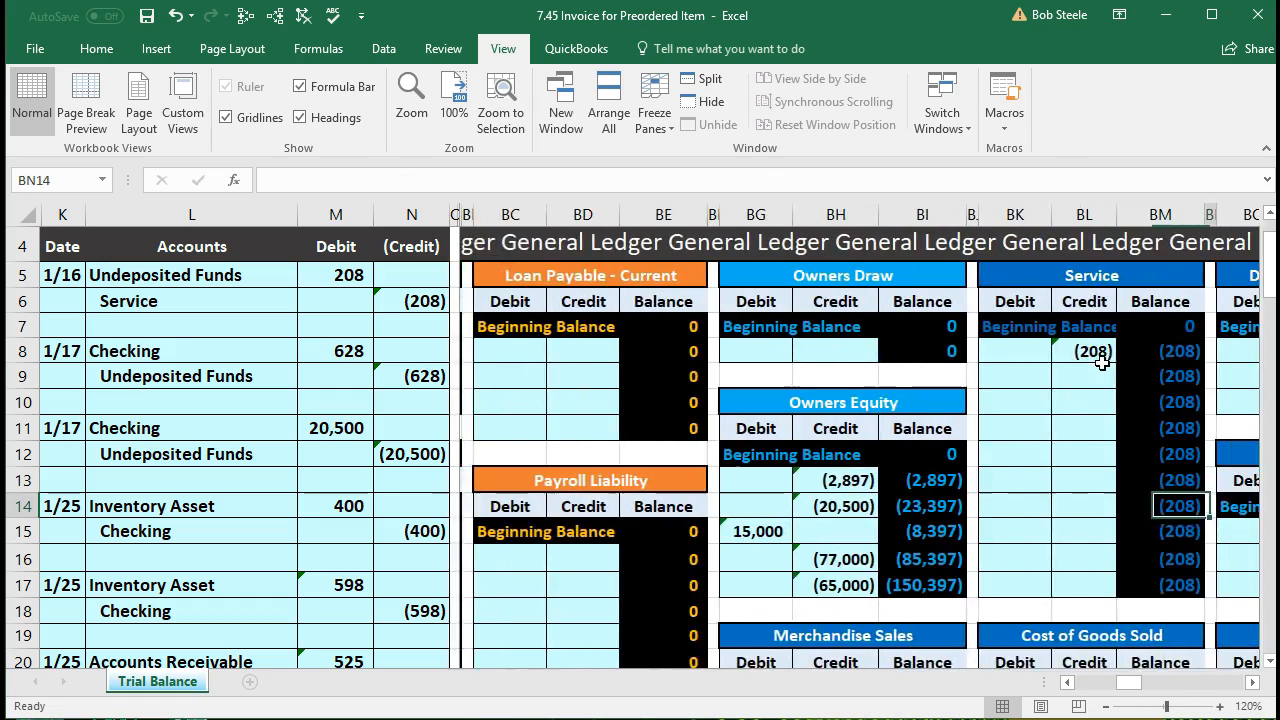
{"action": "key", "text": "Right"}
{"action": "key", "text": "Right"}
{"action": "key", "text": "Right"}
{"action": "key", "text": "Right"}
{"action": "key", "text": "Right"}
{"action": "key", "text": "Right"}
{"action": "key", "text": "Right"}
{"action": "key", "text": "Right"}
{"action": "key", "text": "Right"}
{"action": "key", "text": "Right"}
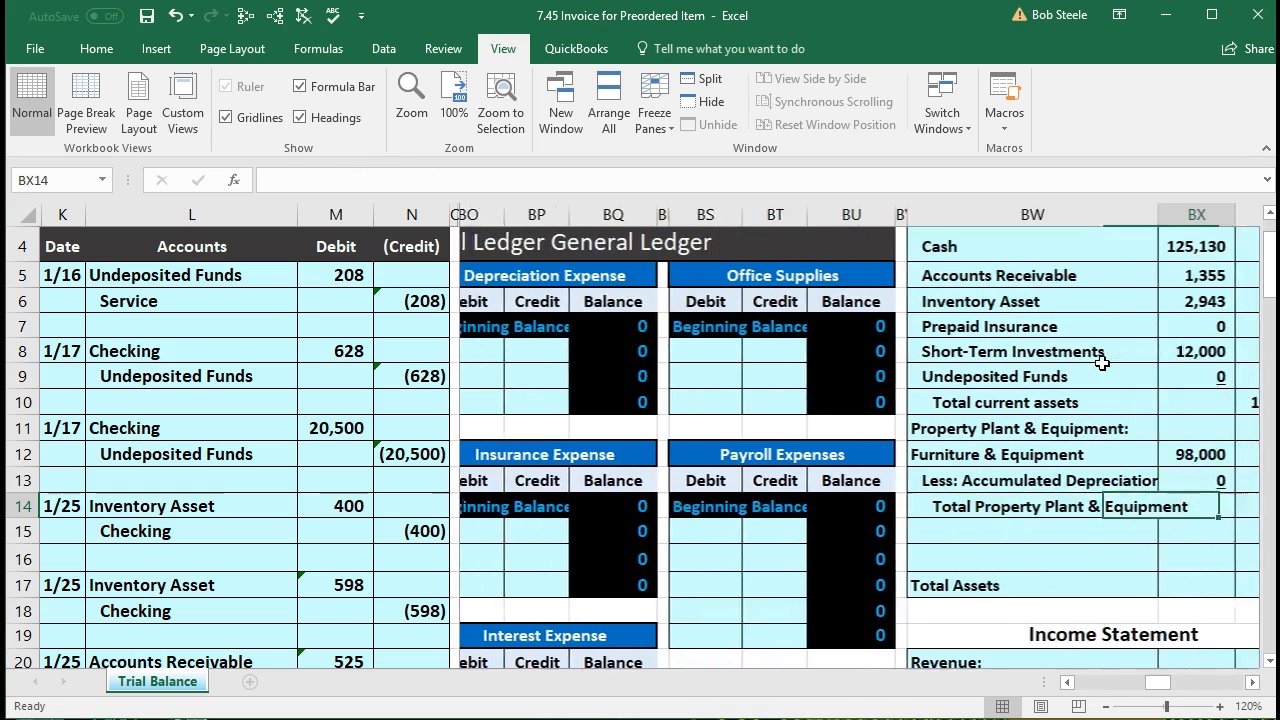
{"action": "key", "text": "Right"}
{"action": "key", "text": "Right"}
{"action": "key", "text": "Right"}
{"action": "key", "text": "Right"}
{"action": "key", "text": "Right"}
{"action": "key", "text": "Right"}
{"action": "key", "text": "Right"}
{"action": "key", "text": "Right"}
{"action": "key", "text": "Right"}
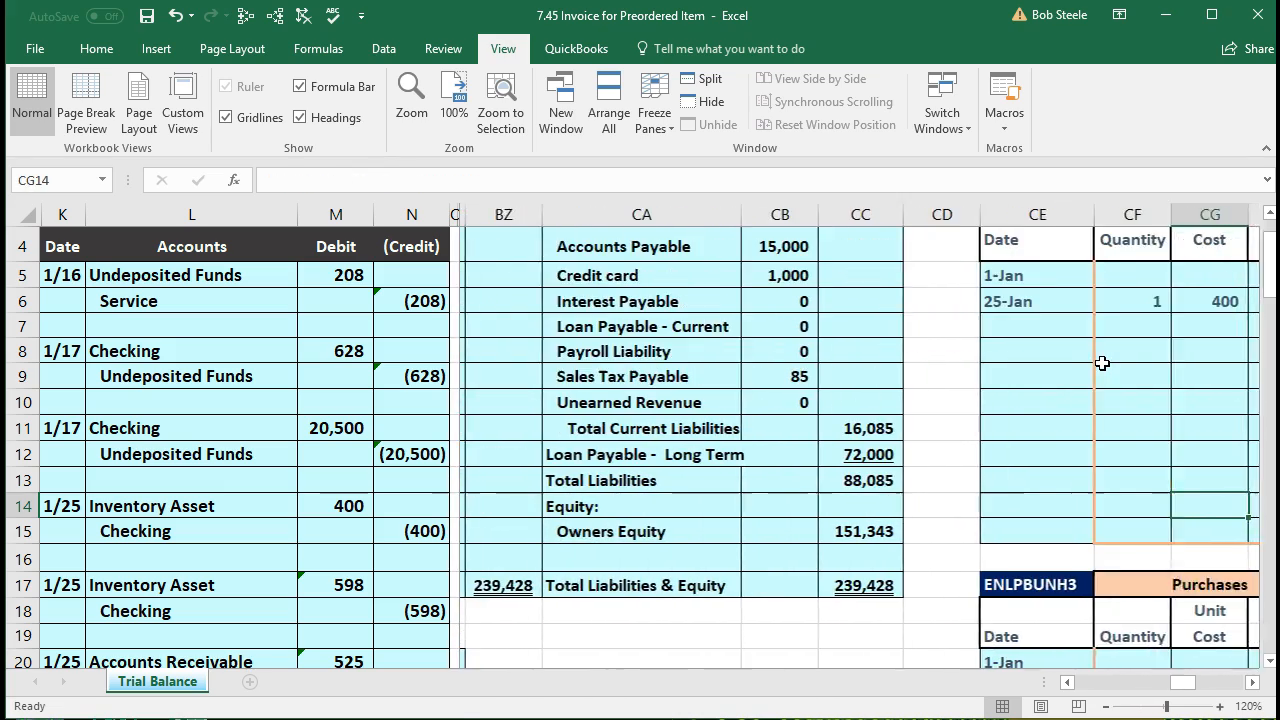
{"action": "key", "text": "Right"}
{"action": "key", "text": "Right"}
{"action": "key", "text": "Right"}
{"action": "key", "text": "Right"}
{"action": "key", "text": "Right"}
{"action": "key", "text": "Right"}
{"action": "key", "text": "Right"}
{"action": "key", "text": "Right"}
{"action": "key", "text": "Right"}
{"action": "key", "text": "Right"}
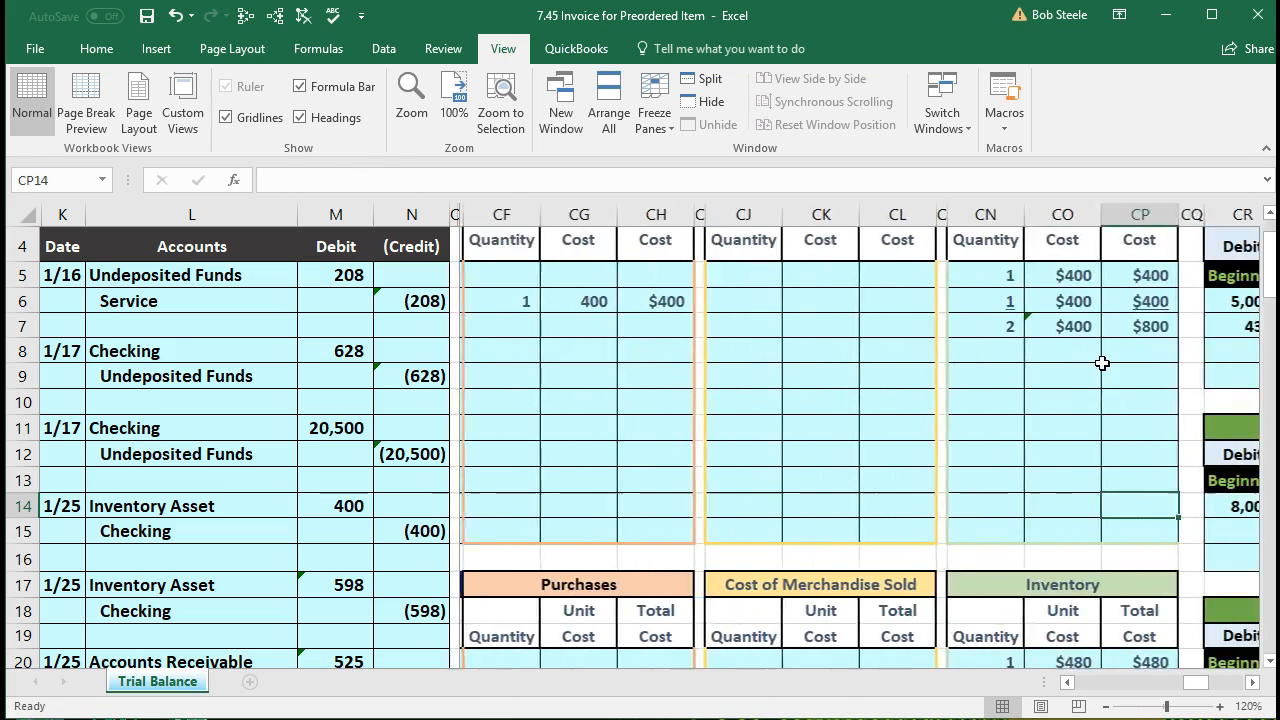
{"action": "key", "text": "Right"}
{"action": "key", "text": "Right"}
{"action": "key", "text": "Right"}
{"action": "key", "text": "Right"}
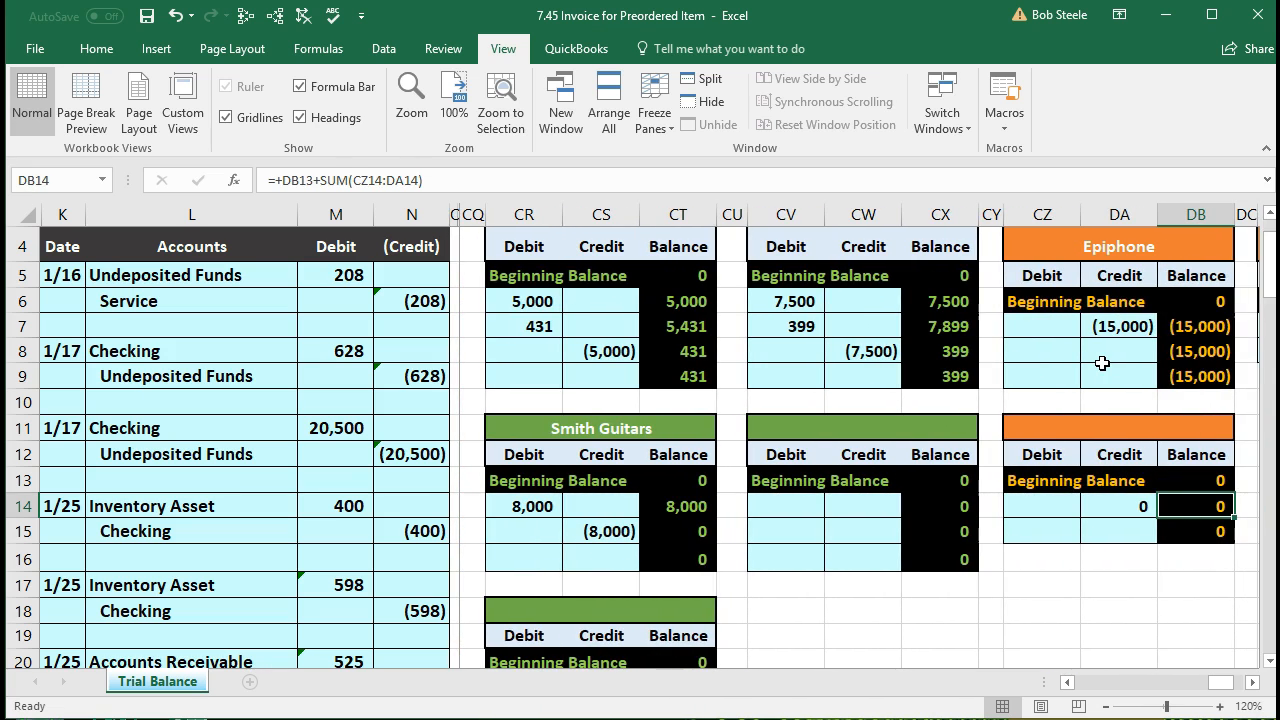
{"action": "scroll", "coordinate": [800, 325], "scroll_direction": "up", "scroll_amount": 1}
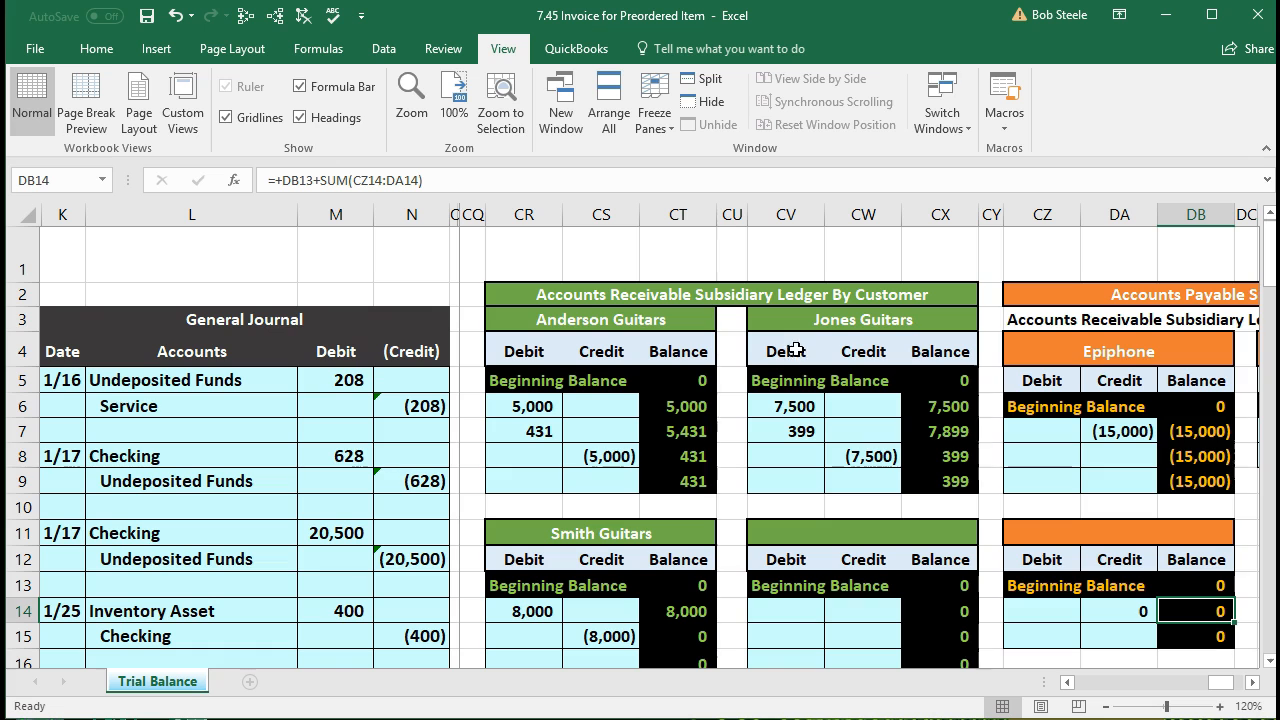
{"action": "scroll", "coordinate": [793, 392], "scroll_direction": "down", "scroll_amount": 3}
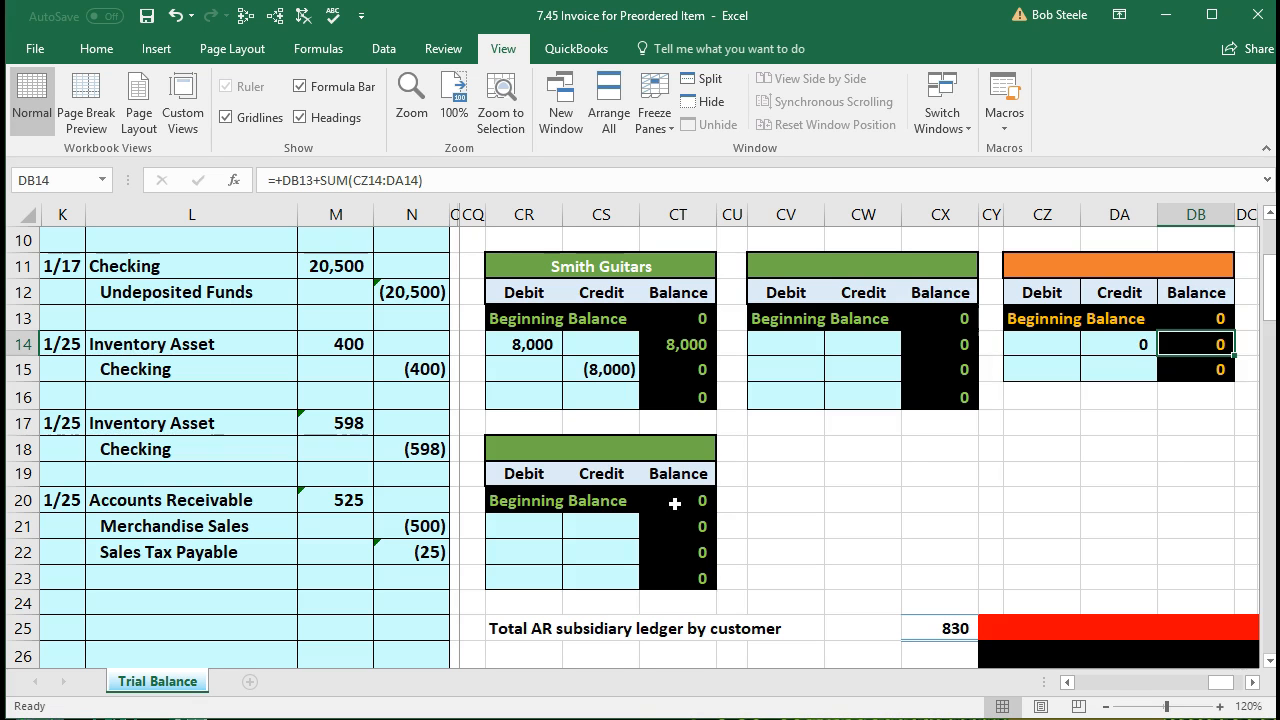
{"action": "scroll", "coordinate": [676, 507], "scroll_direction": "up", "scroll_amount": 3}
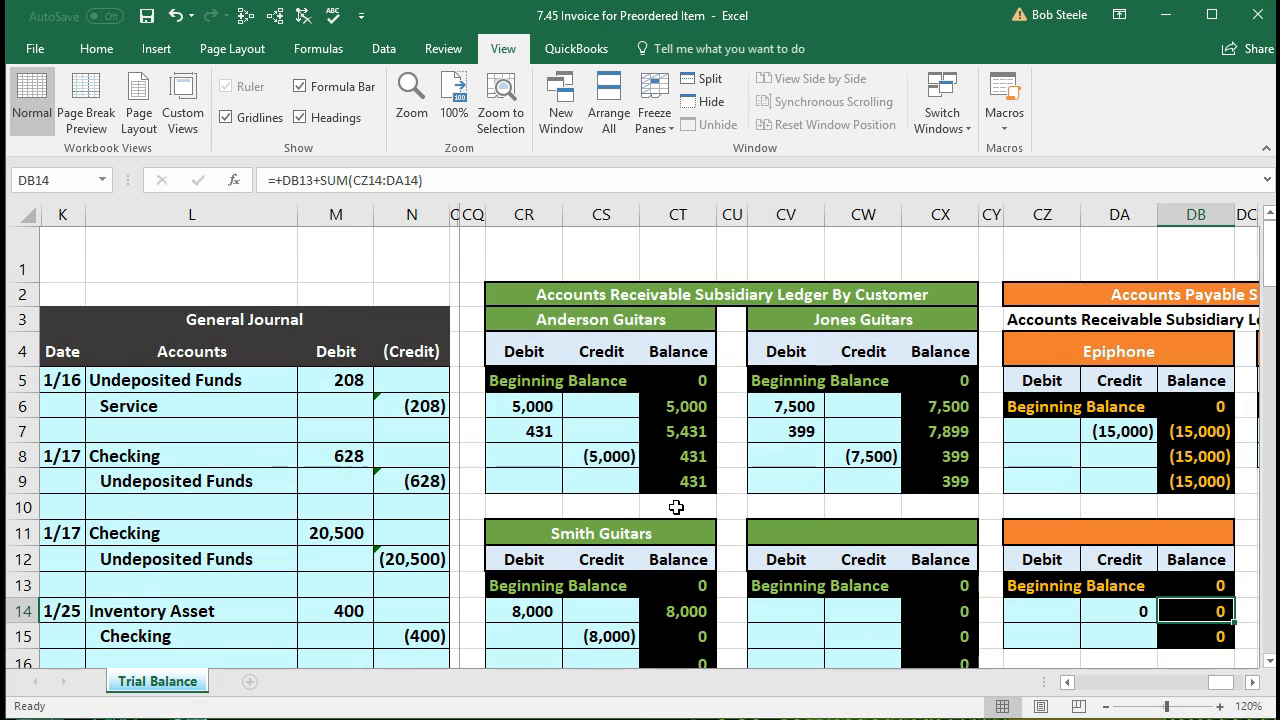
{"action": "left_click", "coordinate": [789, 536]}
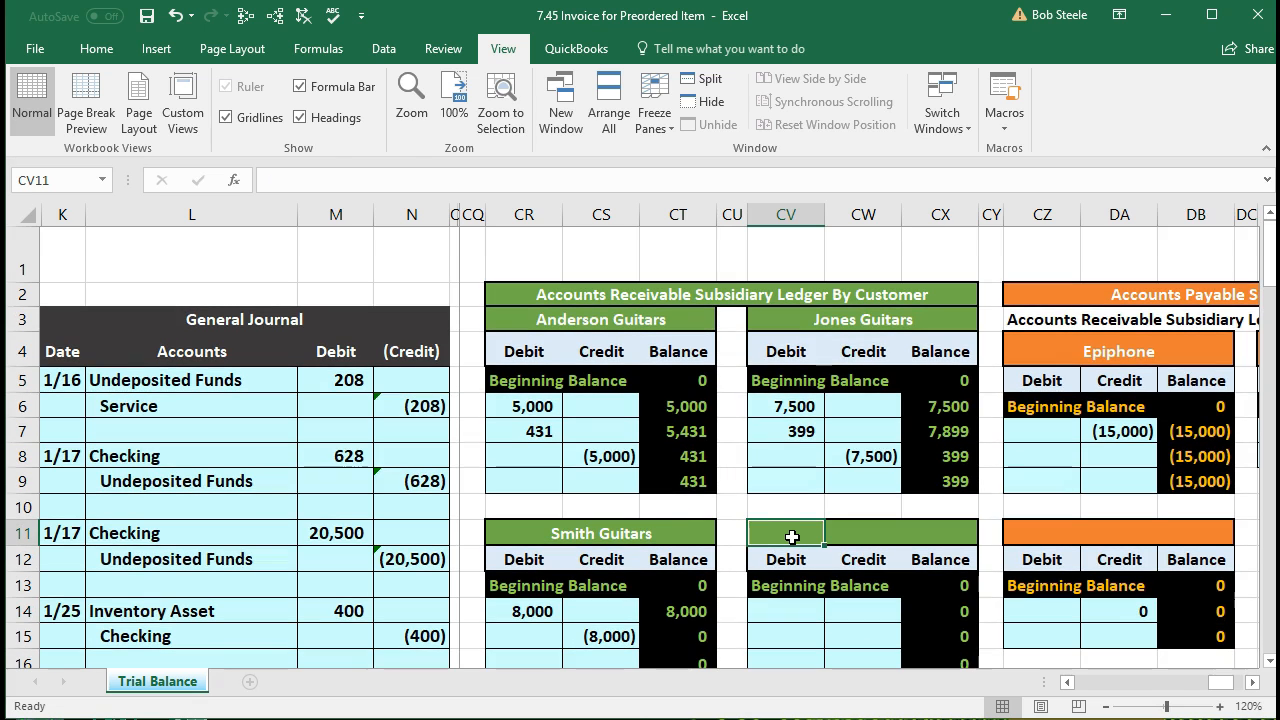
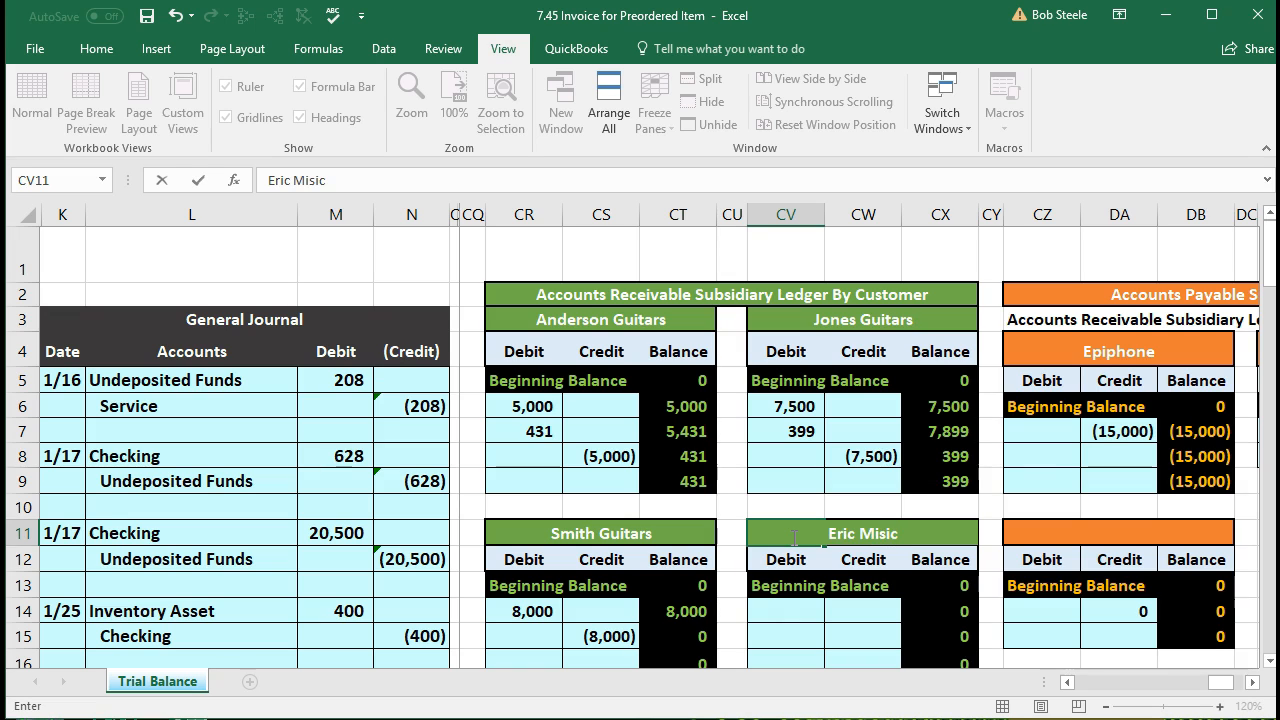
Step: Name the new customer subsidiary ledger with the customer's full name
{"action": "key", "text": "Return"}
{"action": "key", "text": "Return"}
{"action": "key", "text": "Return"}
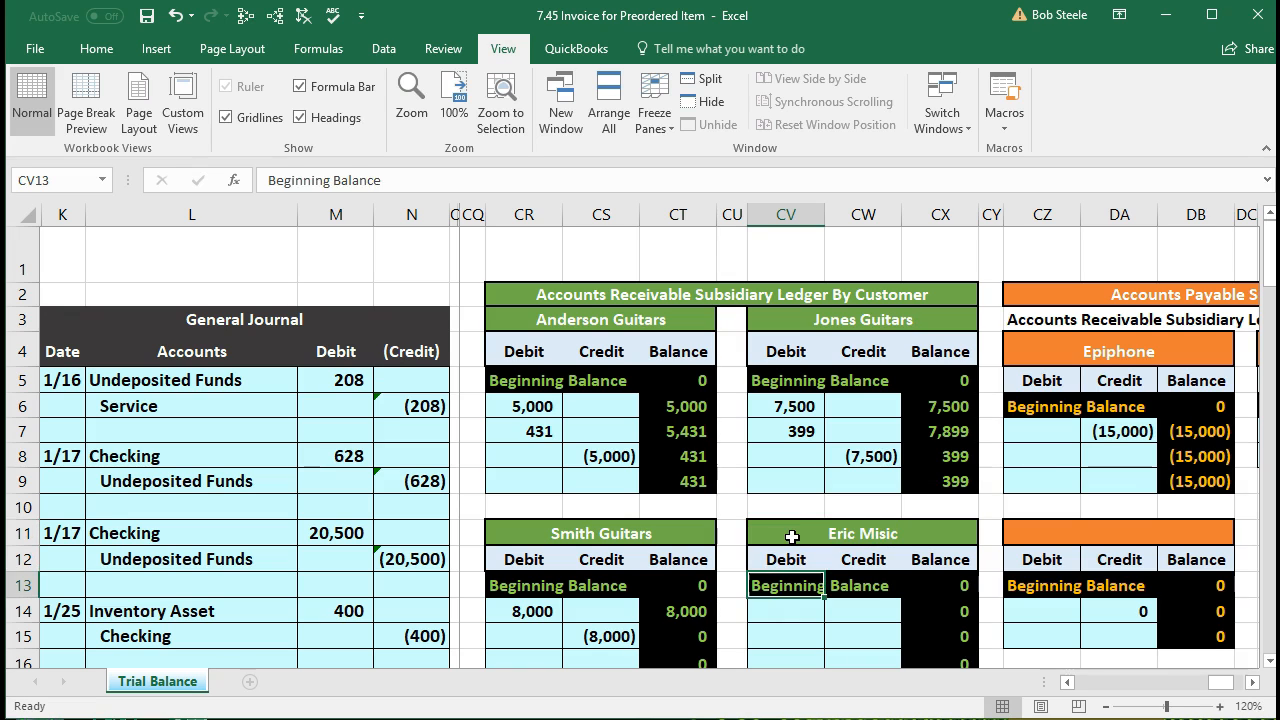
{"action": "scroll", "coordinate": [791, 537], "scroll_direction": "down", "scroll_amount": 3}
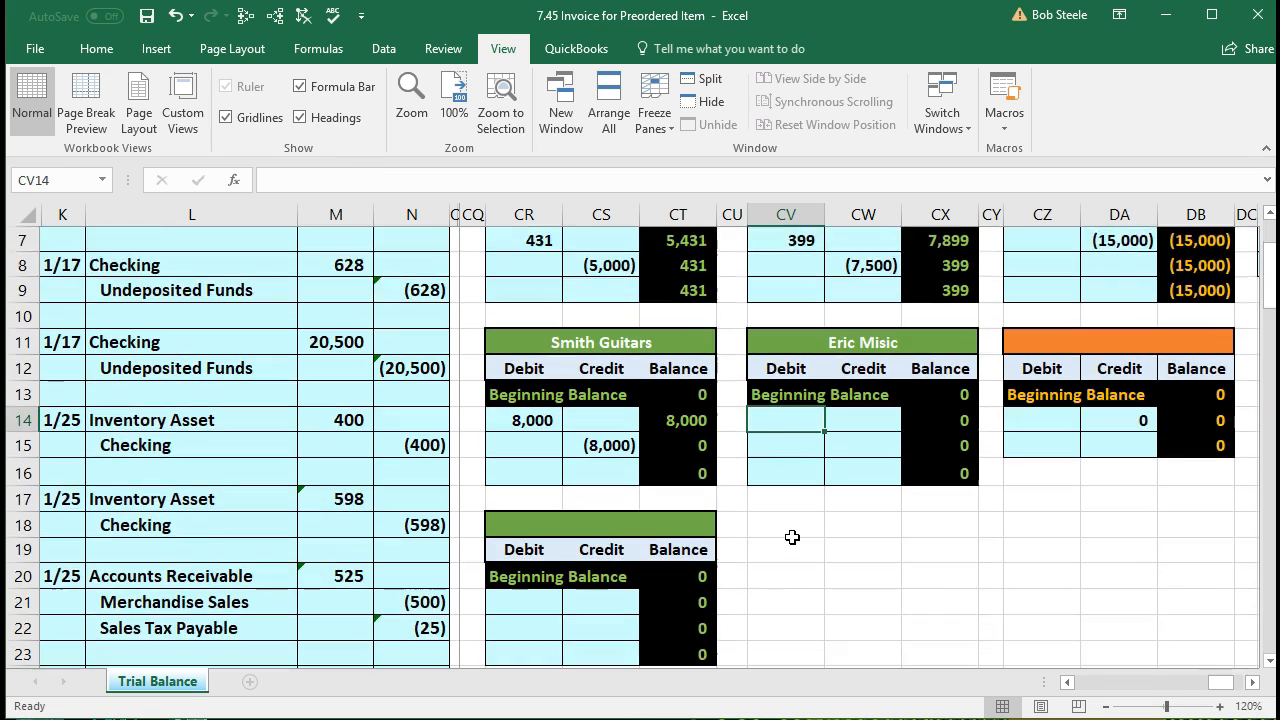
{"action": "scroll", "coordinate": [791, 537], "scroll_direction": "up", "scroll_amount": 1}
{"action": "scroll", "coordinate": [791, 537], "scroll_direction": "up", "scroll_amount": 1}
Step: Link the ledger's 1/25 debit to the journal's 525 in M20 and check the 1,355 AR total
{"action": "type", "text": "="}
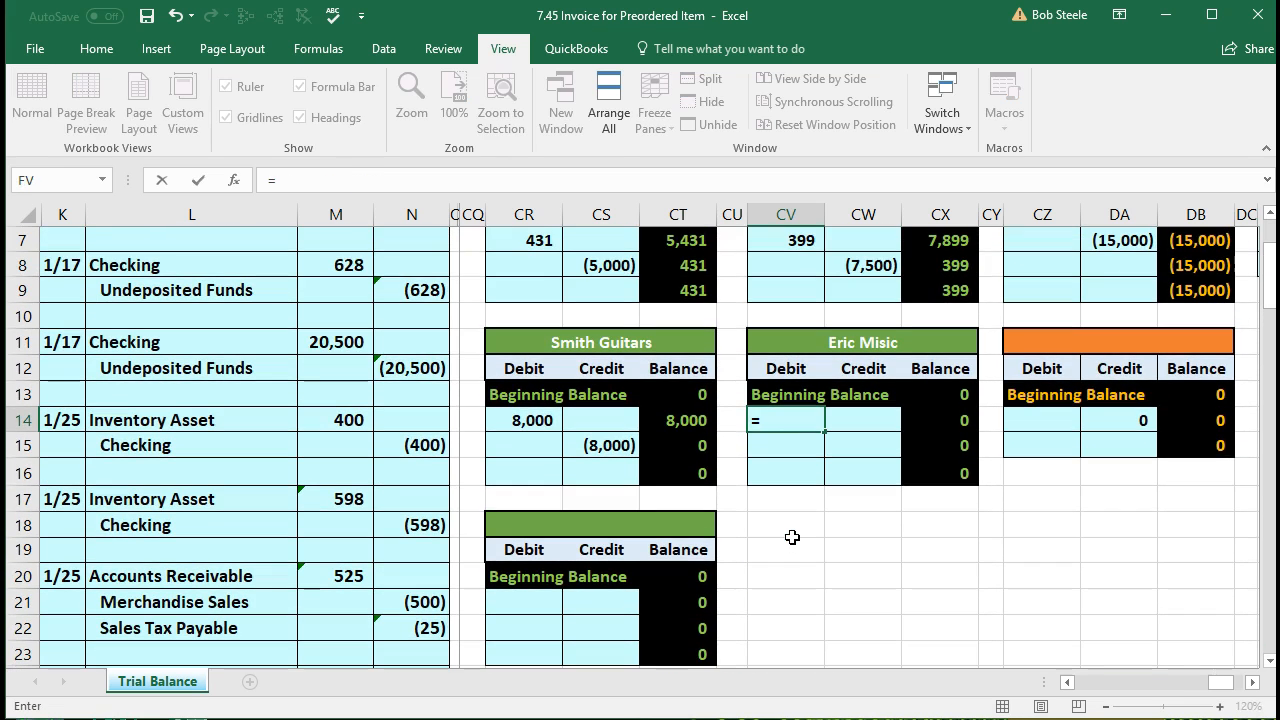
{"action": "left_click", "coordinate": [345, 580]}
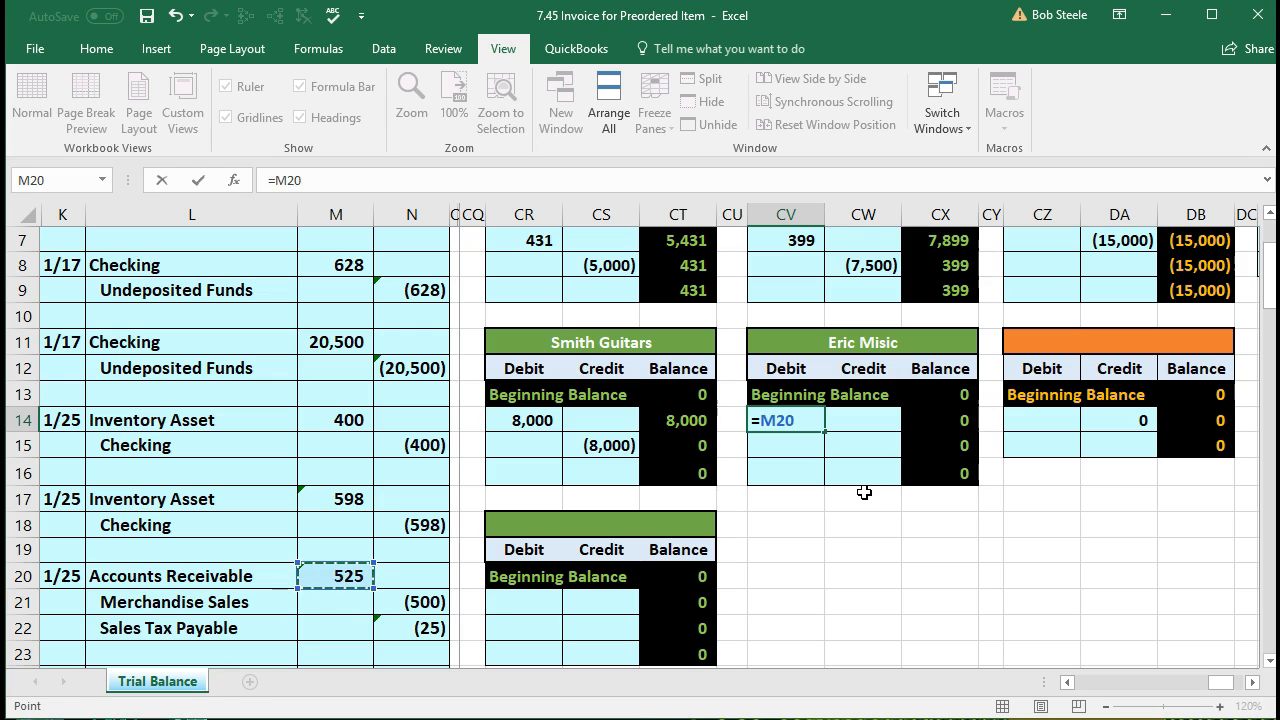
{"action": "key", "text": "Return"}
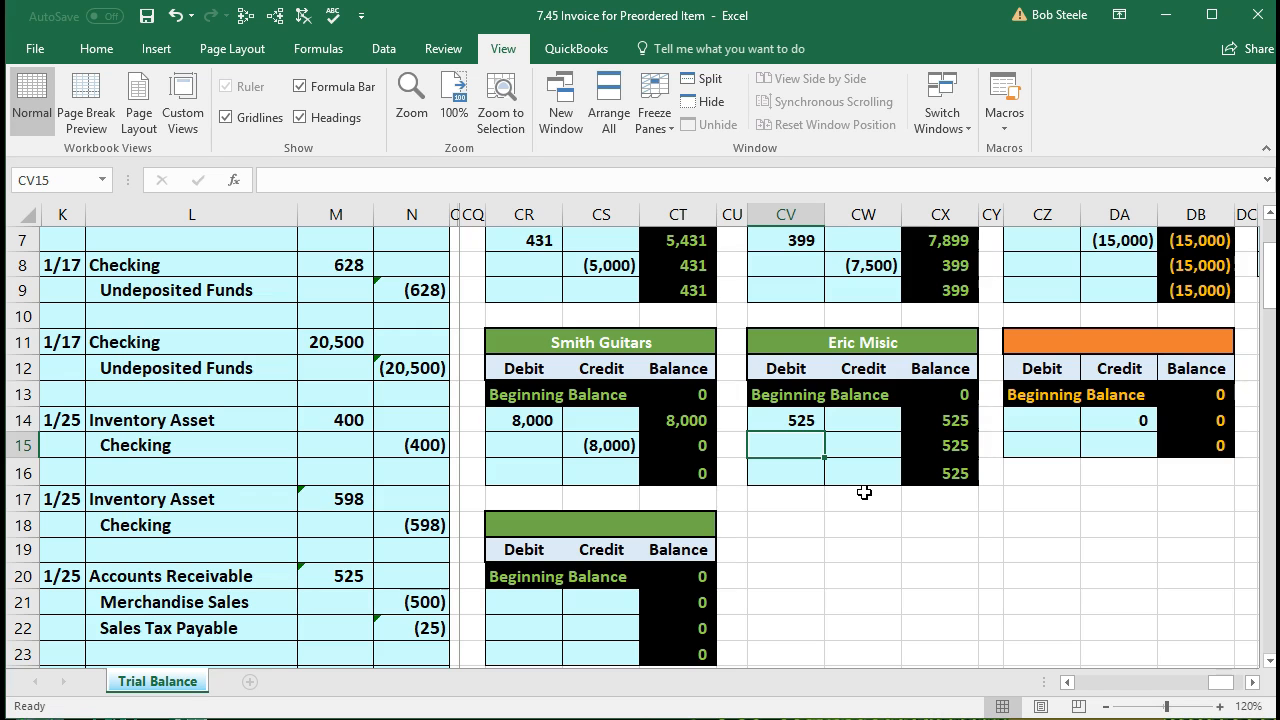
{"action": "scroll", "coordinate": [864, 492], "scroll_direction": "up", "scroll_amount": 2}
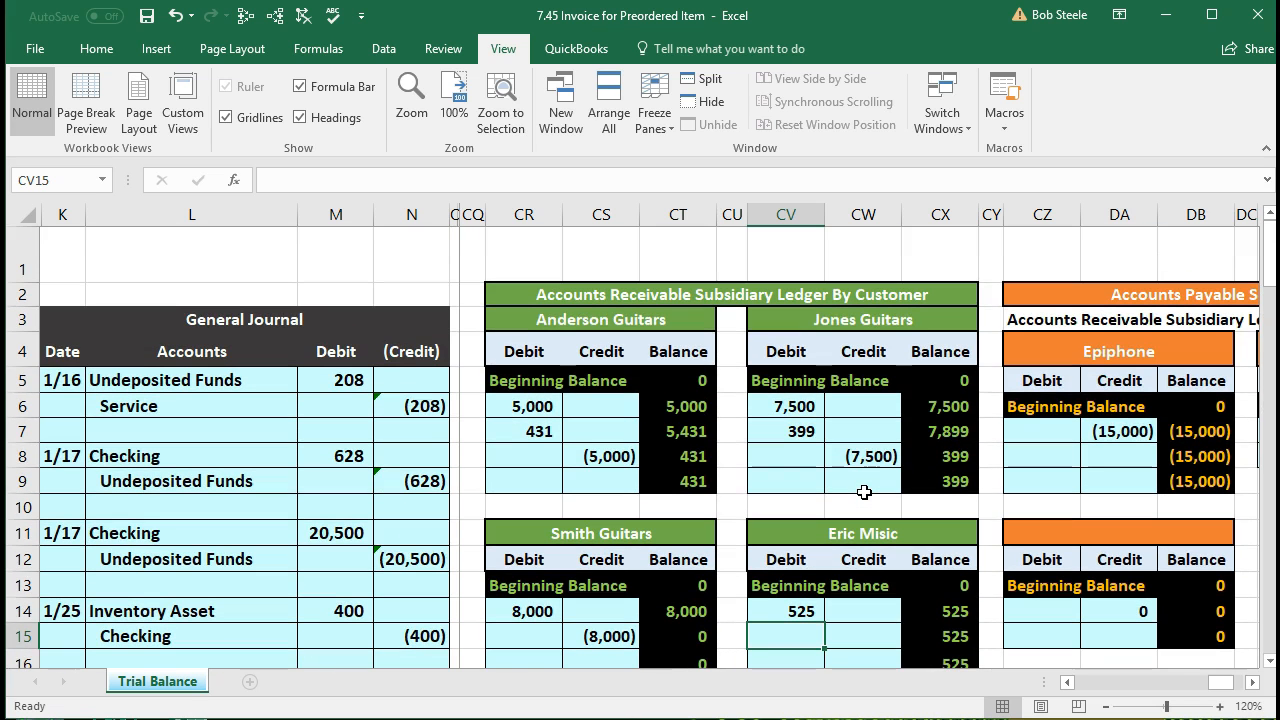
{"action": "scroll", "coordinate": [864, 492], "scroll_direction": "down", "scroll_amount": 4}
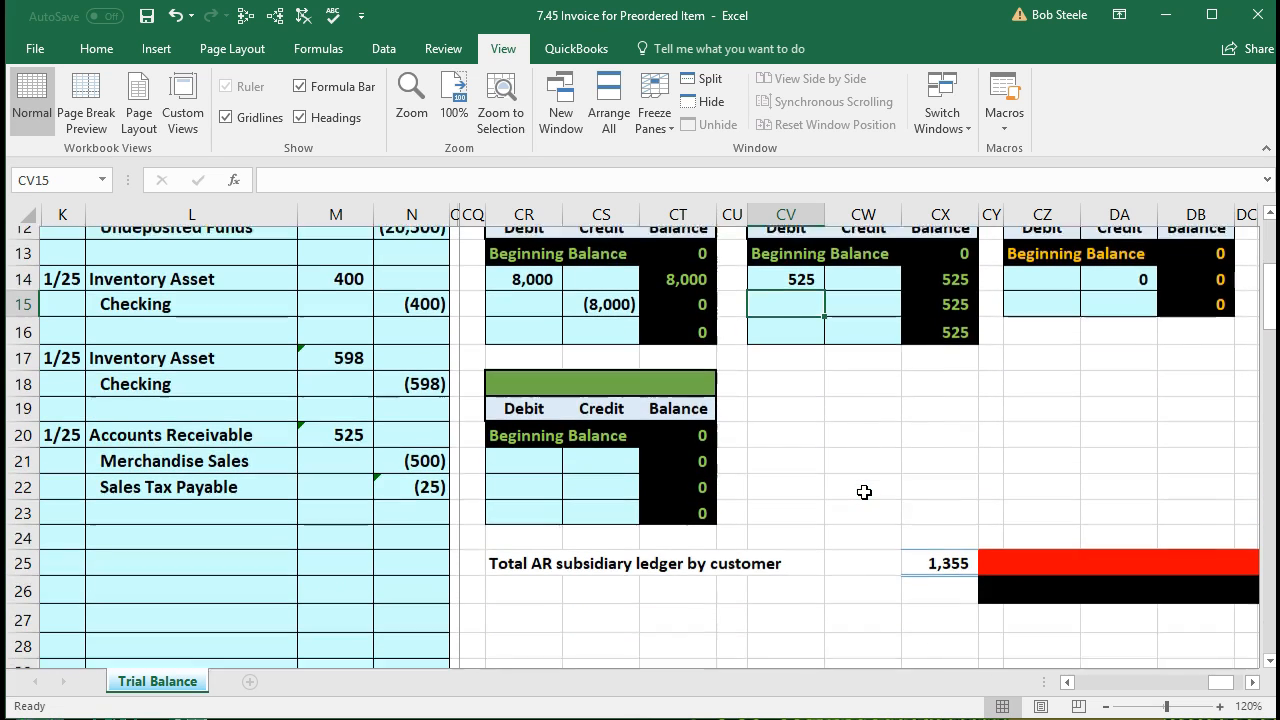
{"action": "left_click", "coordinate": [908, 556]}
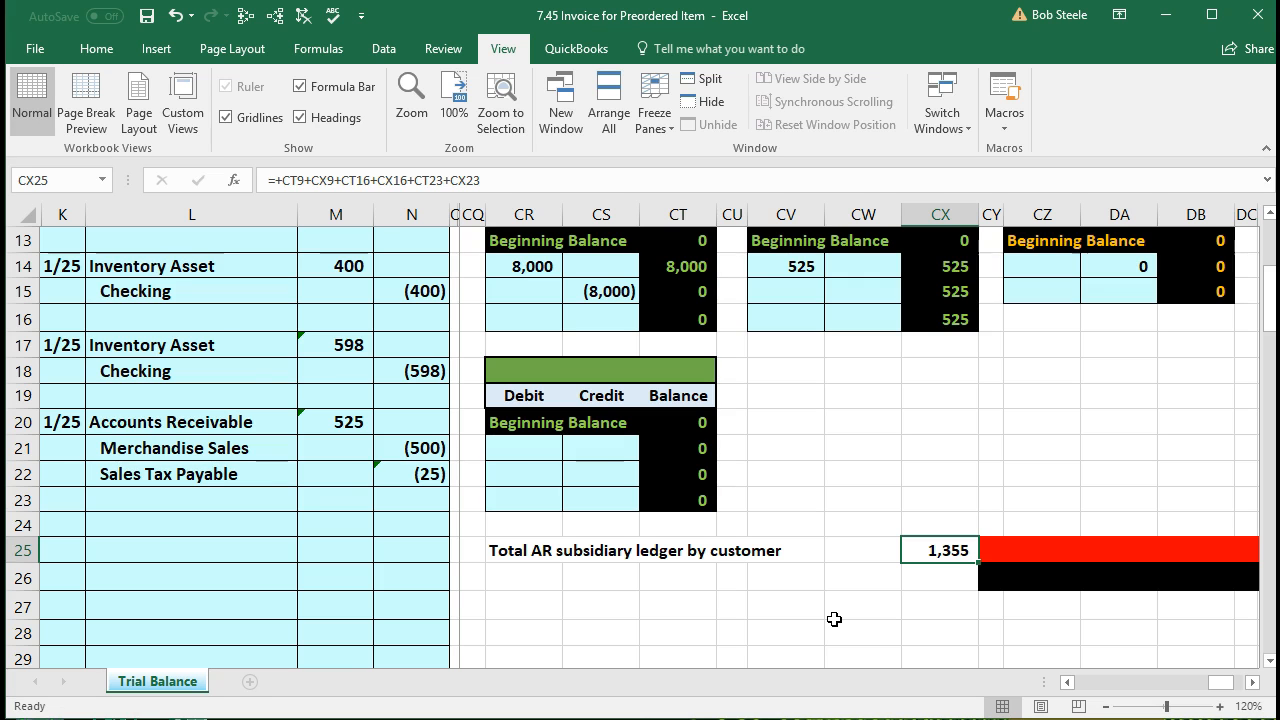
Step: Review the AR subsidiary total formula in CX25, leaving it unchanged at 1,355
{"action": "scroll", "coordinate": [834, 619], "scroll_direction": "up", "scroll_amount": 1}
{"action": "scroll", "coordinate": [834, 619], "scroll_direction": "up", "scroll_amount": 1}
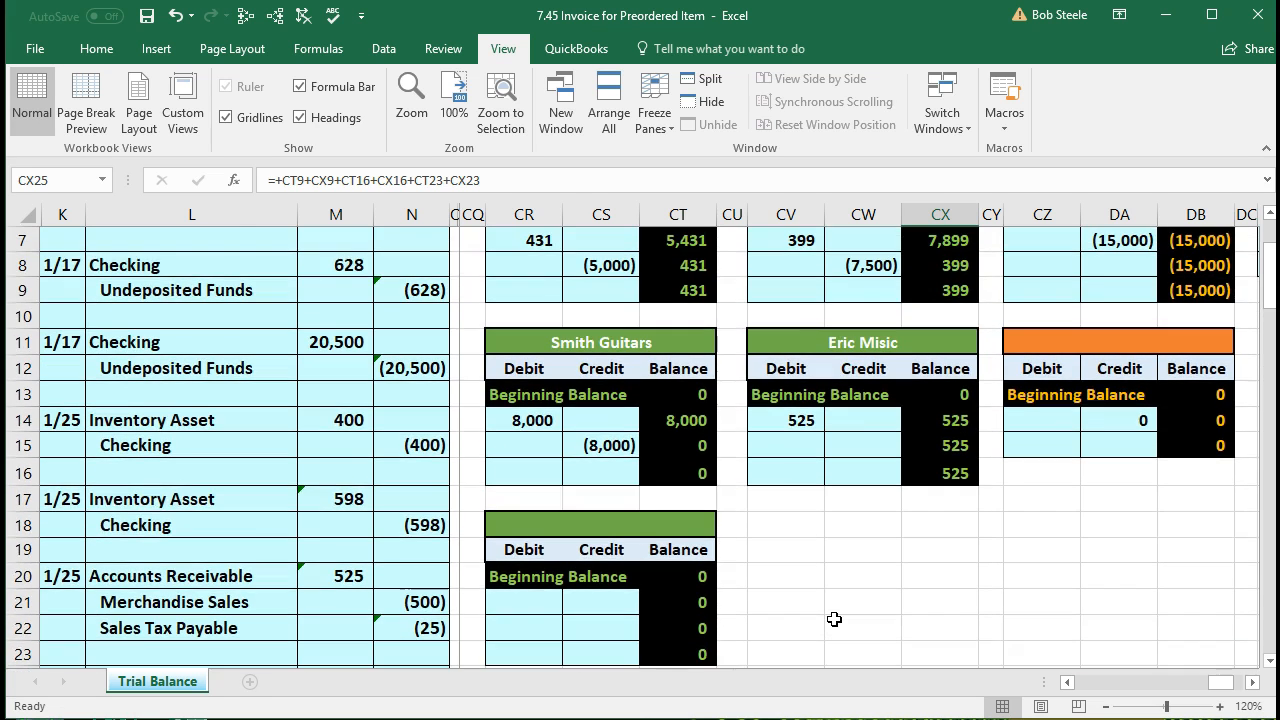
{"action": "scroll", "coordinate": [834, 619], "scroll_direction": "up", "scroll_amount": 2}
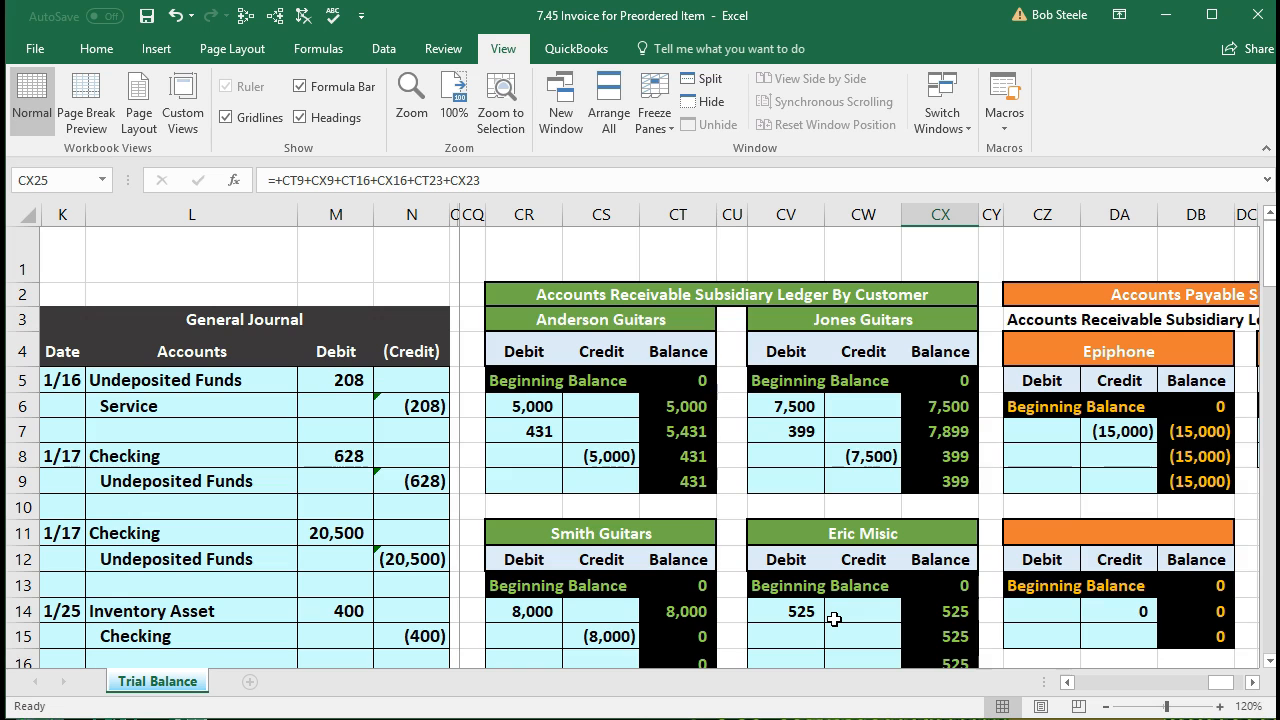
{"action": "scroll", "coordinate": [834, 619], "scroll_direction": "down", "scroll_amount": 3}
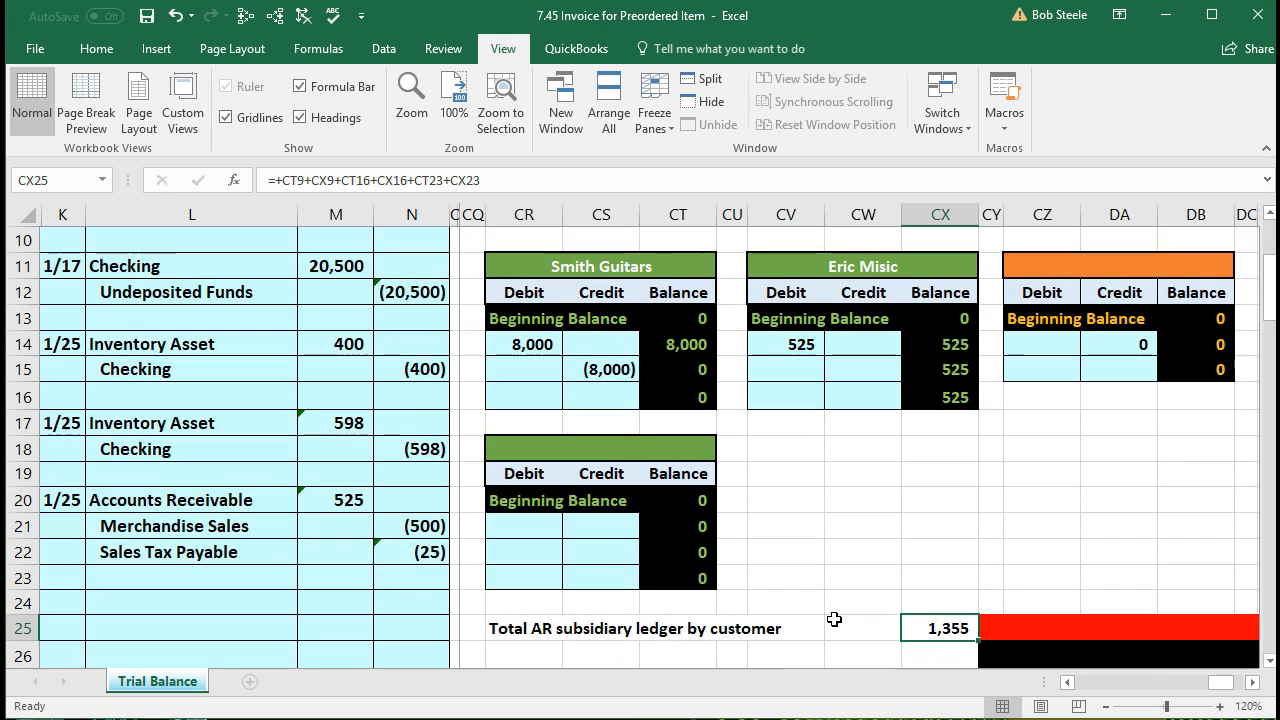
{"action": "double_click", "coordinate": [922, 622]}
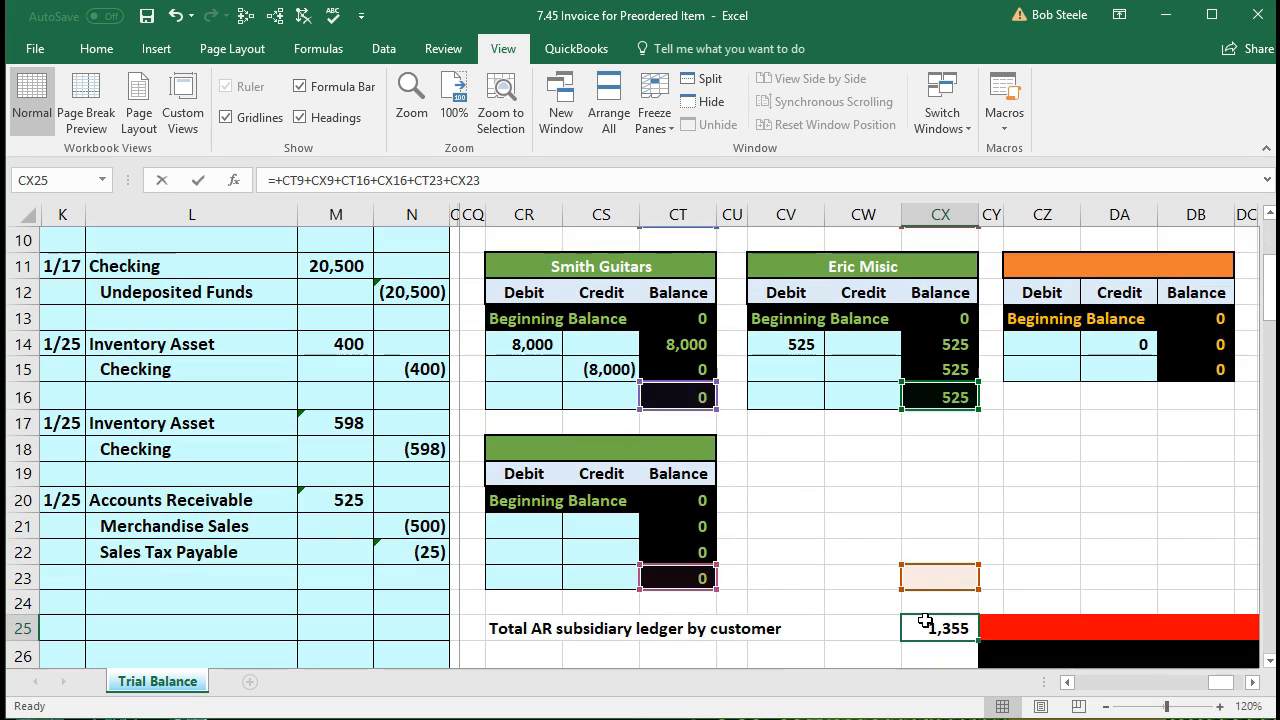
{"action": "key", "text": "Return"}
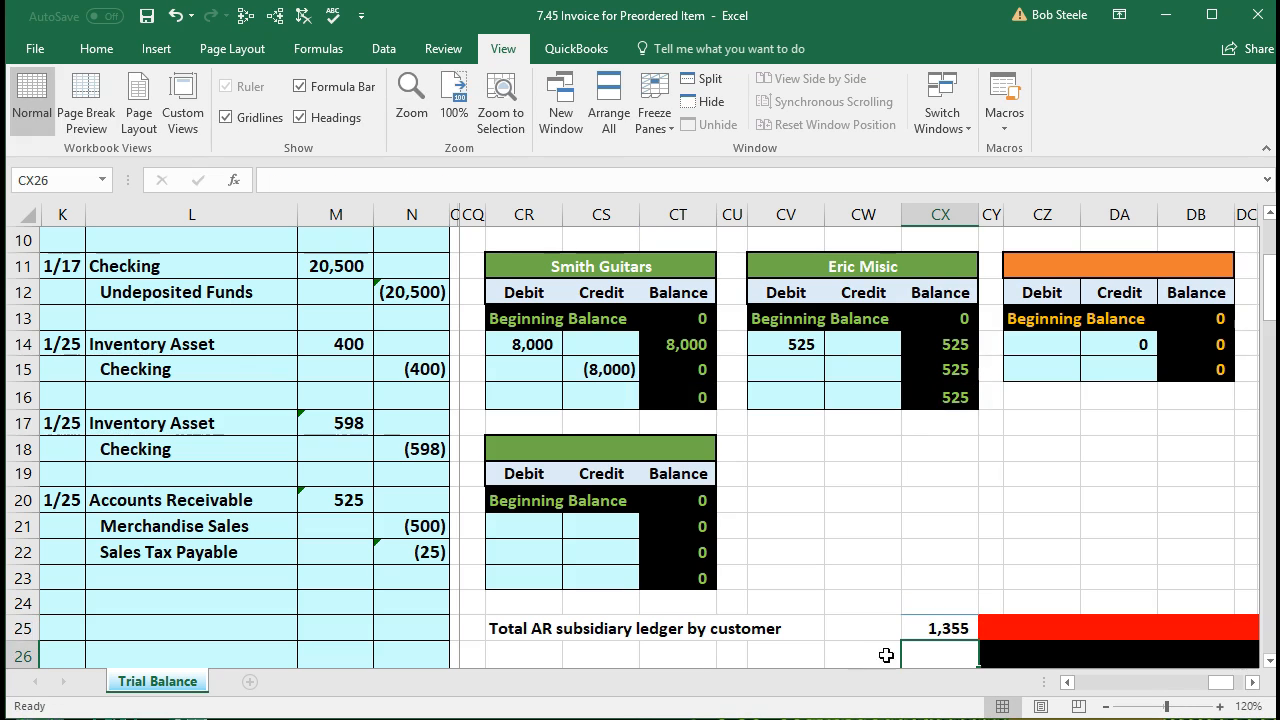
{"action": "left_click", "coordinate": [930, 628]}
{"action": "double_click", "coordinate": [932, 628]}
{"action": "key", "text": "Return"}
Step: Navigate up to row 1 and left toward the inventory cost records
{"action": "key", "text": "Left"}
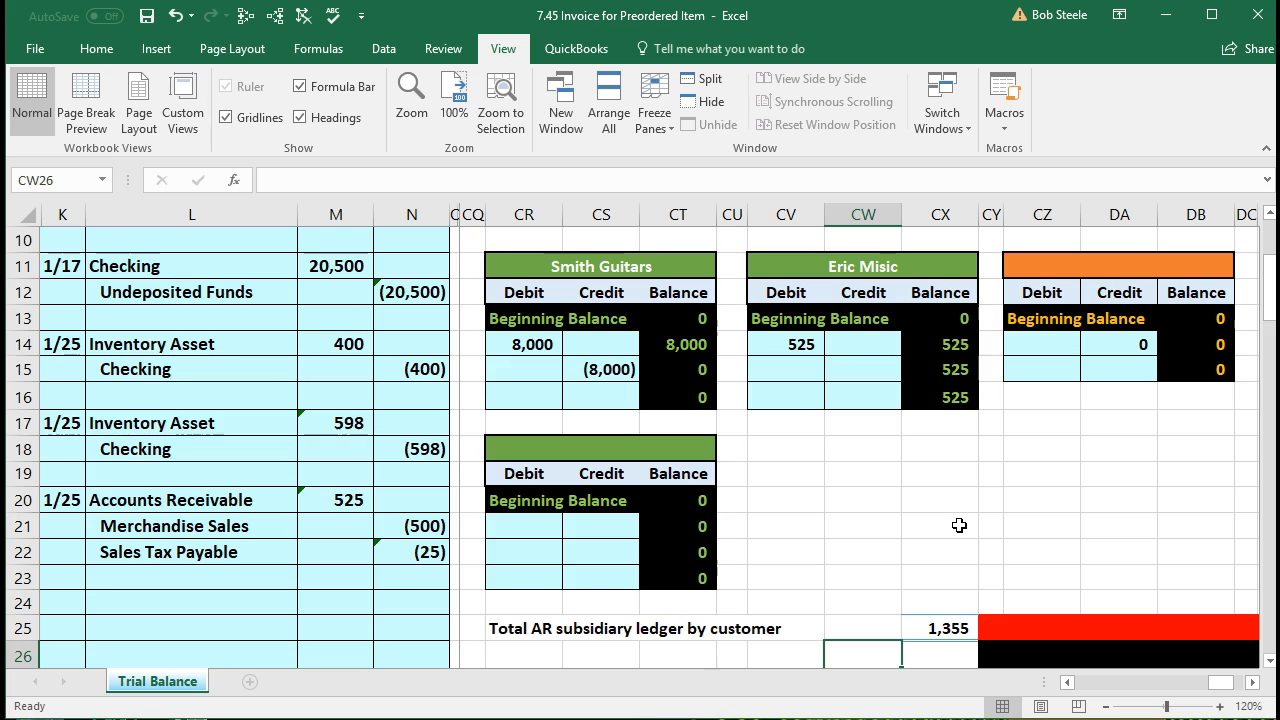
{"action": "key", "text": "Up"}
{"action": "key", "text": "Up"}
{"action": "key", "text": "Up"}
{"action": "key", "text": "Up"}
{"action": "key", "text": "Up"}
{"action": "key", "text": "Up"}
{"action": "key", "text": "Up"}
{"action": "key", "text": "Up"}
{"action": "key", "text": "Up"}
{"action": "key", "text": "Up"}
{"action": "key", "text": "Up"}
{"action": "key", "text": "Up"}
{"action": "key", "text": "Up"}
{"action": "key", "text": "Up"}
{"action": "key", "text": "Up"}
{"action": "key", "text": "Up"}
{"action": "key", "text": "Up"}
{"action": "key", "text": "Up"}
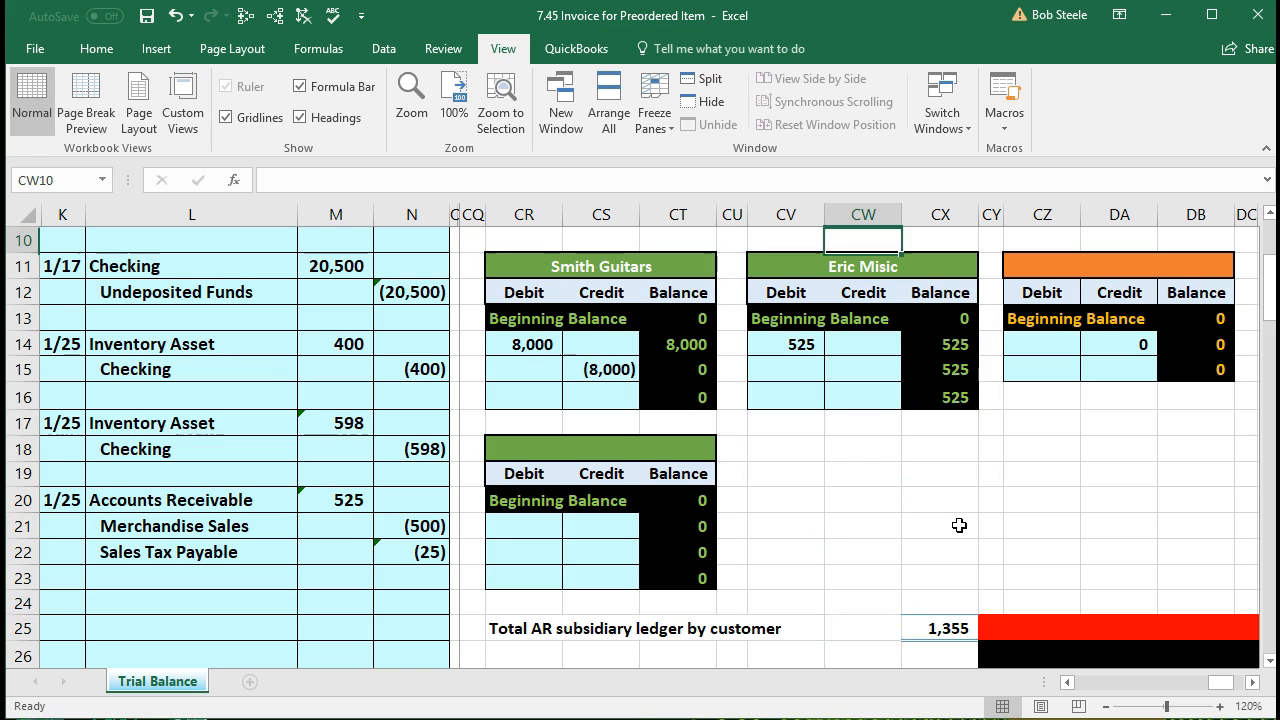
{"action": "key", "text": "Up"}
{"action": "key", "text": "Up"}
{"action": "key", "text": "Up"}
{"action": "key", "text": "Up"}
{"action": "key", "text": "Up"}
{"action": "key", "text": "Up"}
{"action": "key", "text": "Up"}
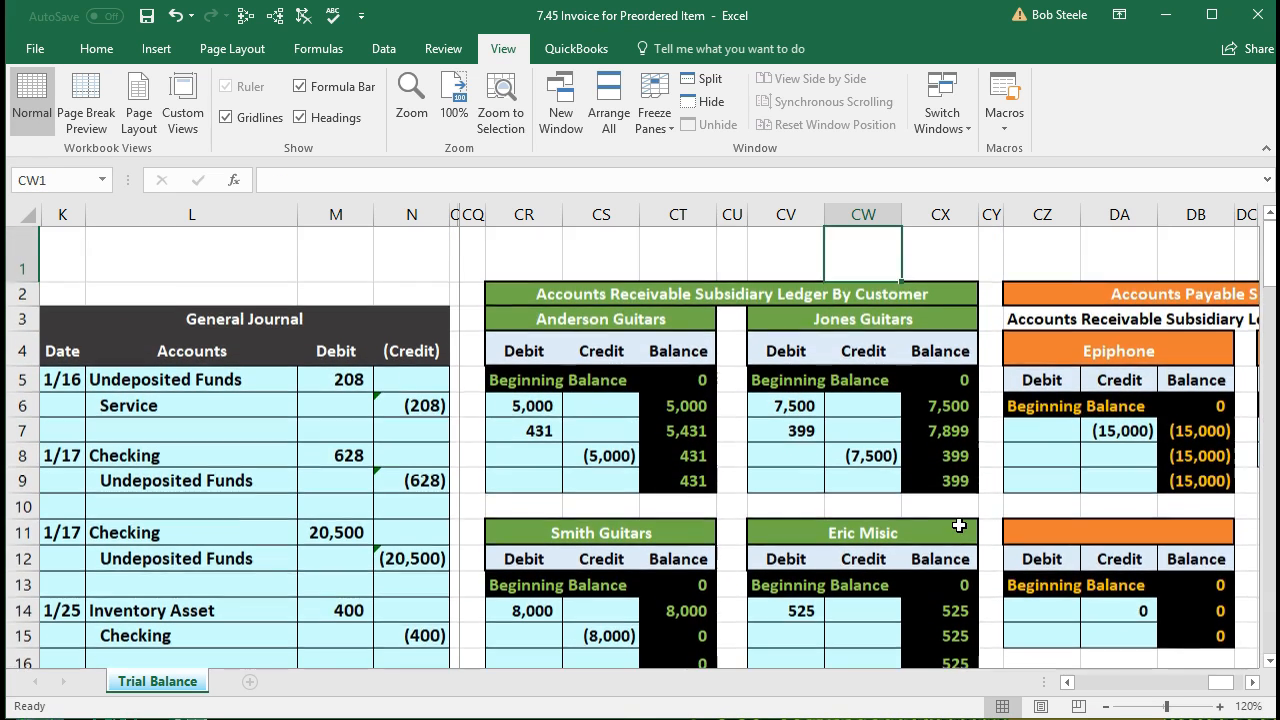
{"action": "key", "text": "Left"}
{"action": "key", "text": "Left"}
{"action": "key", "text": "Left"}
{"action": "key", "text": "Left"}
{"action": "key", "text": "Left"}
{"action": "key", "text": "Left"}
{"action": "key", "text": "Left"}
{"action": "key", "text": "Left"}
{"action": "key", "text": "Left"}
{"action": "key", "text": "Left"}
{"action": "key", "text": "Left"}
{"action": "key", "text": "Left"}
{"action": "key", "text": "Left"}
{"action": "key", "text": "Left"}
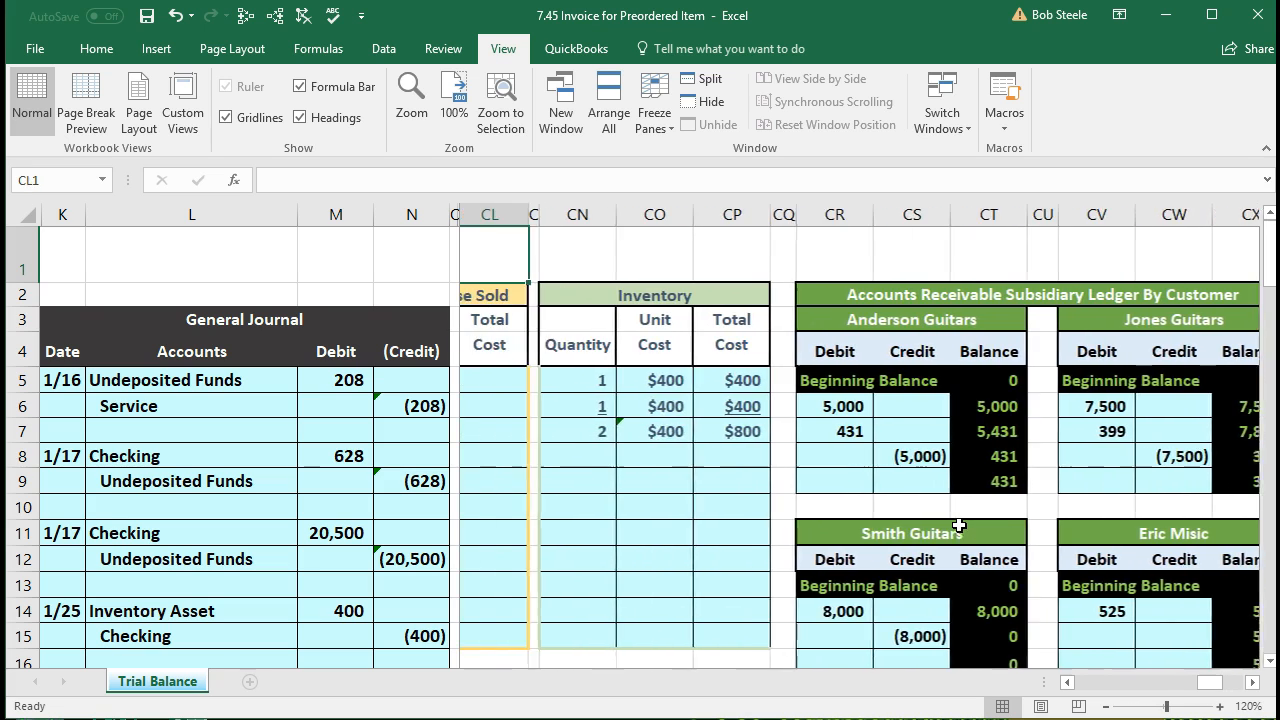
{"action": "key", "text": "Left"}
{"action": "key", "text": "Left"}
{"action": "key", "text": "Left"}
{"action": "key", "text": "Left"}
{"action": "key", "text": "Left"}
{"action": "key", "text": "Left"}
{"action": "key", "text": "Left"}
{"action": "key", "text": "Left"}
{"action": "key", "text": "Left"}
{"action": "key", "text": "Left"}
{"action": "key", "text": "Left"}
{"action": "key", "text": "Left"}
{"action": "key", "text": "Left"}
{"action": "key", "text": "Left"}
{"action": "key", "text": "Left"}
{"action": "key", "text": "Left"}
{"action": "key", "text": "Left"}
{"action": "key", "text": "Left"}
{"action": "key", "text": "Left"}
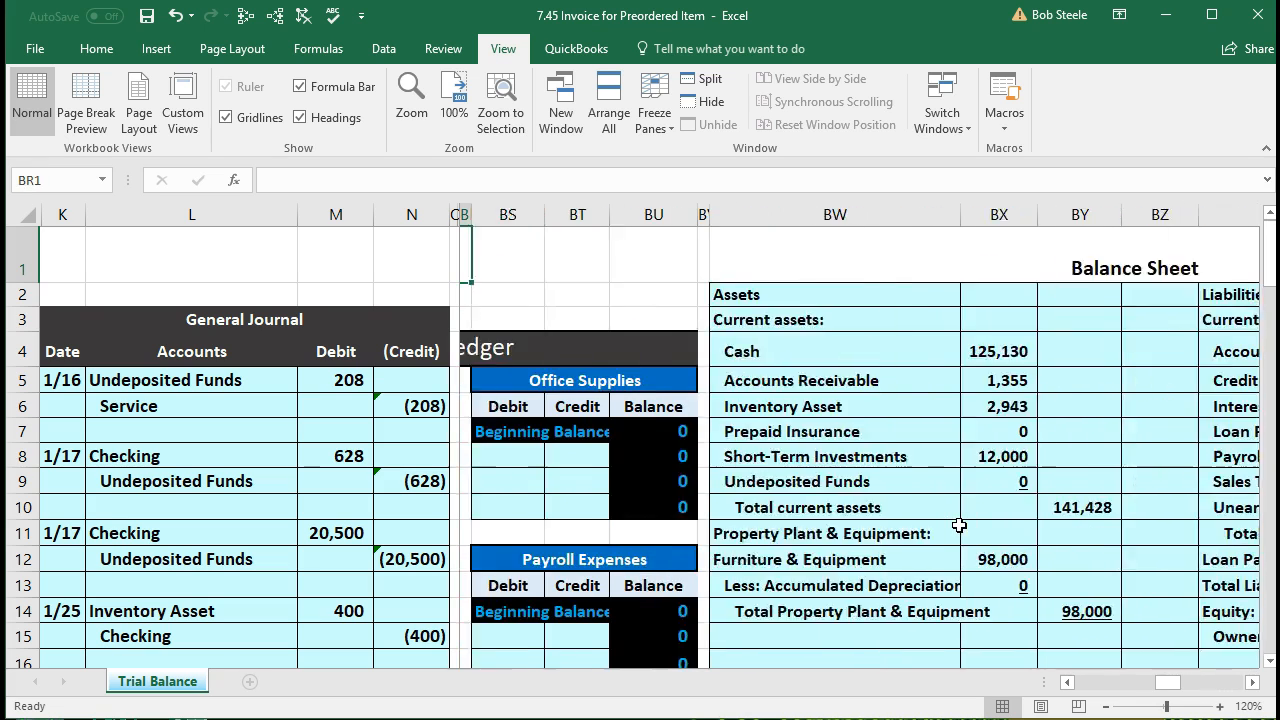
Step: Check the Accounts Receivable general ledger balance of 1,355, then move left to the trial balance
{"action": "key", "text": "Left"}
{"action": "key", "text": "Left"}
{"action": "key", "text": "Left"}
{"action": "key", "text": "Left"}
{"action": "key", "text": "Left"}
{"action": "key", "text": "Left"}
{"action": "key", "text": "Left"}
{"action": "key", "text": "Left"}
{"action": "key", "text": "Left"}
{"action": "key", "text": "Left"}
{"action": "key", "text": "Left"}
{"action": "key", "text": "Left"}
{"action": "key", "text": "Left"}
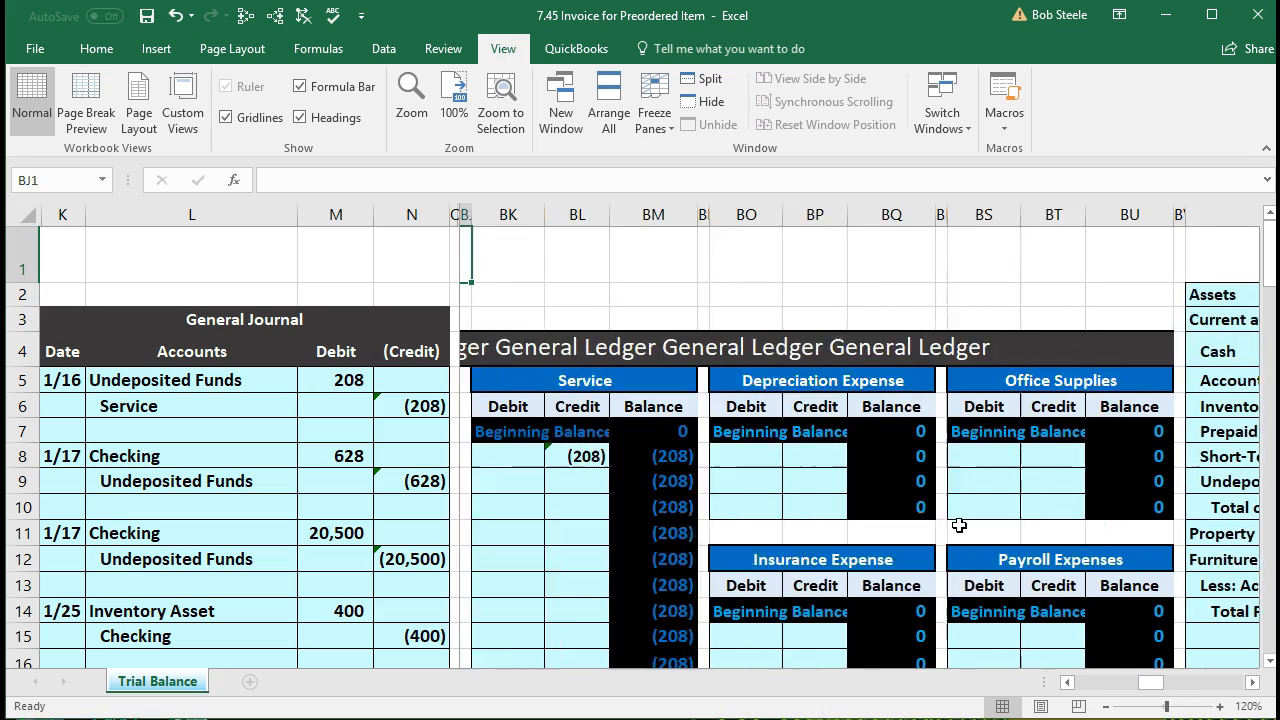
{"action": "key", "text": "Left"}
{"action": "key", "text": "Left"}
{"action": "key", "text": "Left"}
{"action": "key", "text": "Left"}
{"action": "key", "text": "Left"}
{"action": "key", "text": "Left"}
{"action": "key", "text": "Left"}
{"action": "key", "text": "Left"}
{"action": "key", "text": "Left"}
{"action": "key", "text": "Left"}
{"action": "key", "text": "Left"}
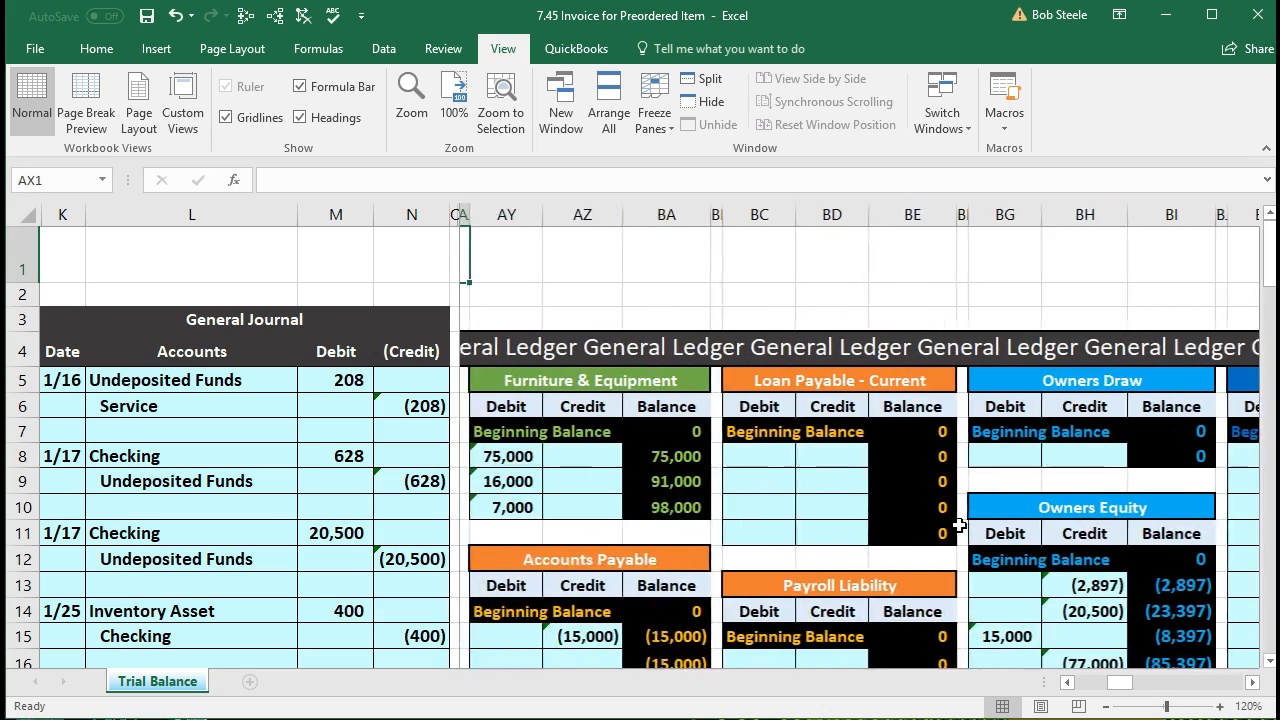
{"action": "key", "text": "Left"}
{"action": "key", "text": "Left"}
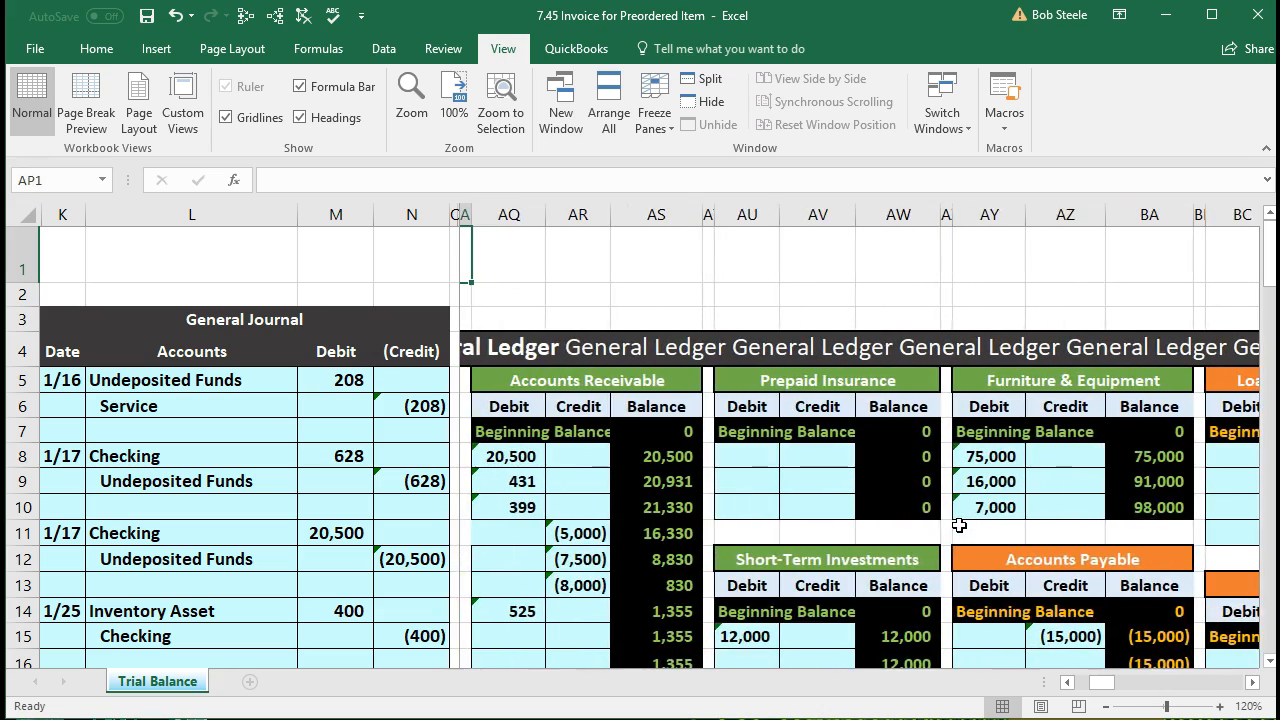
{"action": "scroll", "coordinate": [647, 541], "scroll_direction": "down", "scroll_amount": 2}
{"action": "left_click", "coordinate": [657, 524]}
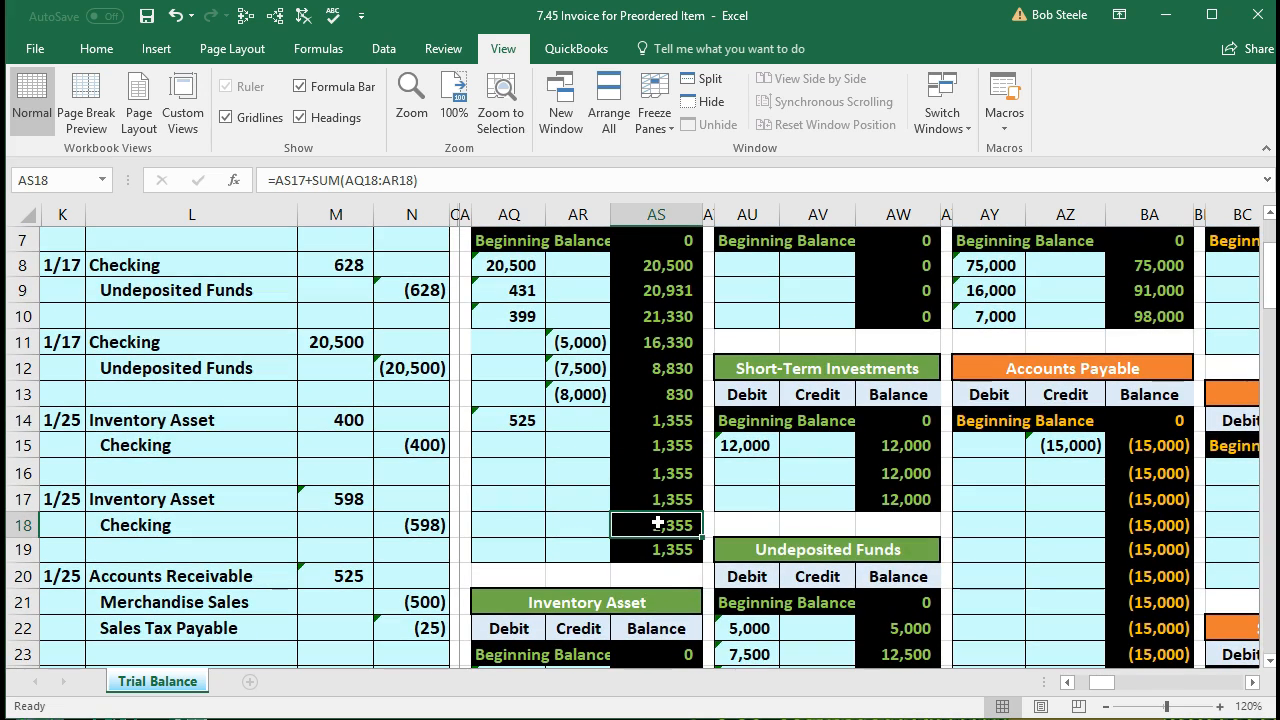
{"action": "key", "text": "Left"}
{"action": "key", "text": "Left"}
{"action": "key", "text": "Left"}
{"action": "key", "text": "Left"}
{"action": "key", "text": "Left"}
{"action": "key", "text": "Left"}
{"action": "key", "text": "Left"}
{"action": "key", "text": "Left"}
{"action": "key", "text": "Left"}
{"action": "key", "text": "Left"}
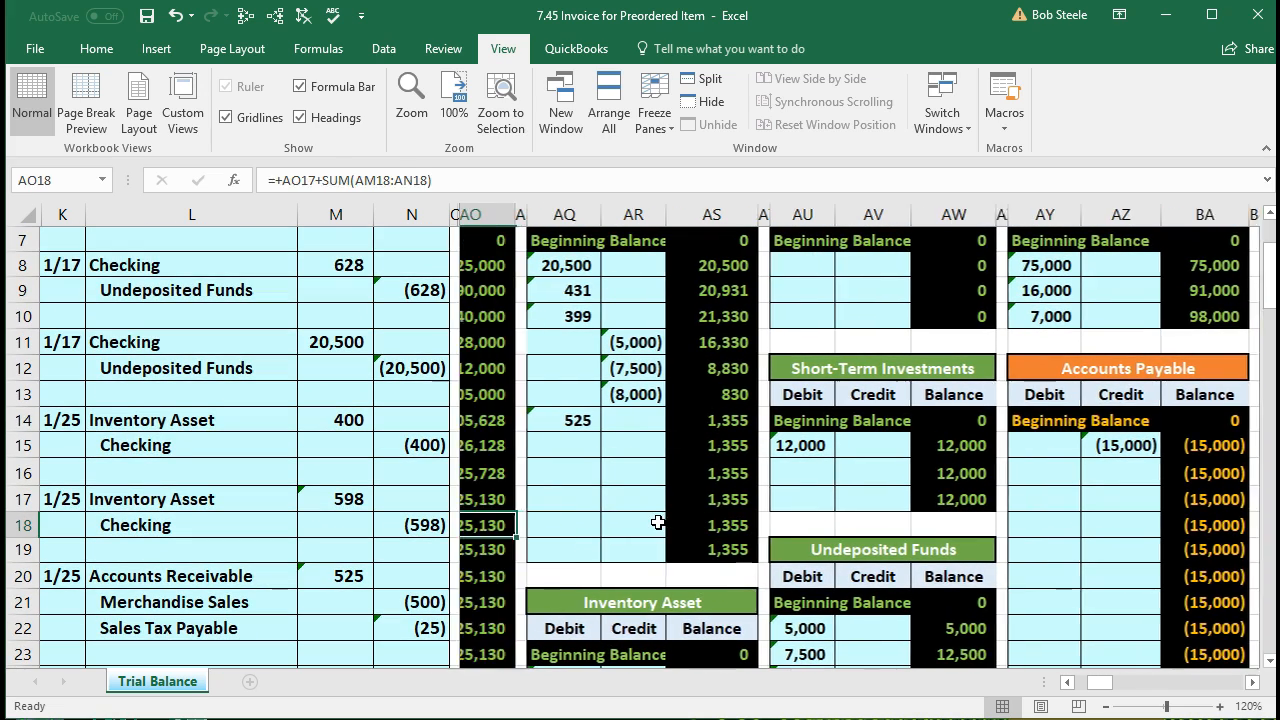
{"action": "key", "text": "Left"}
{"action": "scroll", "coordinate": [658, 522], "scroll_direction": "up", "scroll_amount": 2}
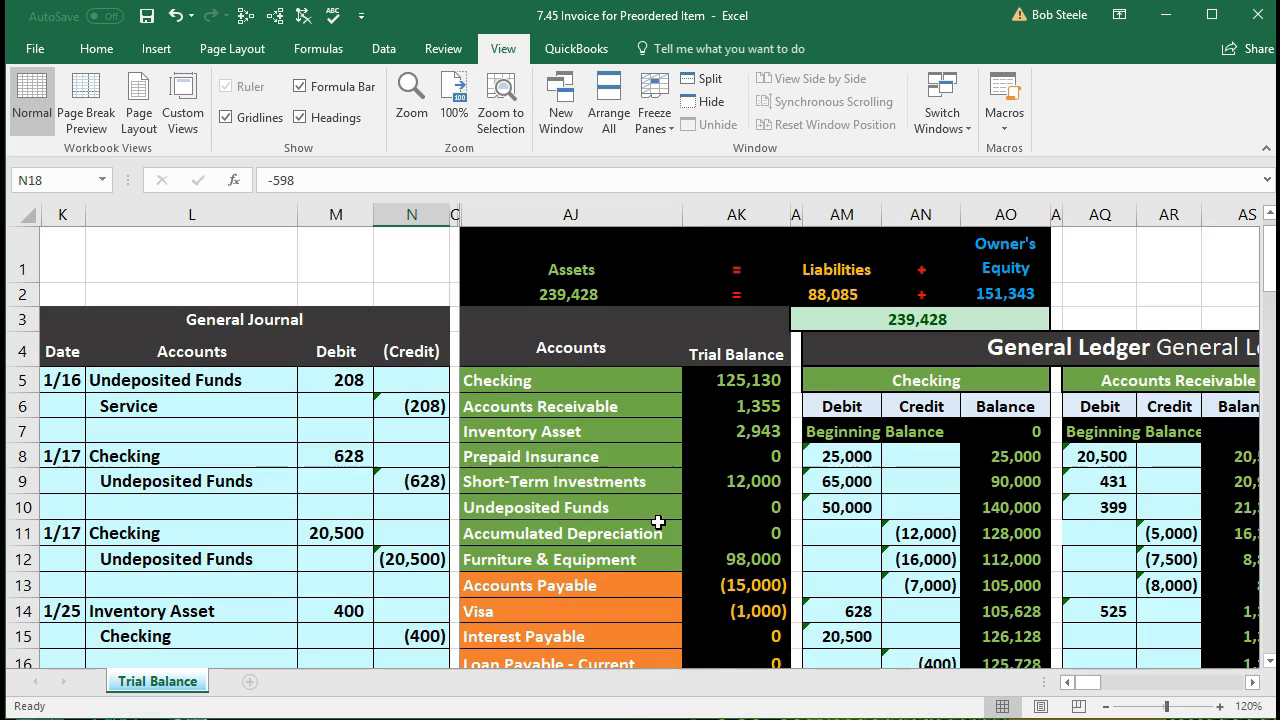
Step: Check the source formulas of the Accounts Receivable and Accounts Payable trial balance figures
{"action": "left_click", "coordinate": [760, 407]}
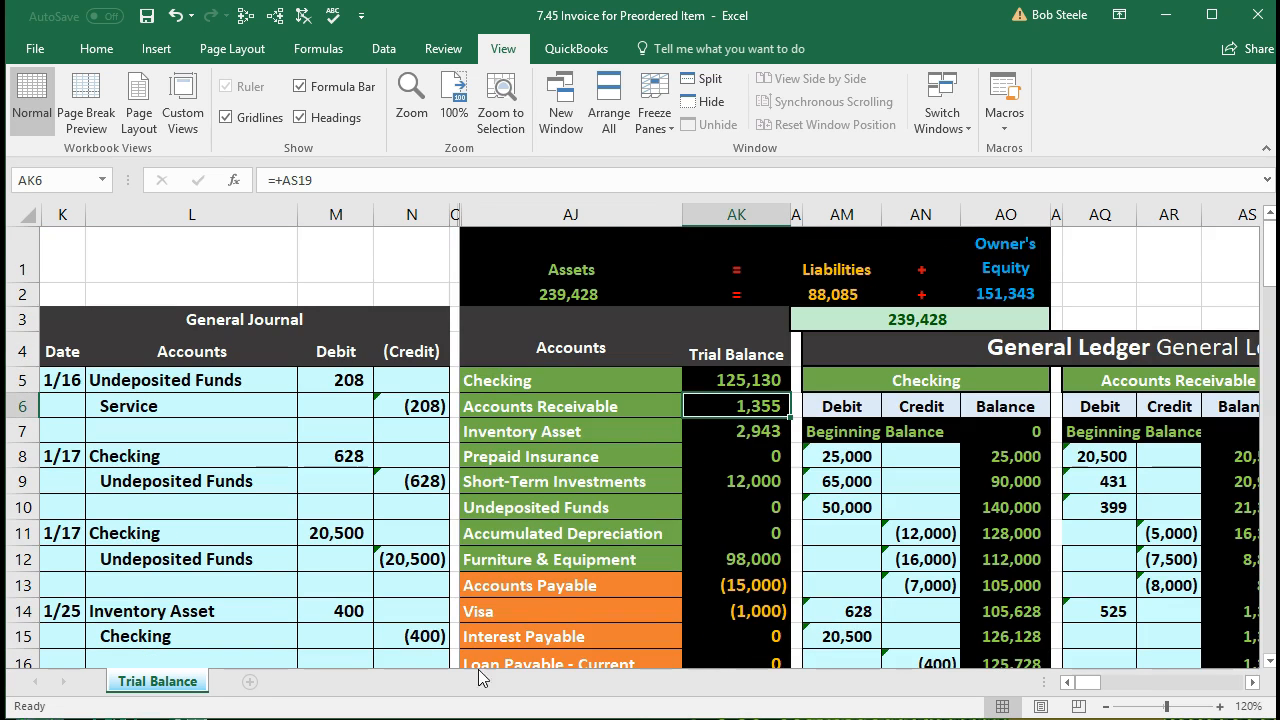
{"action": "left_click", "coordinate": [738, 585]}
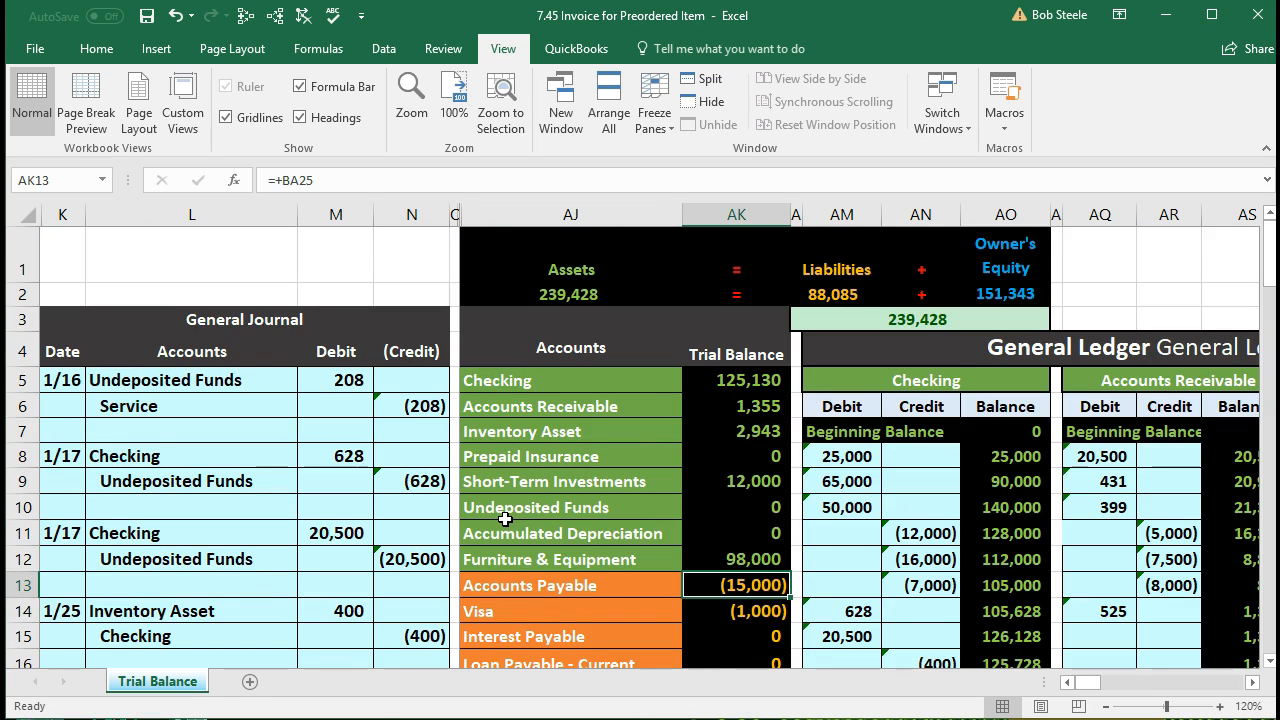
{"action": "scroll", "coordinate": [505, 519], "scroll_direction": "down", "scroll_amount": 1}
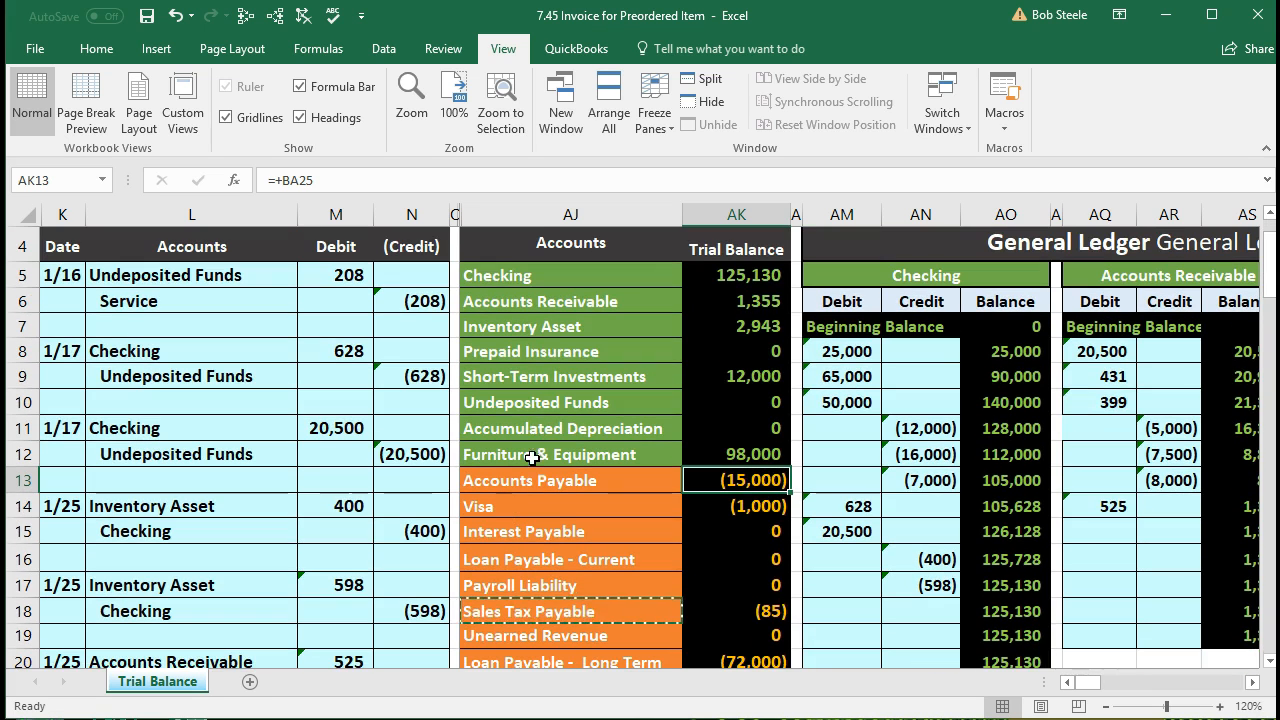
{"action": "left_click_drag", "start_coordinate": [537, 324], "coordinate": [734, 333]}
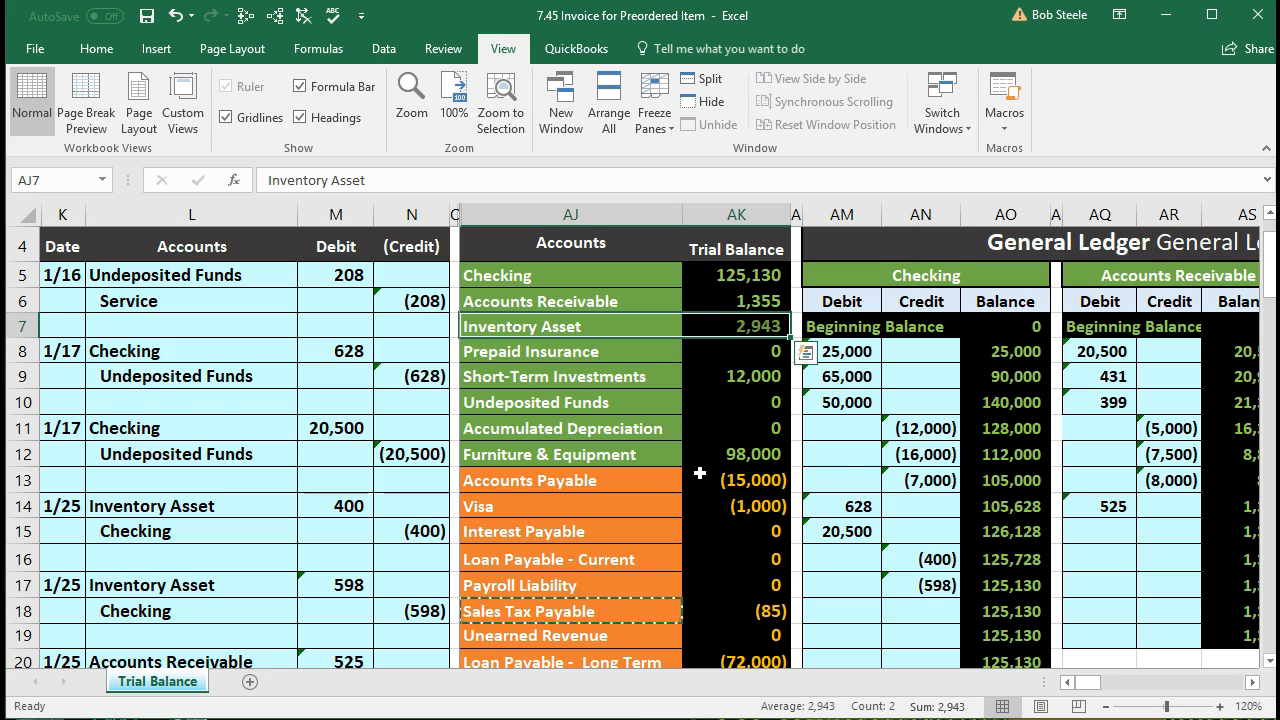
{"action": "scroll", "coordinate": [700, 472], "scroll_direction": "down", "scroll_amount": 1}
{"action": "scroll", "coordinate": [700, 472], "scroll_direction": "down", "scroll_amount": 2}
{"action": "left_click_drag", "start_coordinate": [626, 574], "coordinate": [694, 582]}
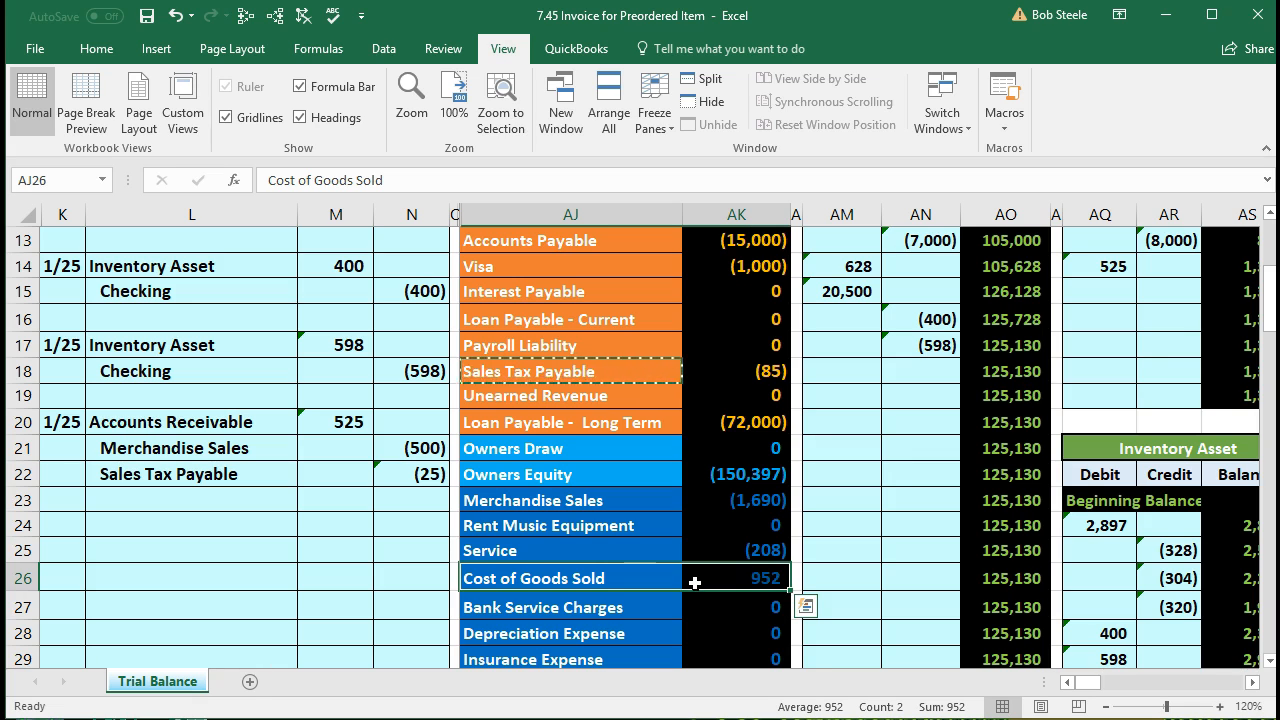
Step: Inspect the journal's 500 Merchandise Sales credit, 525 receivable debit, and the Inventory Asset trial balance figure
{"action": "left_click", "coordinate": [380, 438]}
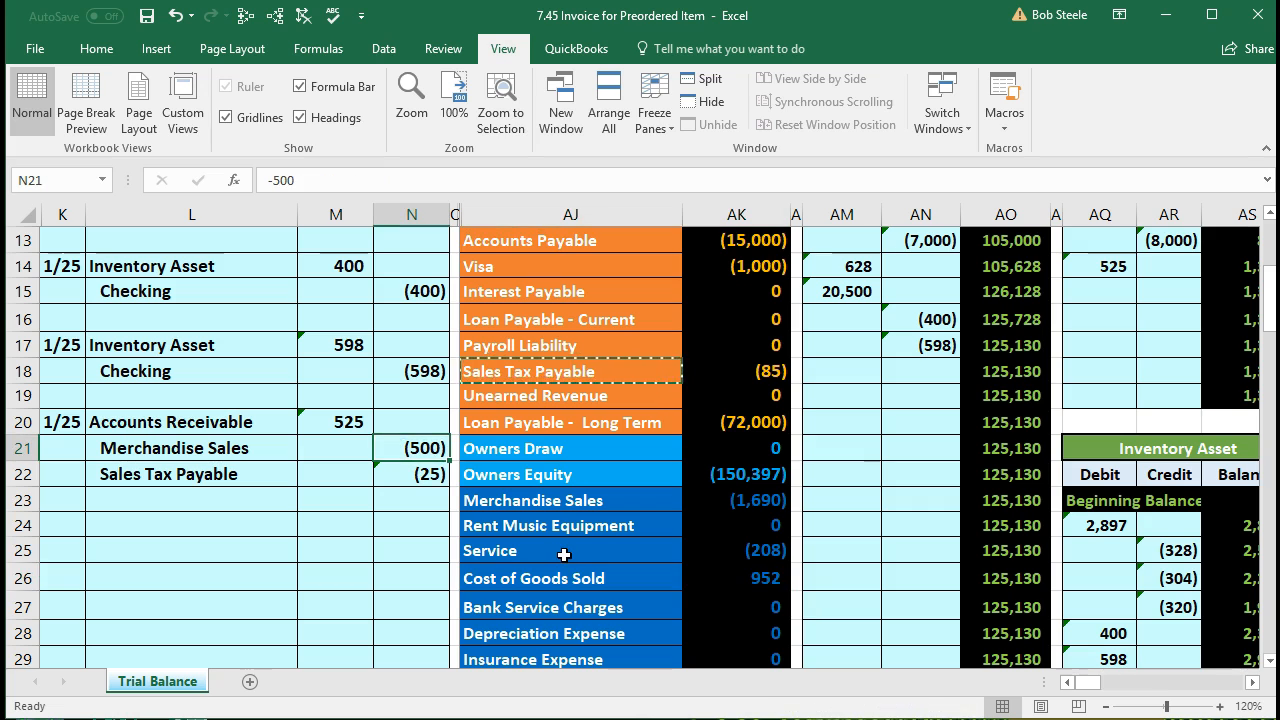
{"action": "left_click", "coordinate": [352, 425]}
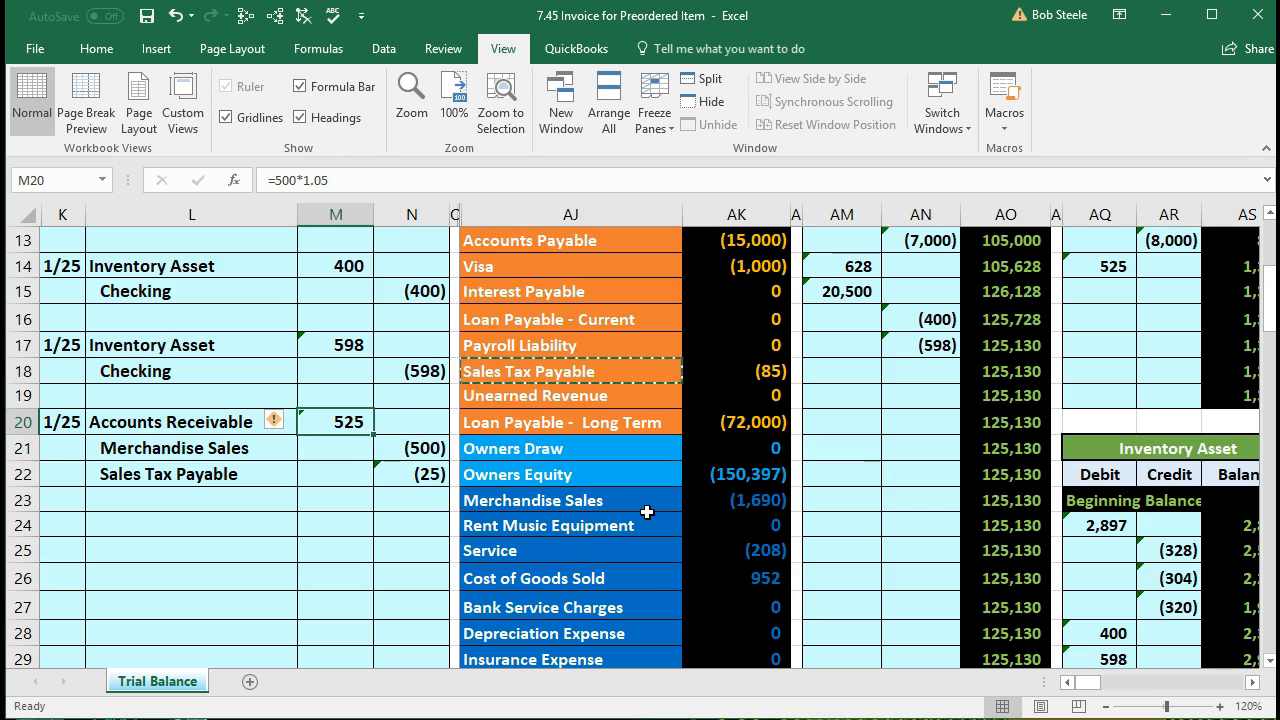
{"action": "scroll", "coordinate": [647, 512], "scroll_direction": "up", "scroll_amount": 4}
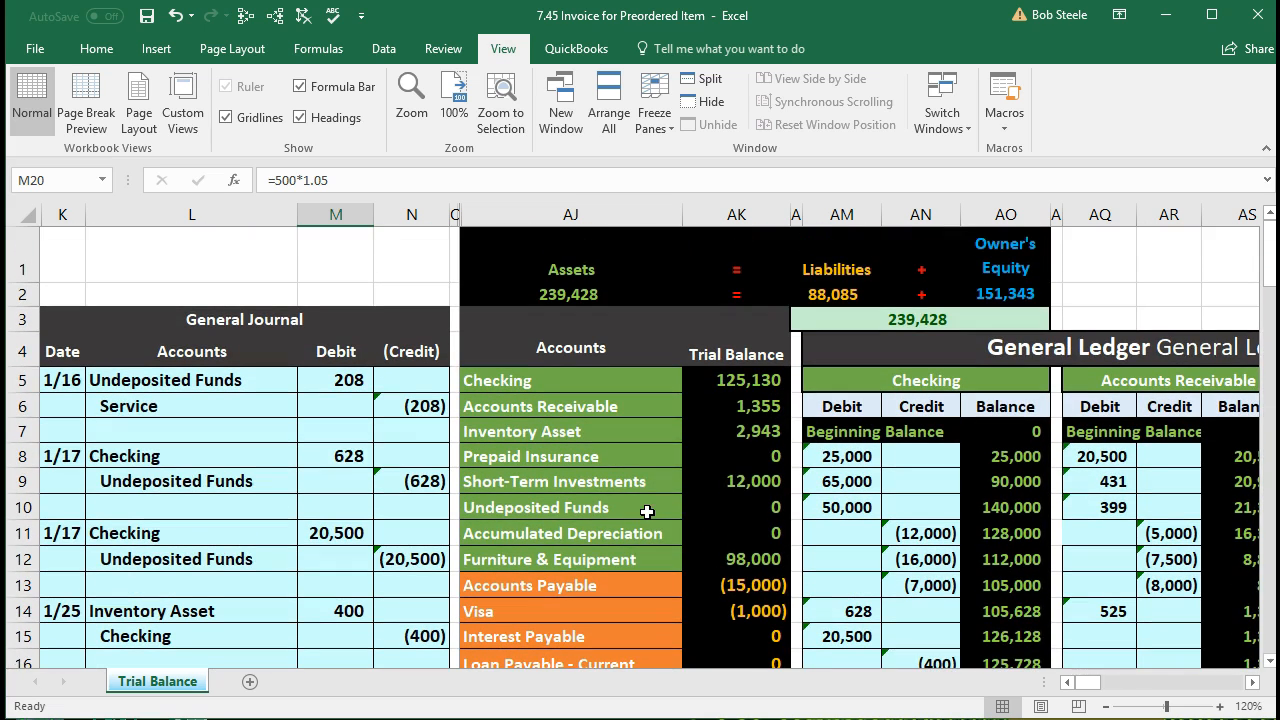
{"action": "left_click", "coordinate": [684, 430]}
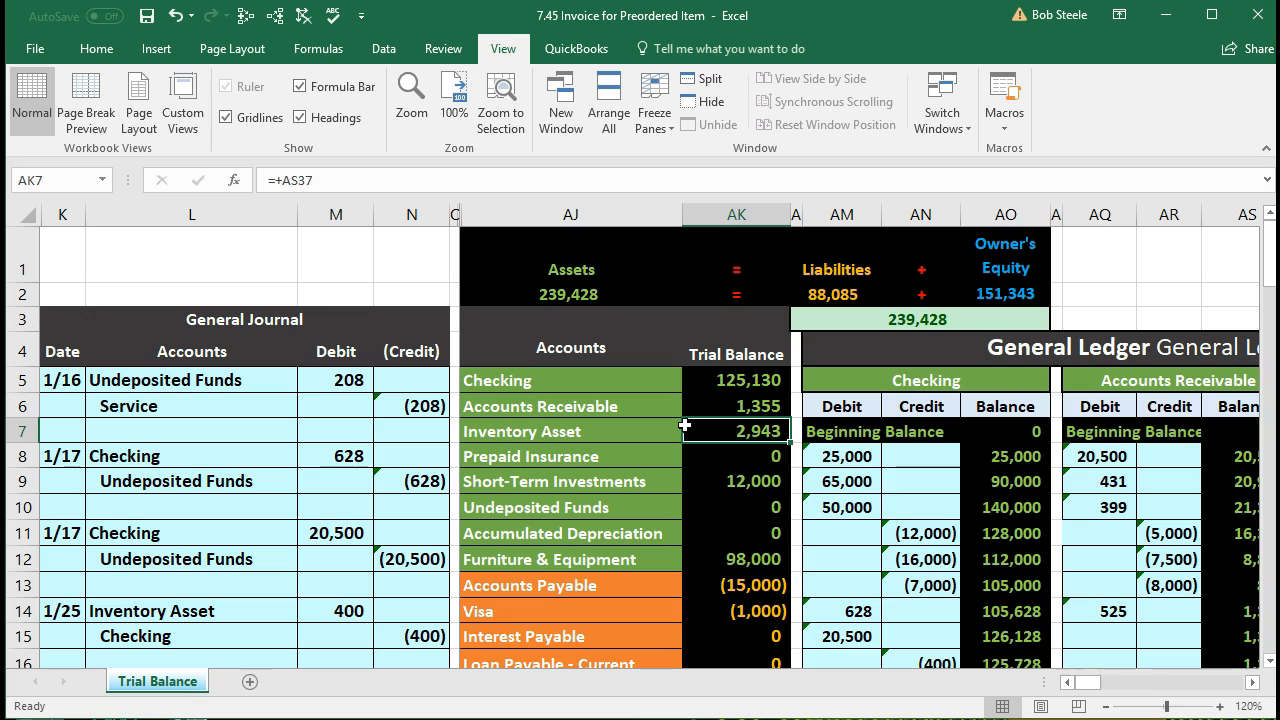
Step: Move right across the ledgers to the ELP table's Inventory columns on row 7
{"action": "key", "text": "Right"}
{"action": "key", "text": "Right"}
{"action": "key", "text": "Right"}
{"action": "key", "text": "Right"}
{"action": "key", "text": "Right"}
{"action": "key", "text": "Right"}
{"action": "key", "text": "Right"}
{"action": "key", "text": "Right"}
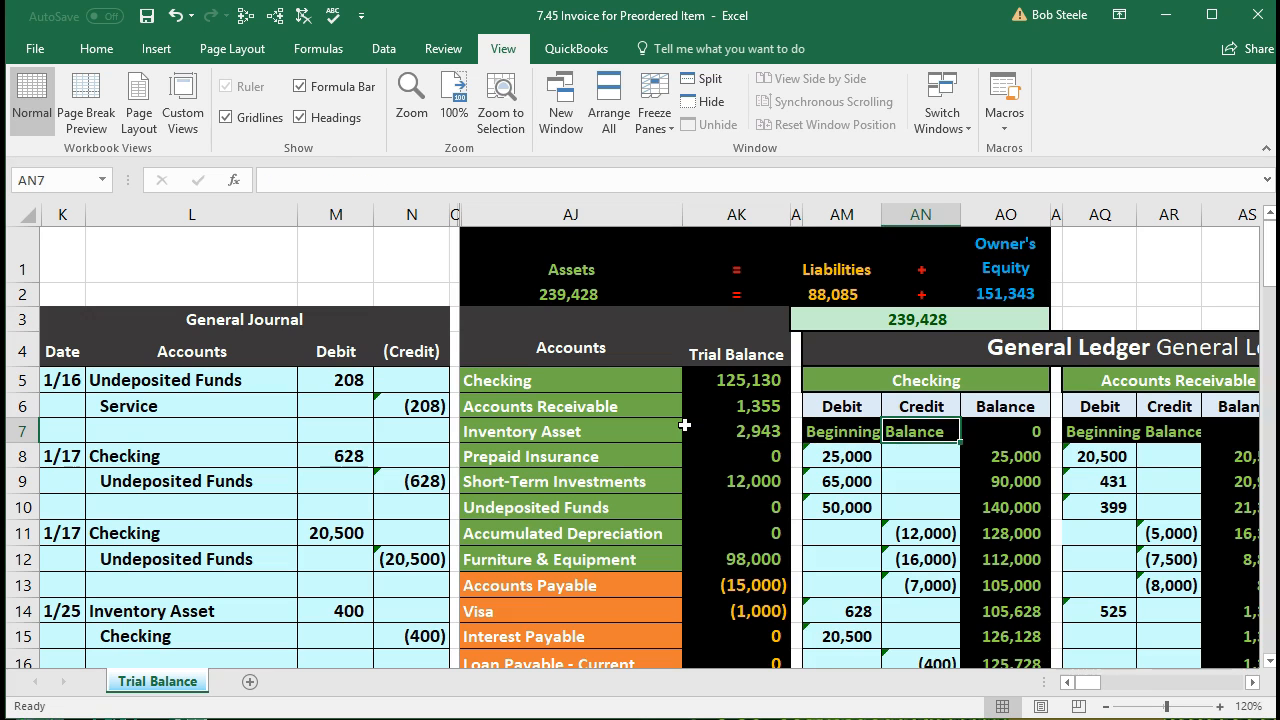
{"action": "key", "text": "Right"}
{"action": "key", "text": "Right"}
{"action": "key", "text": "Right"}
{"action": "key", "text": "Right"}
{"action": "key", "text": "Right"}
{"action": "key", "text": "Right"}
{"action": "key", "text": "Right"}
{"action": "key", "text": "Right"}
{"action": "key", "text": "Right"}
{"action": "key", "text": "Right"}
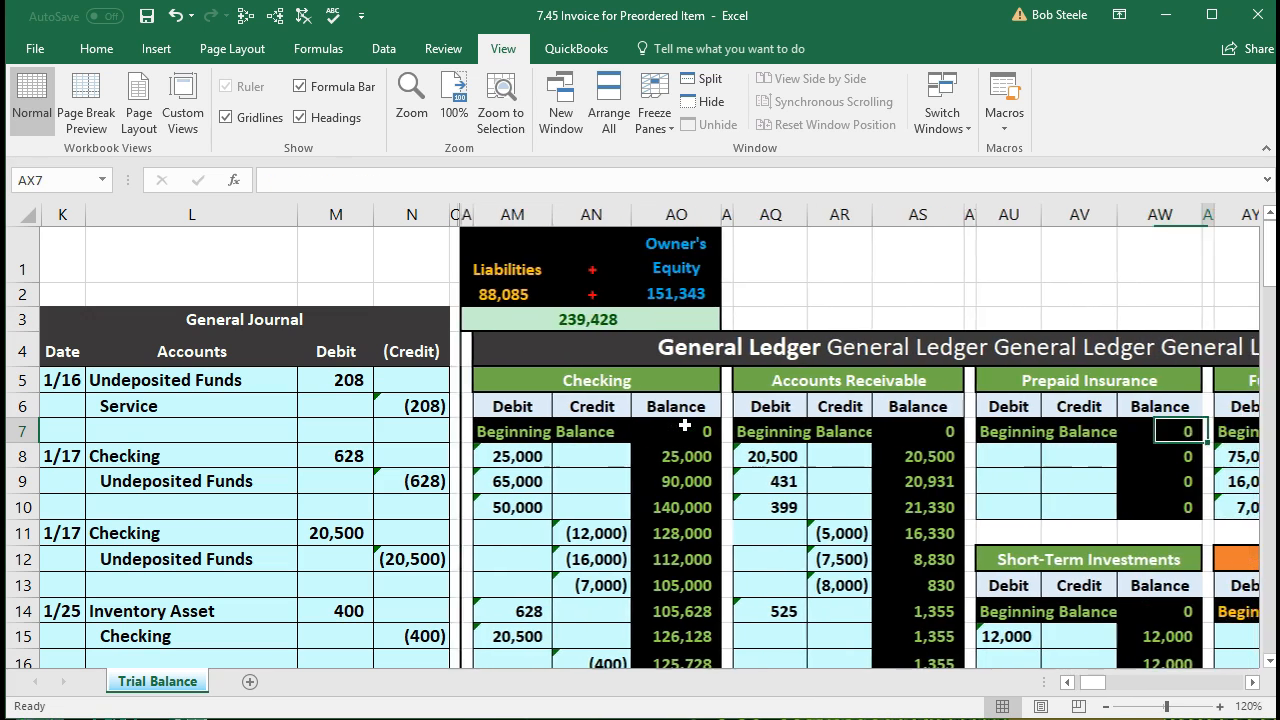
{"action": "key", "text": "Right"}
{"action": "key", "text": "Right"}
{"action": "key", "text": "Right"}
{"action": "key", "text": "Right"}
{"action": "key", "text": "Right"}
{"action": "key", "text": "Right"}
{"action": "key", "text": "Right"}
{"action": "key", "text": "Right"}
{"action": "key", "text": "Right"}
{"action": "key", "text": "Right"}
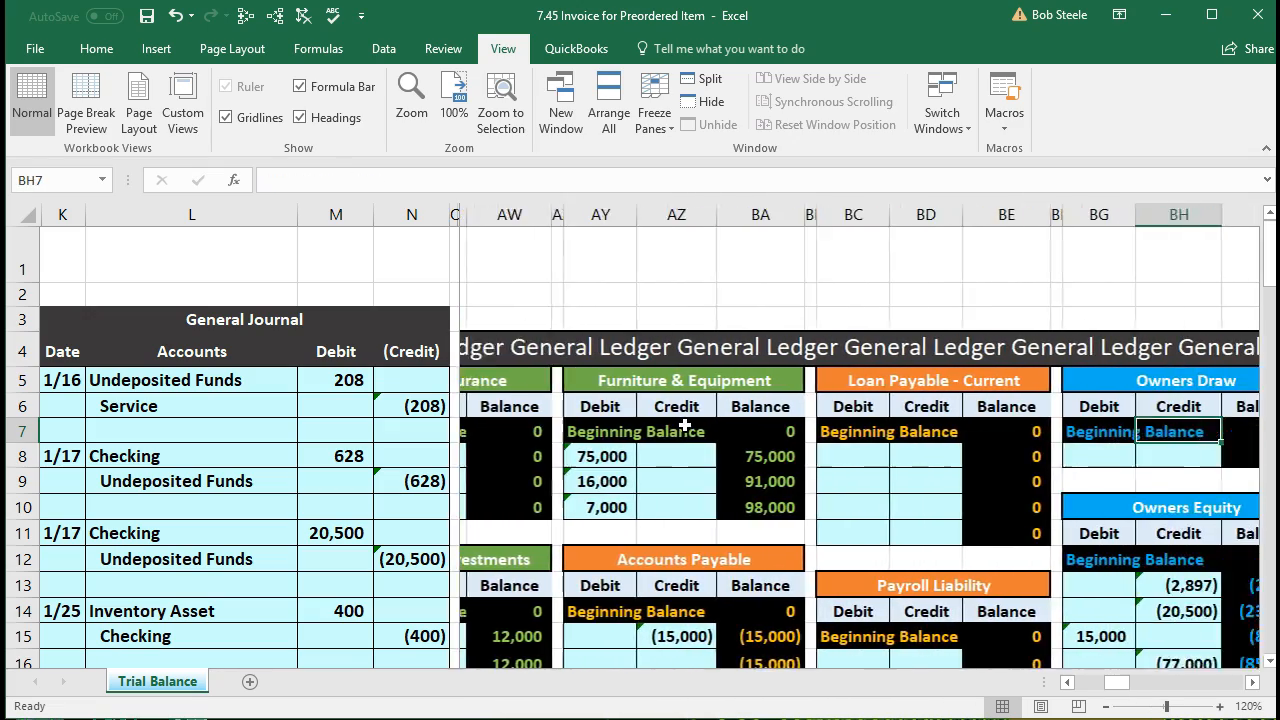
{"action": "key", "text": "Right"}
{"action": "key", "text": "Right"}
{"action": "key", "text": "Right"}
{"action": "key", "text": "Right"}
{"action": "key", "text": "Right"}
{"action": "key", "text": "Right"}
{"action": "key", "text": "Right"}
{"action": "key", "text": "Right"}
{"action": "key", "text": "Right"}
{"action": "key", "text": "Right"}
{"action": "key", "text": "Right"}
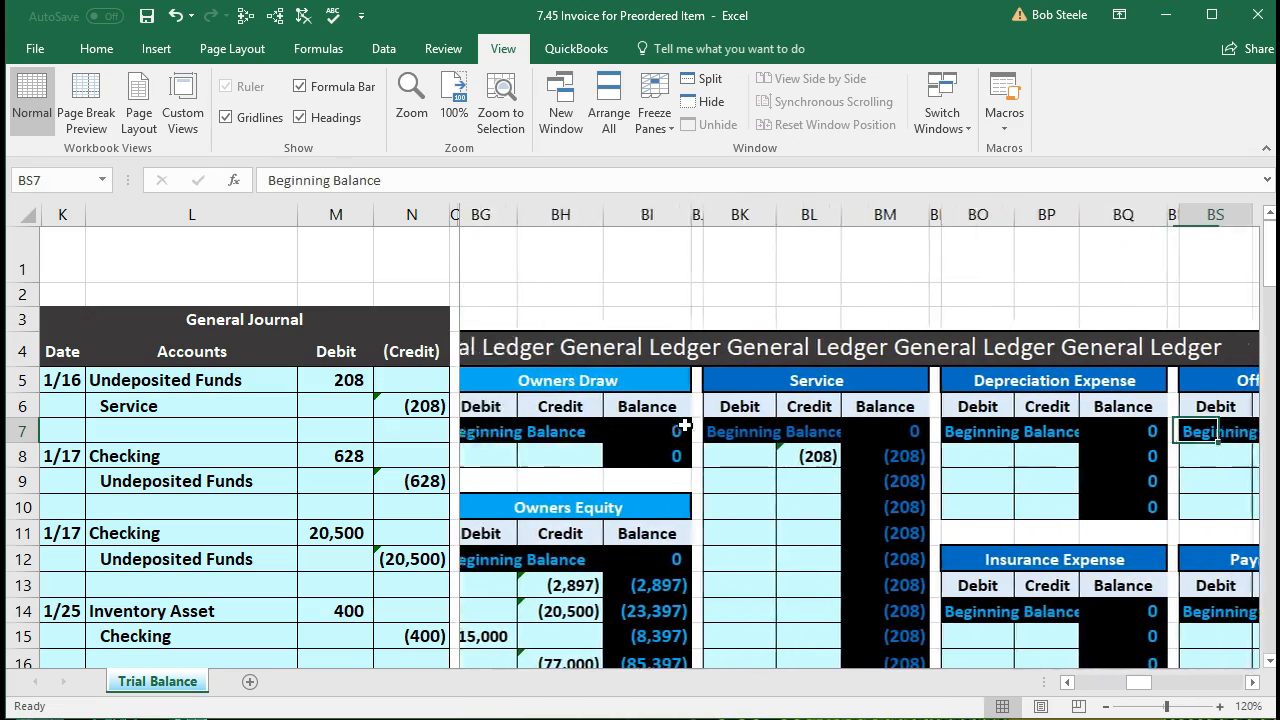
{"action": "key", "text": "Right"}
{"action": "key", "text": "Right"}
{"action": "key", "text": "Right"}
{"action": "key", "text": "Right"}
{"action": "key", "text": "Right"}
{"action": "key", "text": "Right"}
{"action": "key", "text": "Right"}
{"action": "key", "text": "Right"}
{"action": "key", "text": "Right"}
{"action": "key", "text": "Right"}
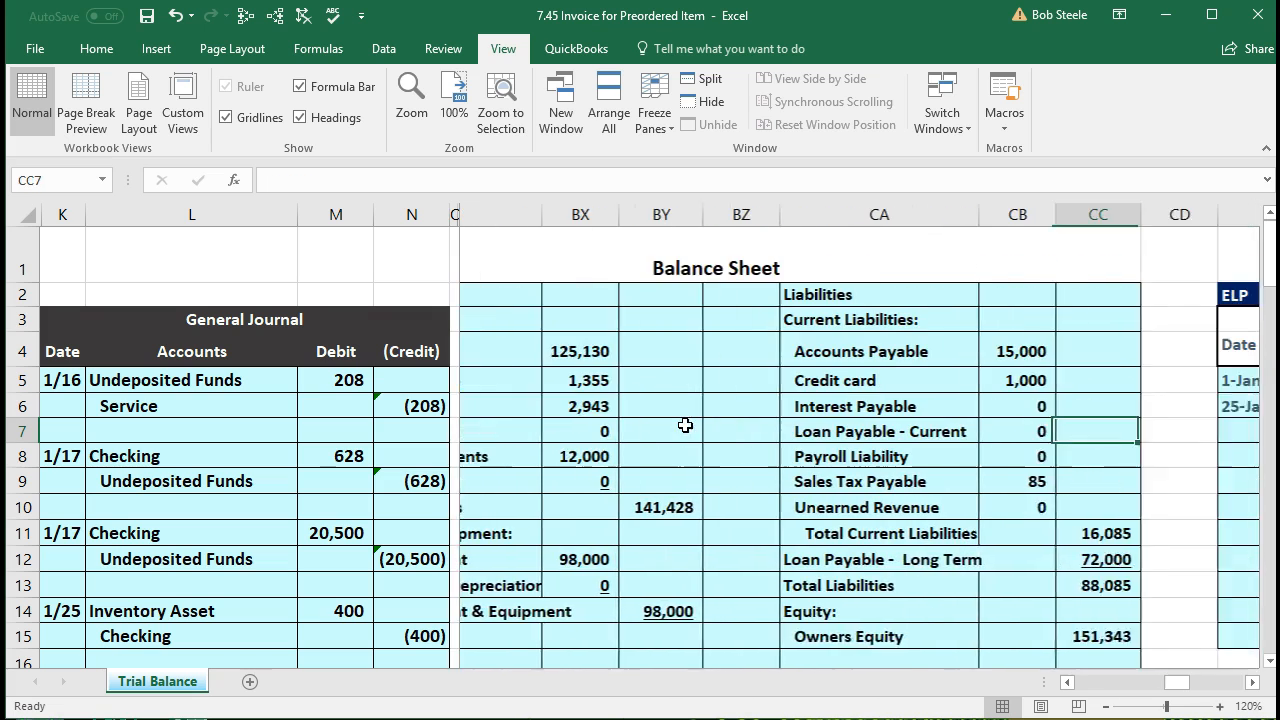
{"action": "key", "text": "Right"}
{"action": "key", "text": "Right"}
{"action": "key", "text": "Right"}
{"action": "key", "text": "Right"}
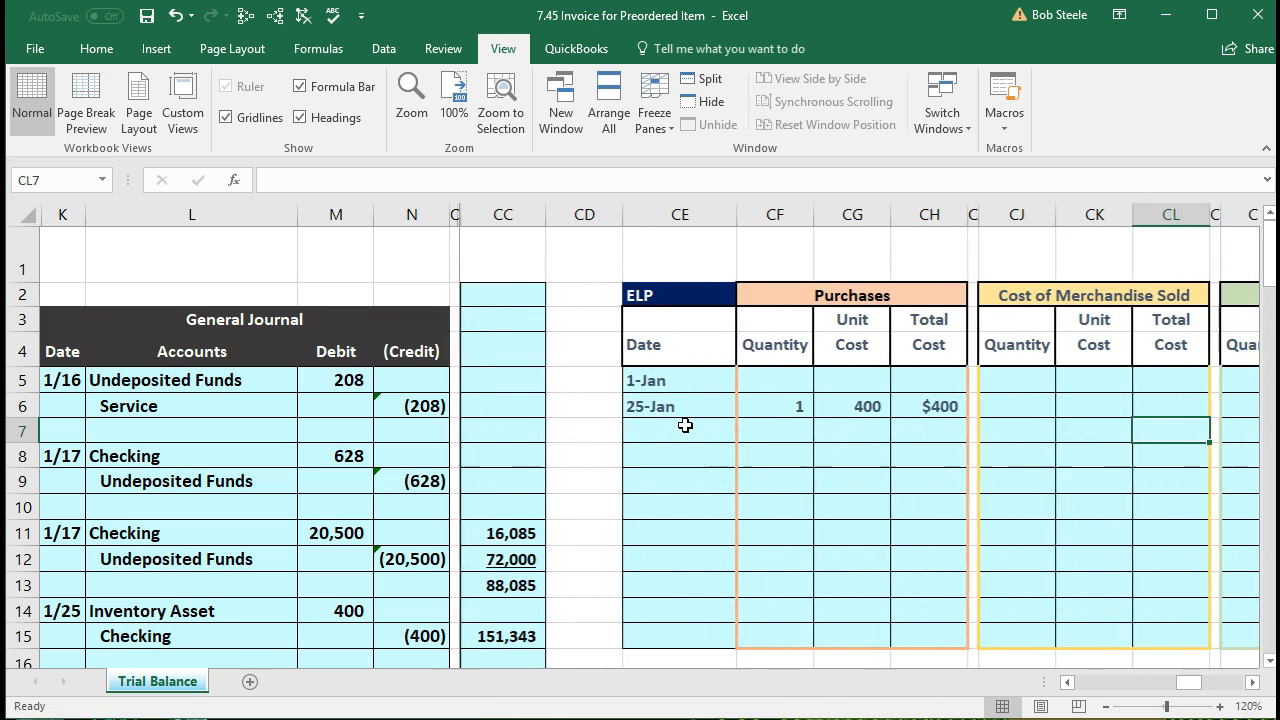
{"action": "key", "text": "Right"}
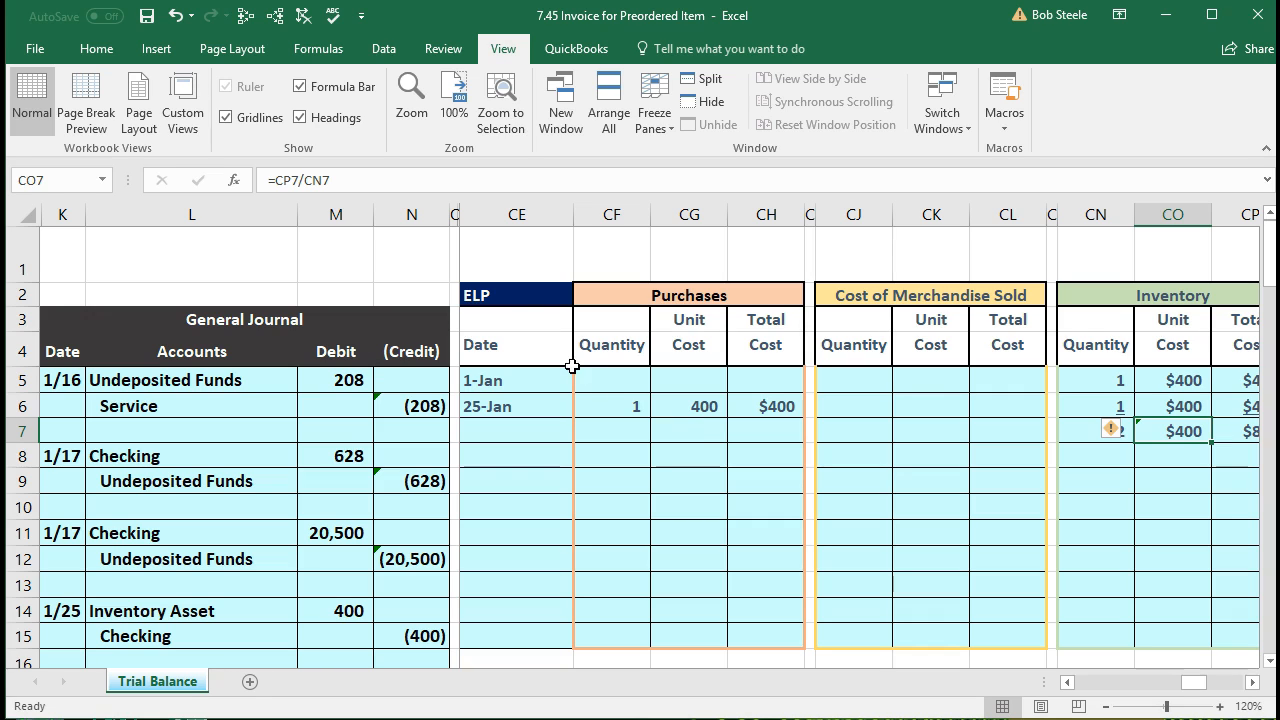
Step: Enter the date 1/25 in the first empty ELP date cell on row 7
{"action": "left_click", "coordinate": [530, 302]}
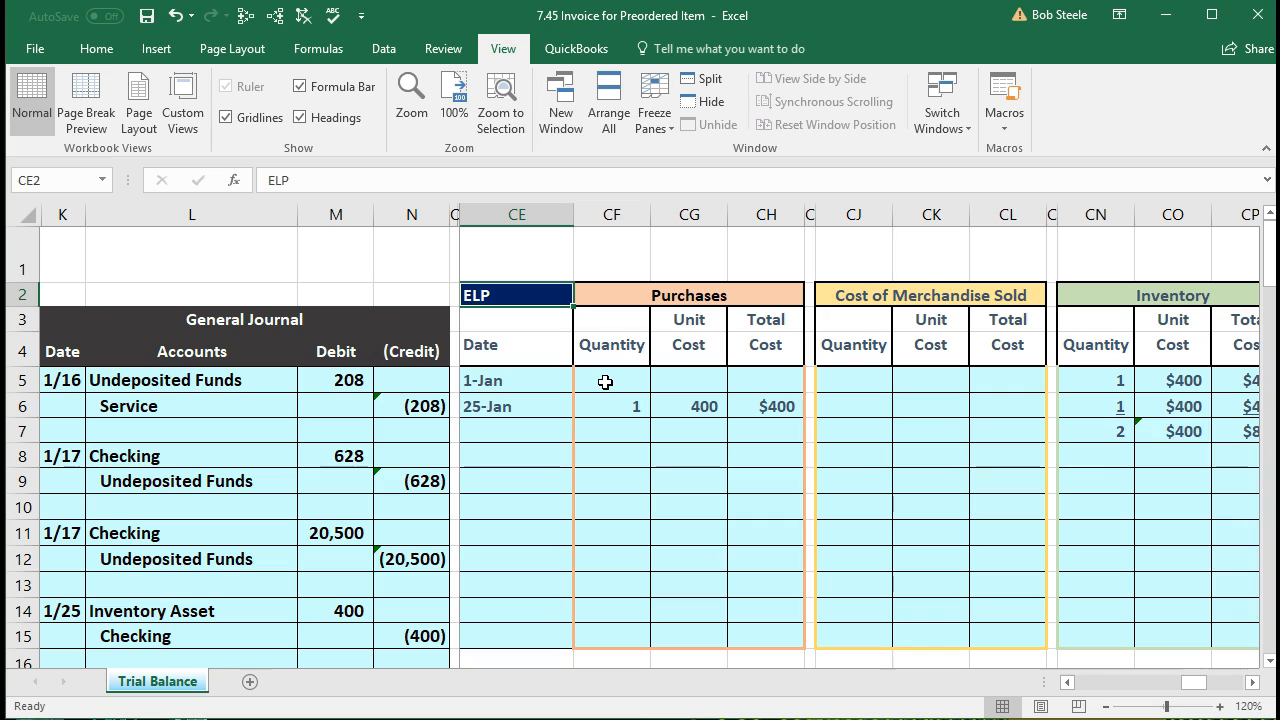
{"action": "left_click", "coordinate": [546, 432]}
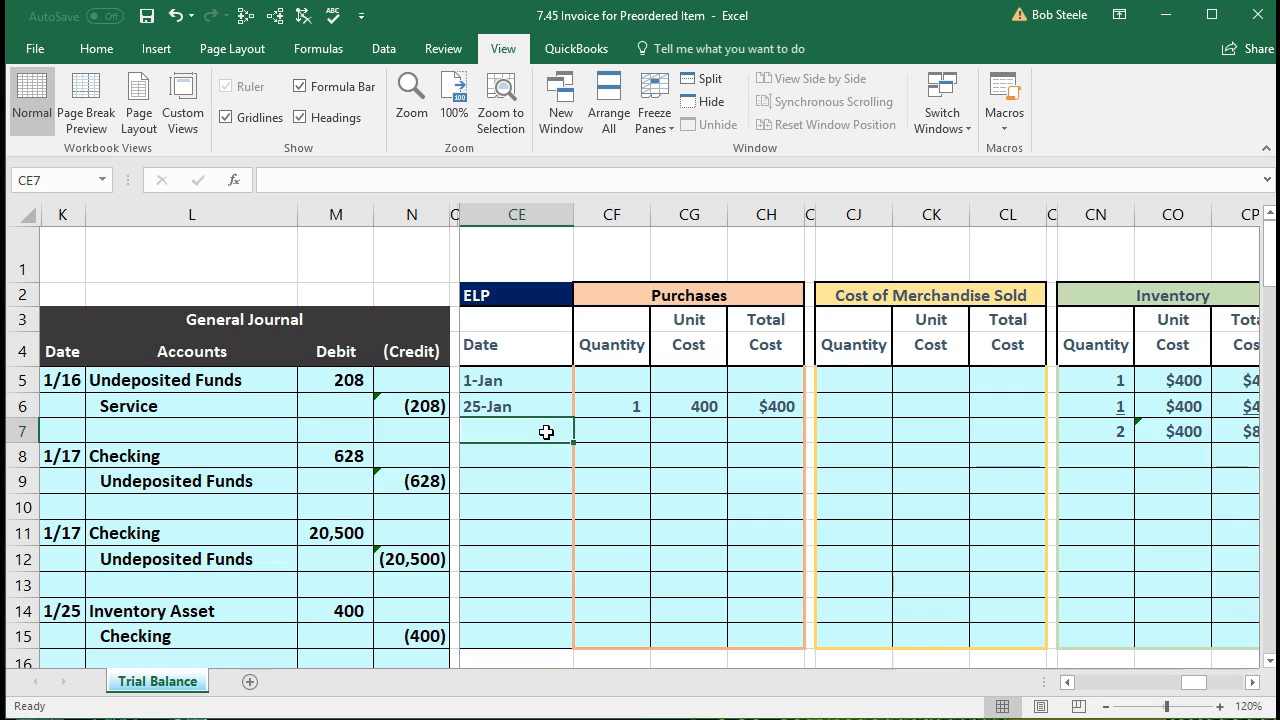
{"action": "type", "text": "1/25"}
{"action": "key", "text": "Return"}
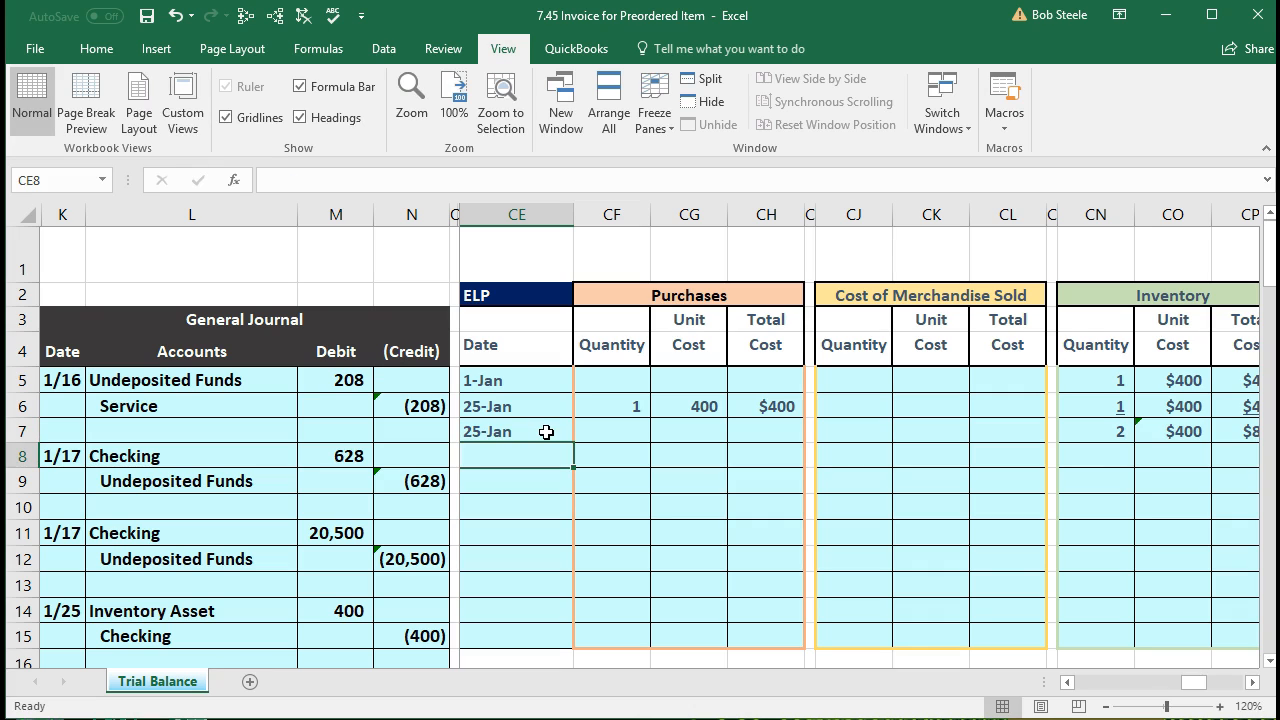
Step: Clear the 1/25 date from row 7 and enter it on row 8 instead
{"action": "key", "text": "Right"}
{"action": "key", "text": "Right"}
{"action": "key", "text": "Right"}
{"action": "key", "text": "Right"}
{"action": "key", "text": "Right"}
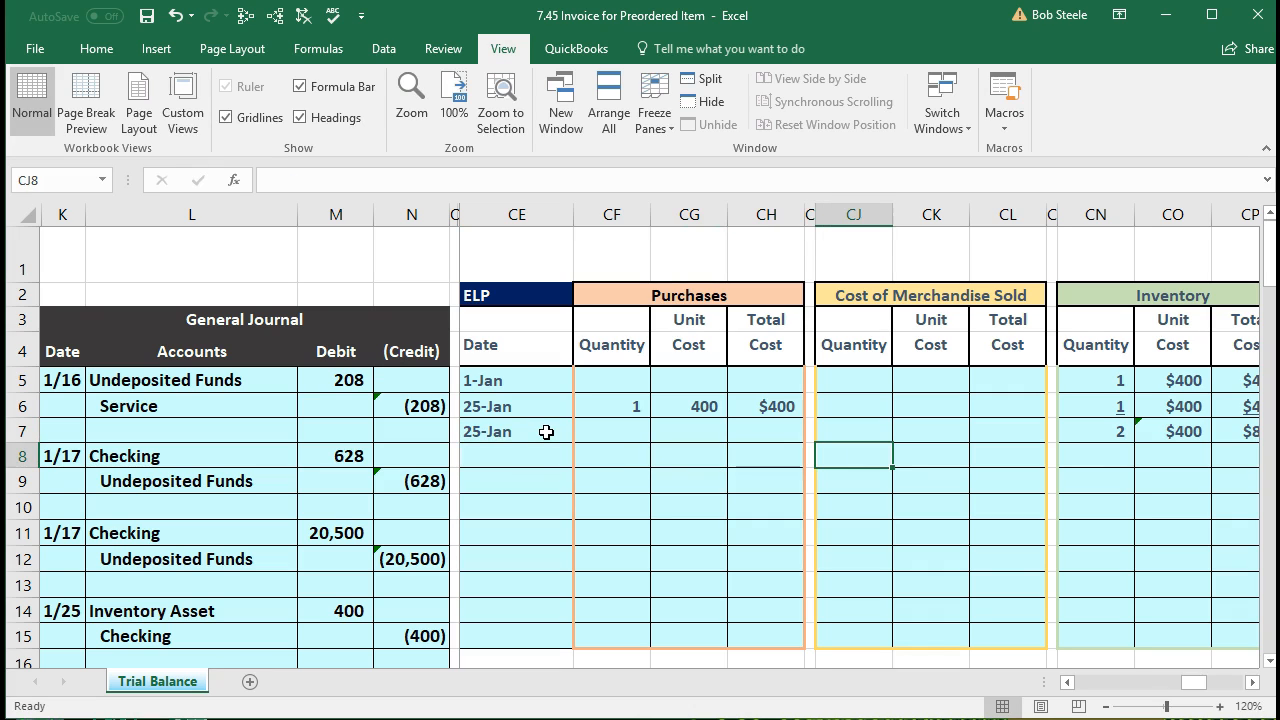
{"action": "key", "text": "Left"}
{"action": "key", "text": "Left"}
{"action": "key", "text": "Left"}
{"action": "key", "text": "Left"}
{"action": "key", "text": "Left"}
{"action": "key", "text": "Up"}
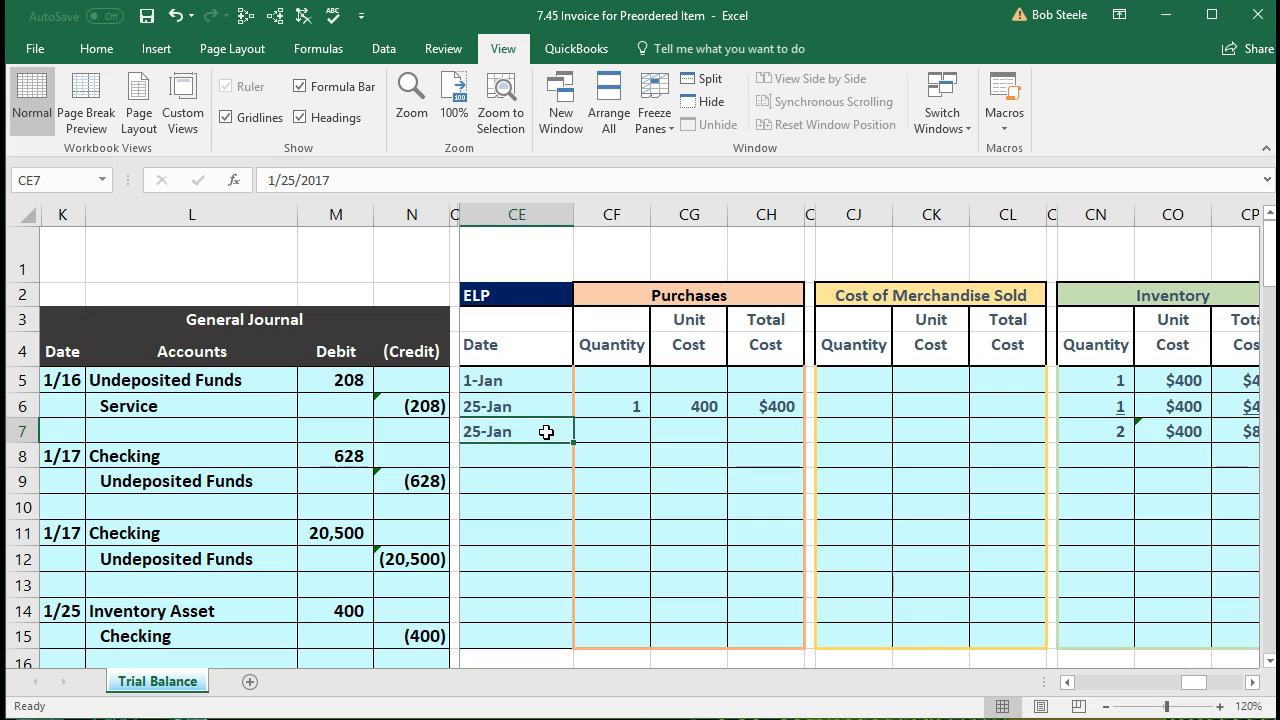
{"action": "key", "text": "Delete"}
{"action": "key", "text": "Down"}
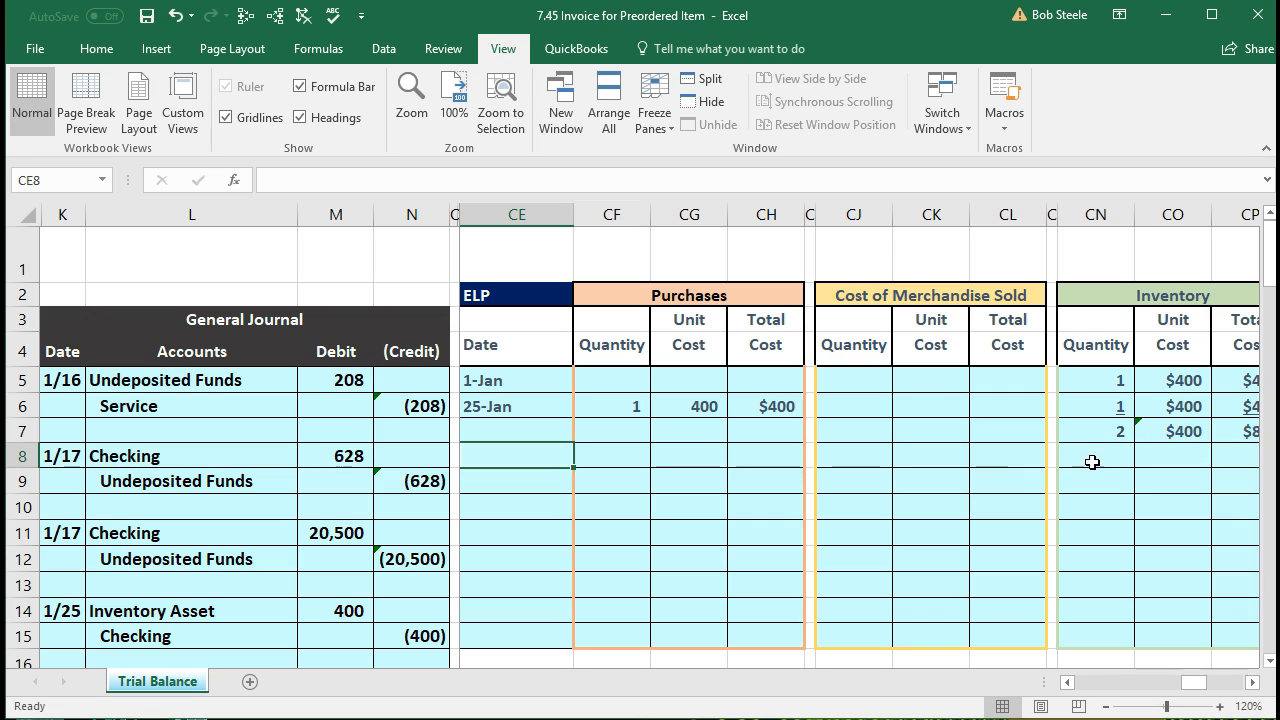
{"action": "type", "text": "1/25"}
{"action": "left_click", "coordinate": [550, 459]}
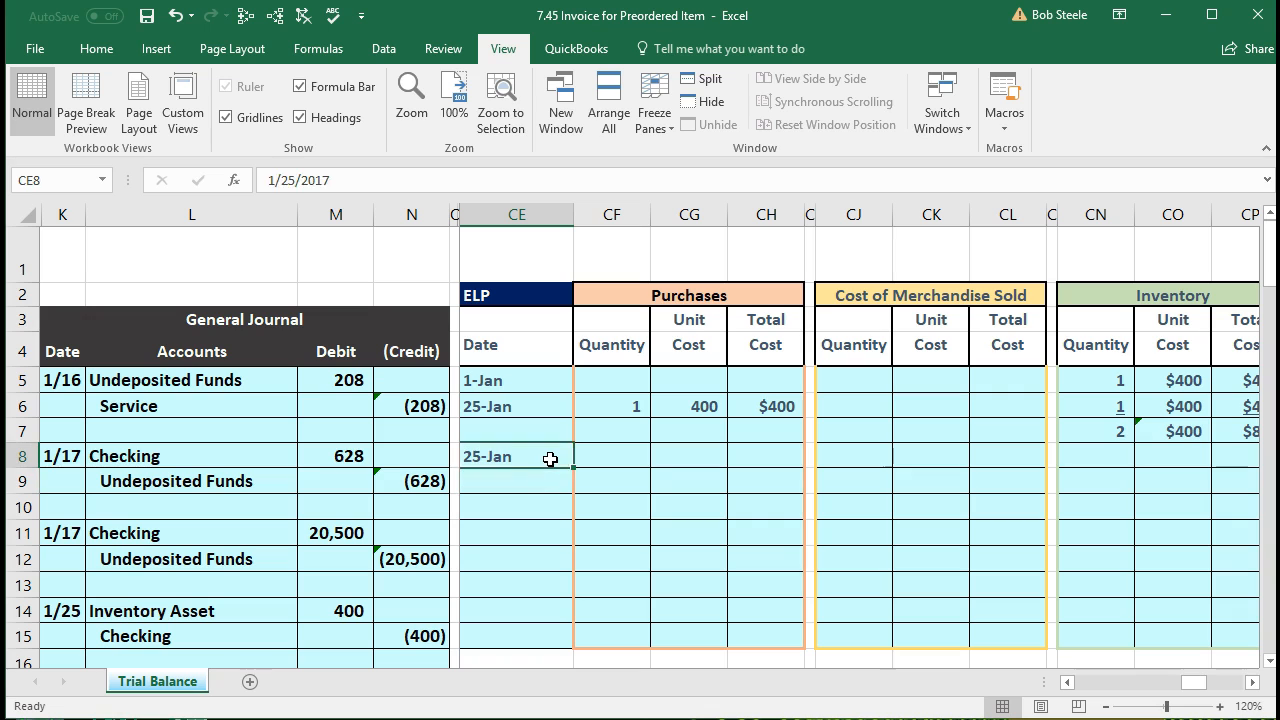
{"action": "key", "text": "Right"}
{"action": "key", "text": "Right"}
{"action": "key", "text": "Right"}
{"action": "key", "text": "Right"}
{"action": "key", "text": "Right"}
{"action": "key", "text": "Right"}
{"action": "key", "text": "Right"}
{"action": "key", "text": "Right"}
{"action": "key", "text": "Right"}
{"action": "key", "text": "Left"}
{"action": "key", "text": "Left"}
{"action": "key", "text": "Left"}
{"action": "key", "text": "Left"}
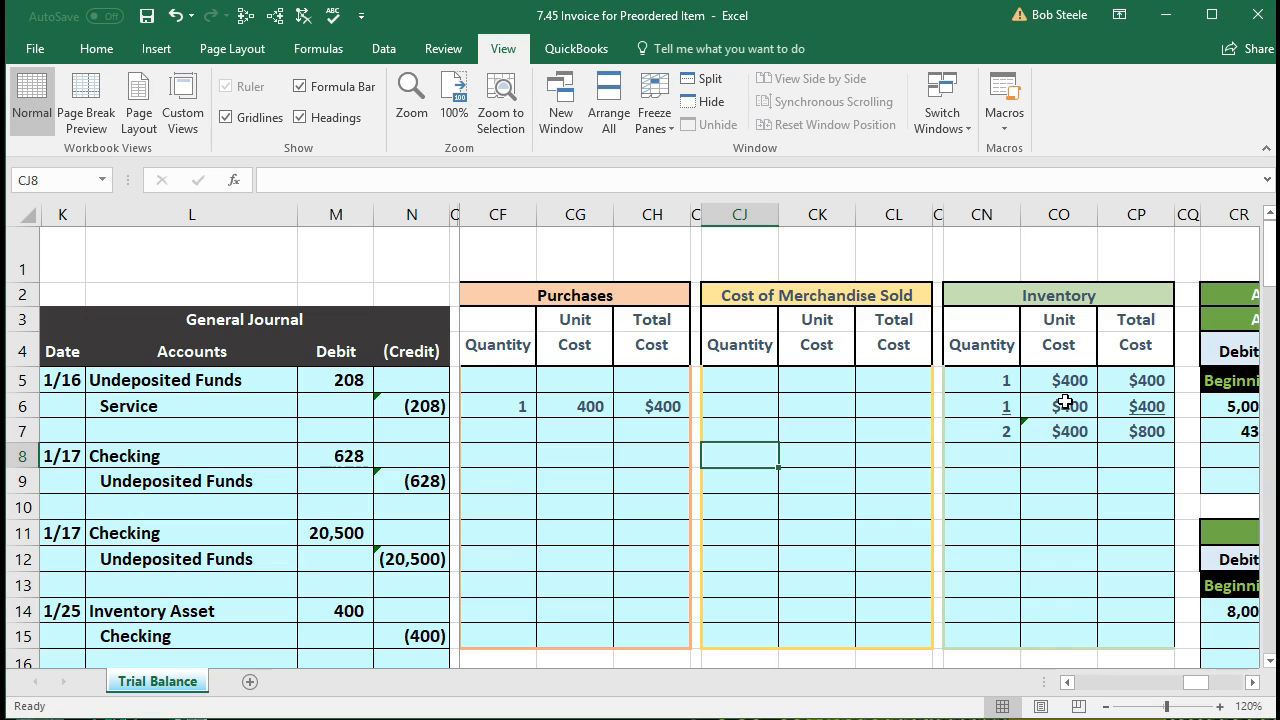
Step: Enter quantity 1 and unit cost 400 under Cost of Merchandise Sold on row 8
{"action": "left_click", "coordinate": [1056, 432]}
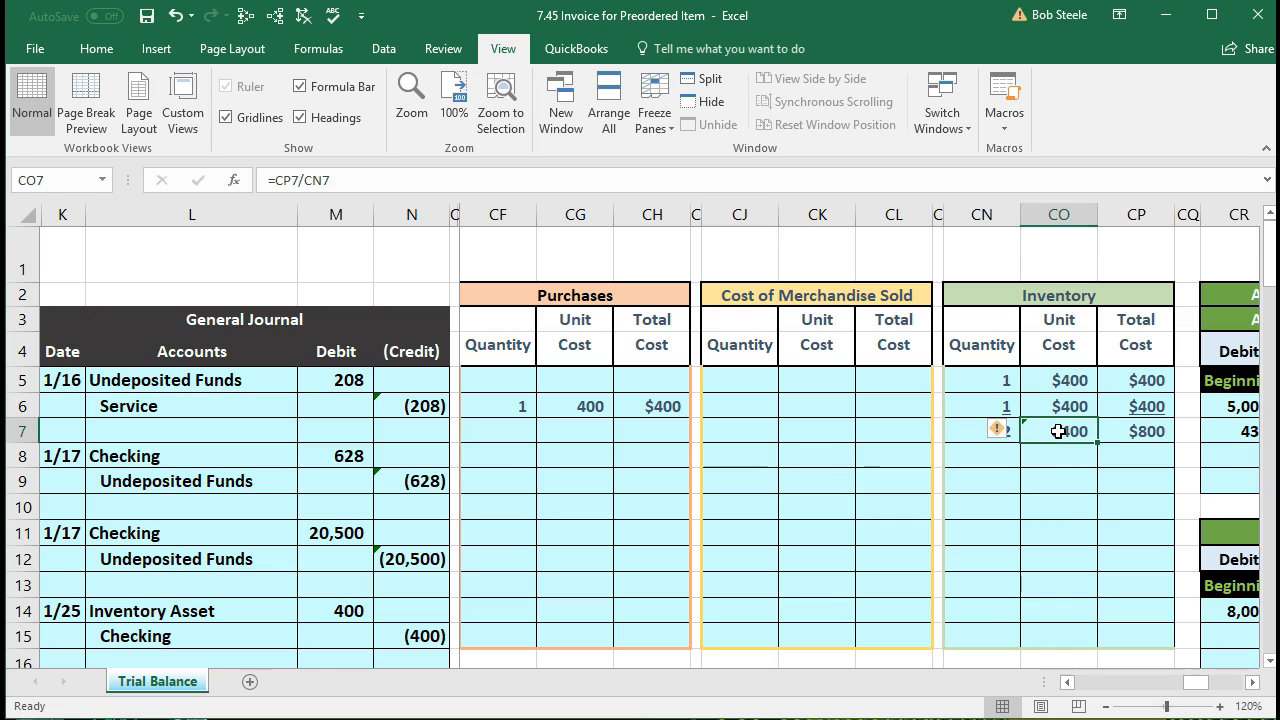
{"action": "left_click", "coordinate": [744, 456]}
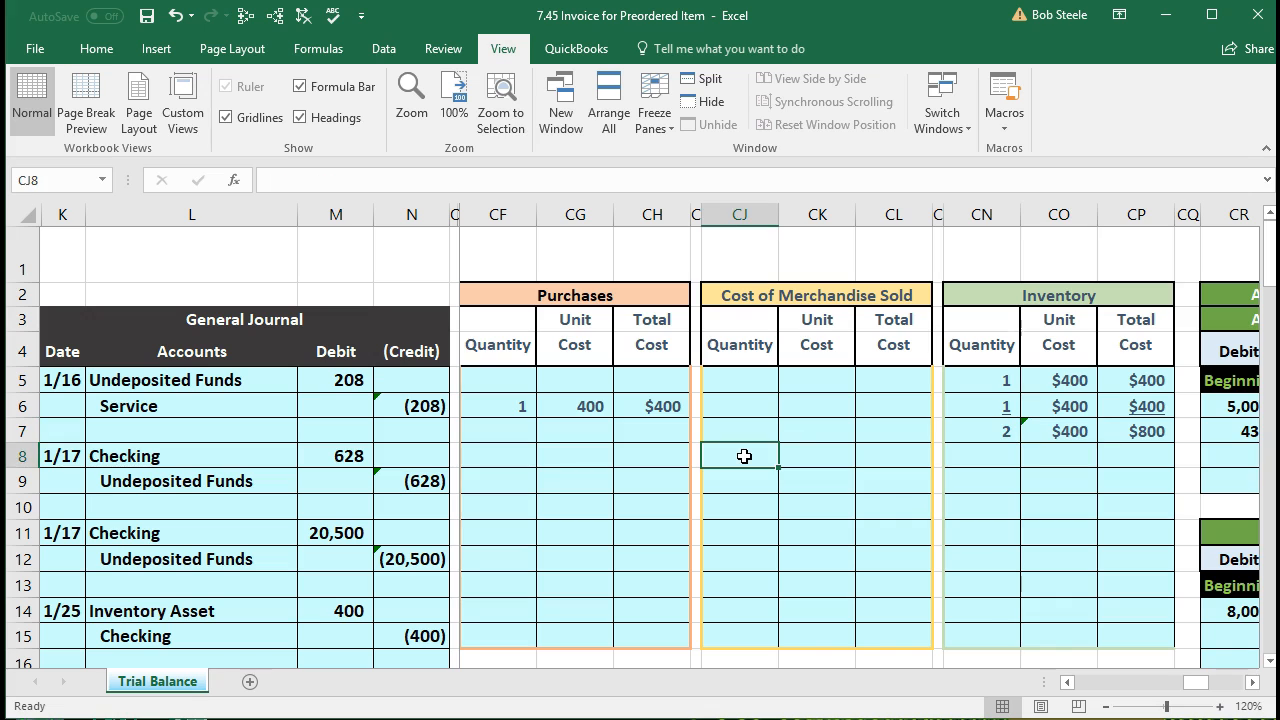
{"action": "type", "text": "1"}
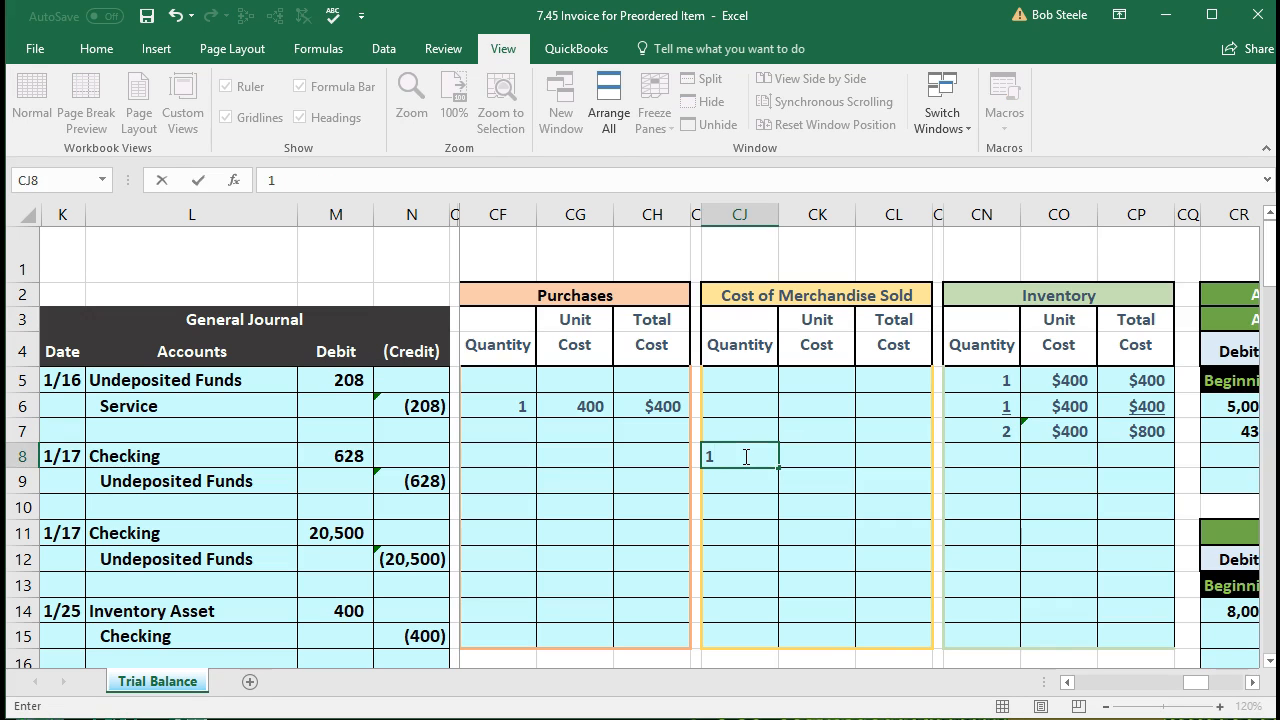
{"action": "key", "text": "Tab"}
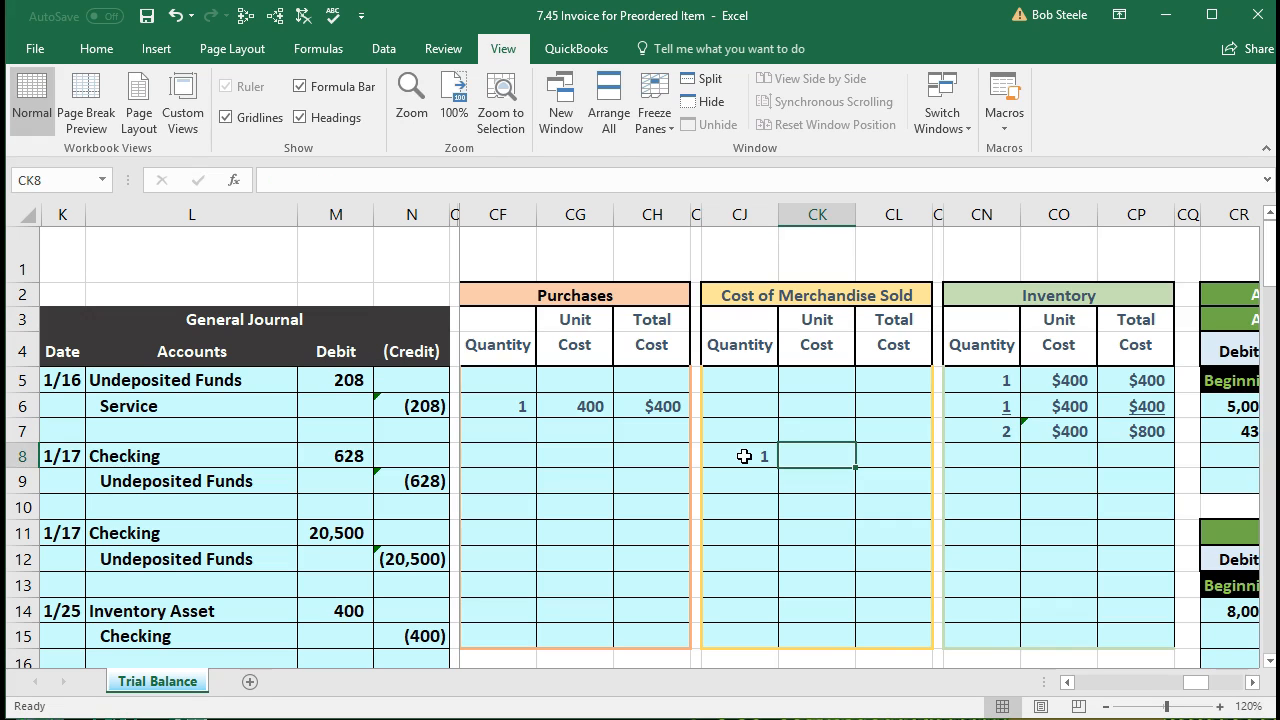
{"action": "type", "text": "400"}
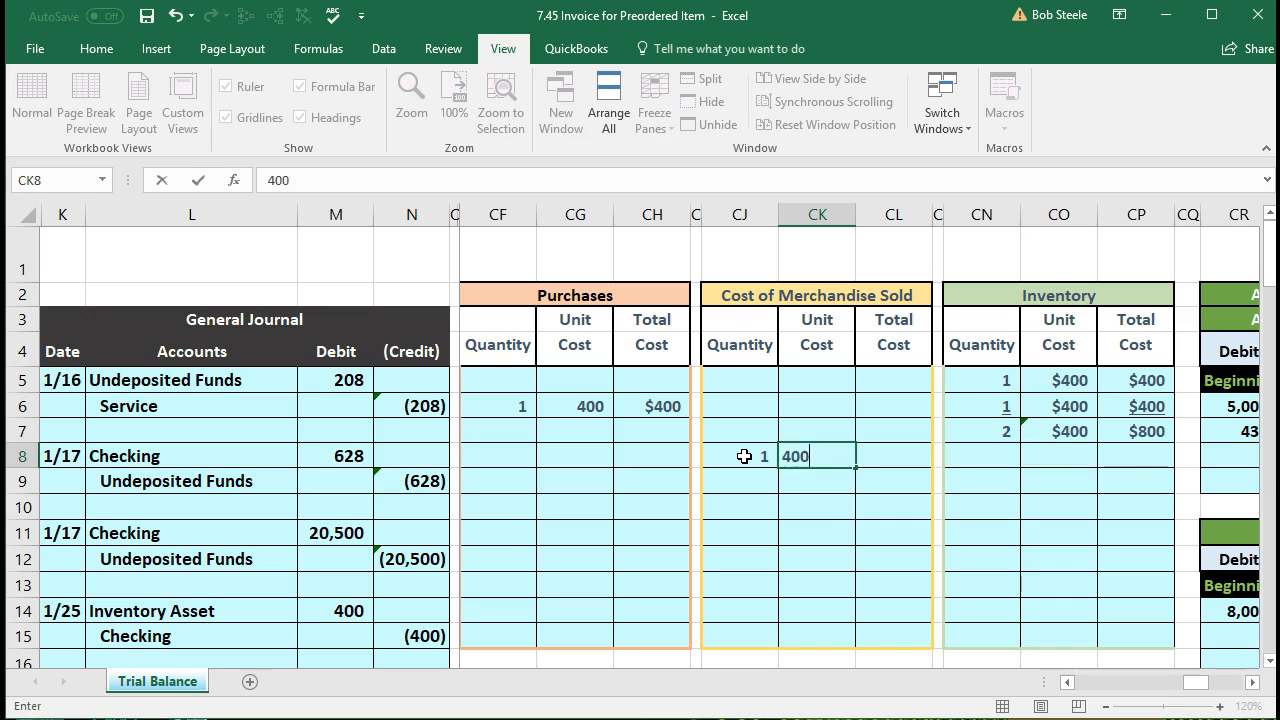
{"action": "key", "text": "Tab"}
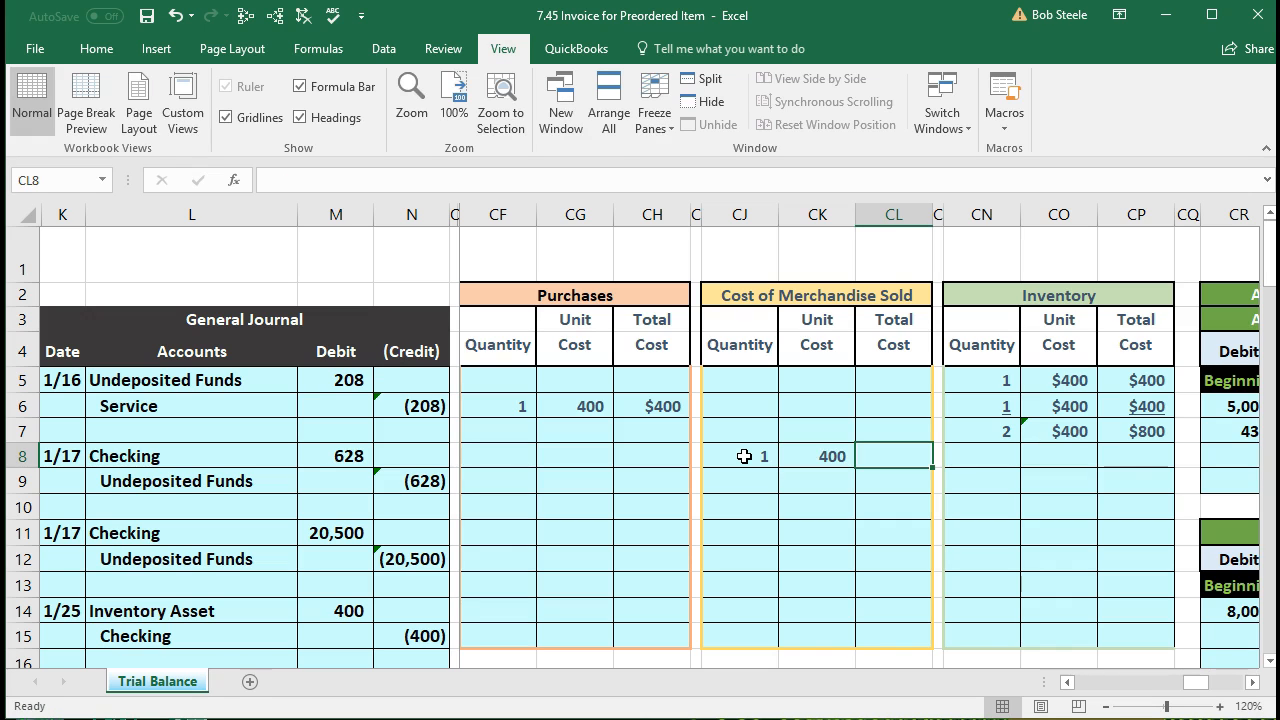
Step: Calculate the row 8 total cost as =CJ8*CK8, giving $400
{"action": "type", "text": "="}
{"action": "left_click", "coordinate": [744, 456]}
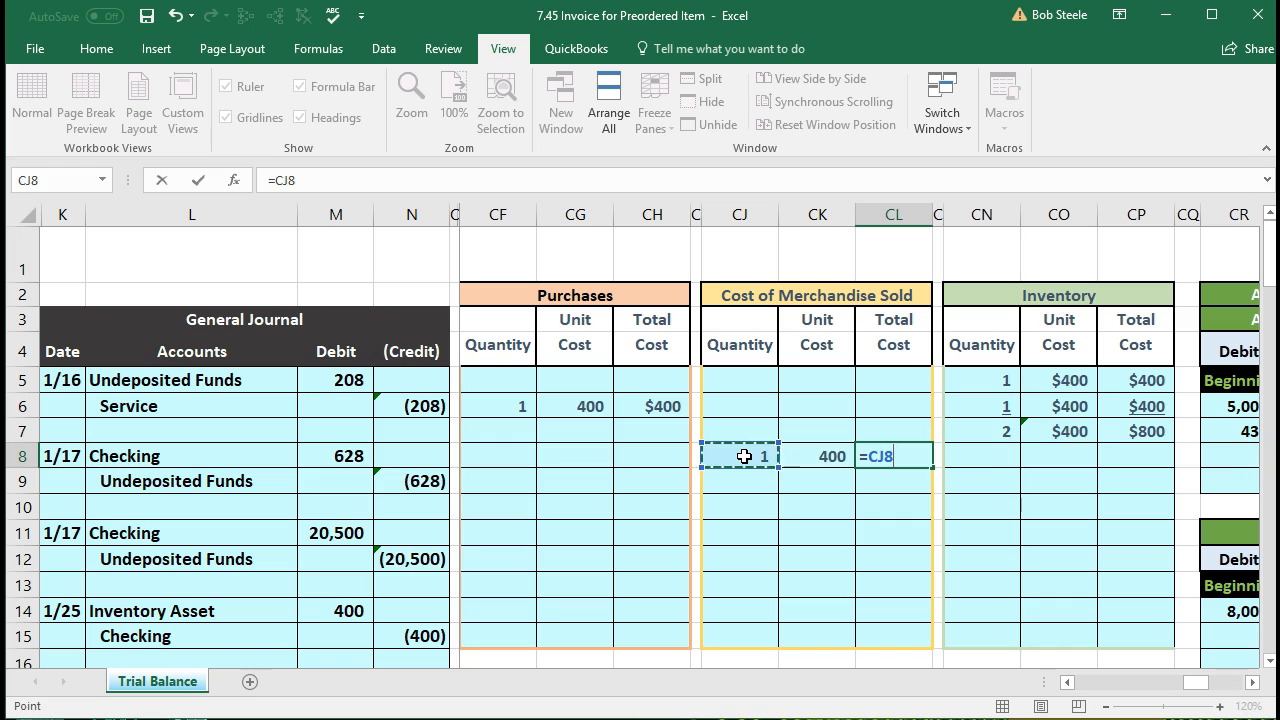
{"action": "type", "text": "*"}
{"action": "left_click", "coordinate": [798, 460]}
{"action": "key", "text": "Return"}
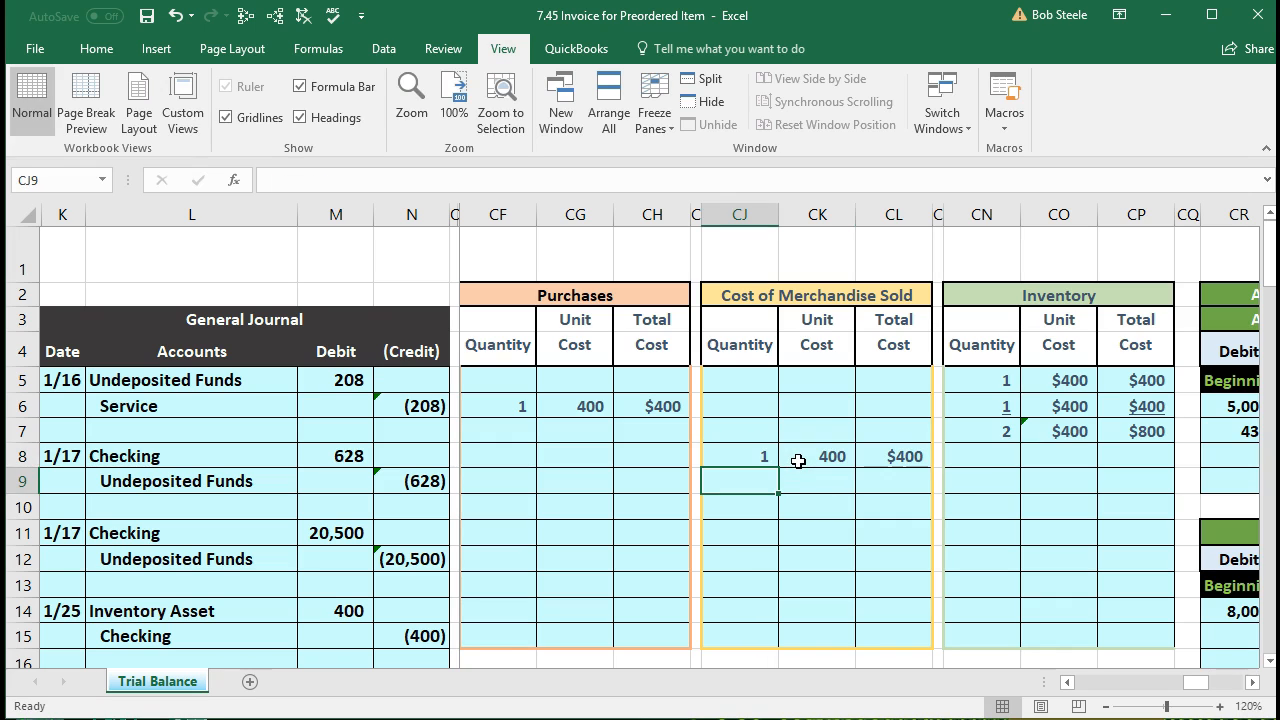
{"action": "left_click", "coordinate": [887, 460]}
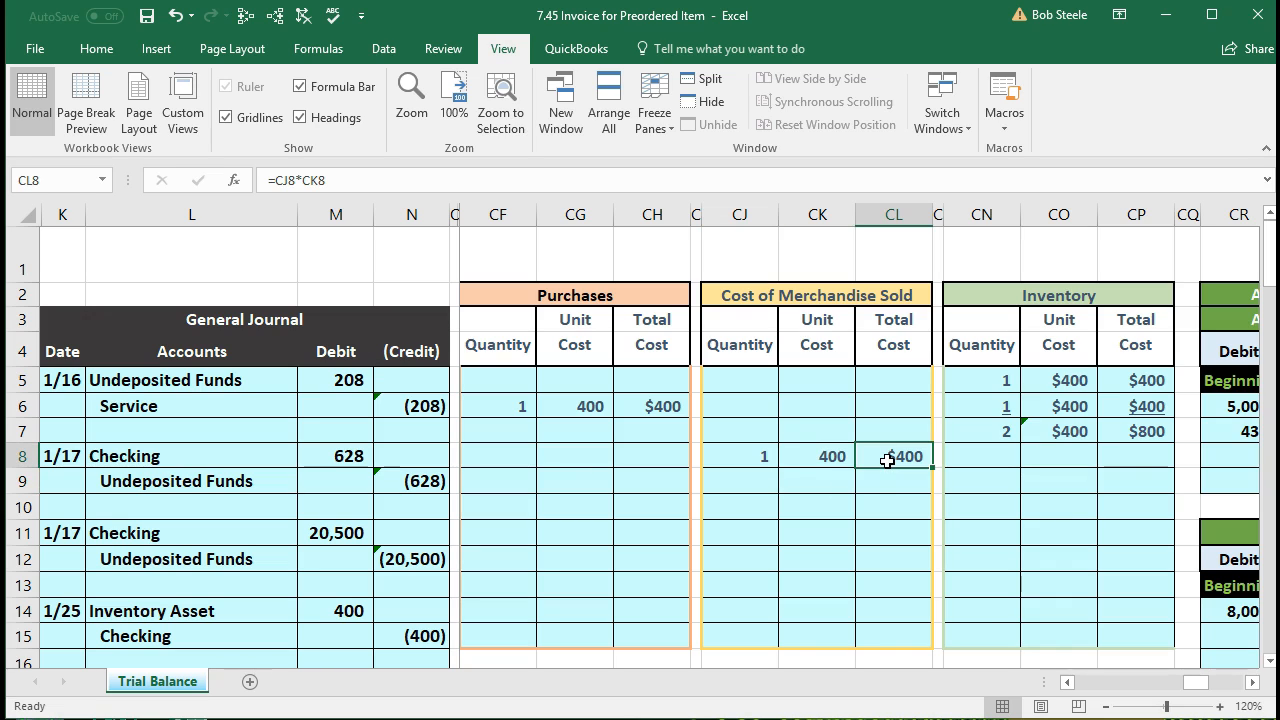
{"action": "left_click_drag", "start_coordinate": [978, 451], "coordinate": [1124, 451]}
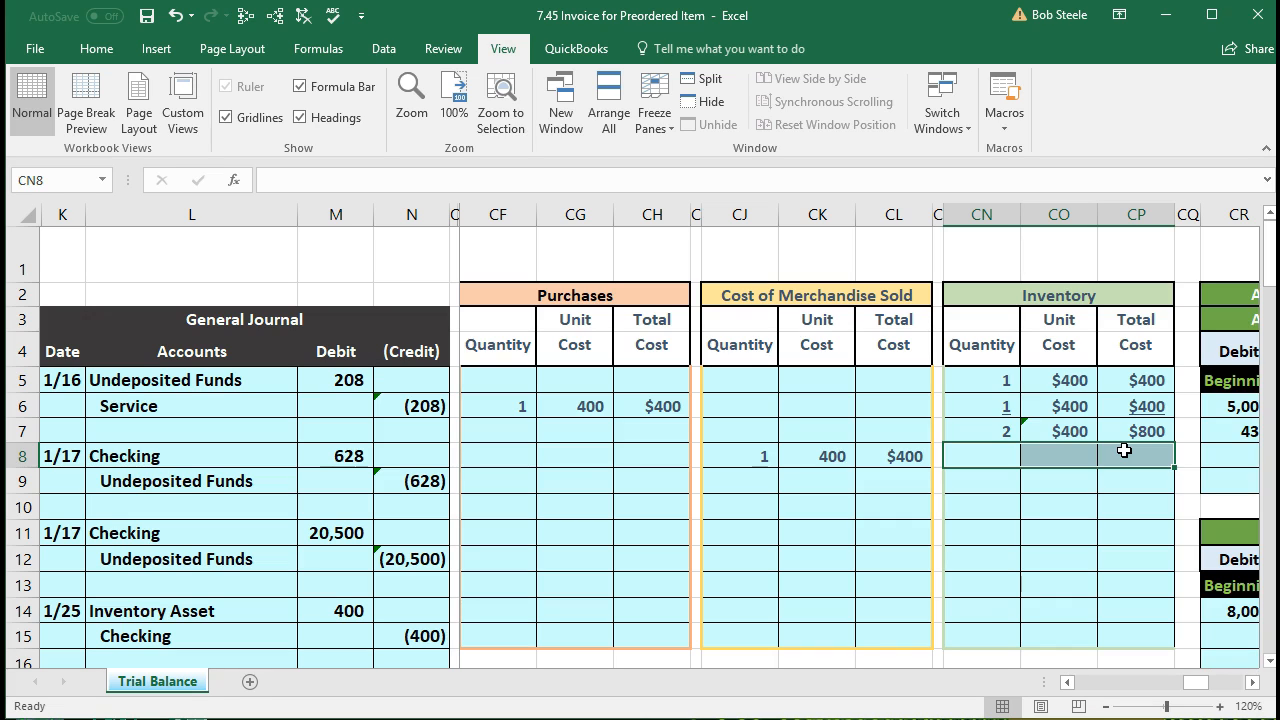
Step: Set the row 8 Inventory quantity to =CN7-CJ8, leaving 1 unit
{"action": "left_click", "coordinate": [1000, 451]}
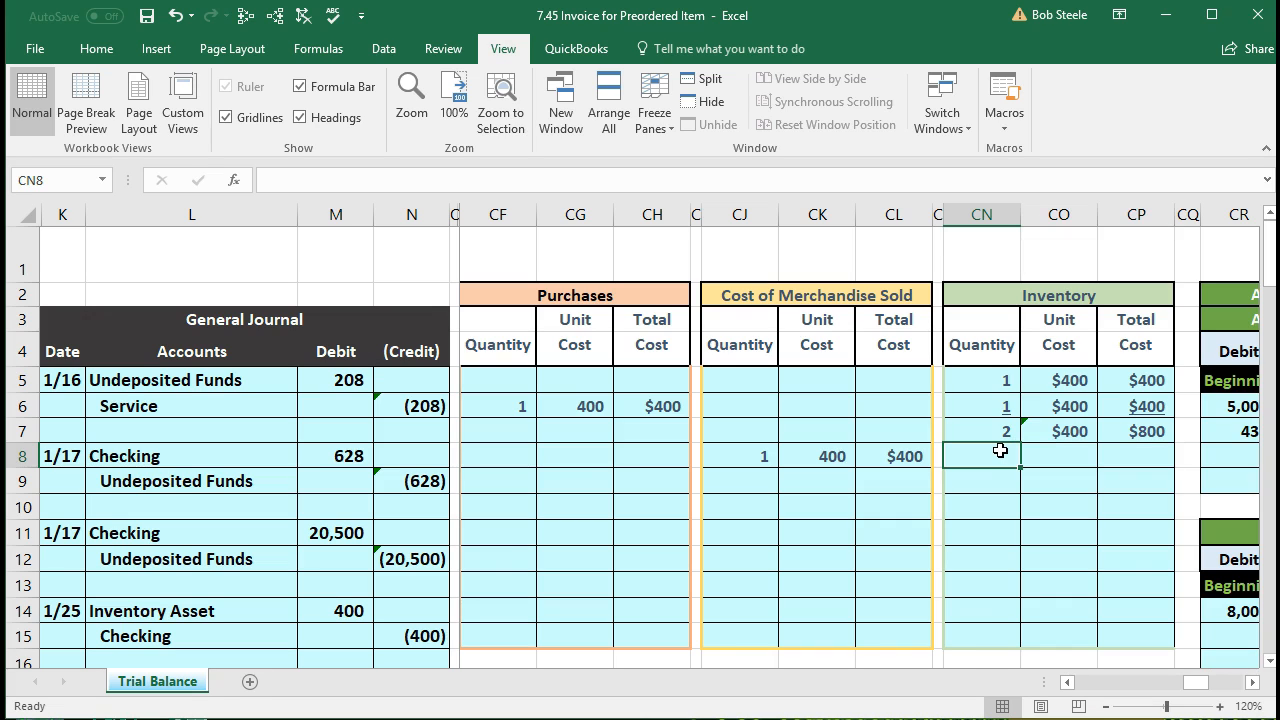
{"action": "left_click", "coordinate": [994, 431]}
{"action": "left_click", "coordinate": [767, 458]}
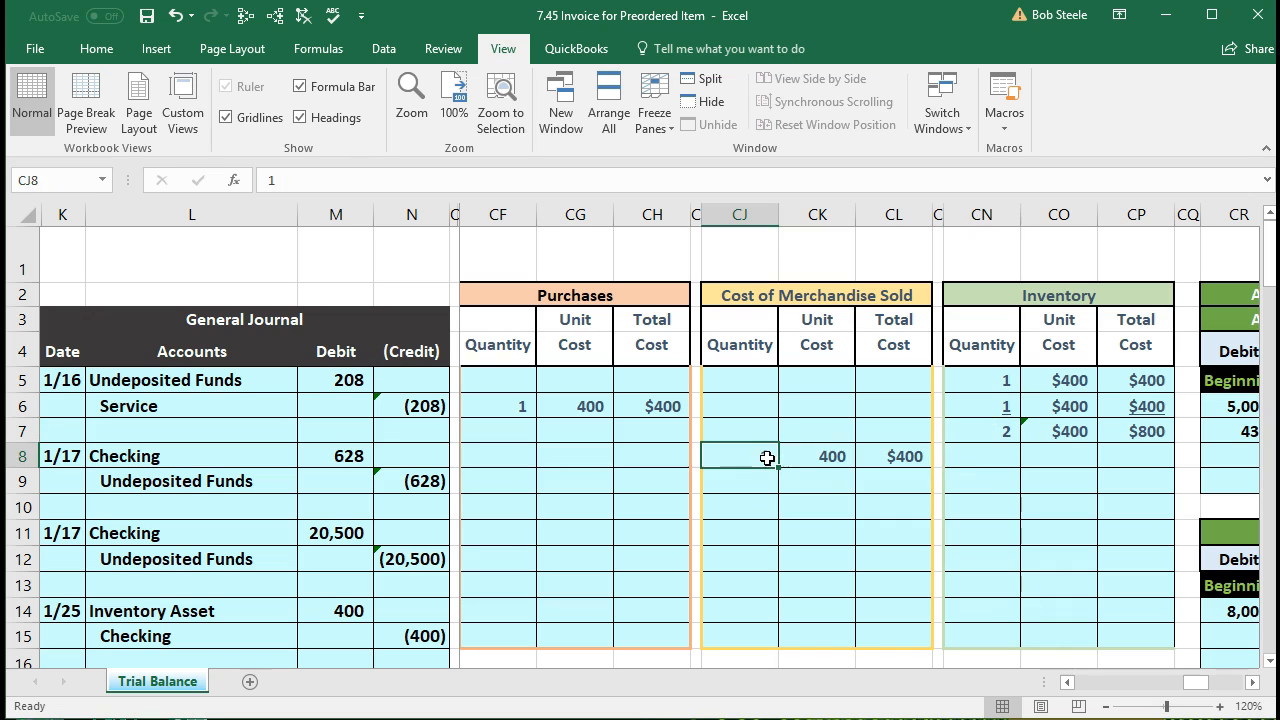
{"action": "left_click", "coordinate": [958, 457]}
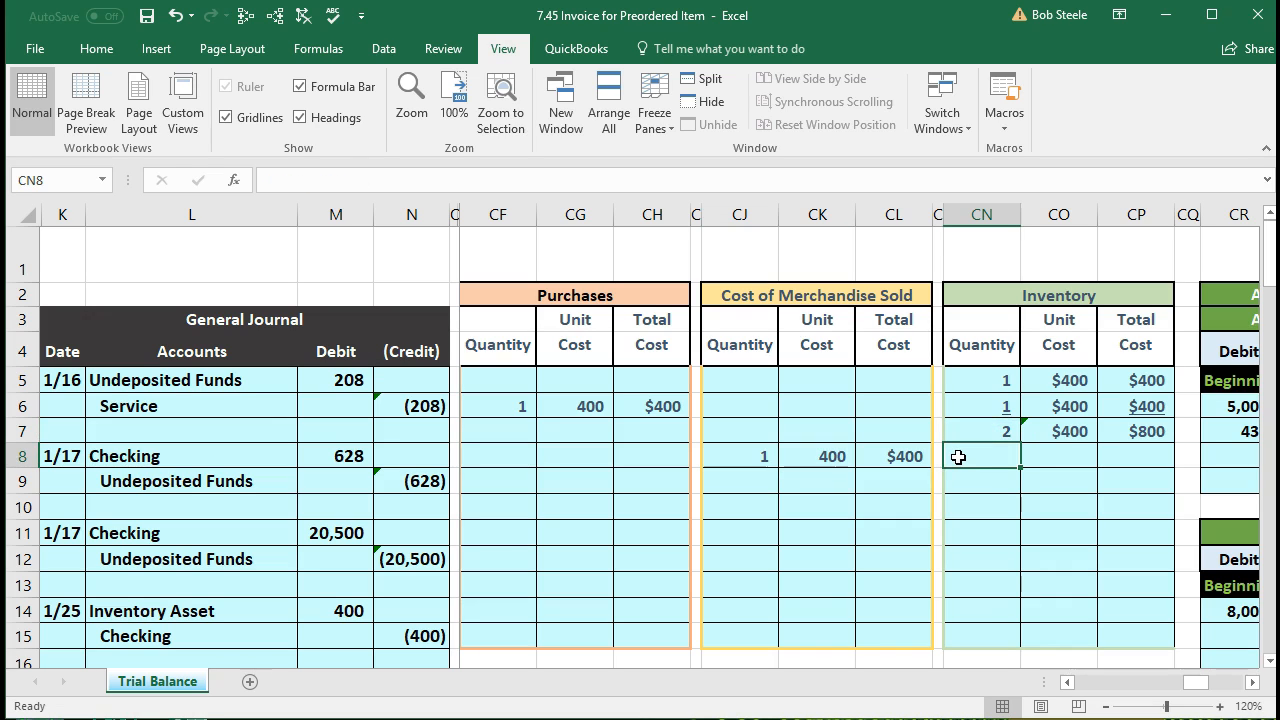
{"action": "type", "text": "="}
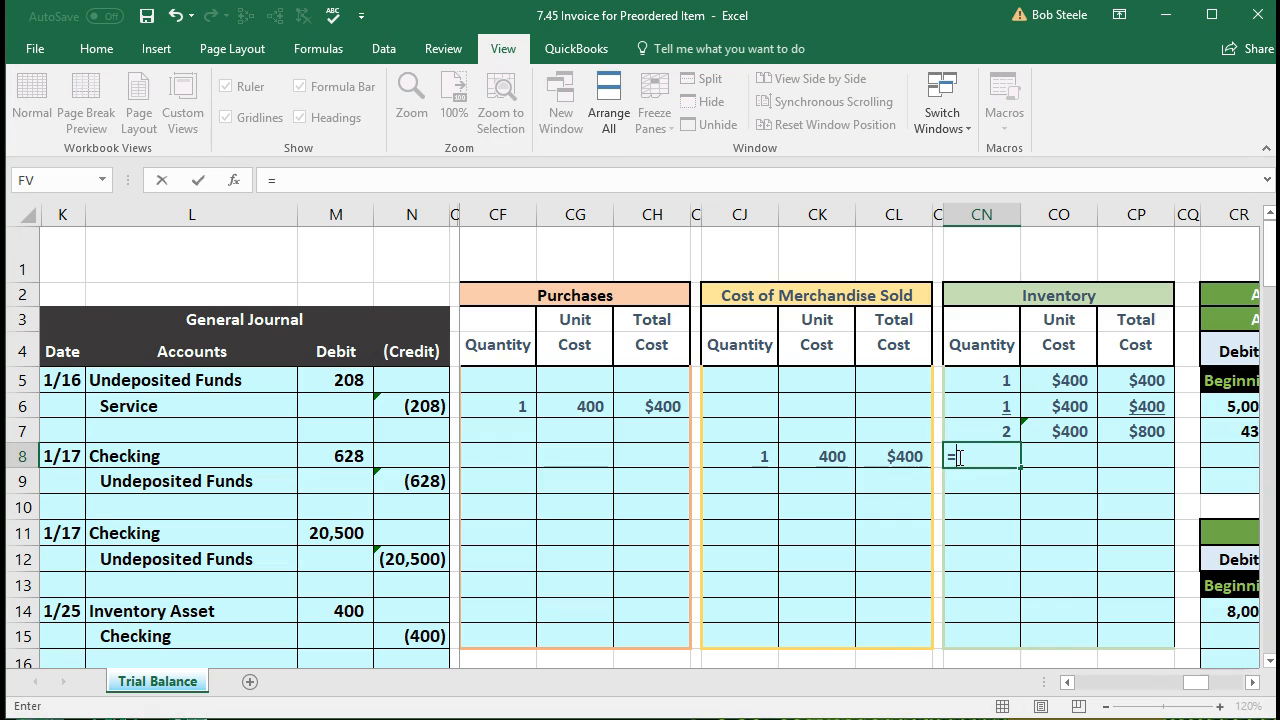
{"action": "left_click", "coordinate": [966, 435]}
{"action": "type", "text": "-"}
{"action": "left_click", "coordinate": [750, 461]}
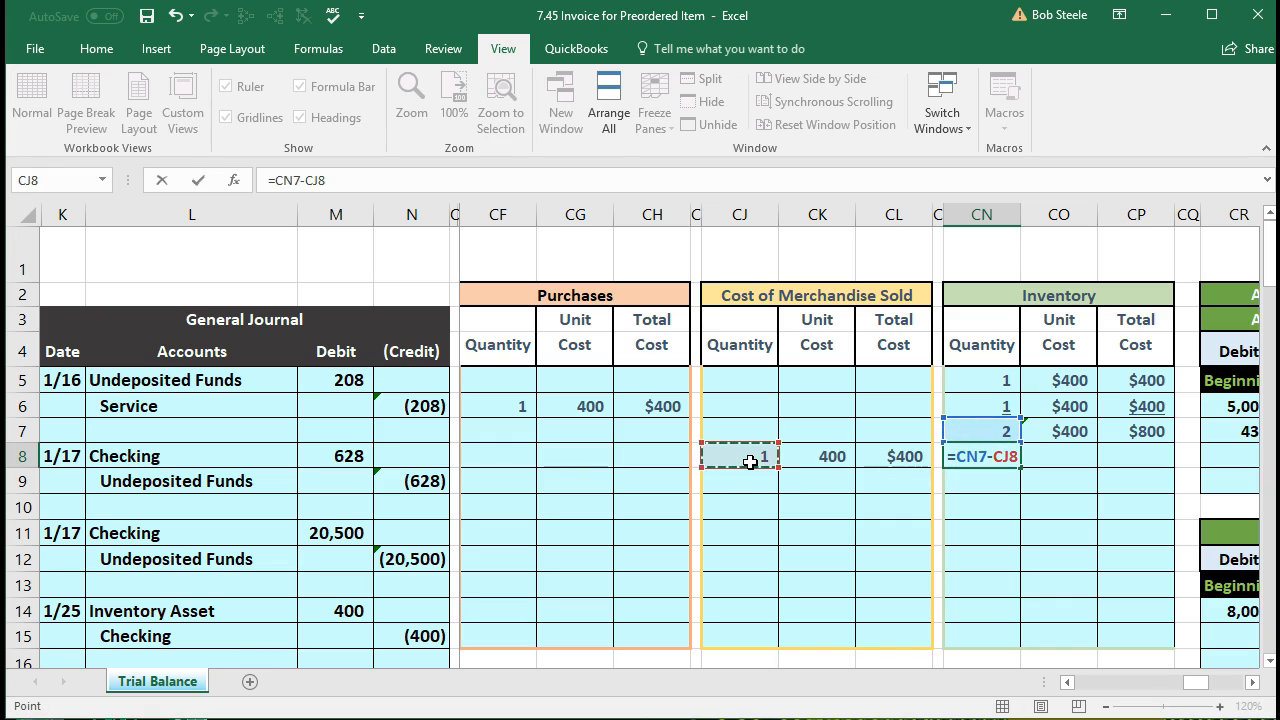
{"action": "key", "text": "Return"}
Step: Link the row 8 unit cost to CO7 ($400) and total it with =CN8*CO8
{"action": "key", "text": "Right"}
{"action": "key", "text": "Up"}
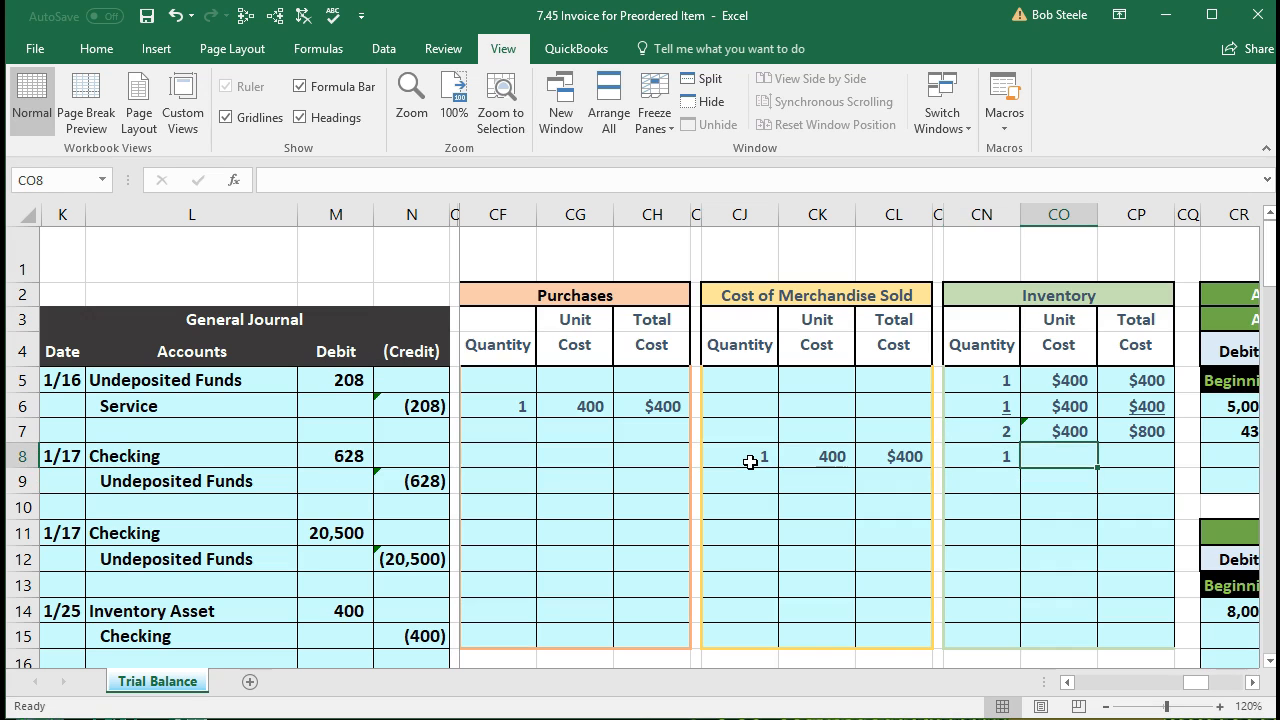
{"action": "type", "text": "="}
{"action": "key", "text": "Up"}
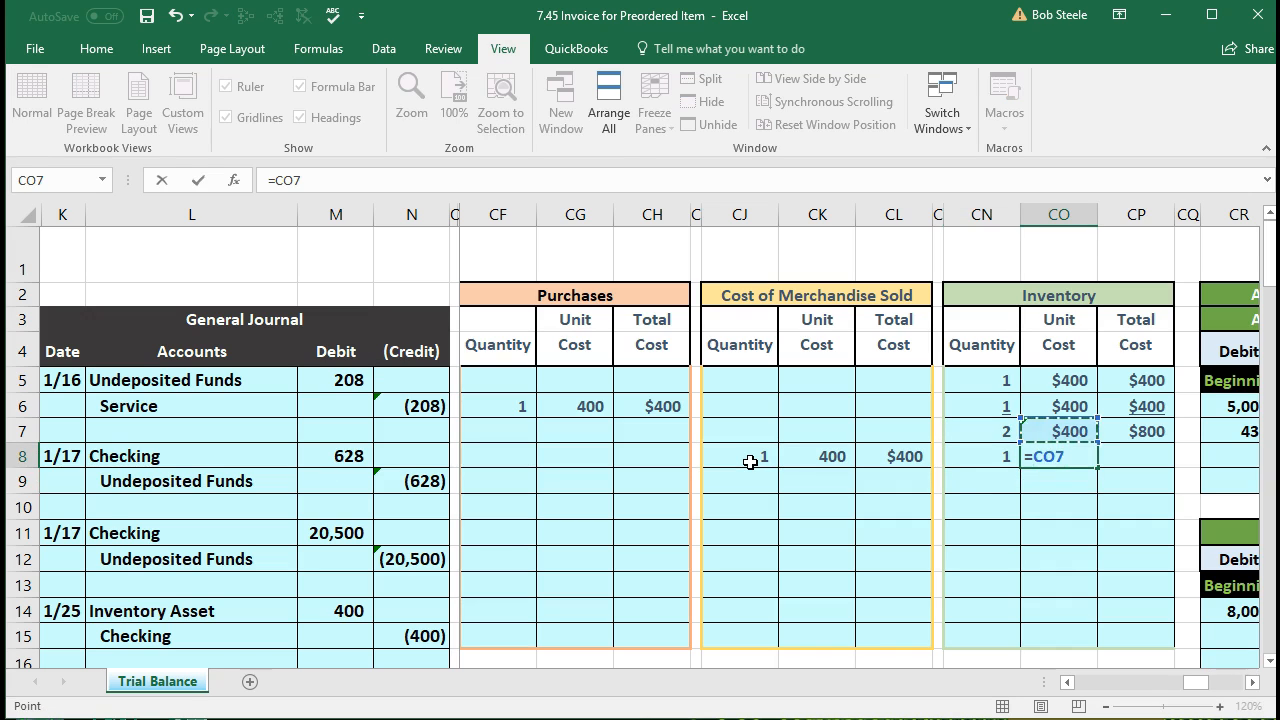
{"action": "key", "text": "Tab"}
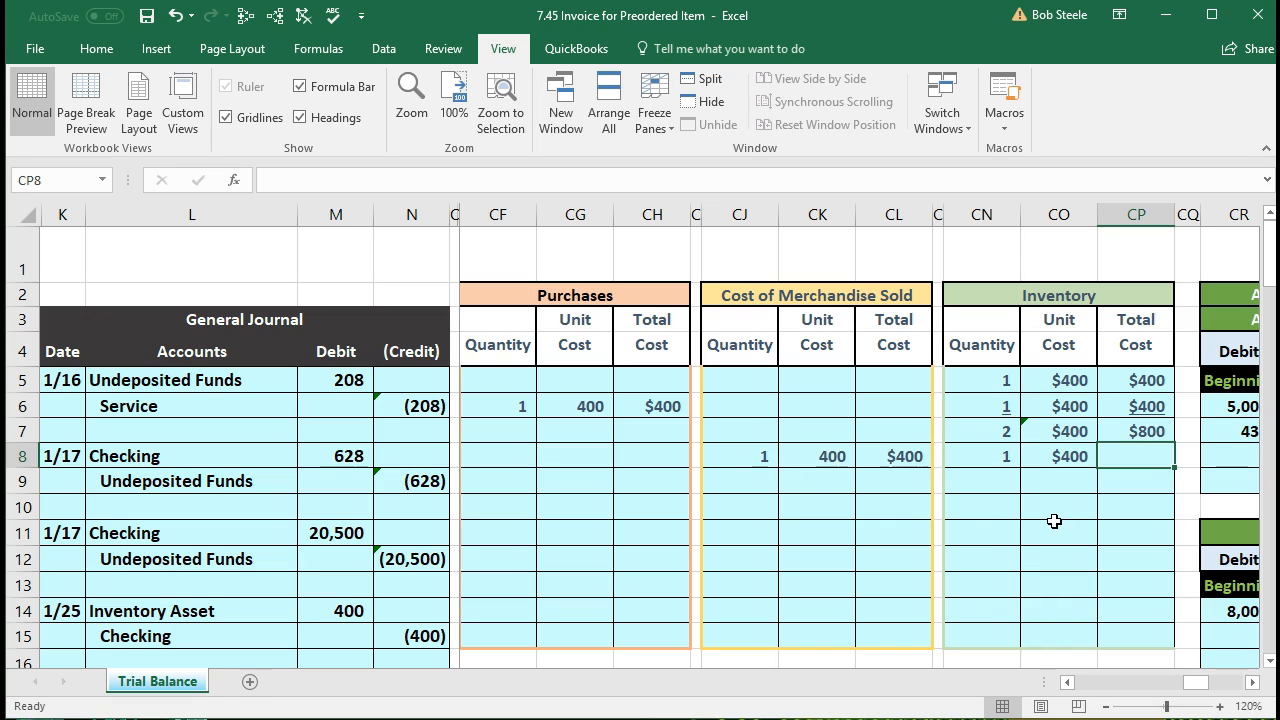
{"action": "type", "text": "="}
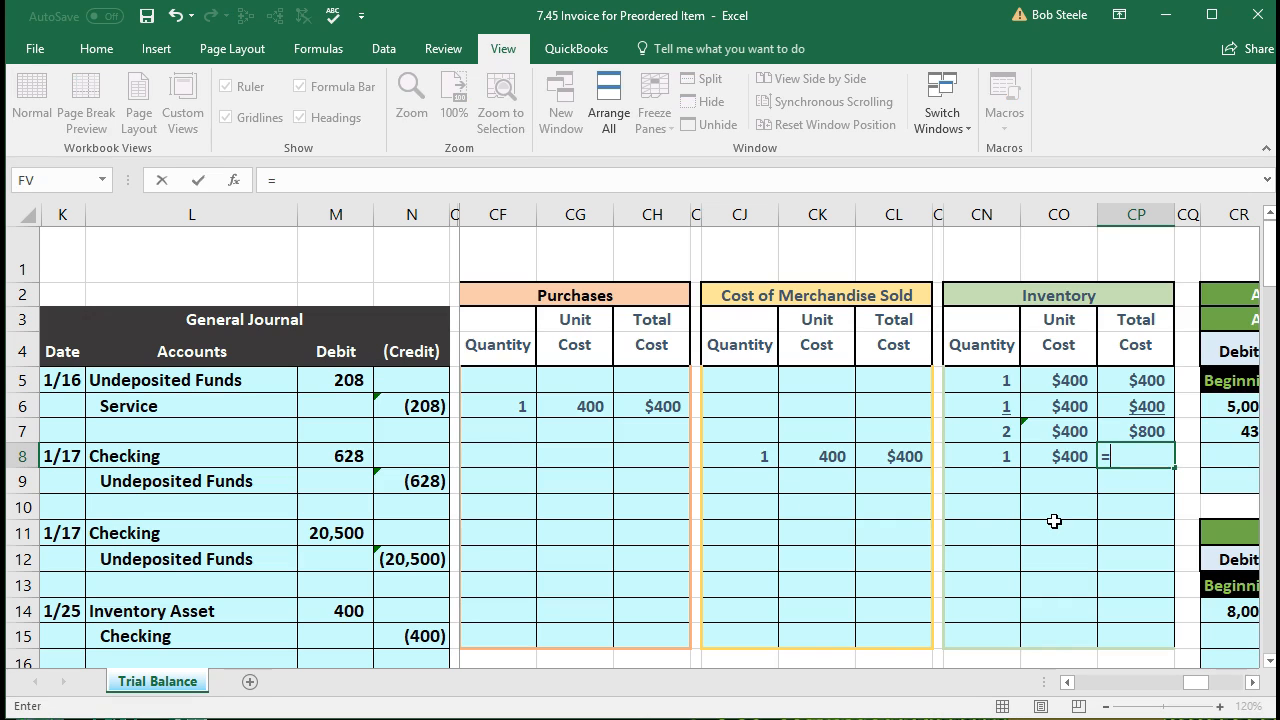
{"action": "left_click", "coordinate": [998, 460]}
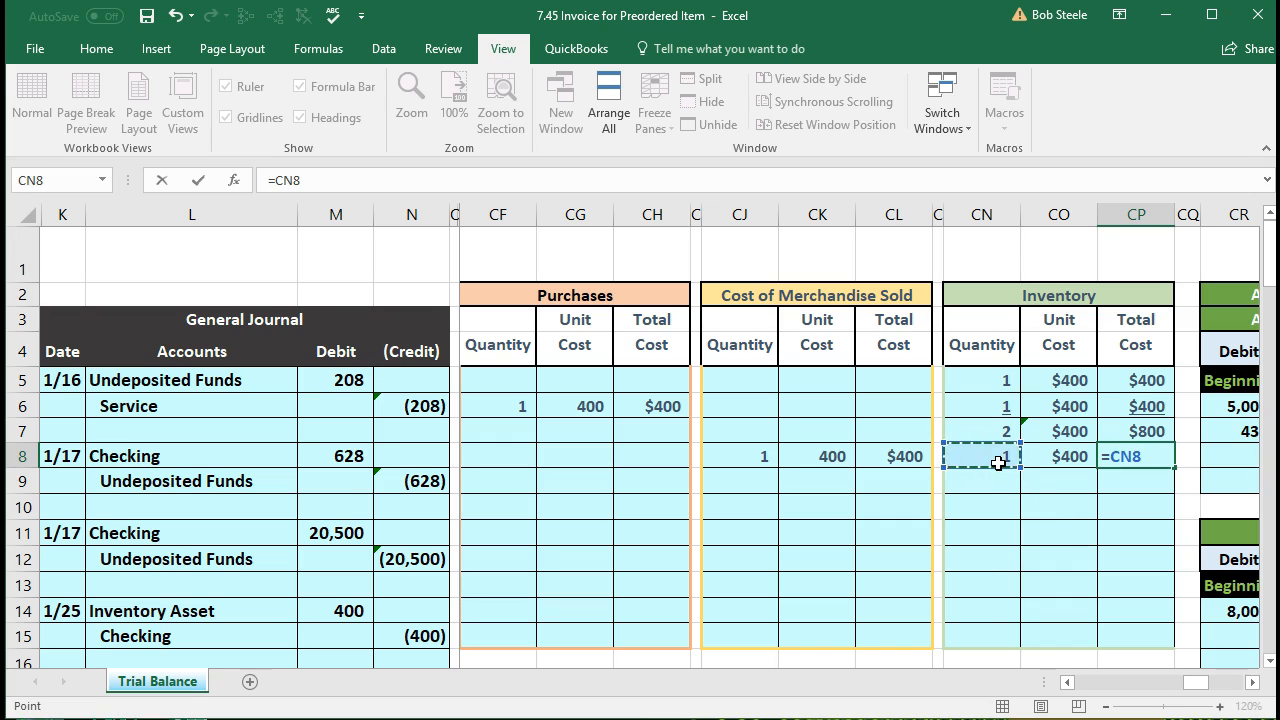
{"action": "type", "text": "*"}
{"action": "left_click", "coordinate": [1065, 461]}
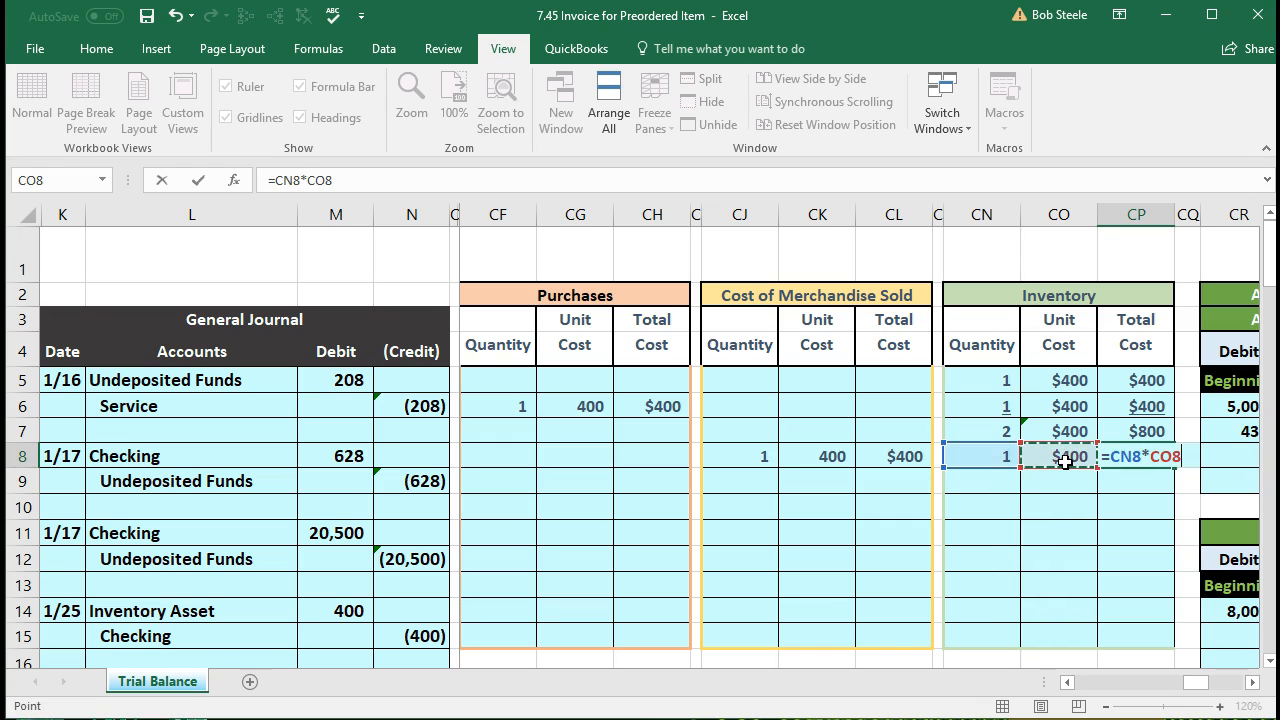
{"action": "key", "text": "Return"}
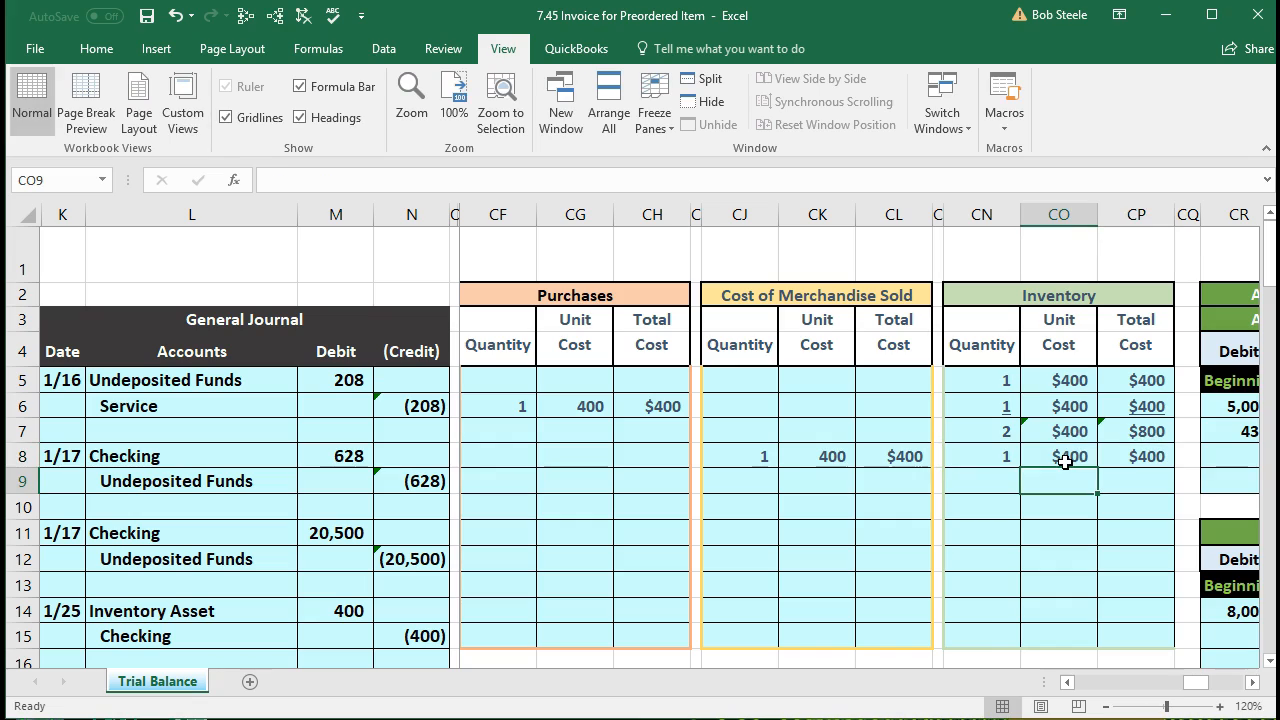
Step: Correct the first row reference in the CP106 Total formula to end in 8
{"action": "scroll", "coordinate": [1110, 479], "scroll_direction": "down", "scroll_amount": 4}
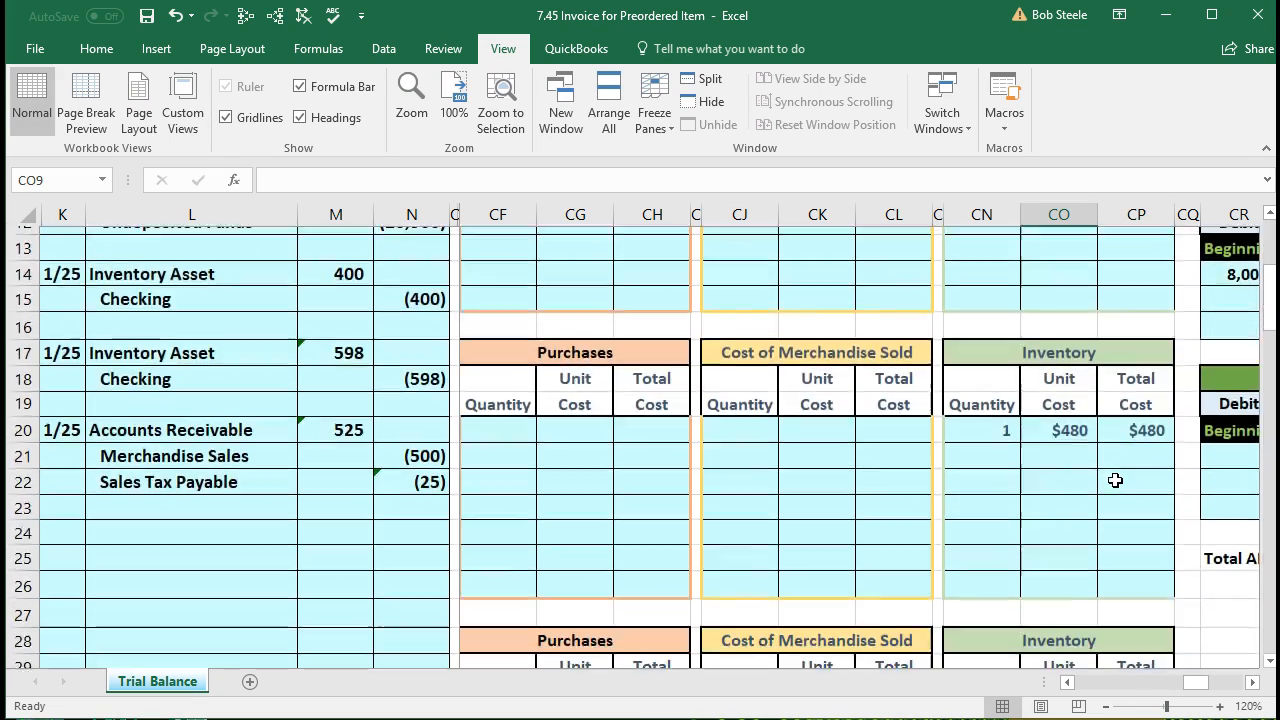
{"action": "scroll", "coordinate": [1115, 481], "scroll_direction": "down", "scroll_amount": 7}
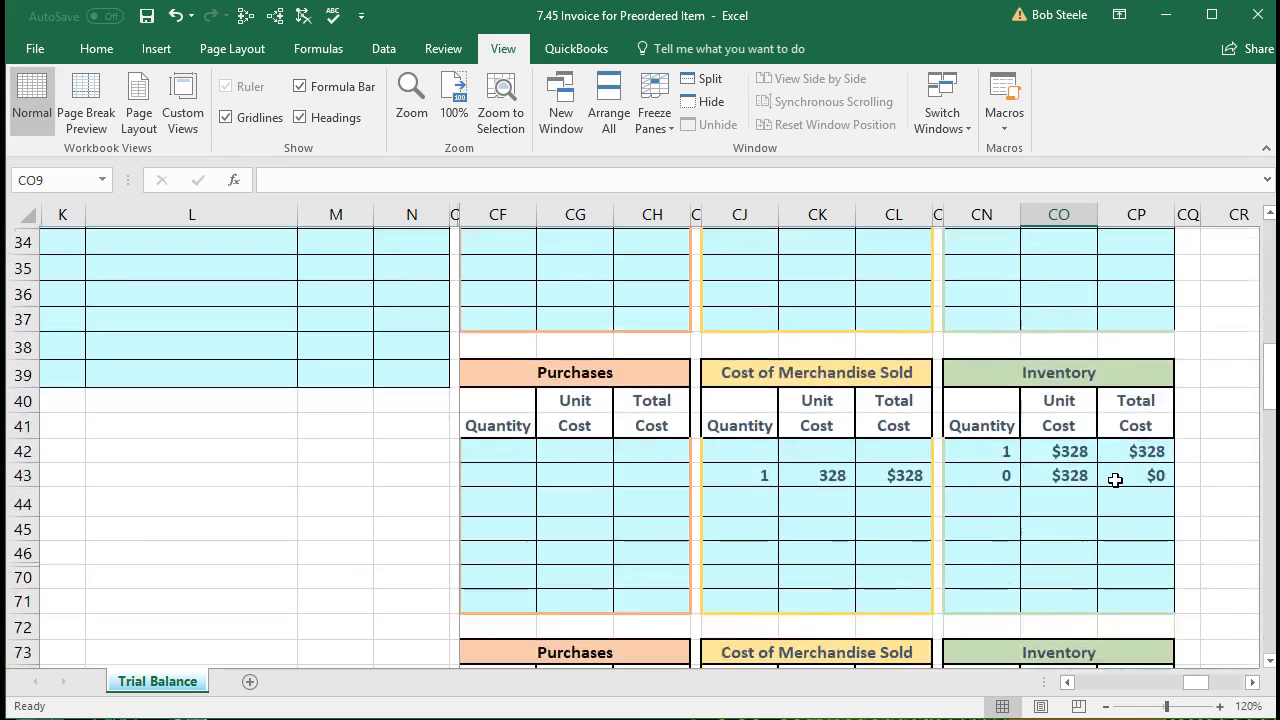
{"action": "scroll", "coordinate": [1115, 480], "scroll_direction": "down", "scroll_amount": 16}
{"action": "scroll", "coordinate": [1115, 480], "scroll_direction": "down", "scroll_amount": 5}
{"action": "left_click", "coordinate": [1130, 535]}
{"action": "double_click", "coordinate": [1132, 535]}
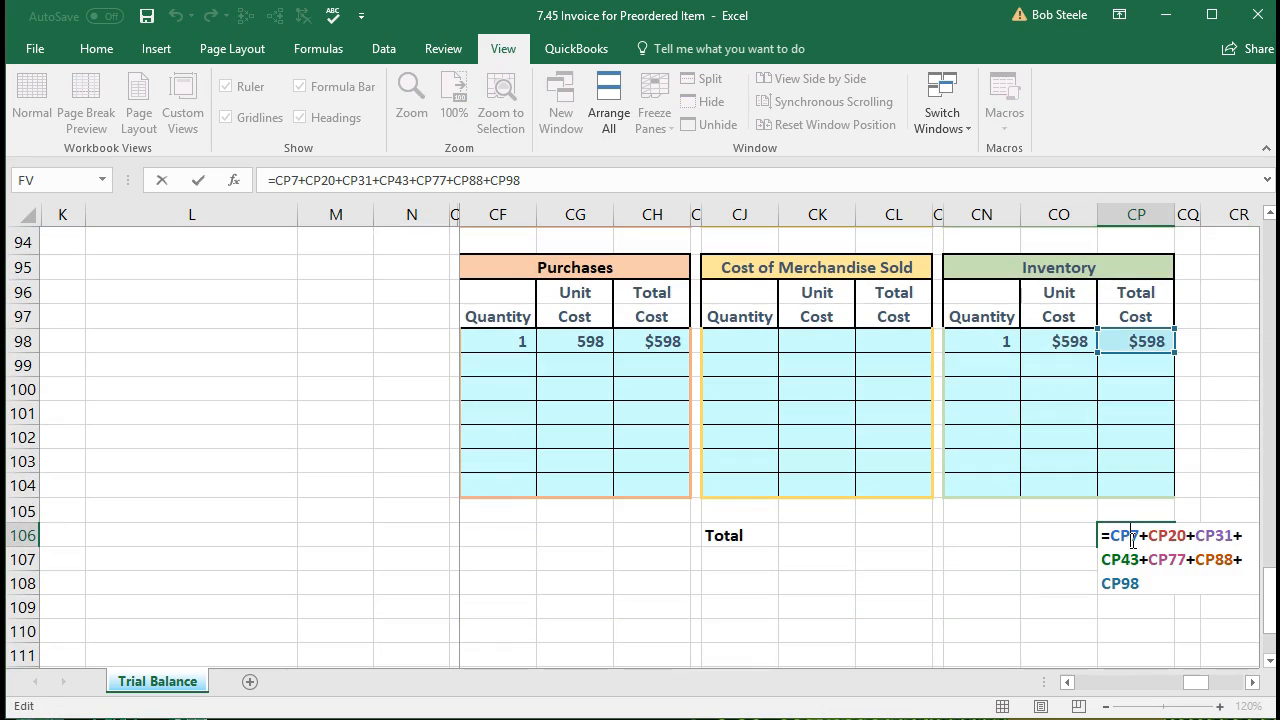
{"action": "scroll", "coordinate": [1131, 538], "scroll_direction": "up", "scroll_amount": 8}
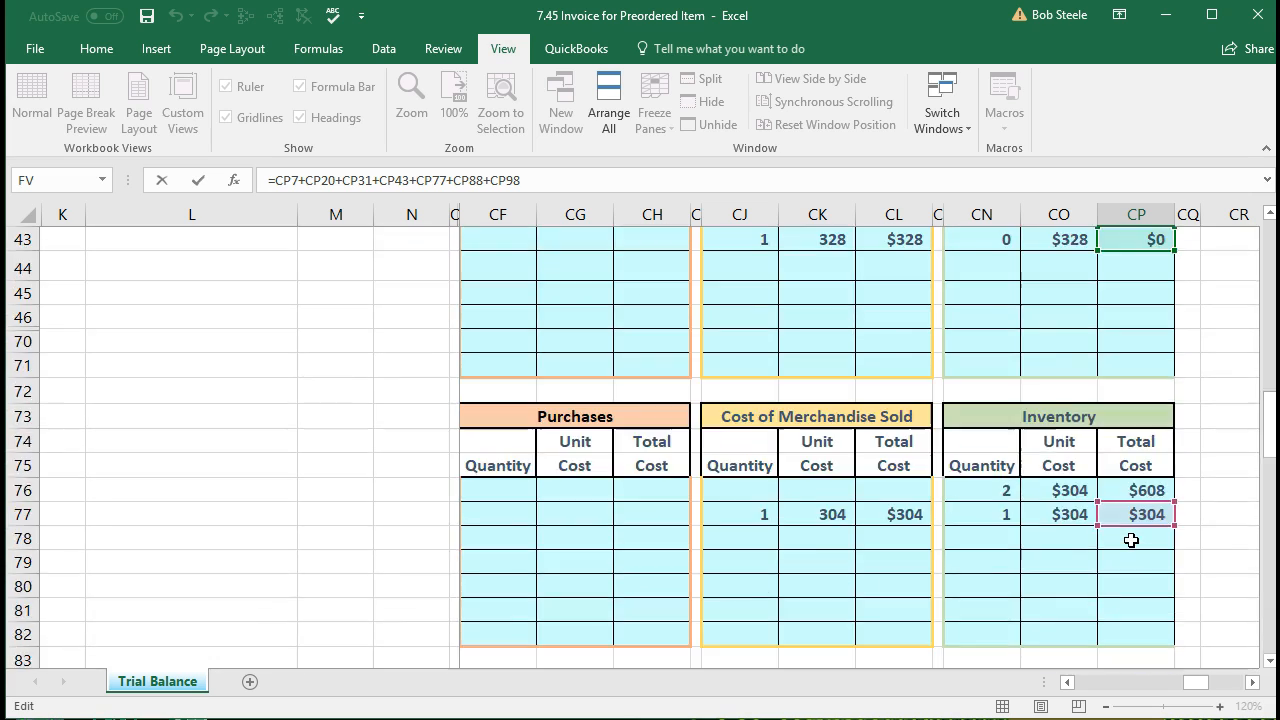
{"action": "scroll", "coordinate": [1131, 540], "scroll_direction": "up", "scroll_amount": 12}
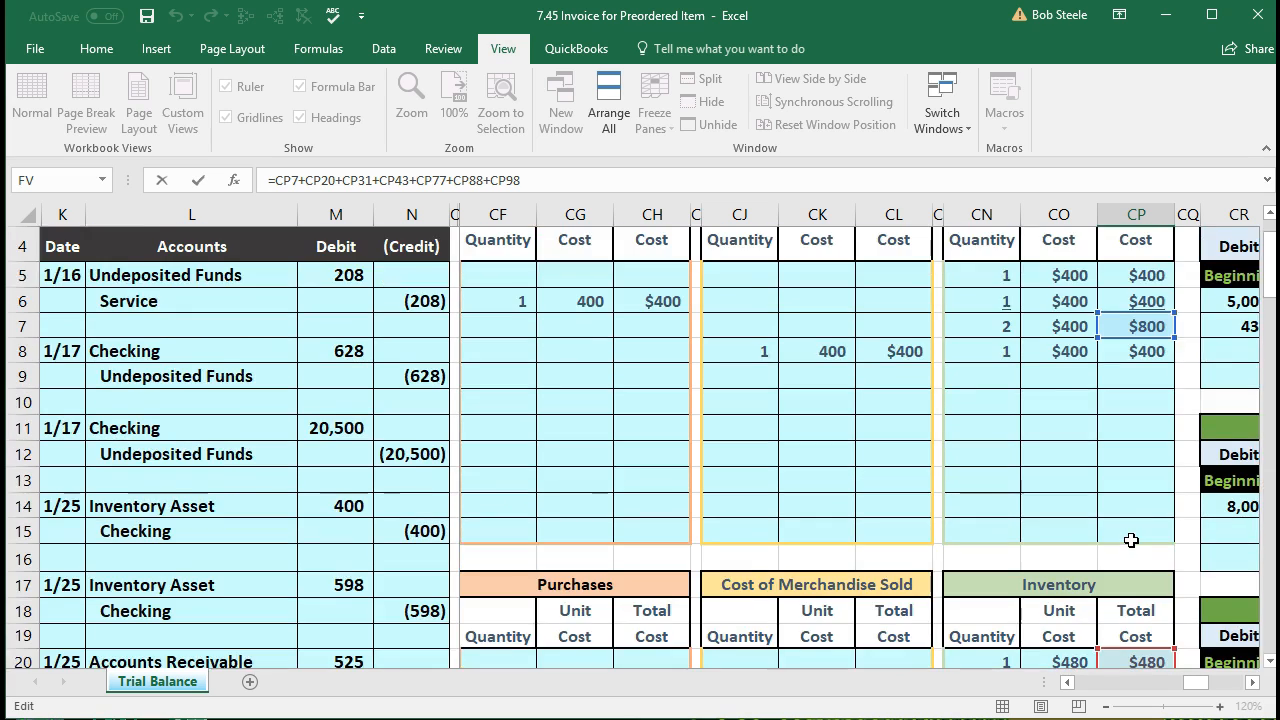
{"action": "scroll", "coordinate": [1131, 540], "scroll_direction": "up", "scroll_amount": 2}
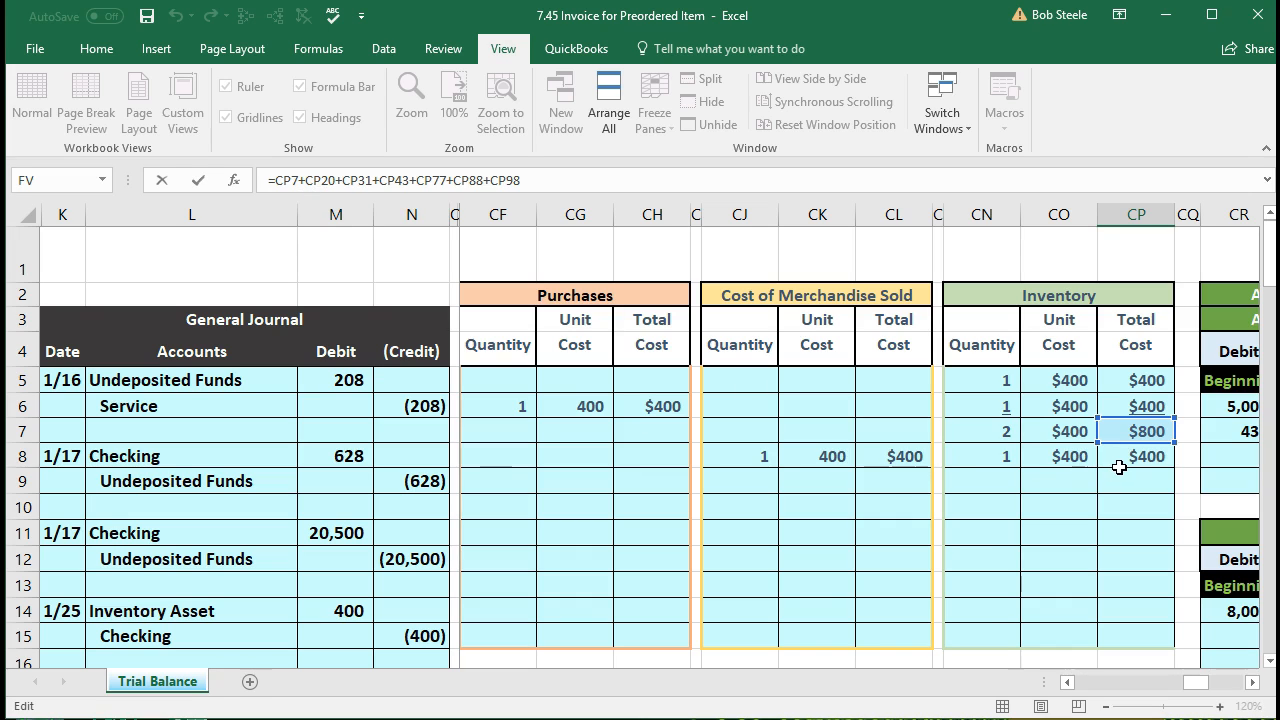
{"action": "left_click", "coordinate": [301, 178]}
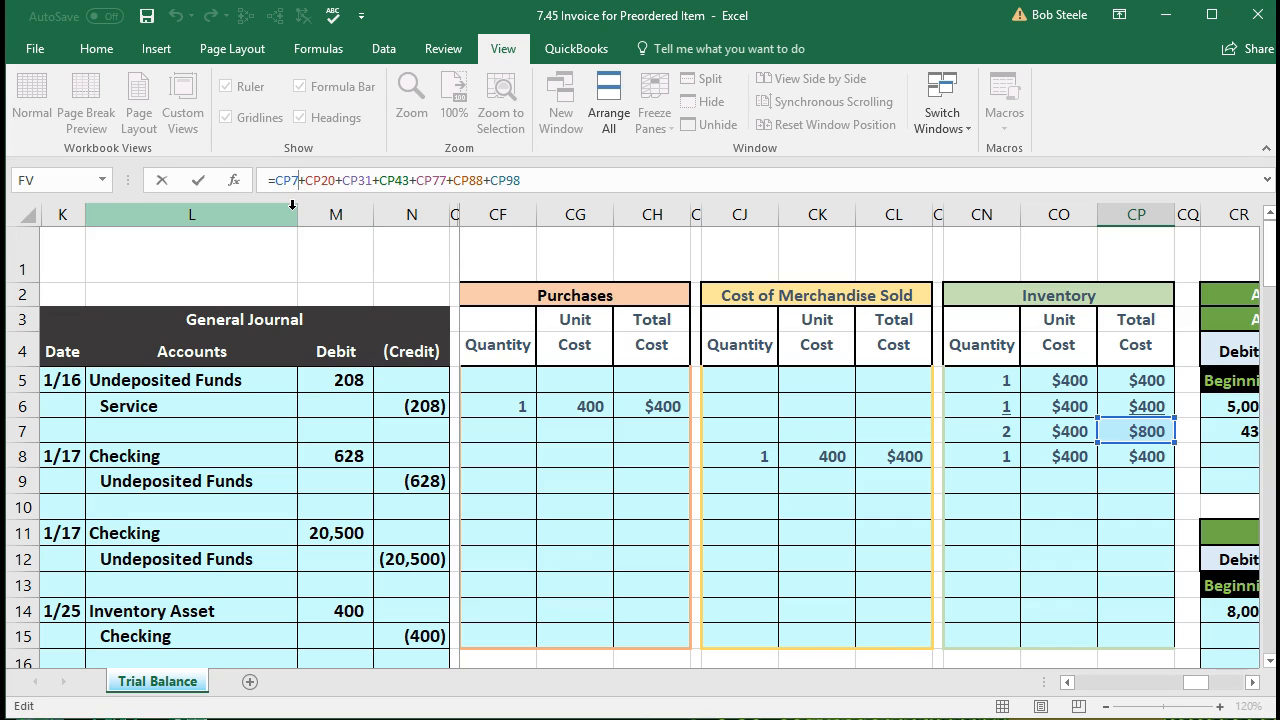
{"action": "key", "text": "BackSpace"}
{"action": "type", "text": "8"}
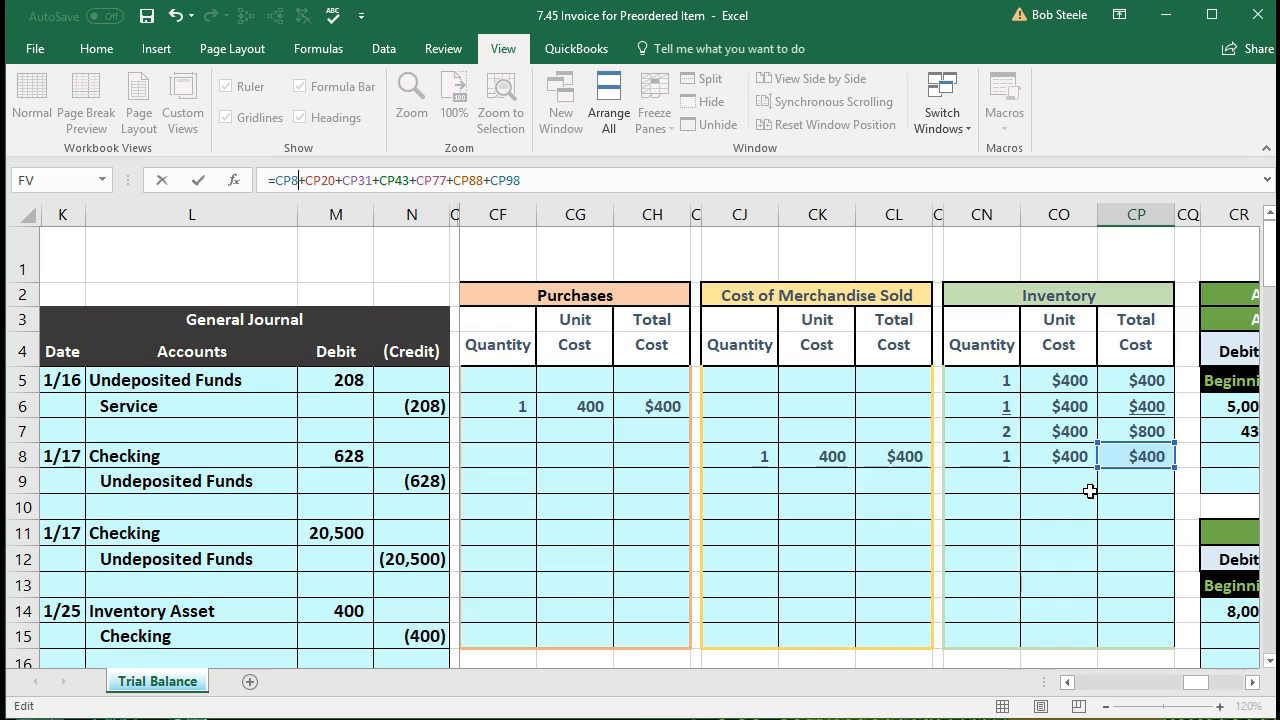
{"action": "key", "text": "Return"}
Step: Rebuild the CP106 Total formula starting as =CP8+CP20+CP31+CP43
{"action": "key", "text": "Up"}
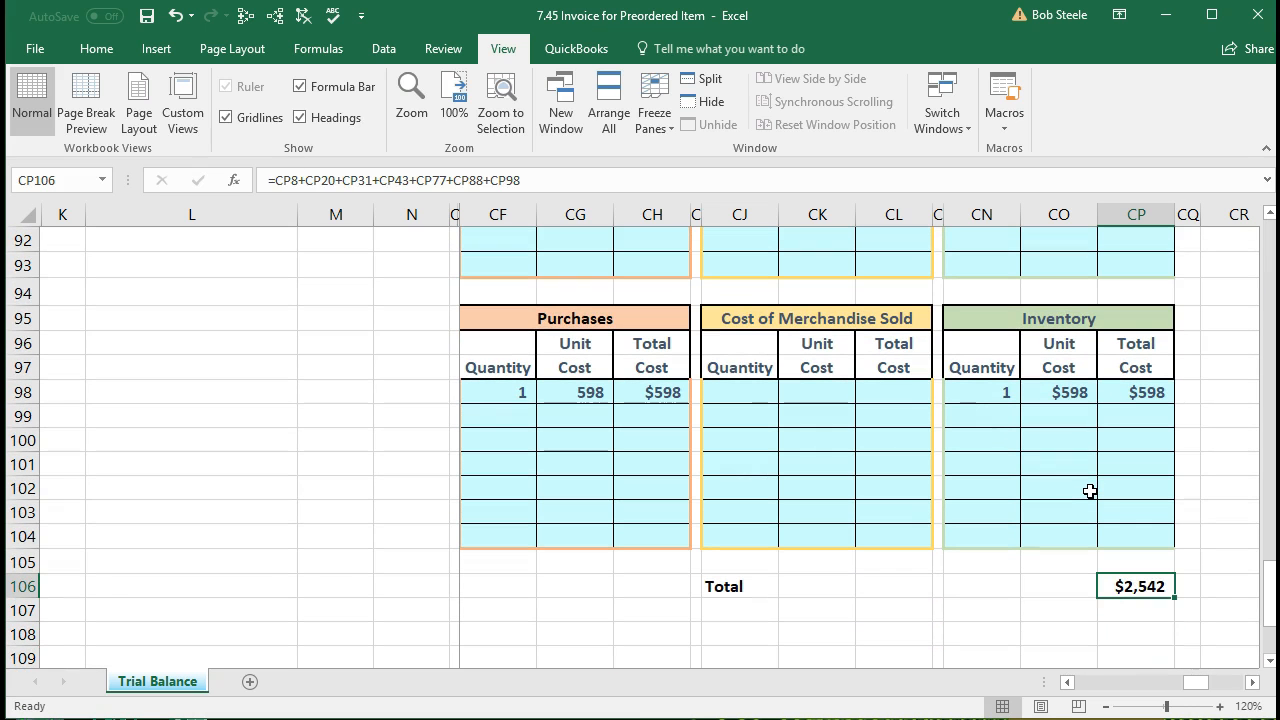
{"action": "key", "text": "Delete"}
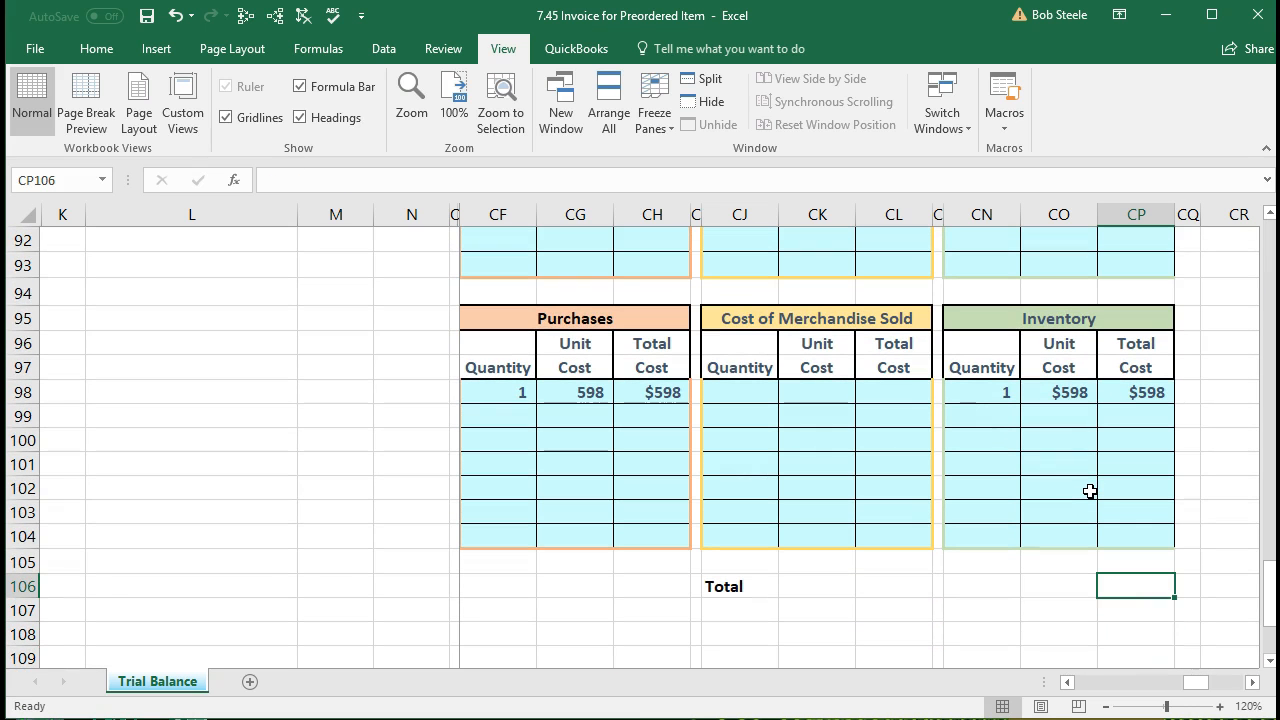
{"action": "type", "text": "="}
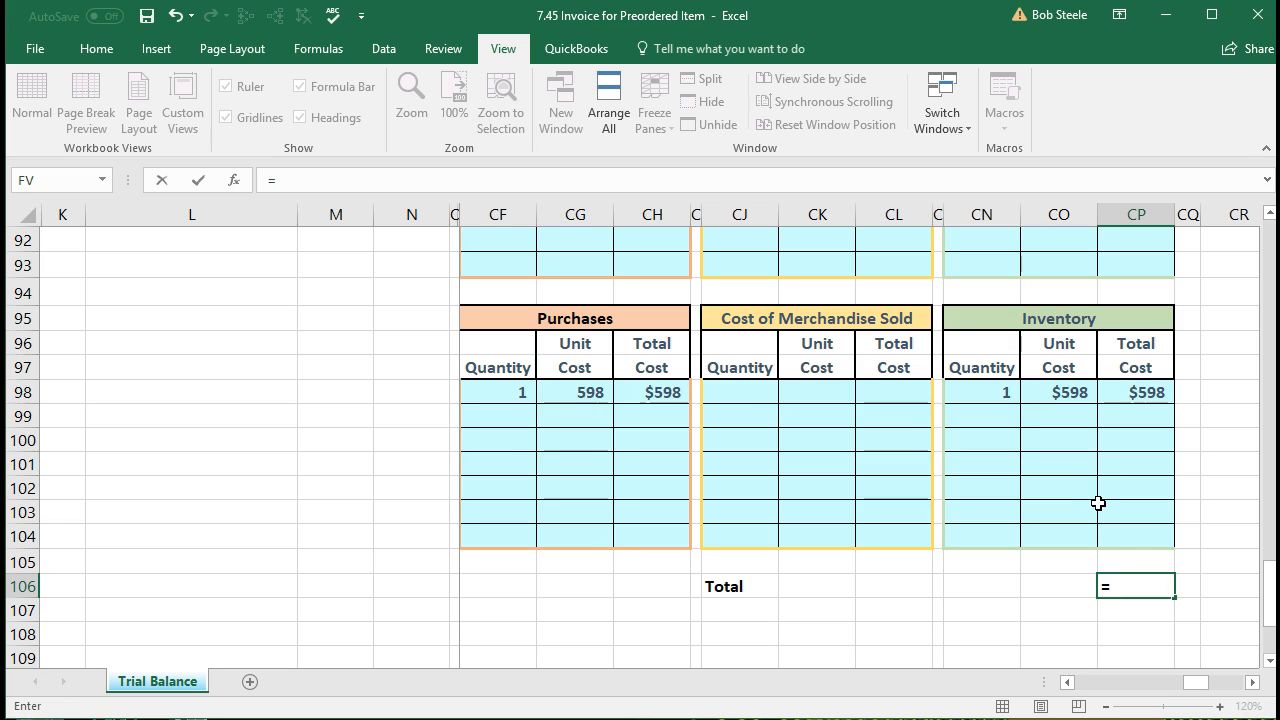
{"action": "scroll", "coordinate": [1098, 503], "scroll_direction": "up", "scroll_amount": 20}
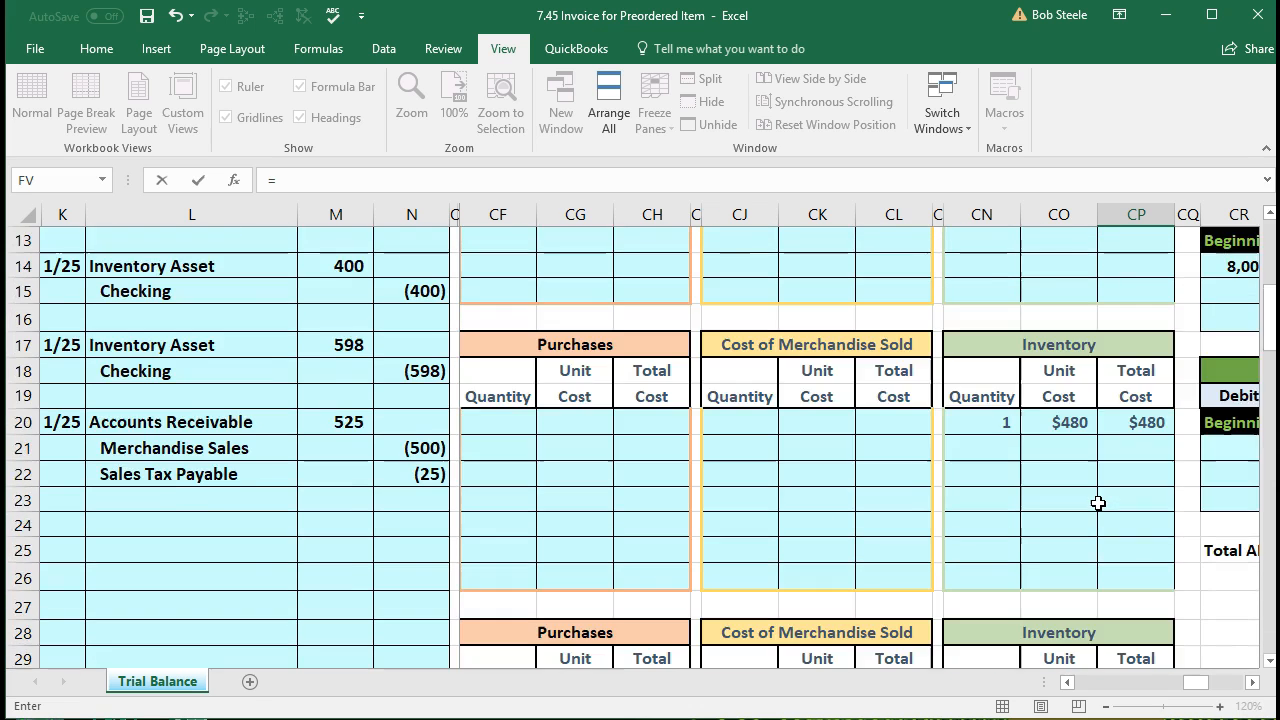
{"action": "scroll", "coordinate": [1098, 503], "scroll_direction": "up", "scroll_amount": 2}
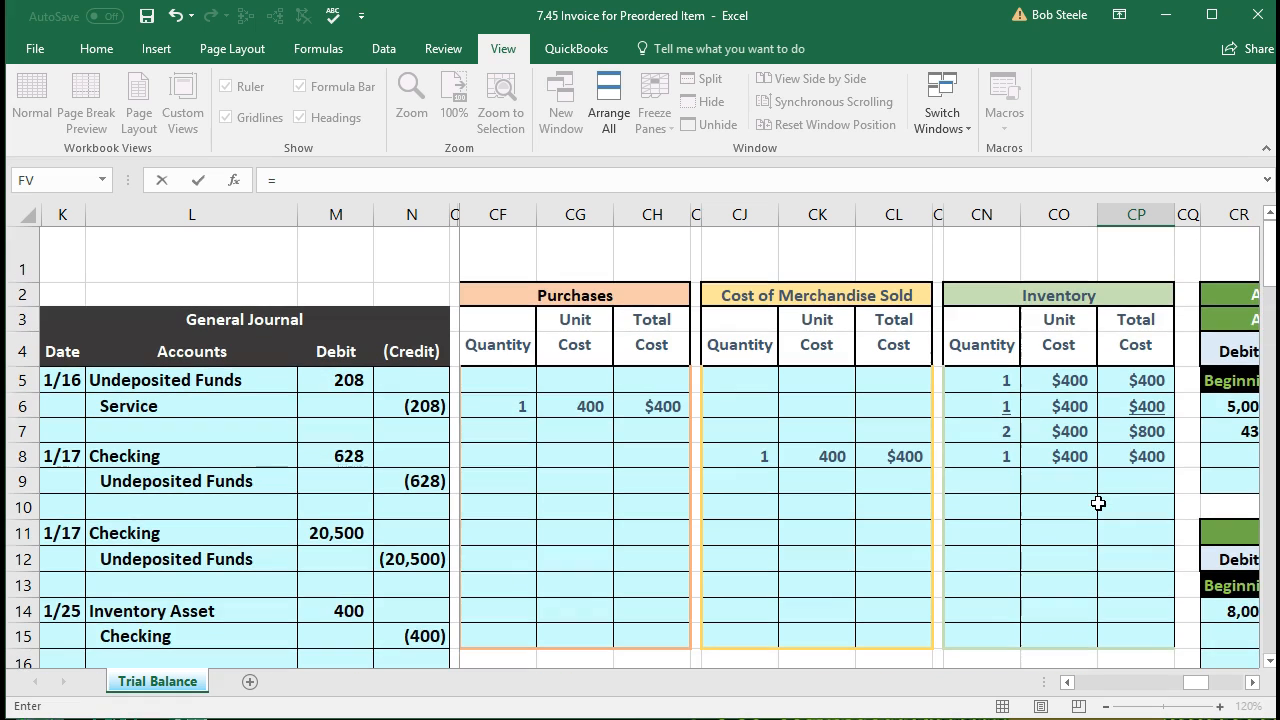
{"action": "left_click", "coordinate": [1150, 458]}
{"action": "type", "text": "+"}
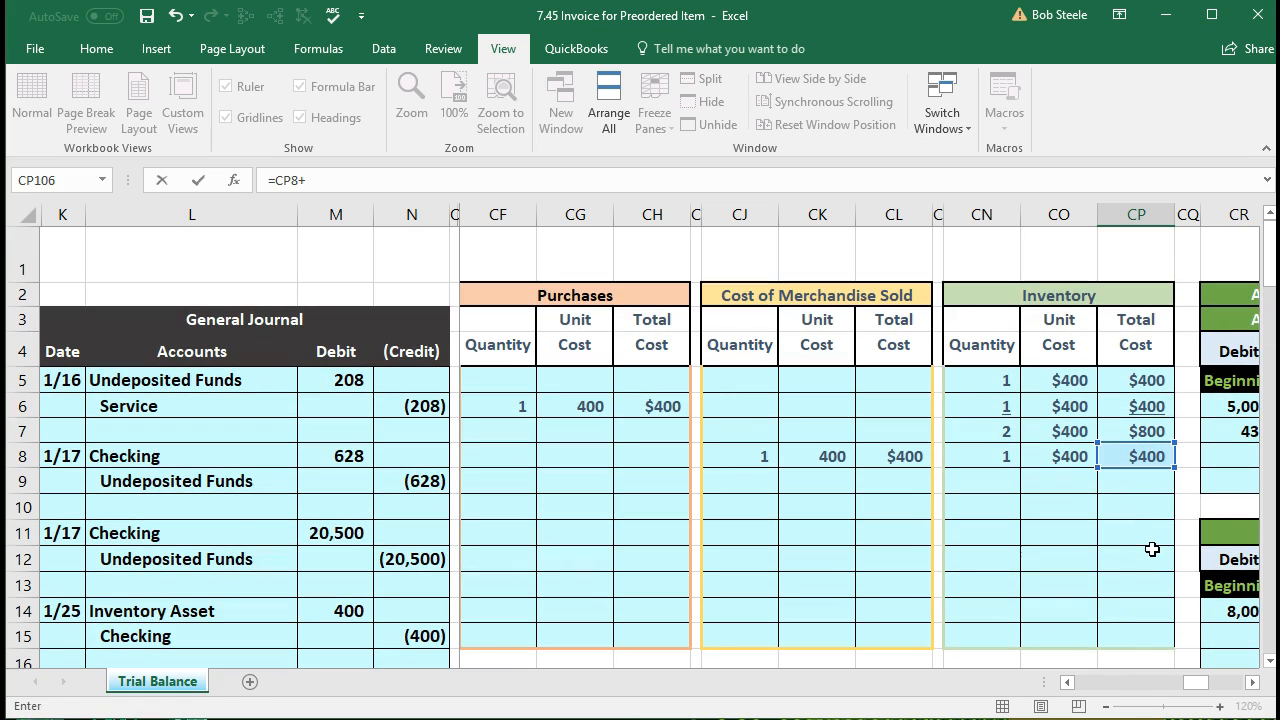
{"action": "scroll", "coordinate": [991, 591], "scroll_direction": "down", "scroll_amount": 3}
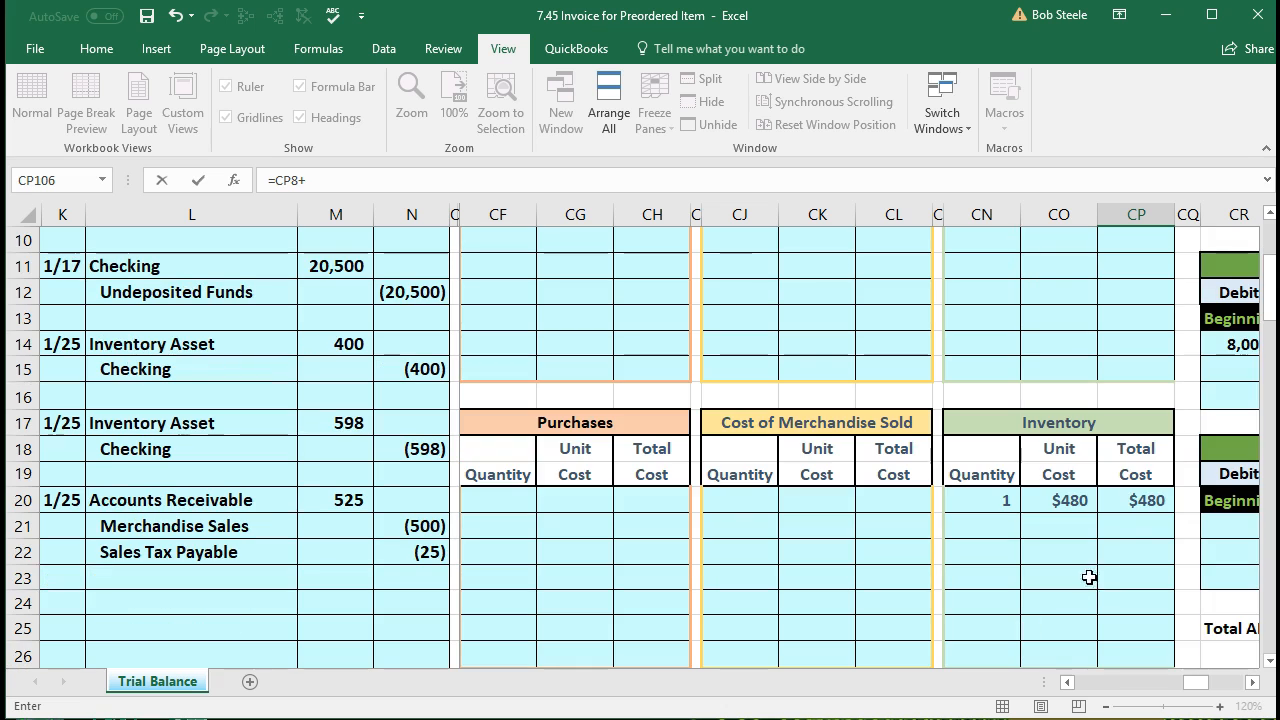
{"action": "left_click", "coordinate": [1134, 500]}
{"action": "type", "text": "+"}
{"action": "scroll", "coordinate": [1119, 527], "scroll_direction": "down", "scroll_amount": 3}
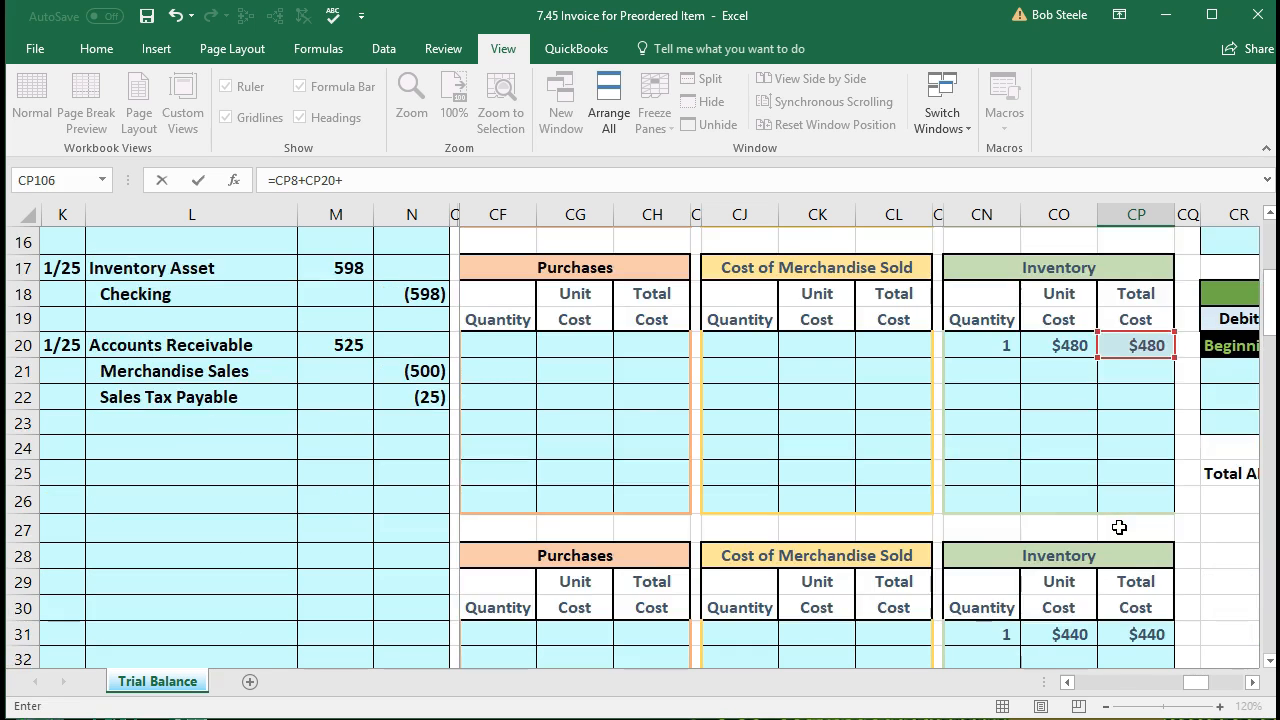
{"action": "left_click", "coordinate": [1147, 556]}
{"action": "type", "text": "+"}
{"action": "scroll", "coordinate": [1146, 557], "scroll_direction": "down", "scroll_amount": 4}
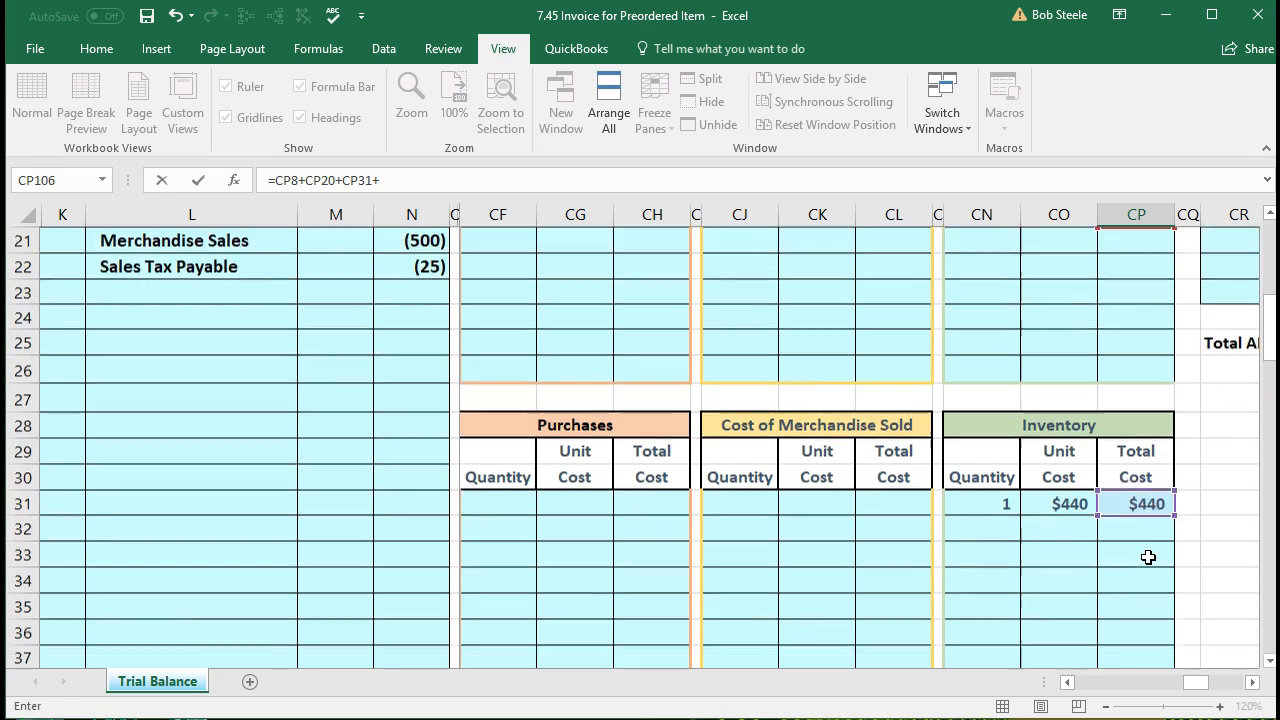
{"action": "left_click", "coordinate": [1143, 551]}
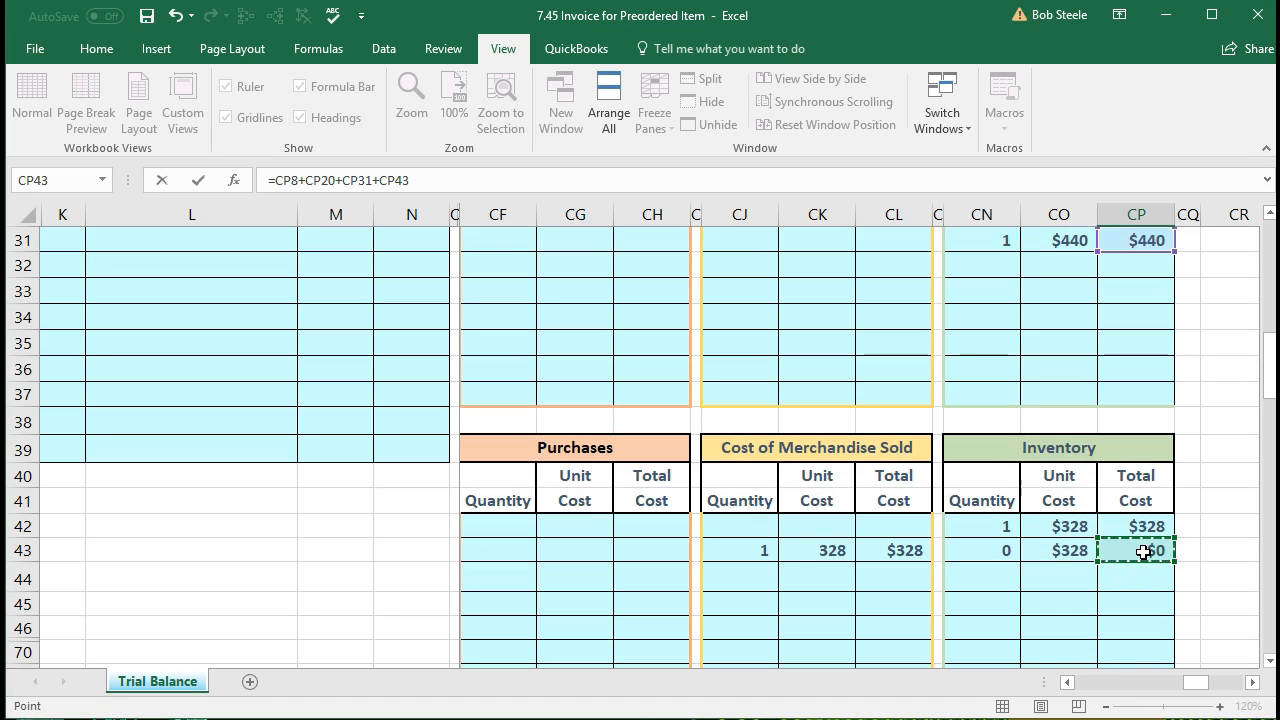
Step: Extend the Total formula with +CP77+CP88+CP98, giving $2,542 in CP106
{"action": "type", "text": "+"}
{"action": "scroll", "coordinate": [1143, 551], "scroll_direction": "down", "scroll_amount": 4}
{"action": "left_click", "coordinate": [1138, 514]}
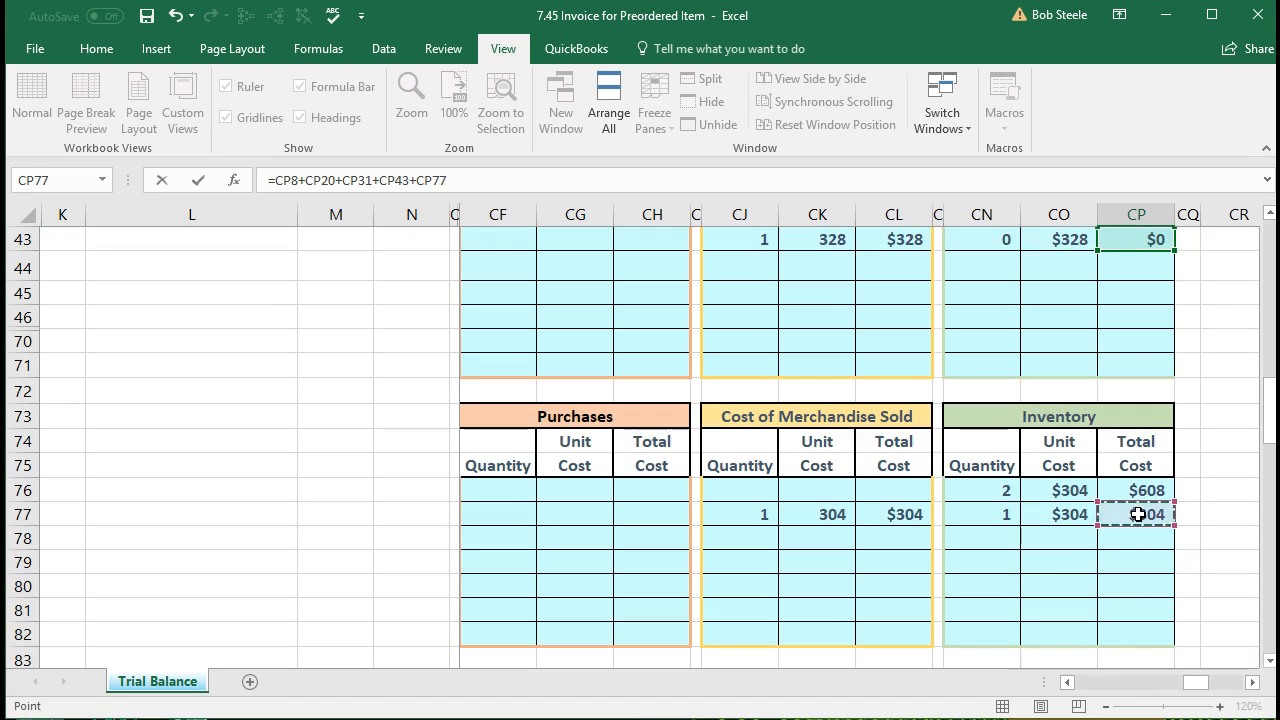
{"action": "type", "text": "+"}
{"action": "scroll", "coordinate": [1140, 514], "scroll_direction": "down", "scroll_amount": 4}
{"action": "left_click", "coordinate": [1143, 608]}
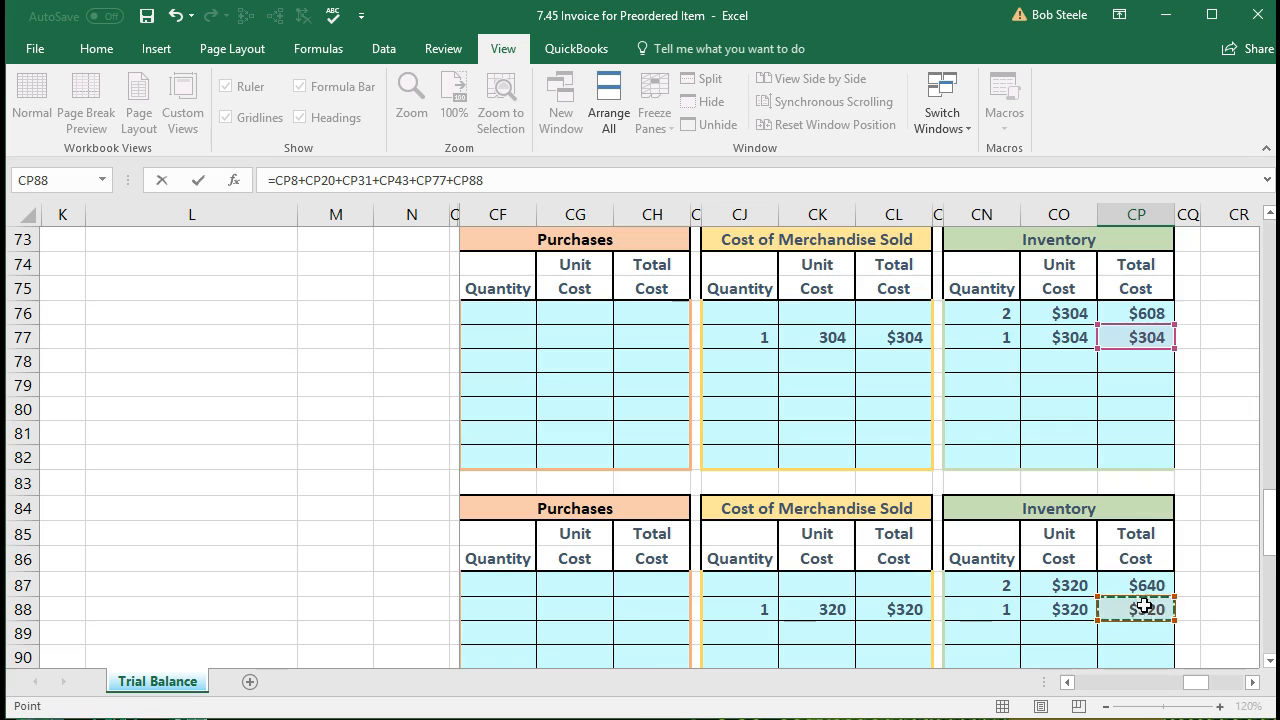
{"action": "scroll", "coordinate": [1143, 608], "scroll_direction": "down", "scroll_amount": 5}
{"action": "type", "text": "+"}
{"action": "left_click", "coordinate": [1133, 494]}
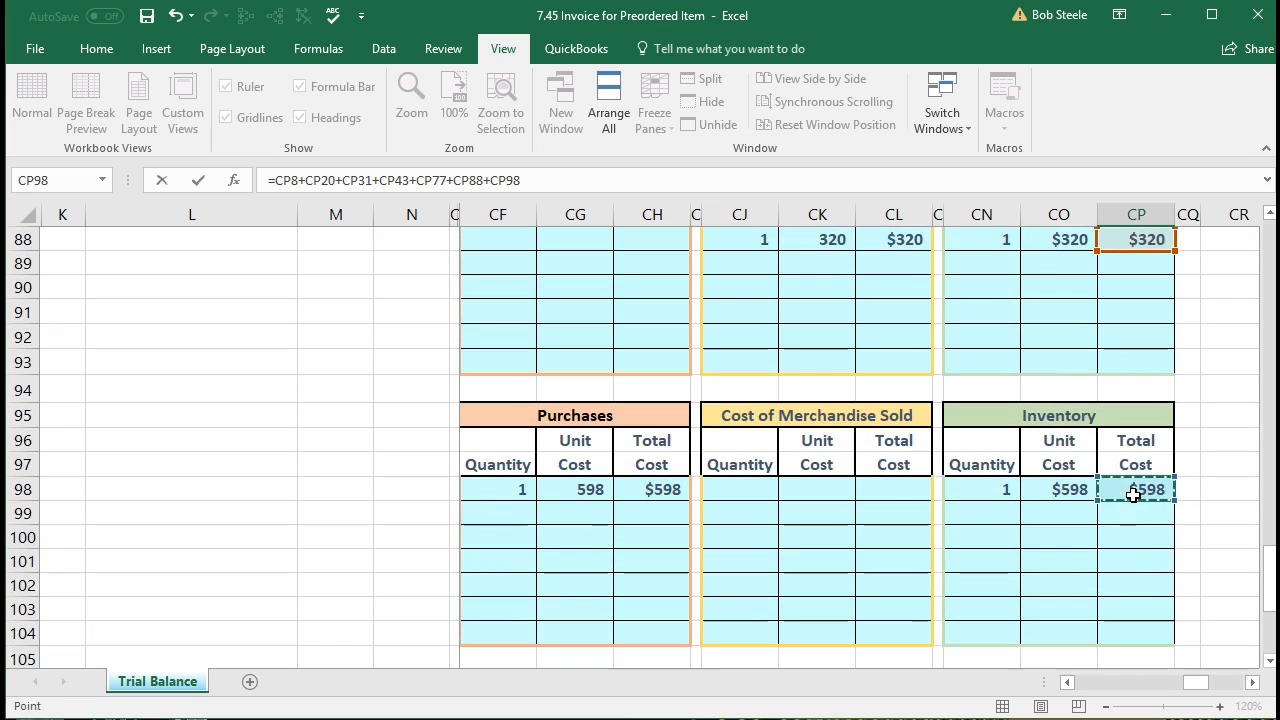
{"action": "scroll", "coordinate": [1065, 560], "scroll_direction": "down", "scroll_amount": 2}
{"action": "key", "text": "Return"}
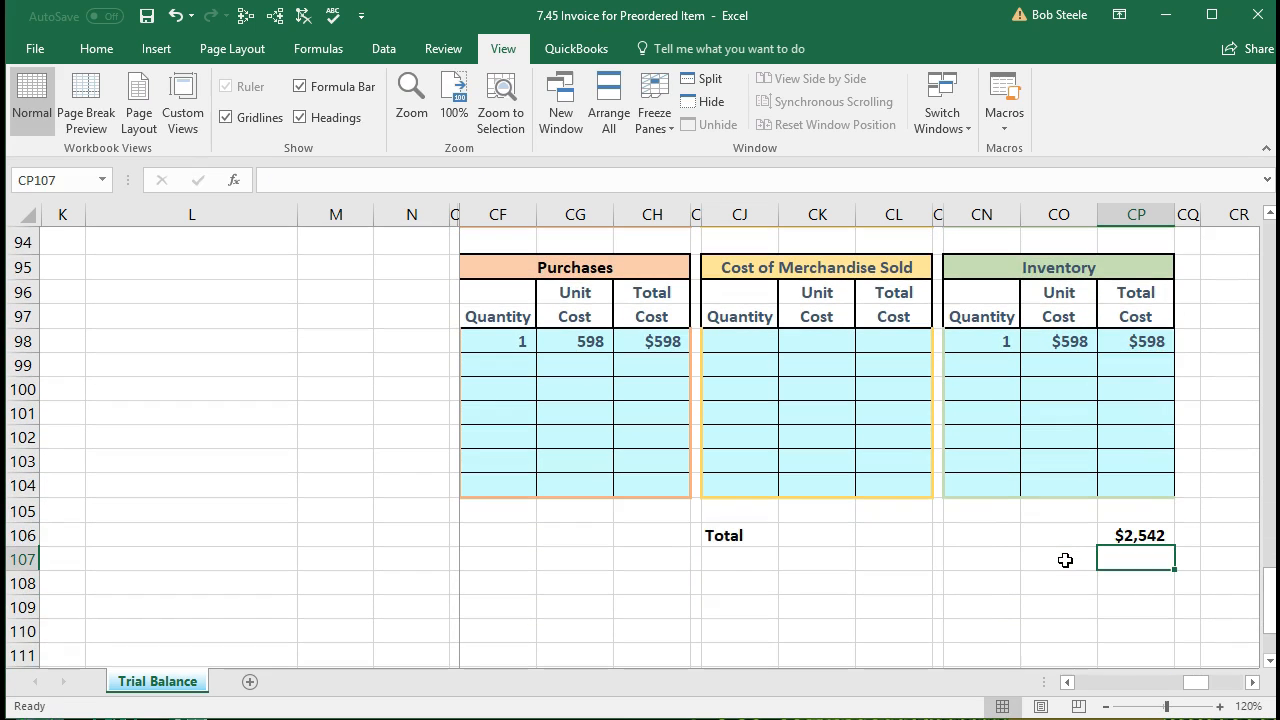
{"action": "key", "text": "Up"}
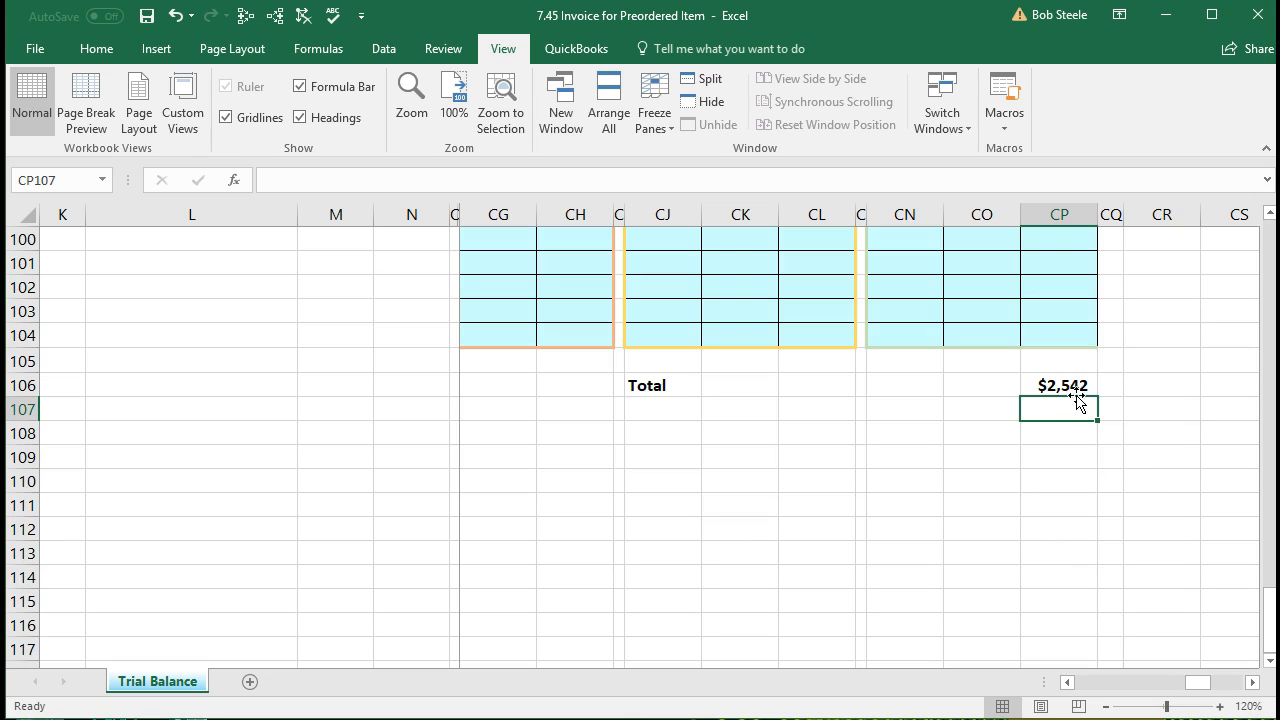
{"action": "left_click", "coordinate": [1075, 389]}
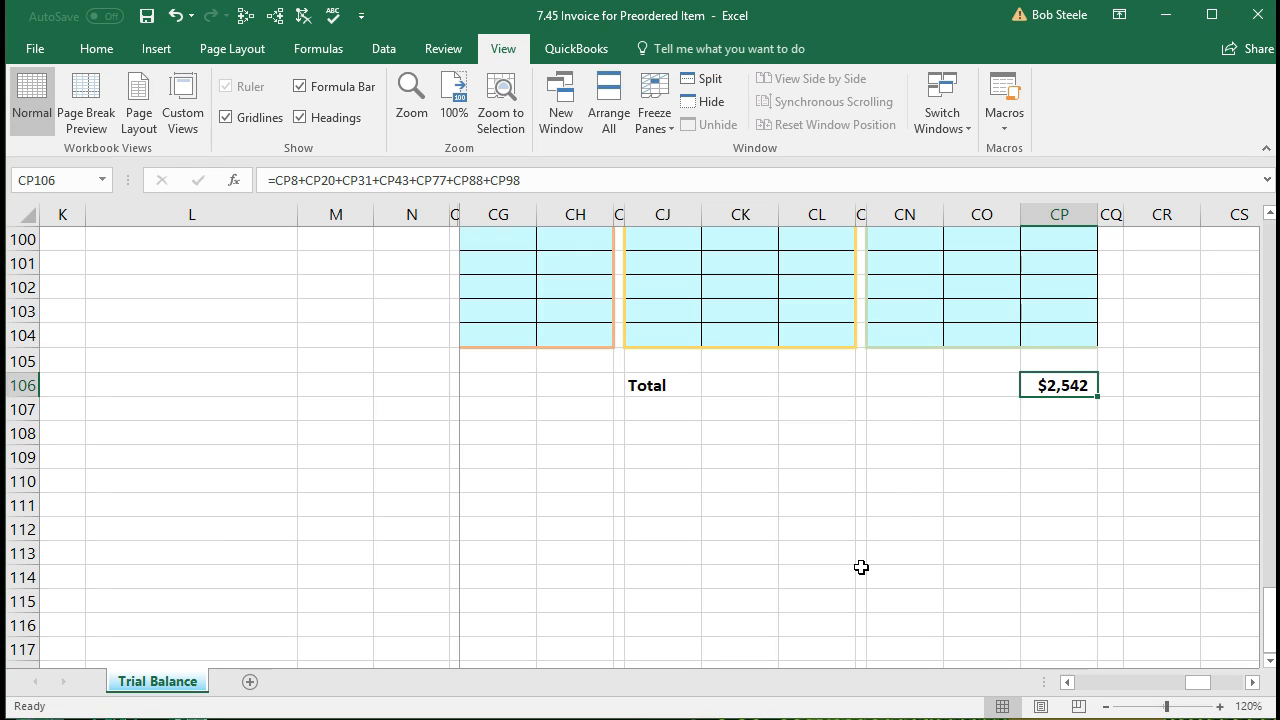
{"action": "scroll", "coordinate": [861, 567], "scroll_direction": "up", "scroll_amount": 1}
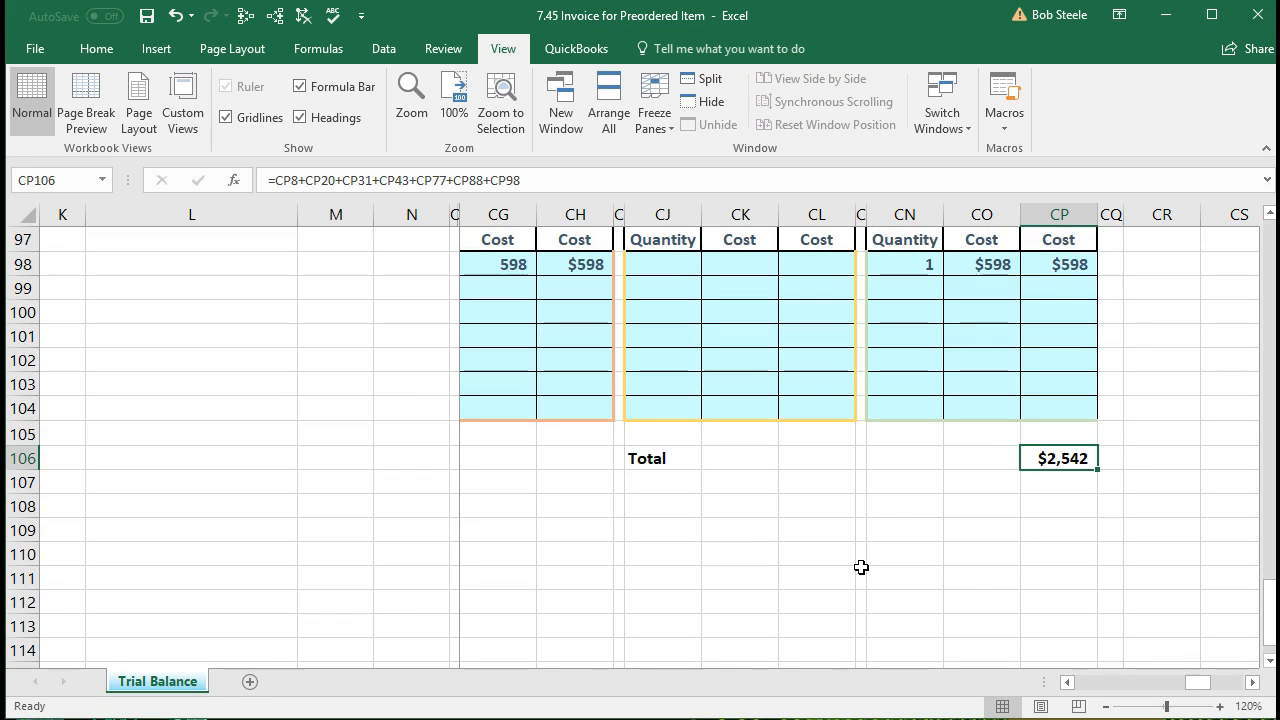
{"action": "scroll", "coordinate": [861, 567], "scroll_direction": "up", "scroll_amount": 9}
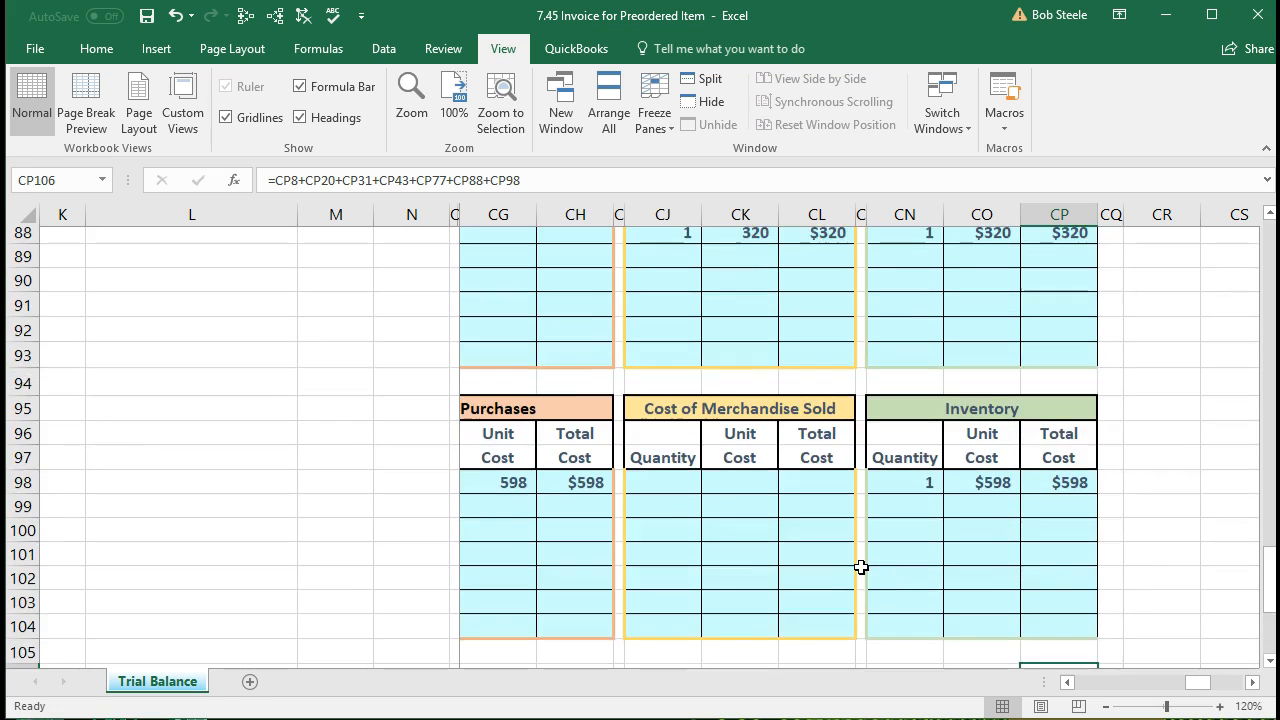
{"action": "scroll", "coordinate": [861, 567], "scroll_direction": "up", "scroll_amount": 17}
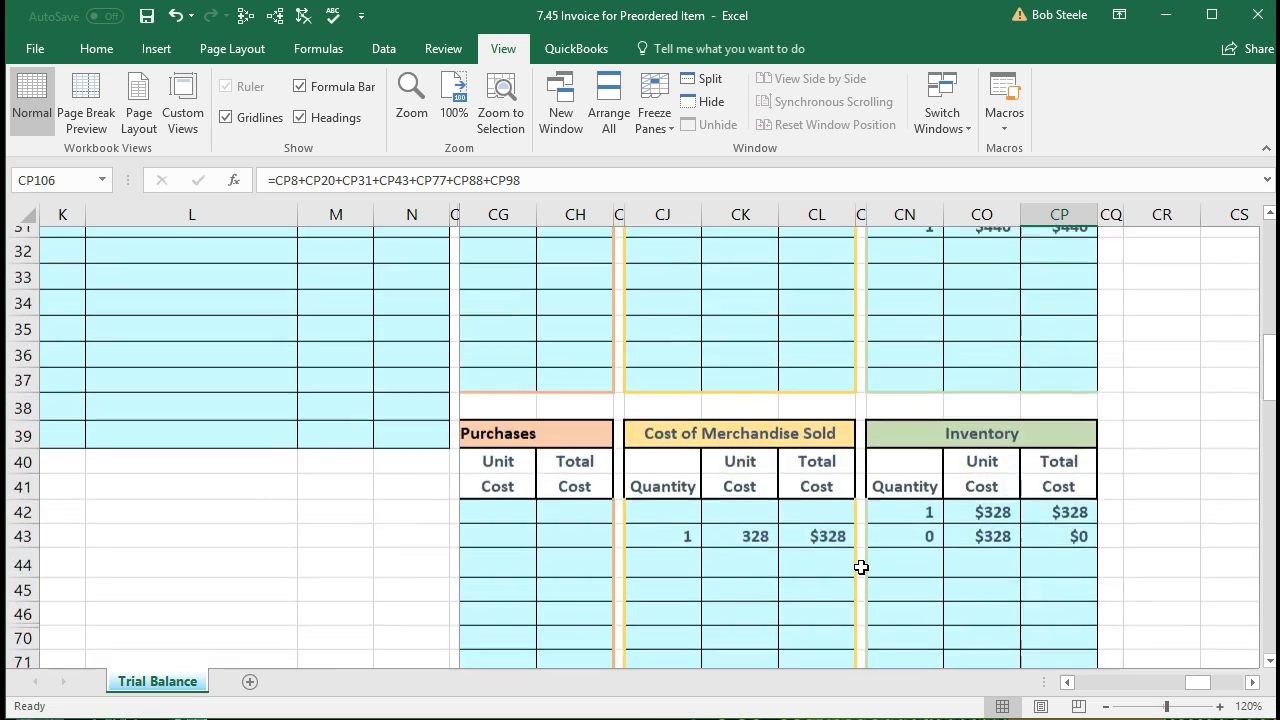
{"action": "scroll", "coordinate": [861, 567], "scroll_direction": "up", "scroll_amount": 6}
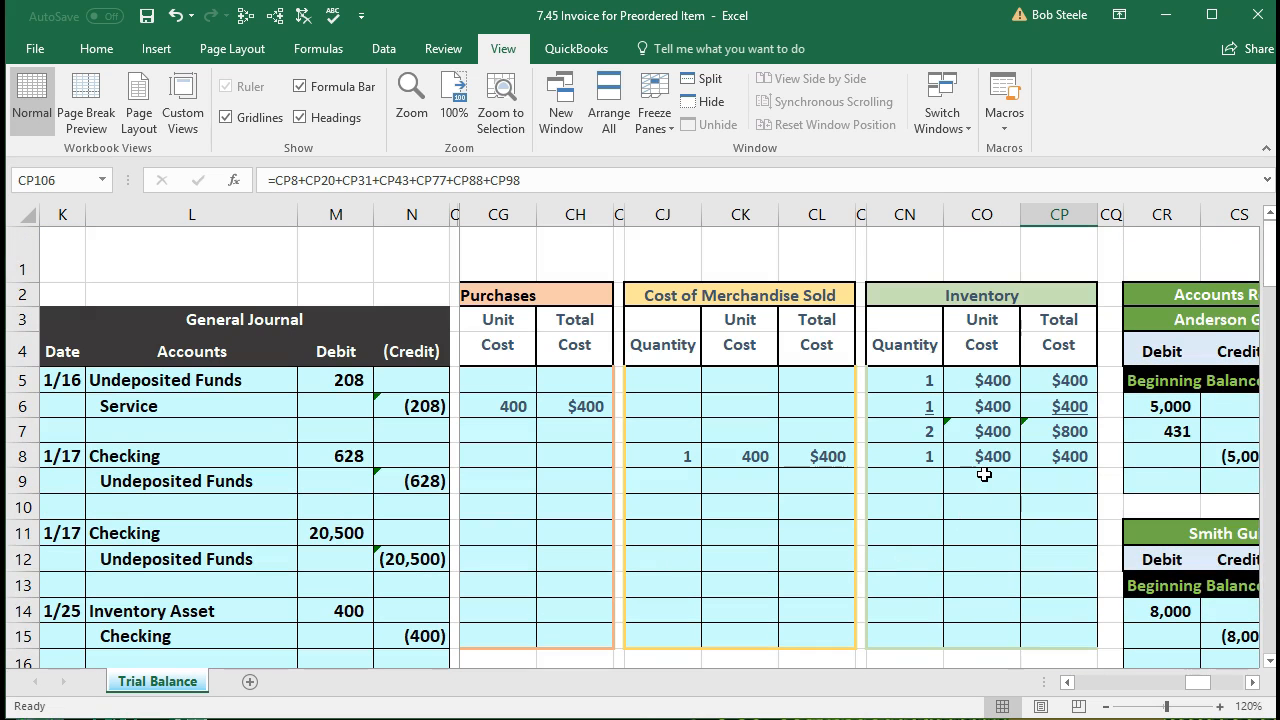
{"action": "left_click", "coordinate": [818, 457]}
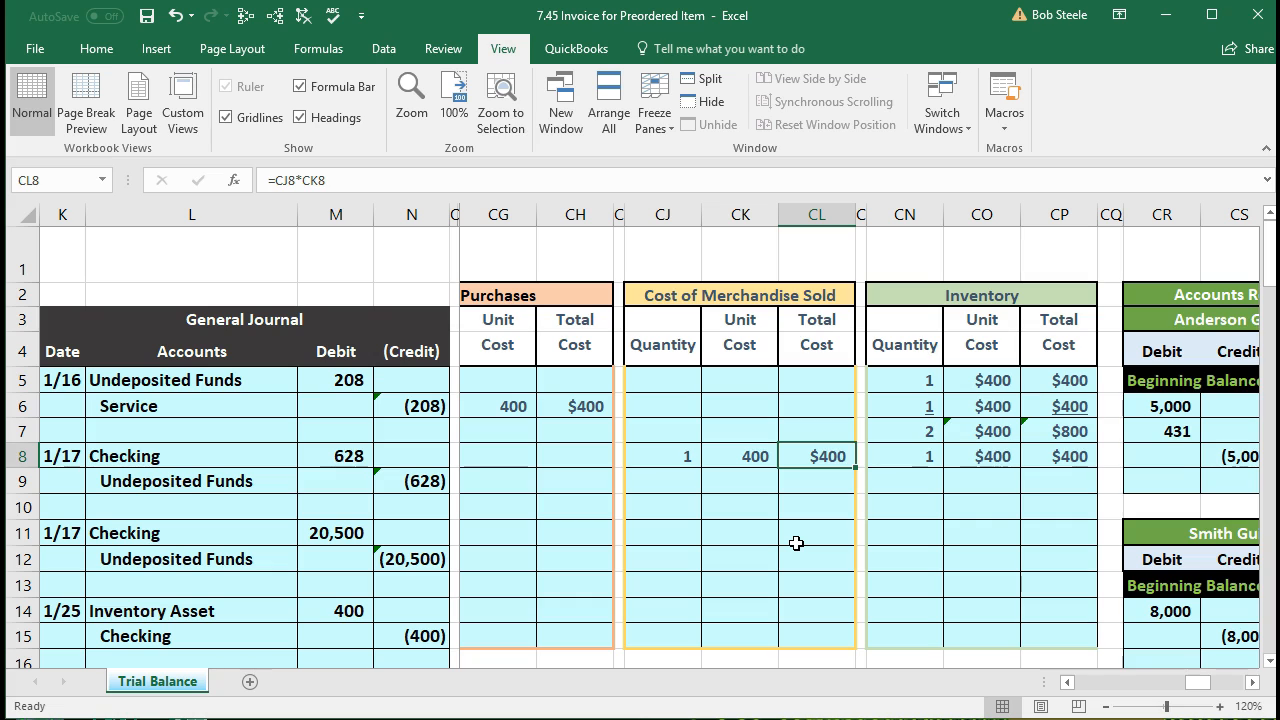
{"action": "key", "text": "Left"}
{"action": "key", "text": "Left"}
{"action": "key", "text": "Left"}
{"action": "key", "text": "Left"}
{"action": "key", "text": "Left"}
{"action": "key", "text": "Left"}
{"action": "key", "text": "Left"}
{"action": "key", "text": "Left"}
{"action": "key", "text": "Left"}
{"action": "key", "text": "Left"}
{"action": "key", "text": "Left"}
{"action": "key", "text": "Left"}
{"action": "key", "text": "Left"}
{"action": "key", "text": "Left"}
{"action": "key", "text": "Left"}
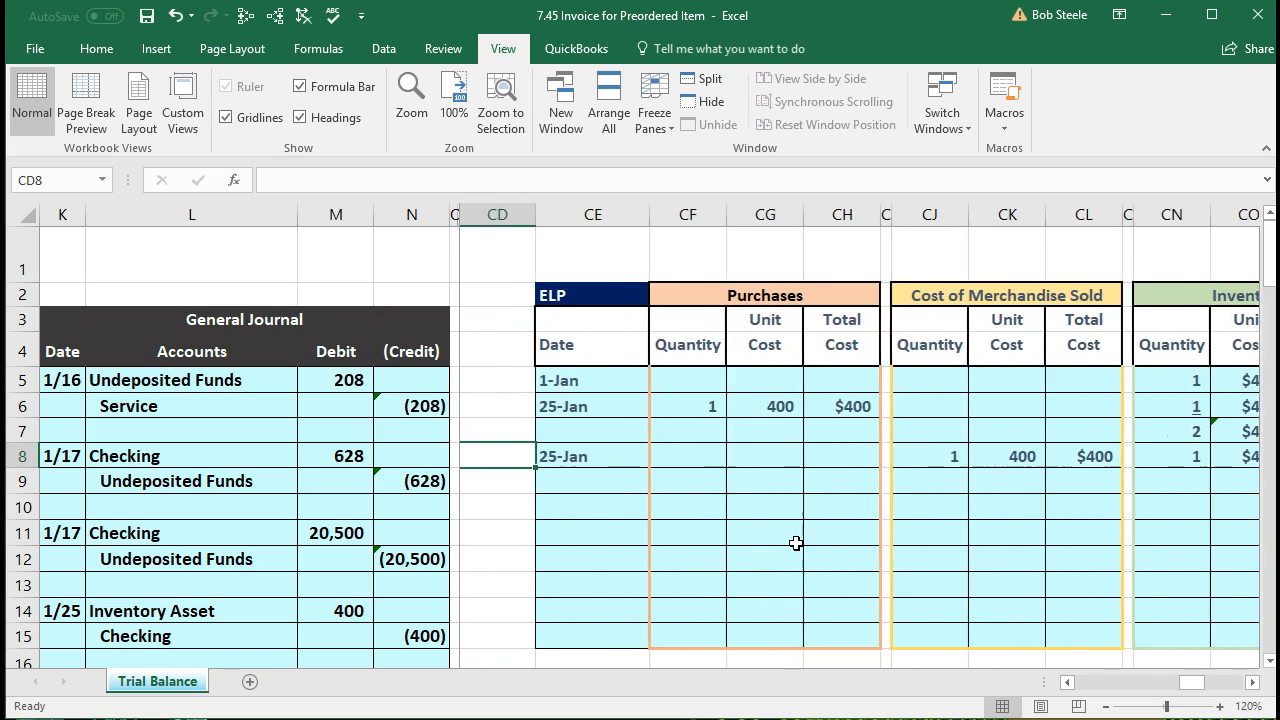
{"action": "key", "text": "Left"}
{"action": "key", "text": "Left"}
{"action": "key", "text": "Left"}
{"action": "key", "text": "Left"}
{"action": "key", "text": "Left"}
{"action": "key", "text": "Left"}
{"action": "key", "text": "Left"}
{"action": "key", "text": "Left"}
{"action": "key", "text": "Left"}
{"action": "key", "text": "Left"}
{"action": "key", "text": "Left"}
{"action": "key", "text": "Left"}
{"action": "key", "text": "Left"}
{"action": "key", "text": "Left"}
{"action": "key", "text": "Left"}
{"action": "key", "text": "Left"}
{"action": "key", "text": "Left"}
{"action": "key", "text": "Left"}
{"action": "key", "text": "Left"}
{"action": "key", "text": "Left"}
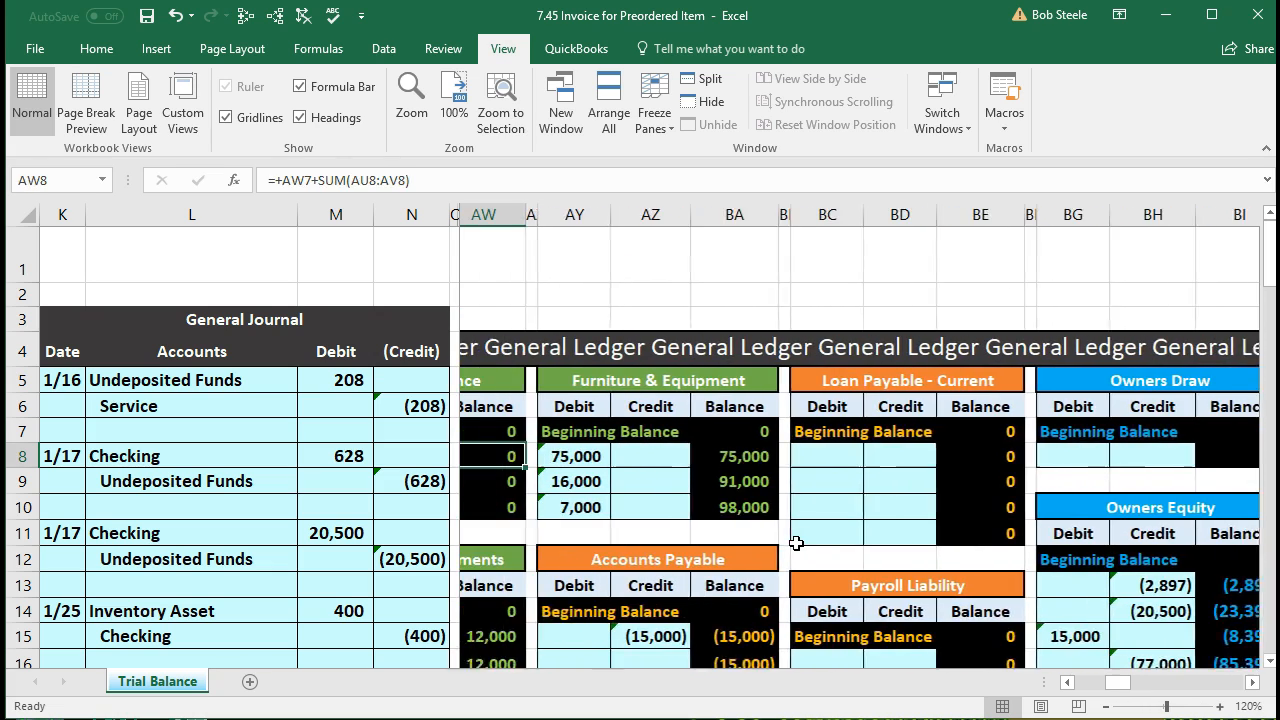
Step: Copy the Inventory Asset account name from trial balance cell AJ7
{"action": "key", "text": "Left"}
{"action": "key", "text": "Left"}
{"action": "key", "text": "Left"}
{"action": "key", "text": "Left"}
{"action": "key", "text": "Left"}
{"action": "key", "text": "Left"}
{"action": "key", "text": "Left"}
{"action": "key", "text": "Left"}
{"action": "key", "text": "Left"}
{"action": "key", "text": "Left"}
{"action": "key", "text": "Left"}
{"action": "key", "text": "Left"}
{"action": "key", "text": "Left"}
{"action": "key", "text": "Left"}
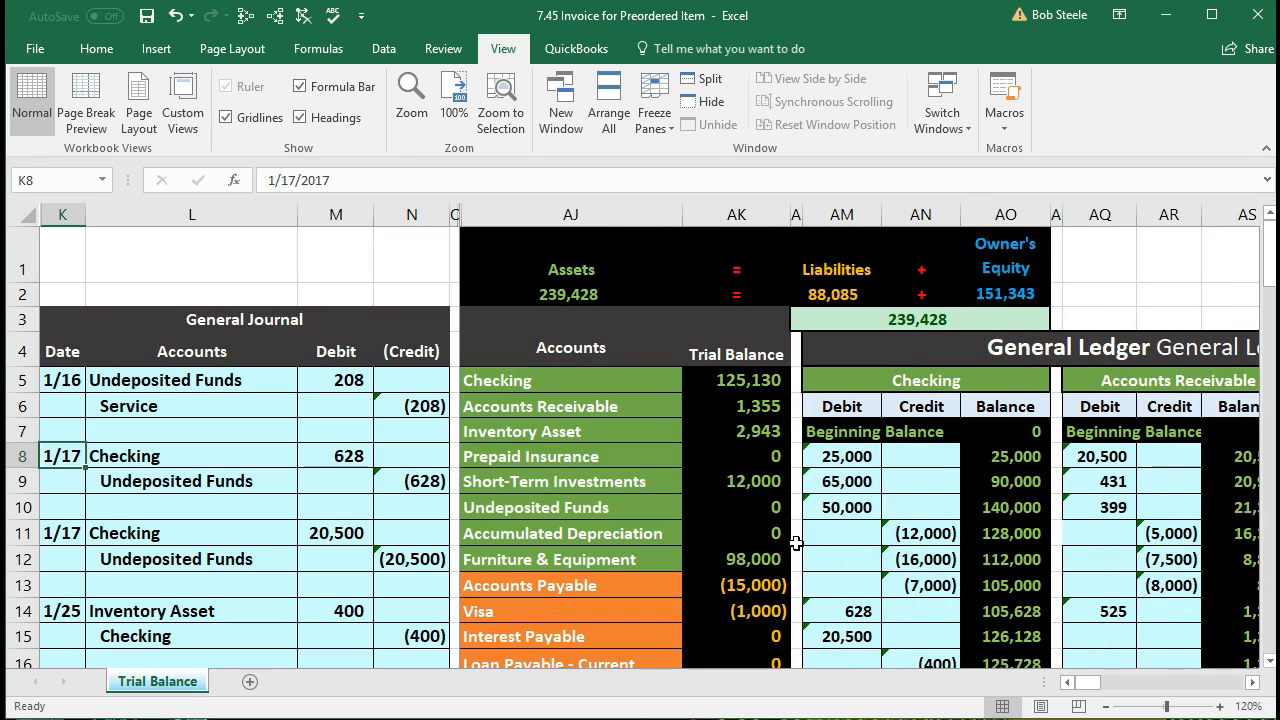
{"action": "left_click", "coordinate": [730, 505]}
{"action": "left_click_drag", "start_coordinate": [574, 434], "coordinate": [691, 435]}
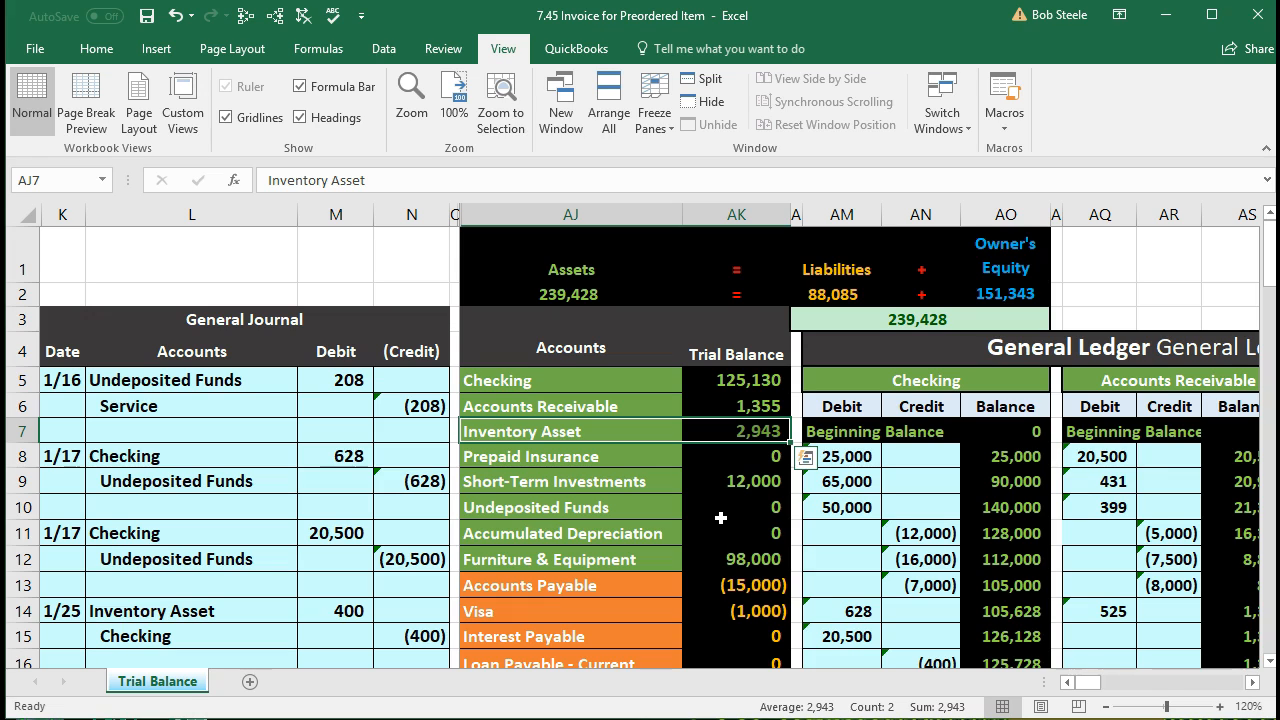
{"action": "left_click", "coordinate": [616, 428]}
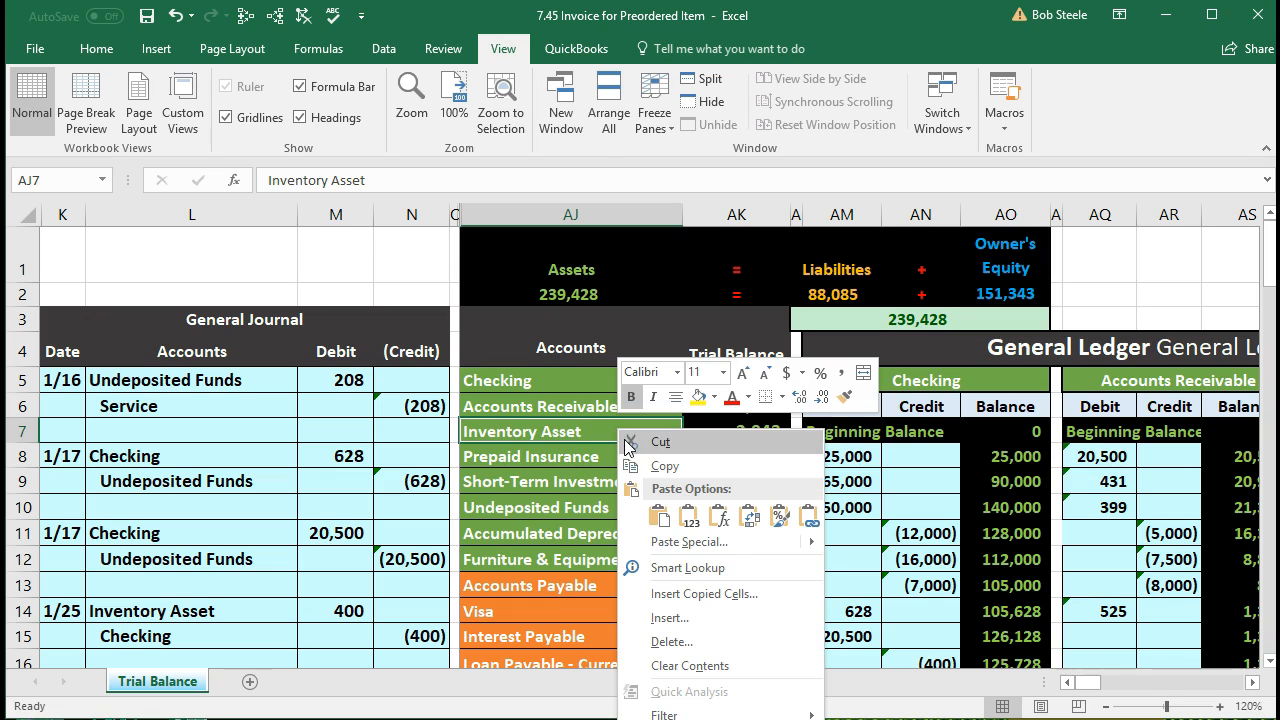
{"action": "left_click", "coordinate": [710, 466]}
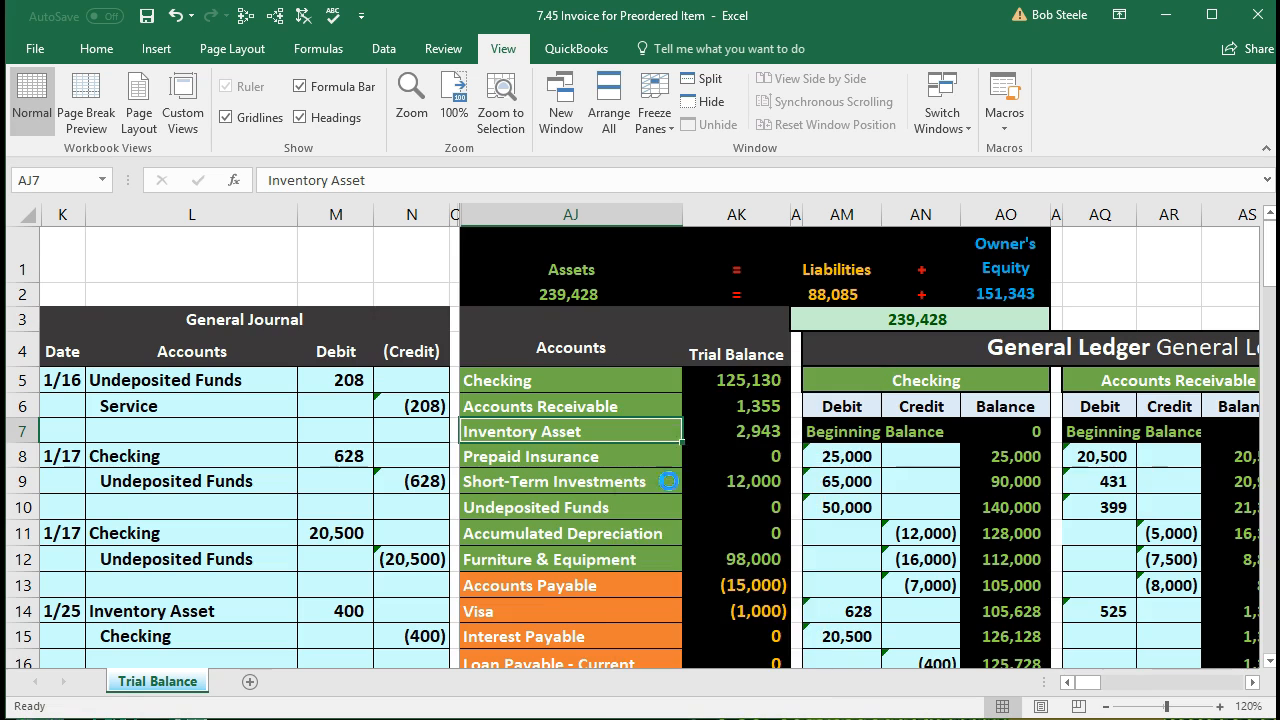
{"action": "scroll", "coordinate": [334, 466], "scroll_direction": "down", "scroll_amount": 4}
Step: Date the new entry 1/25 in K24 and paste Inventory Asset into L25
{"action": "left_click", "coordinate": [76, 529]}
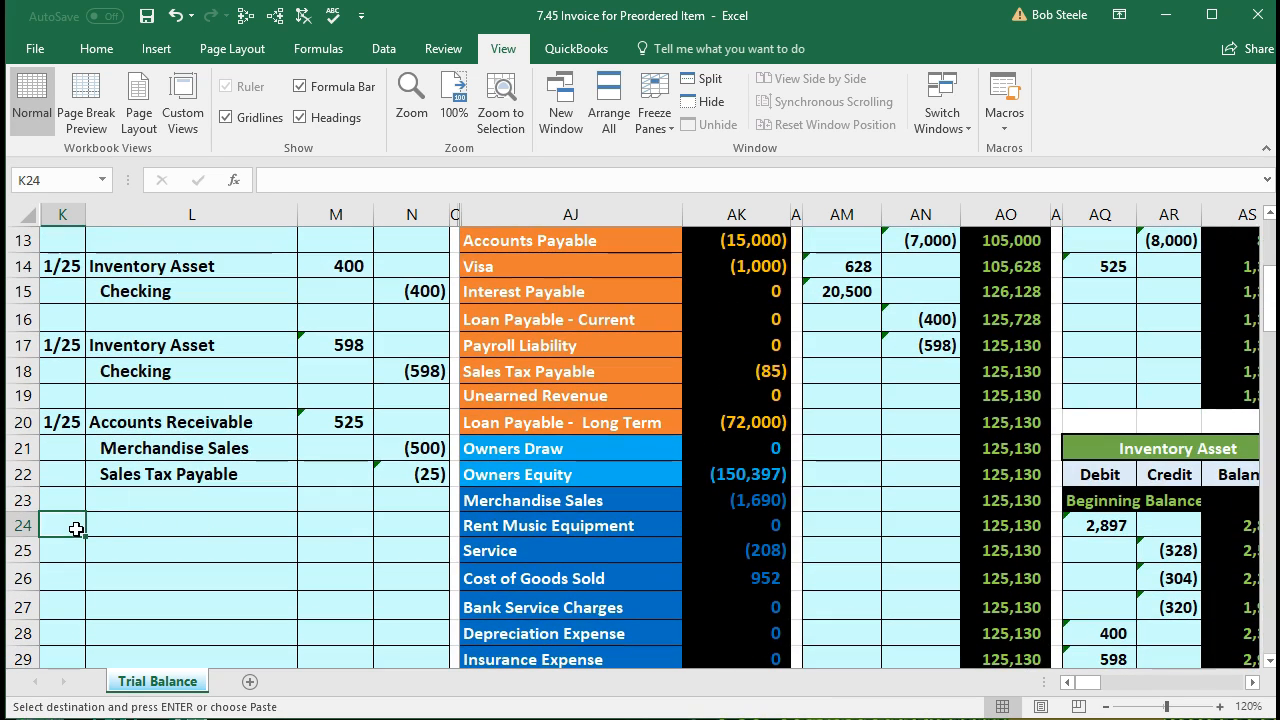
{"action": "type", "text": "1/2"}
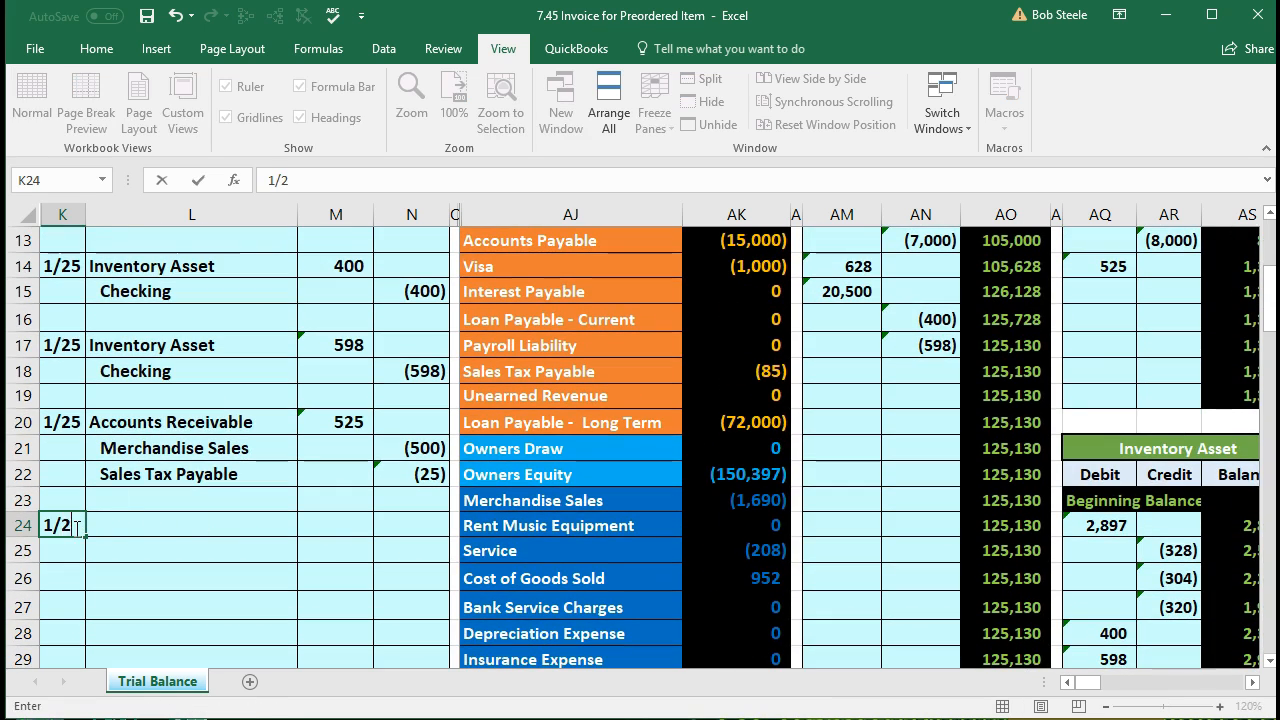
{"action": "type", "text": "5"}
{"action": "key", "text": "Return"}
{"action": "left_click", "coordinate": [117, 551]}
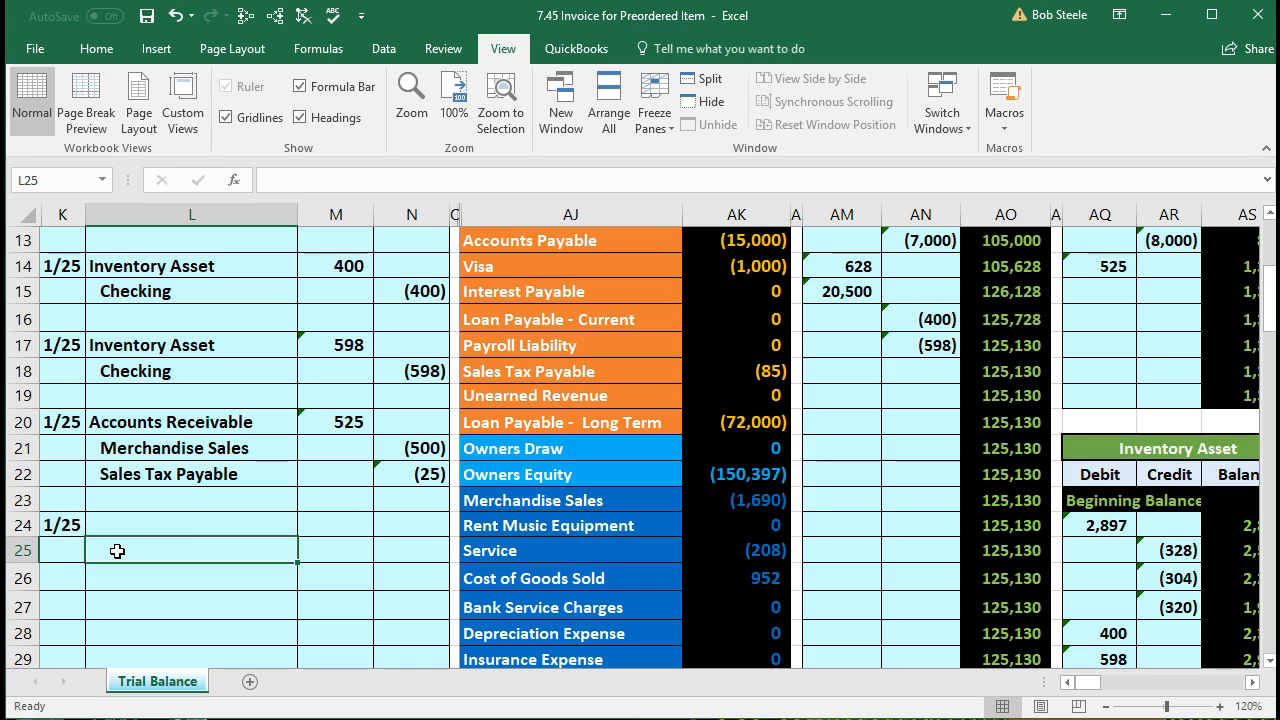
{"action": "right_click", "coordinate": [117, 551]}
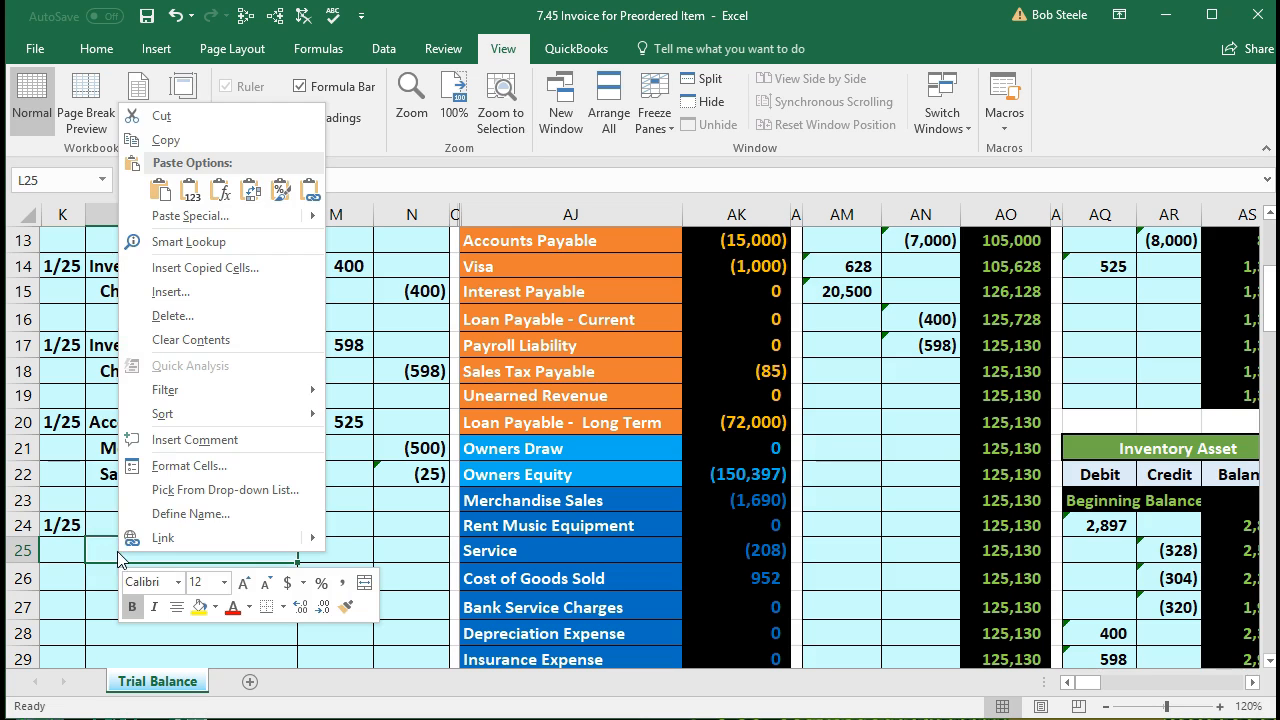
{"action": "left_click", "coordinate": [190, 193]}
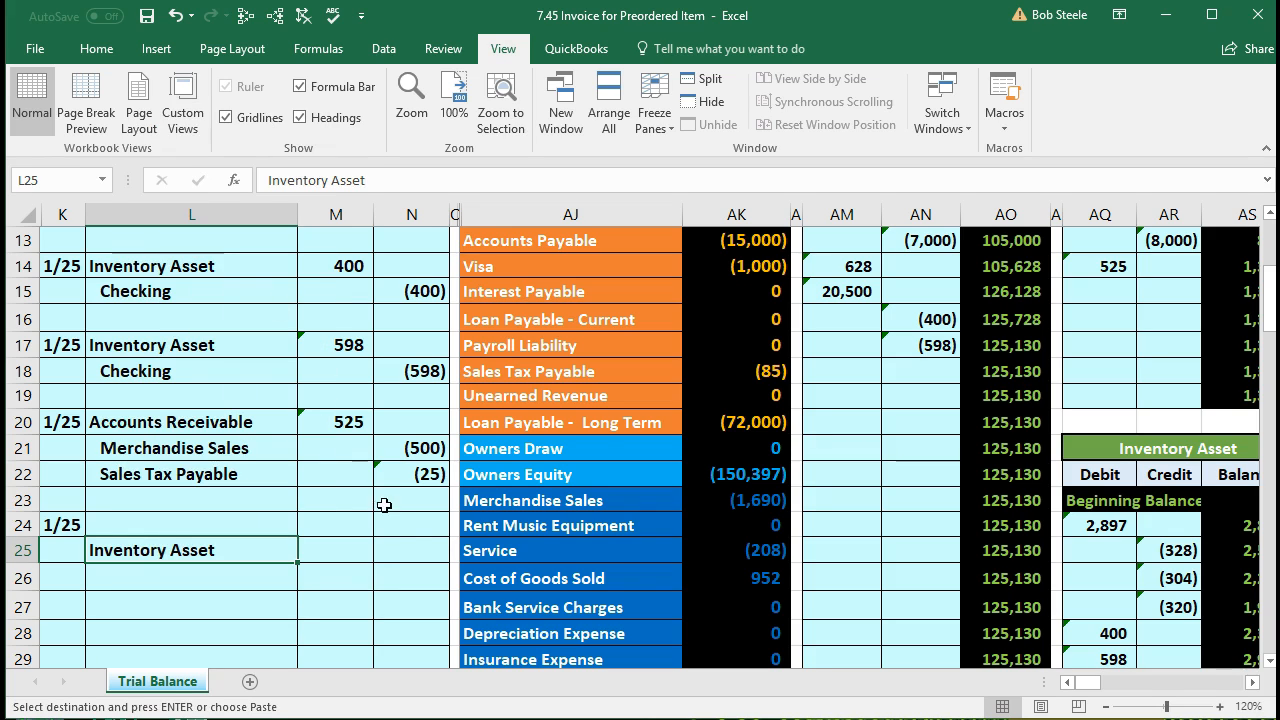
Step: Enter -400 as the credit in N25 and a 400 debit =-N25 in M24
{"action": "left_click", "coordinate": [413, 550]}
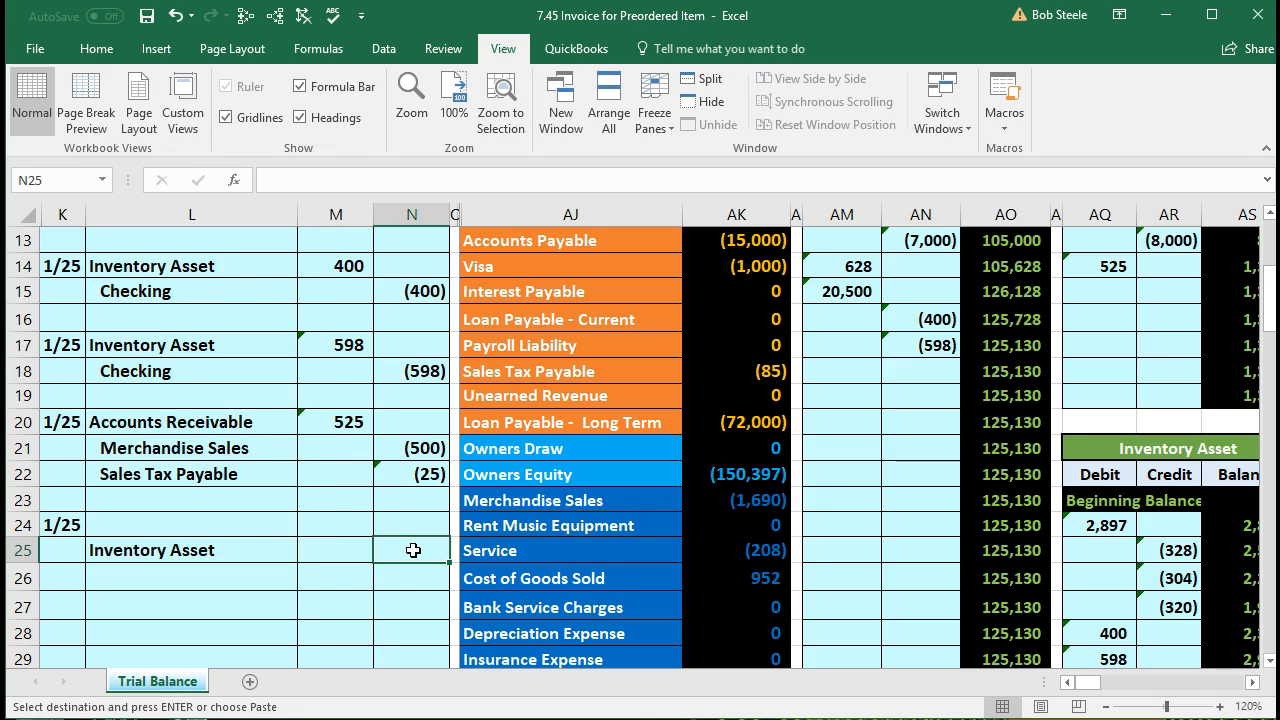
{"action": "type", "text": "-400"}
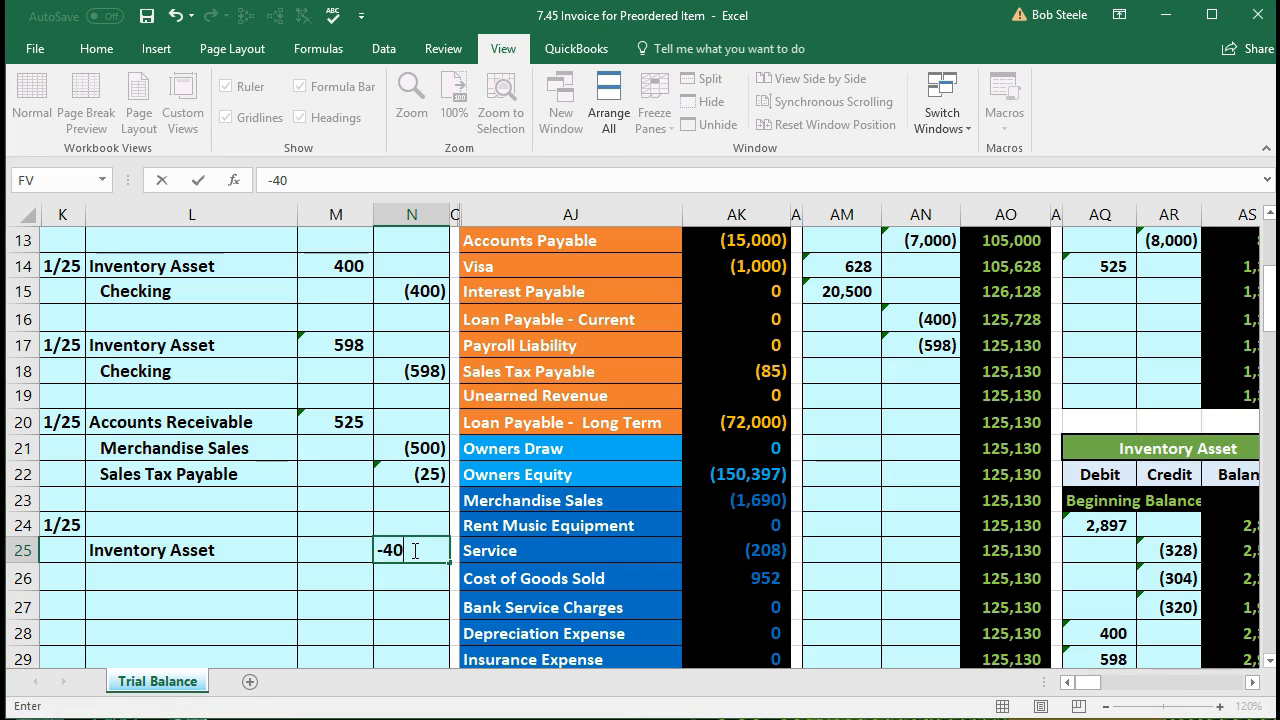
{"action": "key", "text": "Return"}
{"action": "key", "text": "Left"}
{"action": "key", "text": "Up"}
{"action": "key", "text": "Up"}
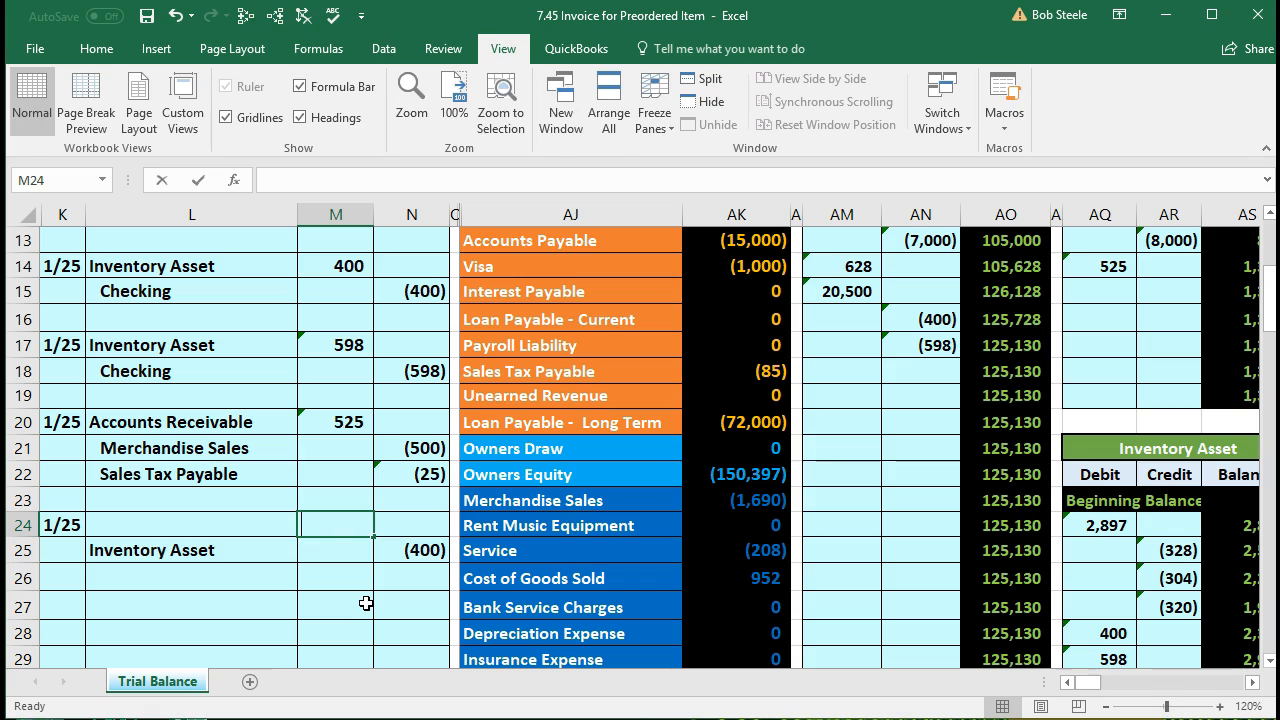
{"action": "type", "text": "-"}
{"action": "key", "text": "Down"}
{"action": "key", "text": "Right"}
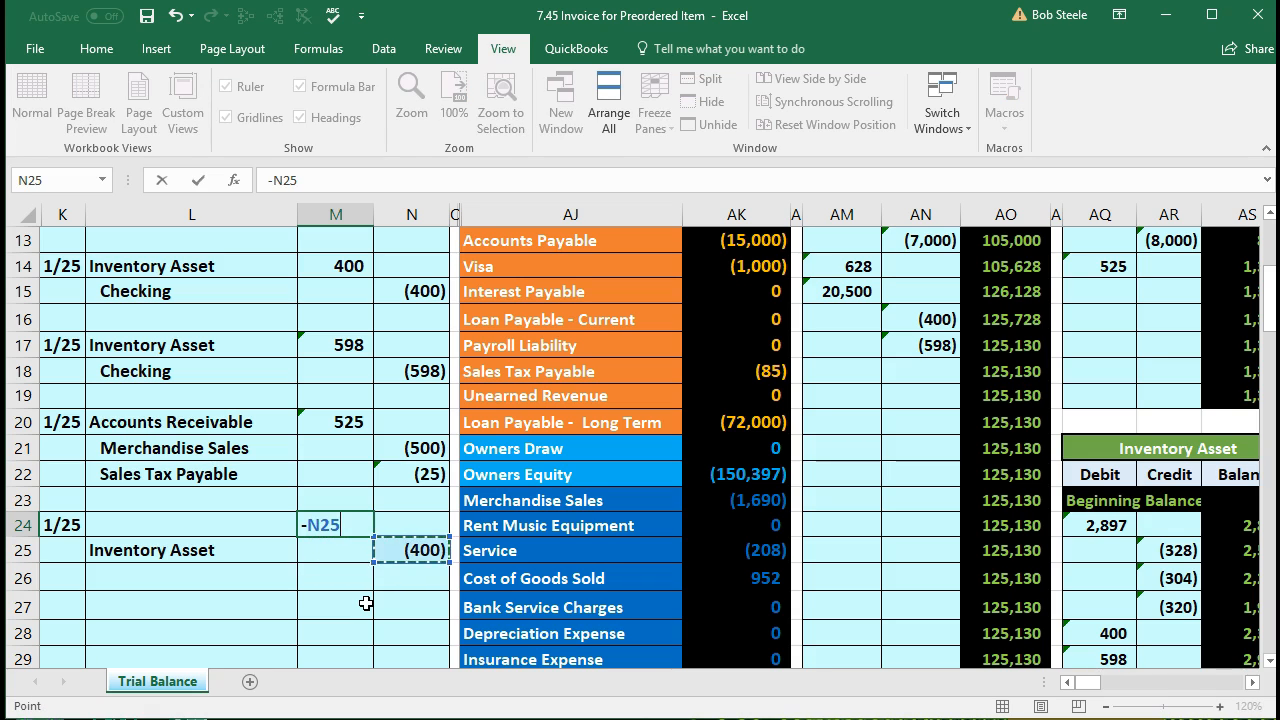
{"action": "key", "text": "Return"}
Step: Select debit account cell L24 and check the Cost of Goods Sold balance of 952
{"action": "left_click", "coordinate": [208, 524]}
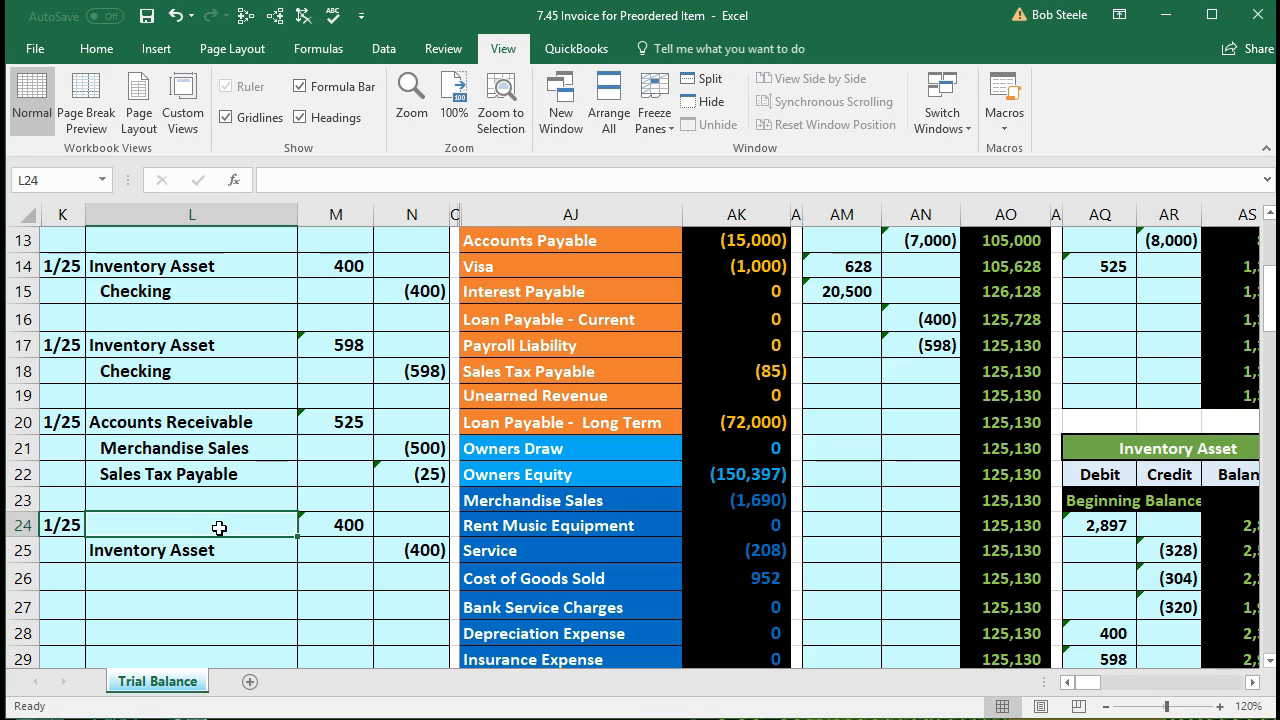
{"action": "left_click", "coordinate": [578, 584]}
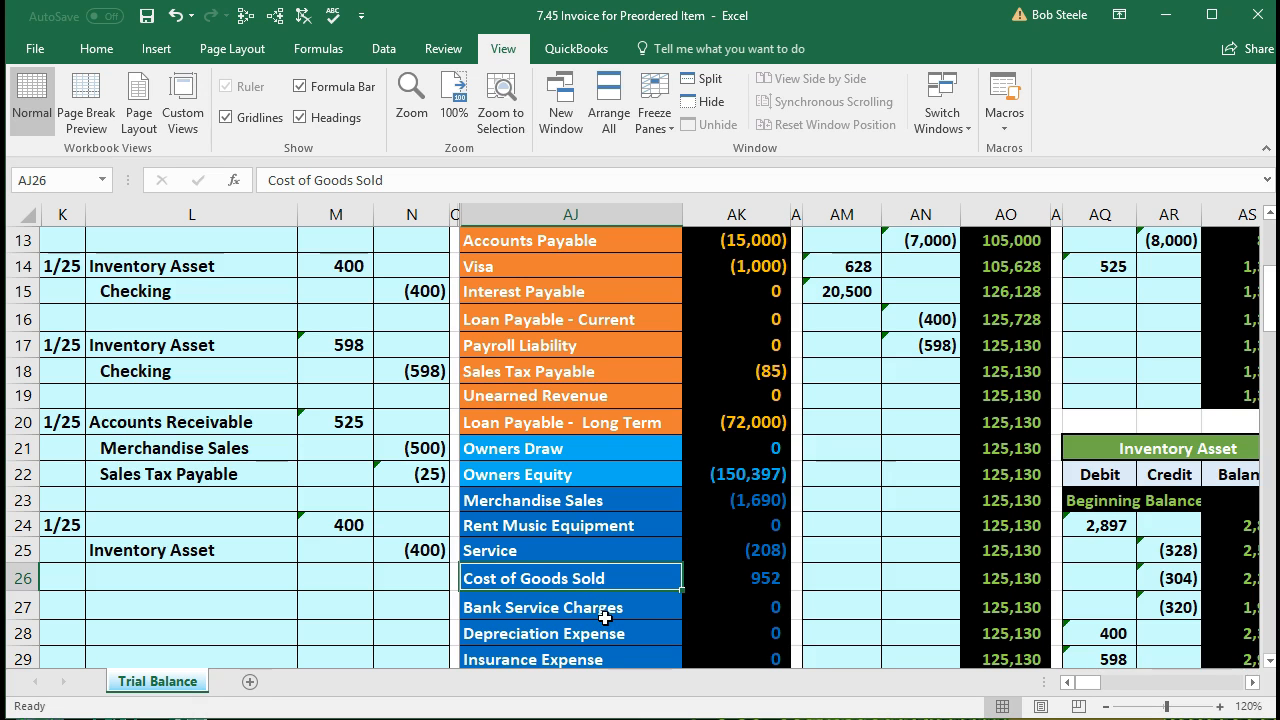
{"action": "scroll", "coordinate": [604, 618], "scroll_direction": "down", "scroll_amount": 1}
{"action": "left_click", "coordinate": [735, 501]}
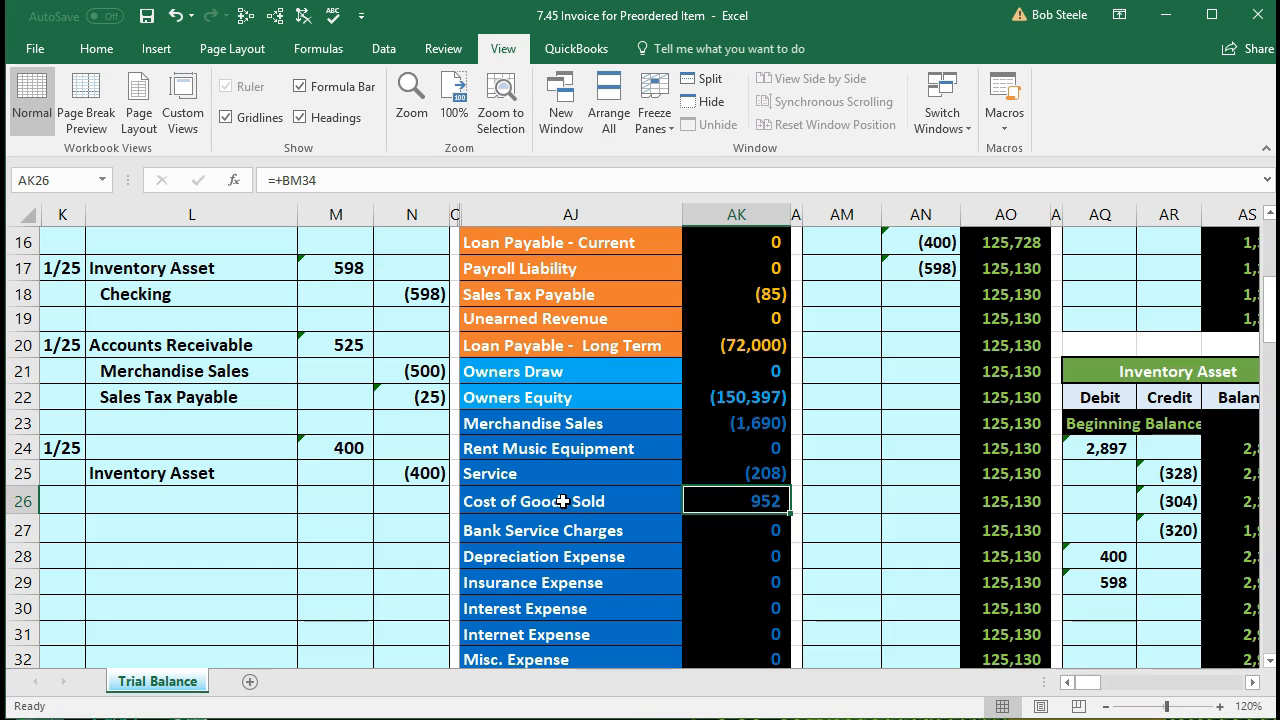
Step: Copy the Cost of Goods Sold name from AJ26 and paste it as a value into L24
{"action": "left_click", "coordinate": [563, 501]}
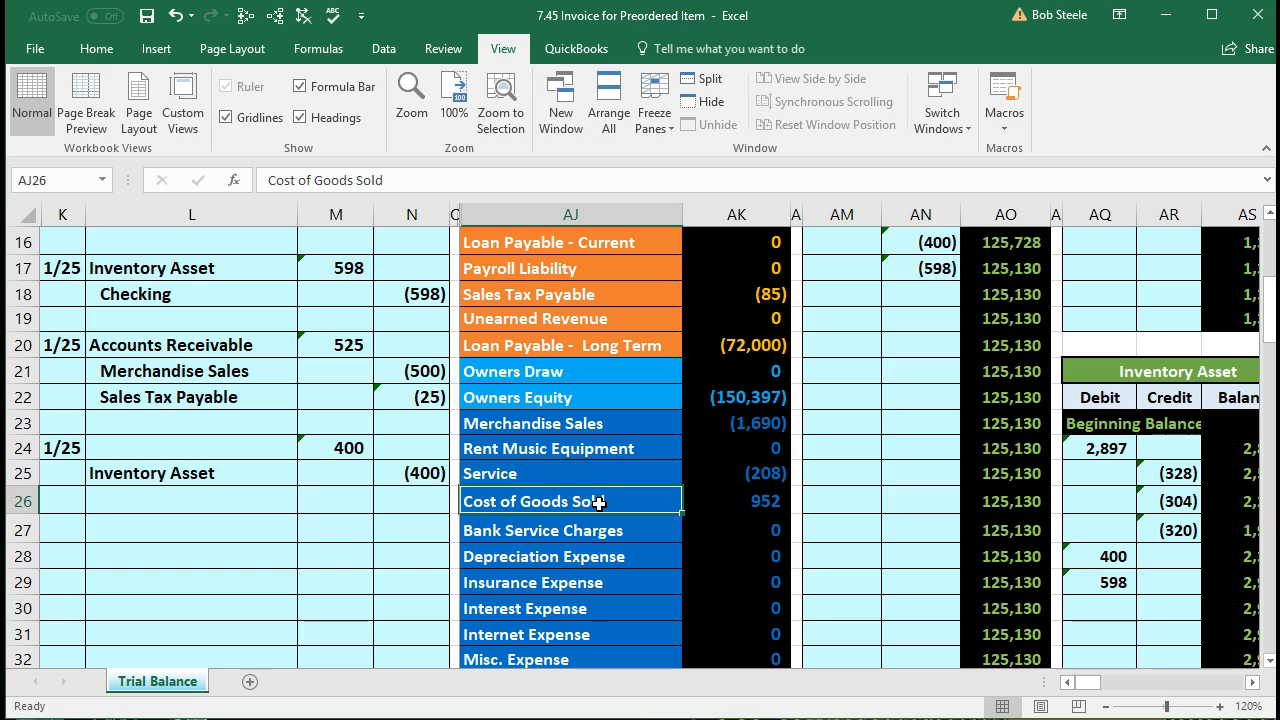
{"action": "right_click", "coordinate": [598, 503]}
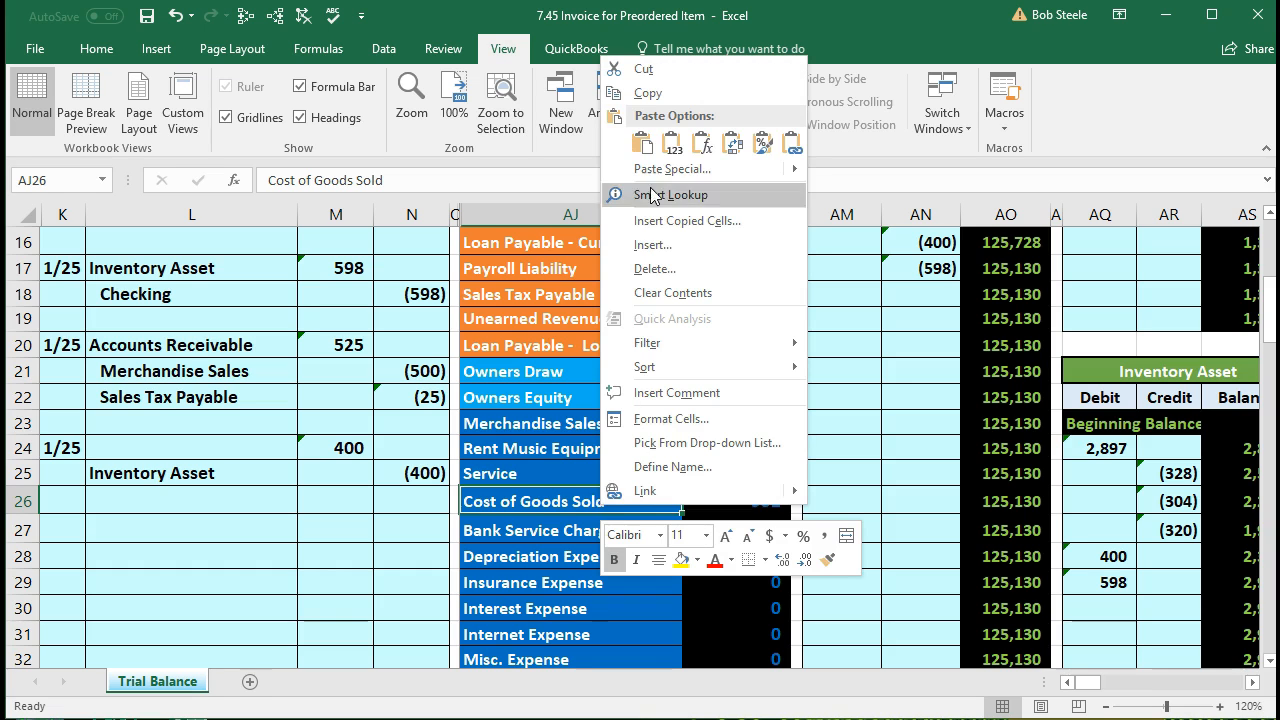
{"action": "left_click", "coordinate": [643, 98]}
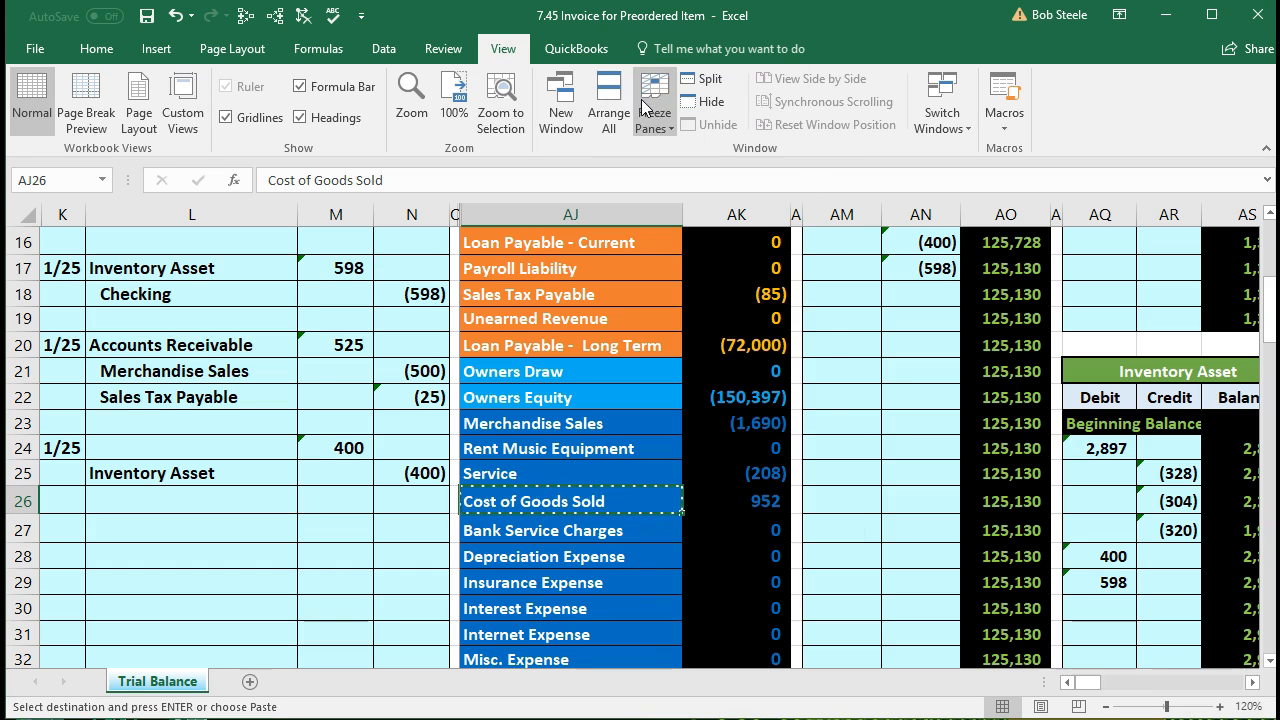
{"action": "left_click", "coordinate": [189, 443]}
{"action": "right_click", "coordinate": [195, 448]}
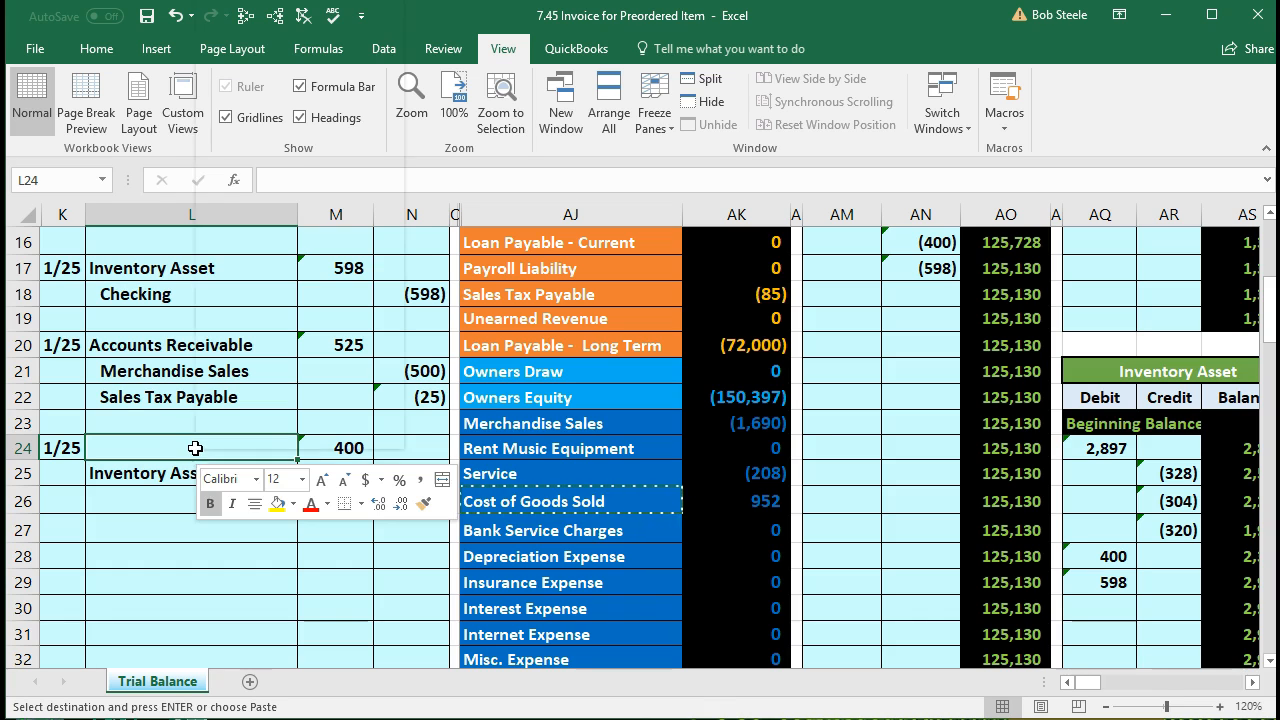
{"action": "left_click", "coordinate": [270, 90]}
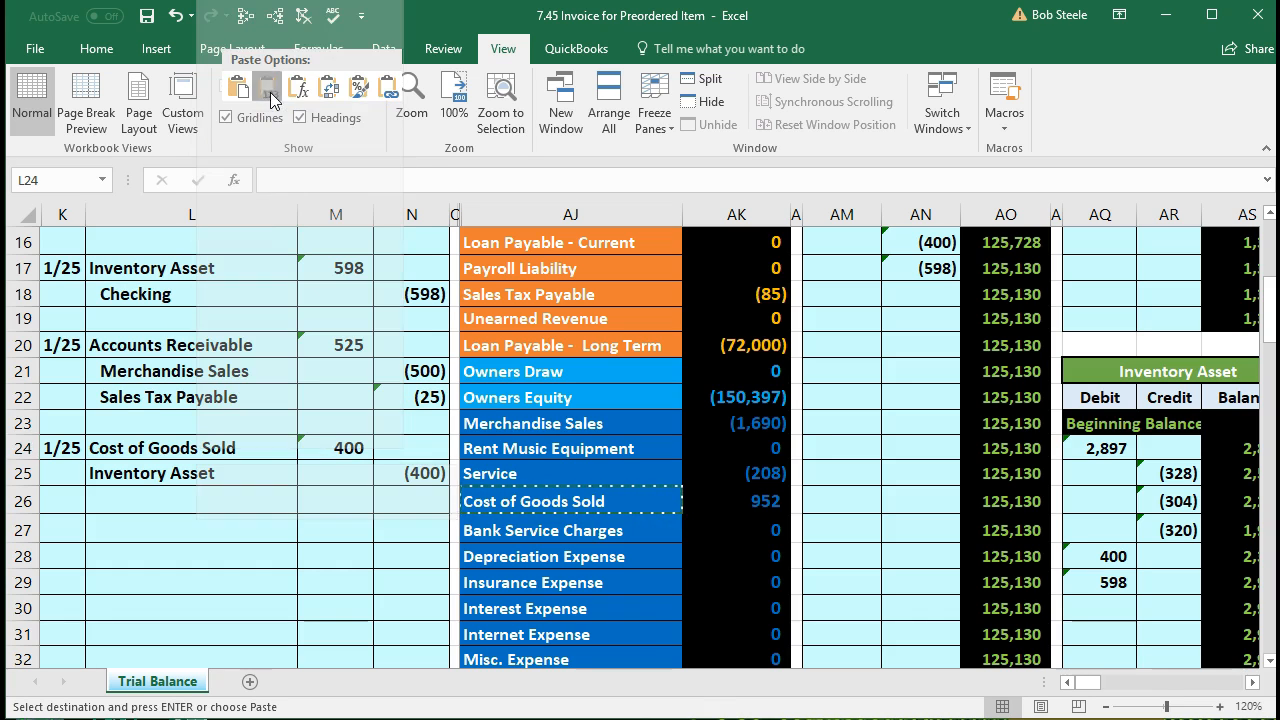
Step: Indent the Inventory Asset credit line in L25 and select the whole 1/25 entry
{"action": "left_click", "coordinate": [259, 464]}
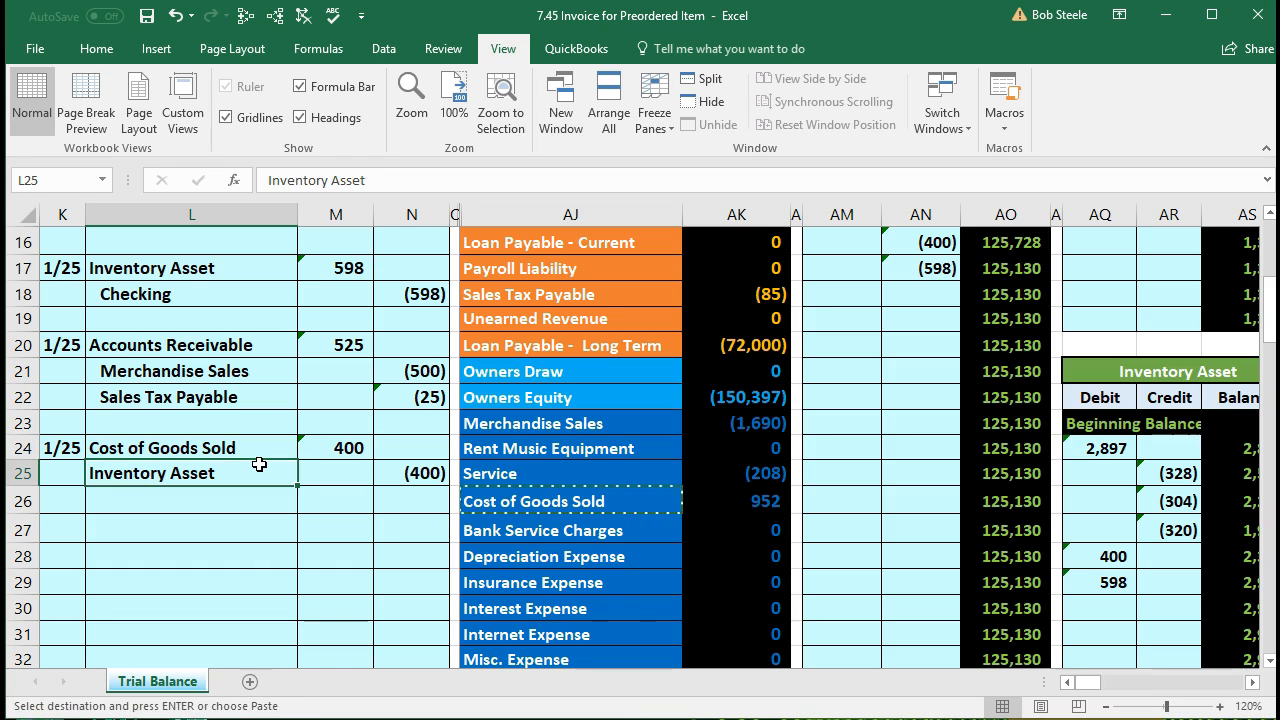
{"action": "left_click", "coordinate": [110, 52]}
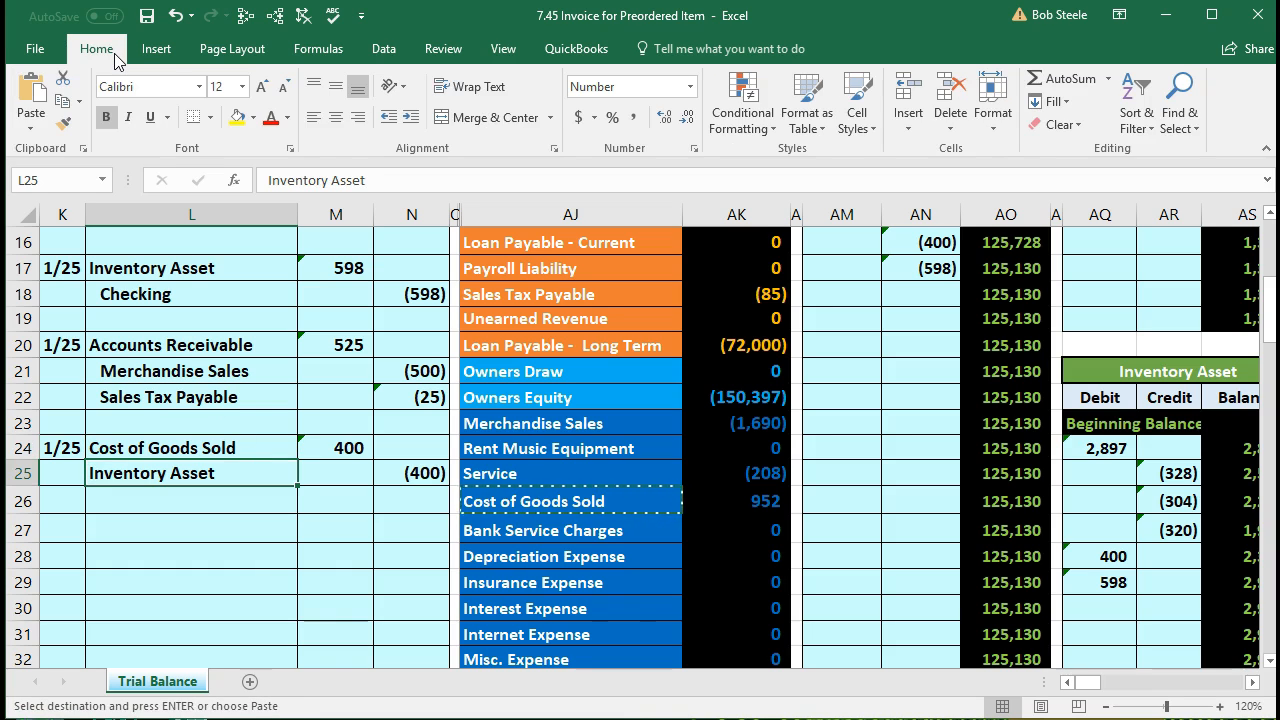
{"action": "left_click", "coordinate": [410, 118]}
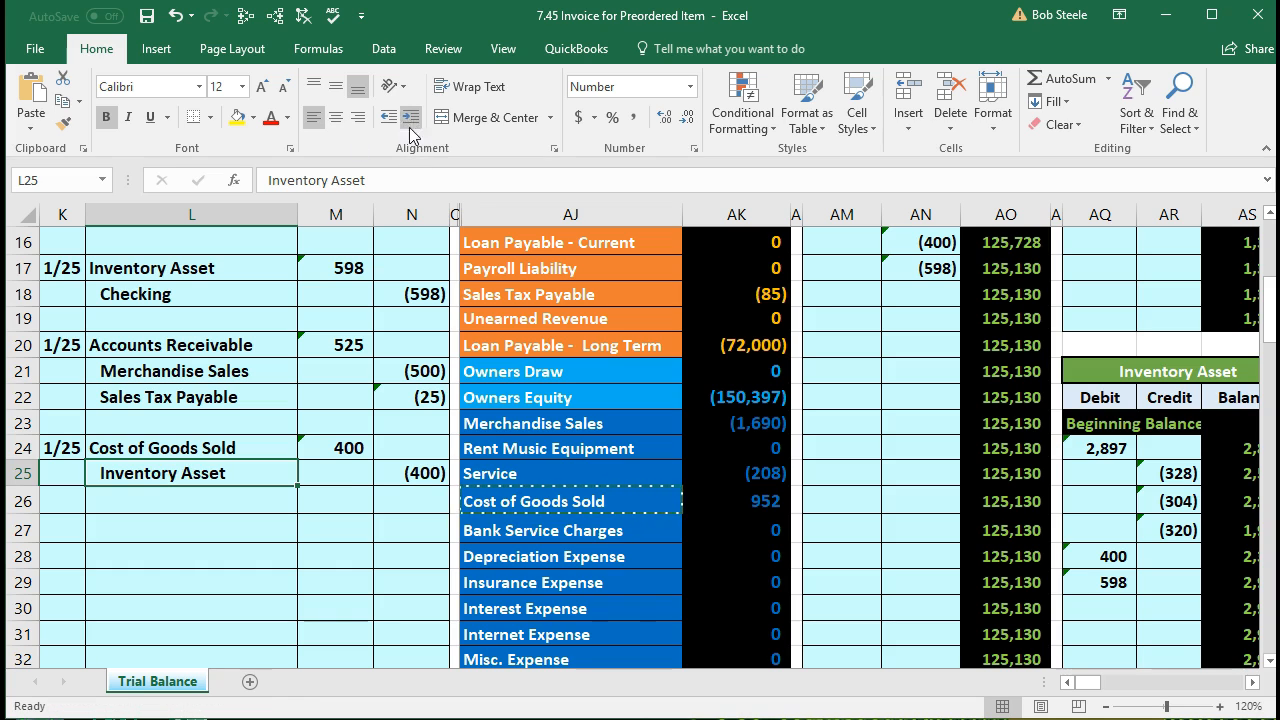
{"action": "left_click", "coordinate": [350, 479]}
{"action": "left_click", "coordinate": [250, 451]}
{"action": "left_click_drag", "start_coordinate": [250, 451], "coordinate": [386, 469]}
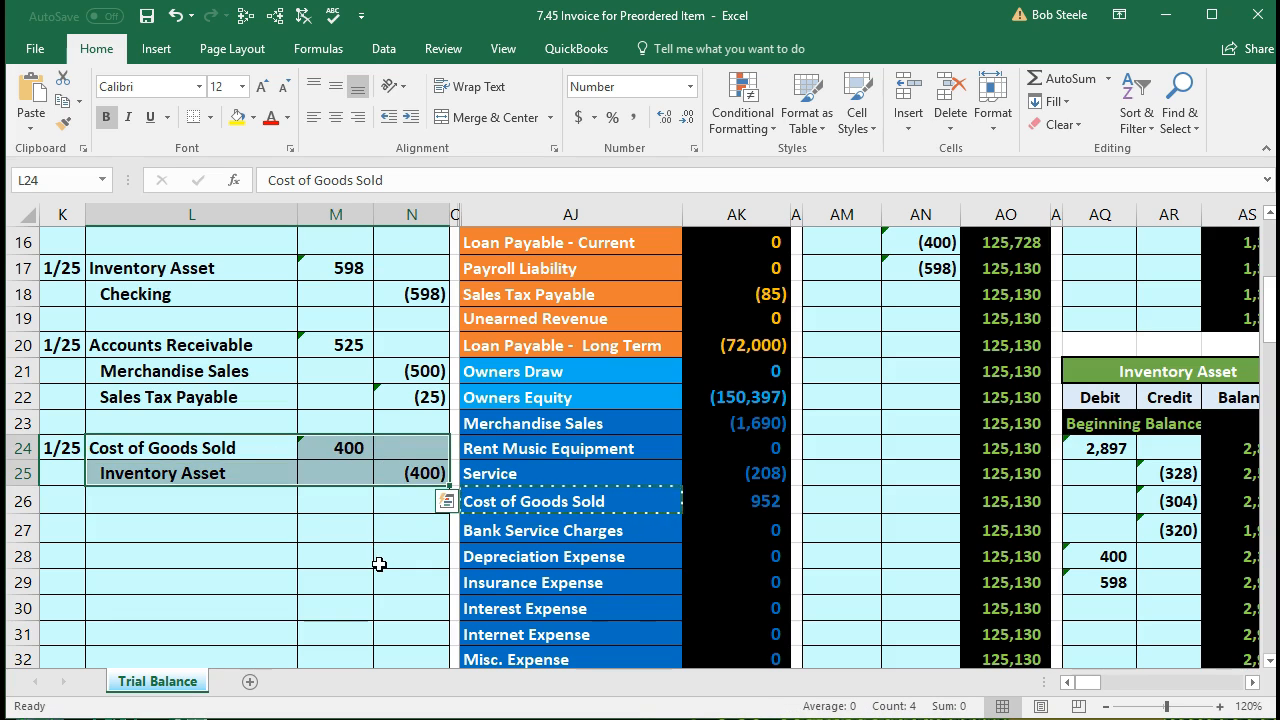
Step: Move along row 26 to the Cost of Goods Sold T-account and check its 328, 304 and 320 debits
{"action": "left_click_drag", "start_coordinate": [240, 450], "coordinate": [399, 459]}
{"action": "left_click_drag", "start_coordinate": [544, 511], "coordinate": [700, 500]}
{"action": "scroll", "coordinate": [700, 500], "scroll_direction": "up", "scroll_amount": 4}
{"action": "scroll", "coordinate": [649, 451], "scroll_direction": "down", "scroll_amount": 3}
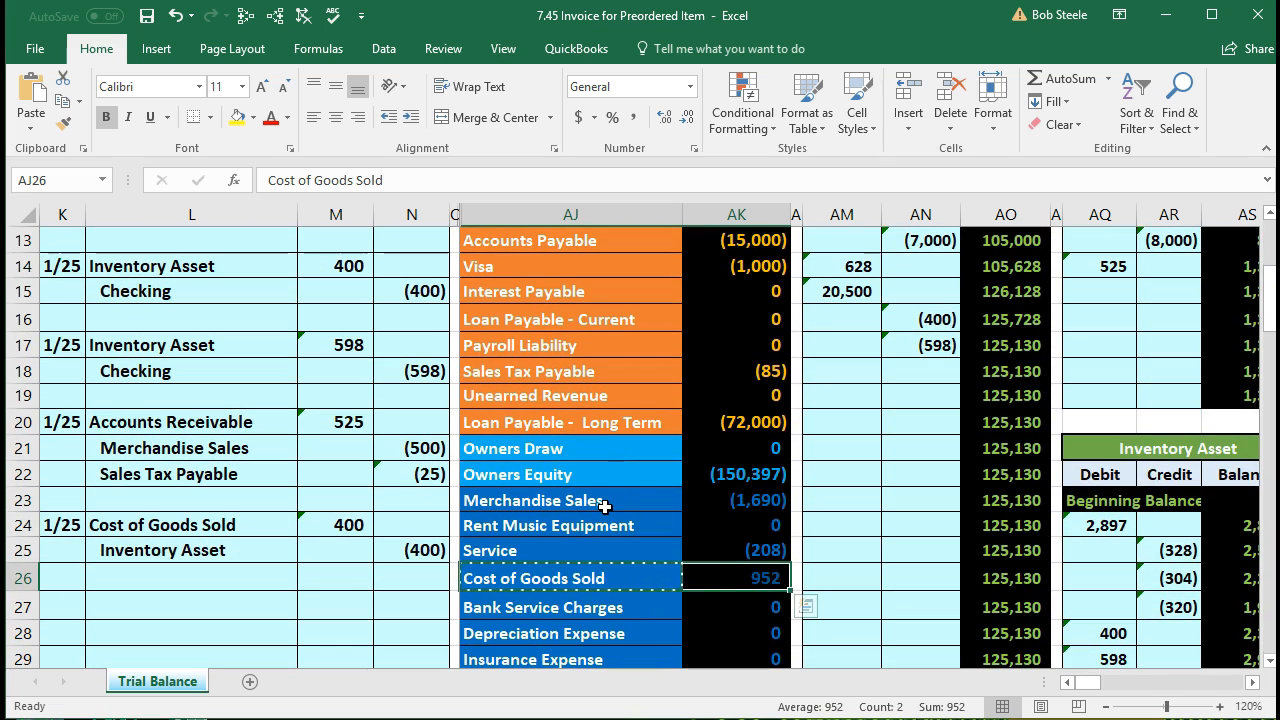
{"action": "scroll", "coordinate": [604, 507], "scroll_direction": "down", "scroll_amount": 1}
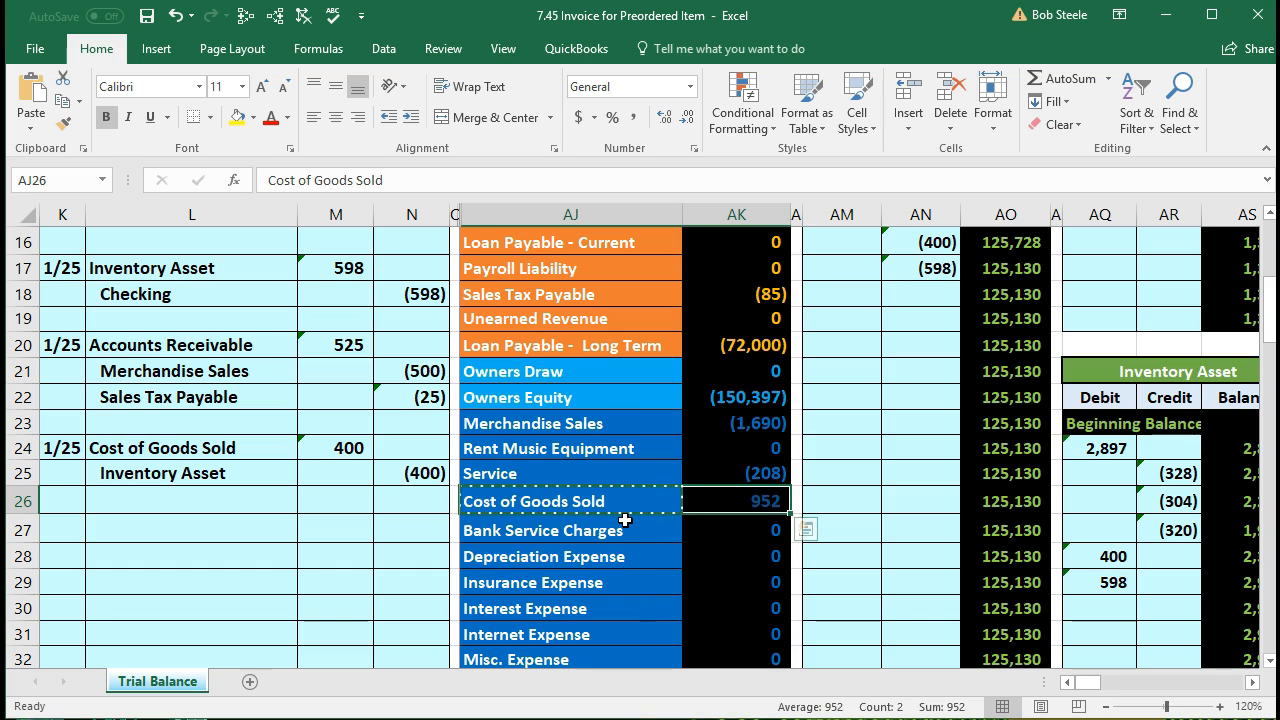
{"action": "key", "text": "Right"}
{"action": "key", "text": "Right"}
{"action": "key", "text": "Right"}
{"action": "key", "text": "Right"}
{"action": "key", "text": "Right"}
{"action": "key", "text": "Right"}
{"action": "key", "text": "Right"}
{"action": "key", "text": "Right"}
{"action": "key", "text": "Right"}
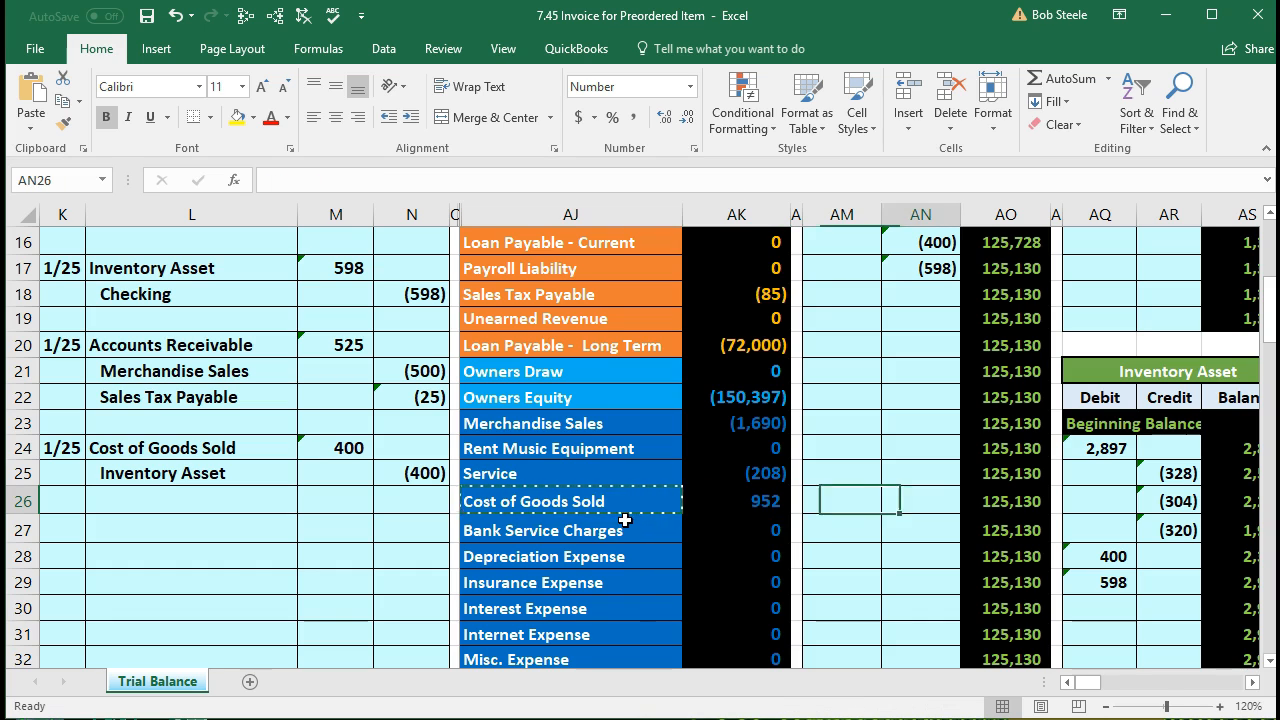
{"action": "key", "text": "Right"}
{"action": "key", "text": "Right"}
{"action": "key", "text": "Right"}
{"action": "key", "text": "Right"}
{"action": "key", "text": "Right"}
{"action": "key", "text": "Right"}
{"action": "key", "text": "Right"}
{"action": "key", "text": "Right"}
{"action": "key", "text": "Right"}
{"action": "key", "text": "Right"}
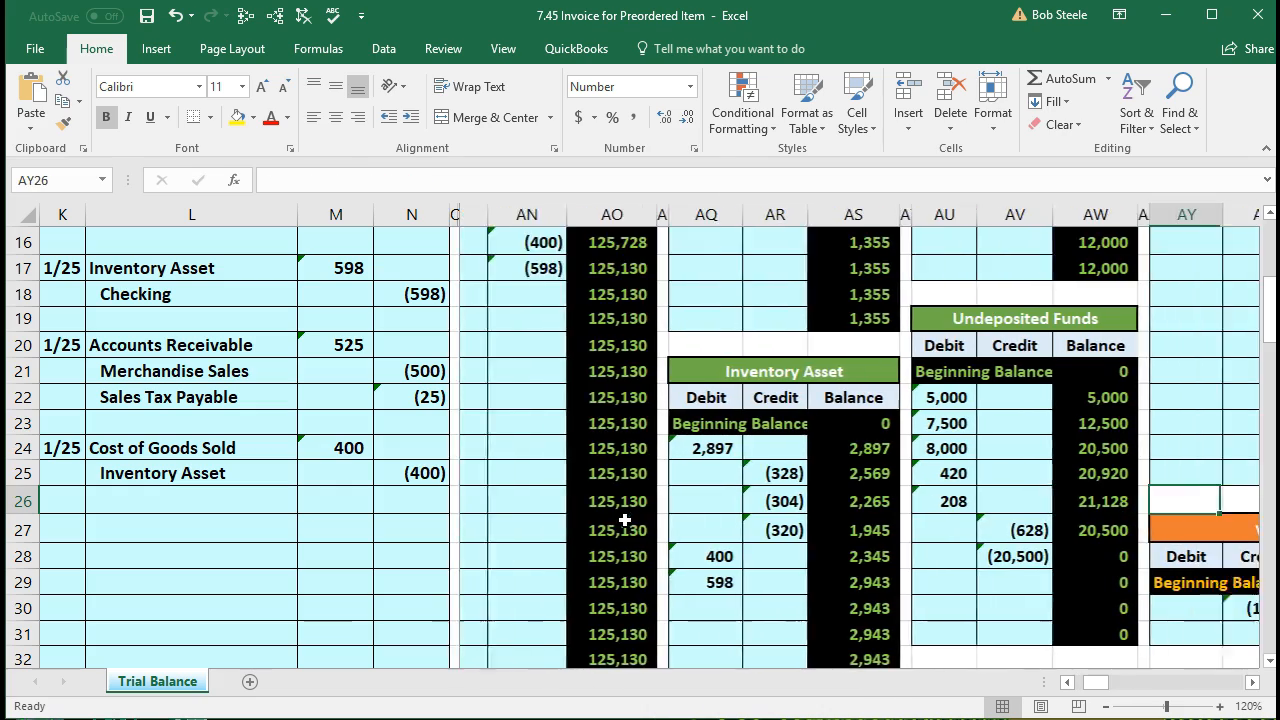
{"action": "key", "text": "Right"}
{"action": "key", "text": "Right"}
{"action": "key", "text": "Right"}
{"action": "key", "text": "Right"}
{"action": "key", "text": "Right"}
{"action": "key", "text": "Right"}
{"action": "key", "text": "Right"}
{"action": "key", "text": "Right"}
{"action": "key", "text": "Right"}
{"action": "key", "text": "Right"}
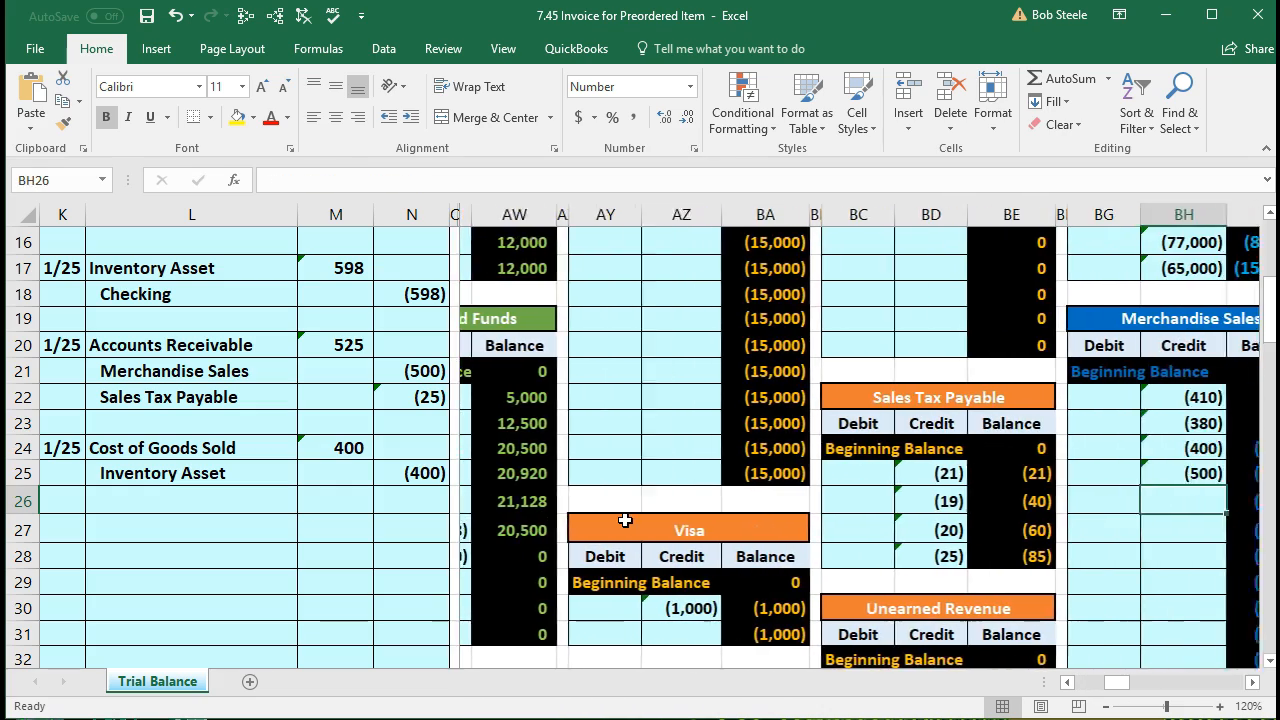
{"action": "key", "text": "Right"}
{"action": "key", "text": "Right"}
{"action": "key", "text": "Right"}
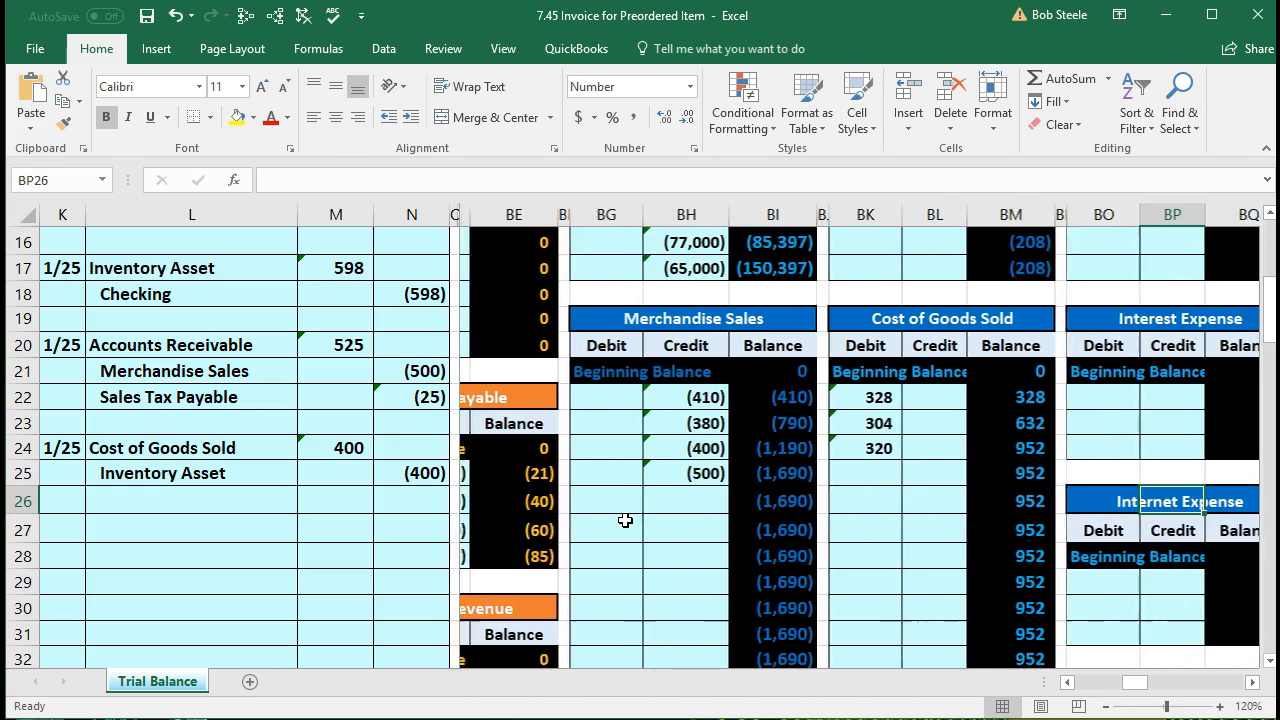
{"action": "key", "text": "Right"}
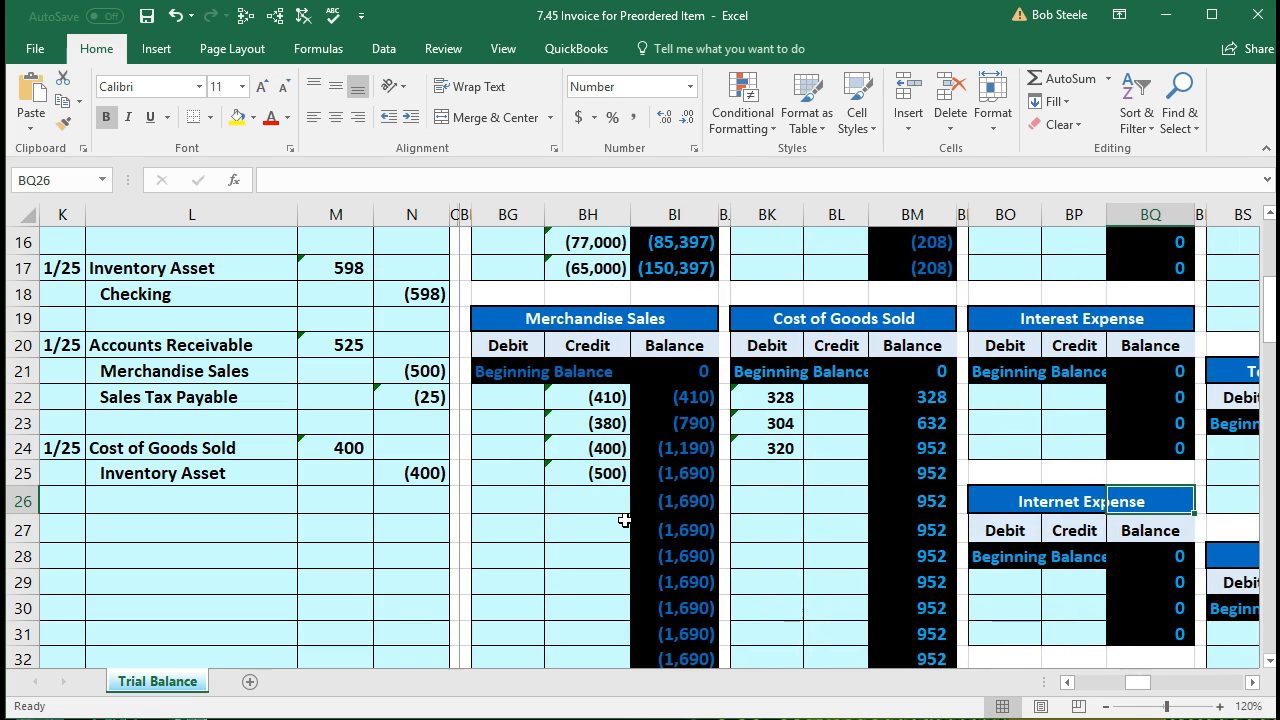
{"action": "key", "text": "Left"}
{"action": "key", "text": "Left"}
{"action": "key", "text": "Left"}
{"action": "key", "text": "Left"}
{"action": "key", "text": "Right"}
{"action": "key", "text": "Right"}
{"action": "key", "text": "Right"}
{"action": "key", "text": "Right"}
{"action": "key", "text": "Right"}
{"action": "key", "text": "Right"}
{"action": "key", "text": "Right"}
{"action": "key", "text": "Right"}
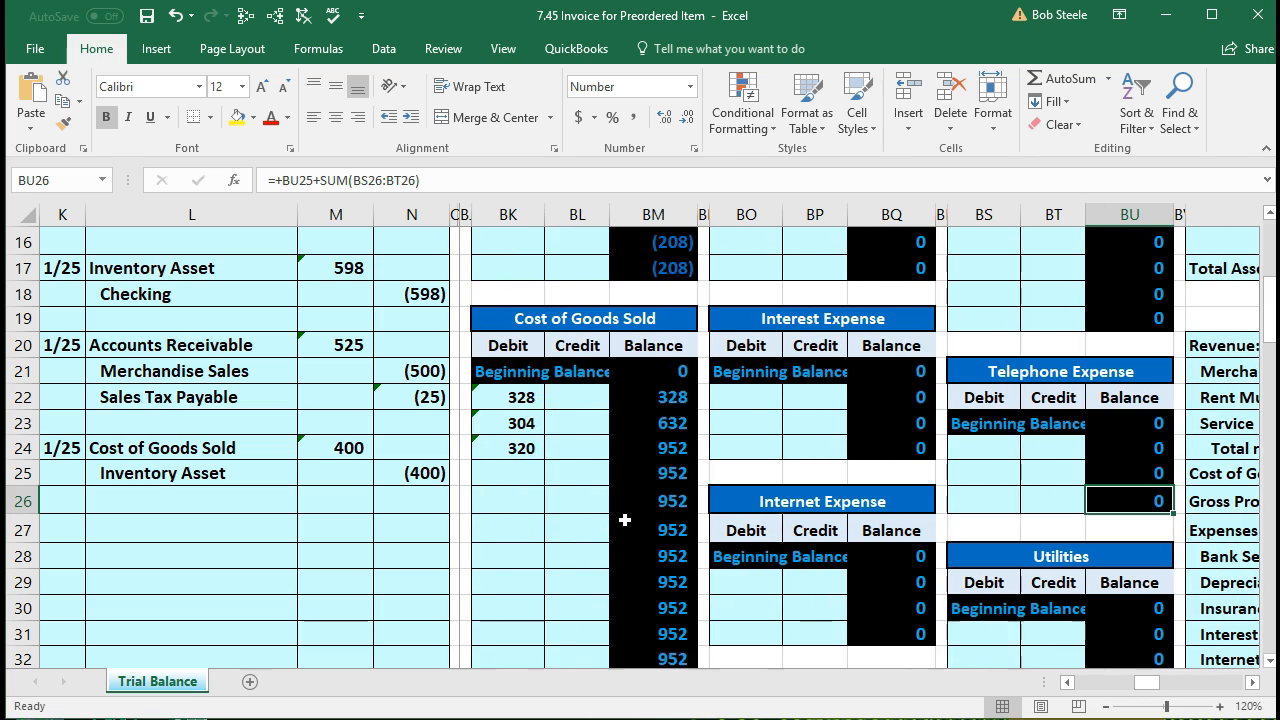
{"action": "left_click_drag", "start_coordinate": [530, 400], "coordinate": [525, 437]}
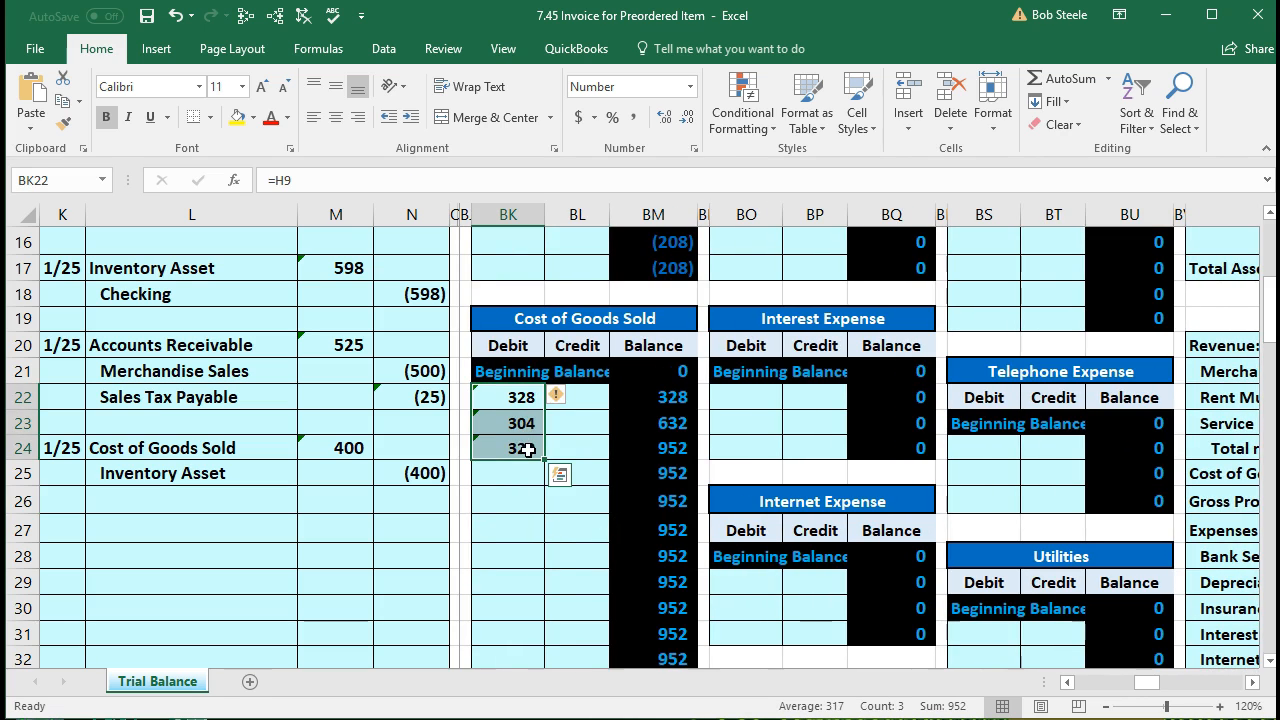
Step: Enter =M24 in BK25 to post the 400 debit, bringing Cost of Goods Sold to 1,352
{"action": "left_click", "coordinate": [520, 476]}
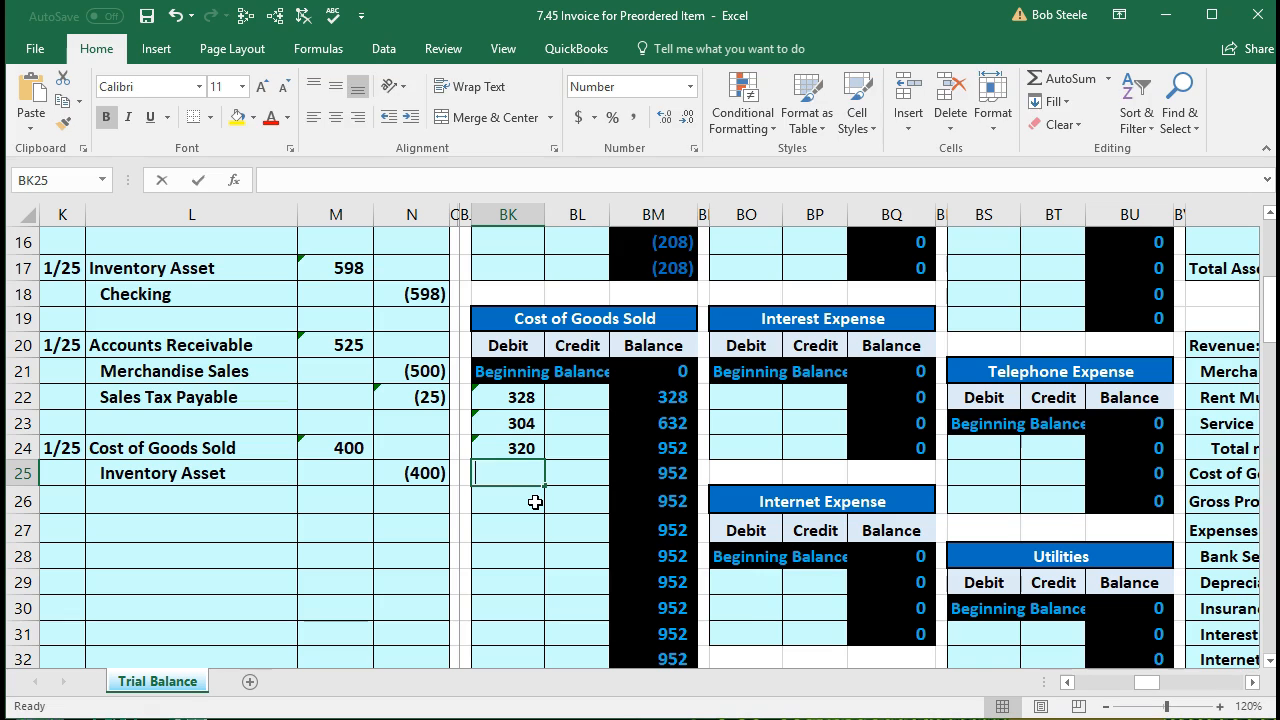
{"action": "type", "text": "="}
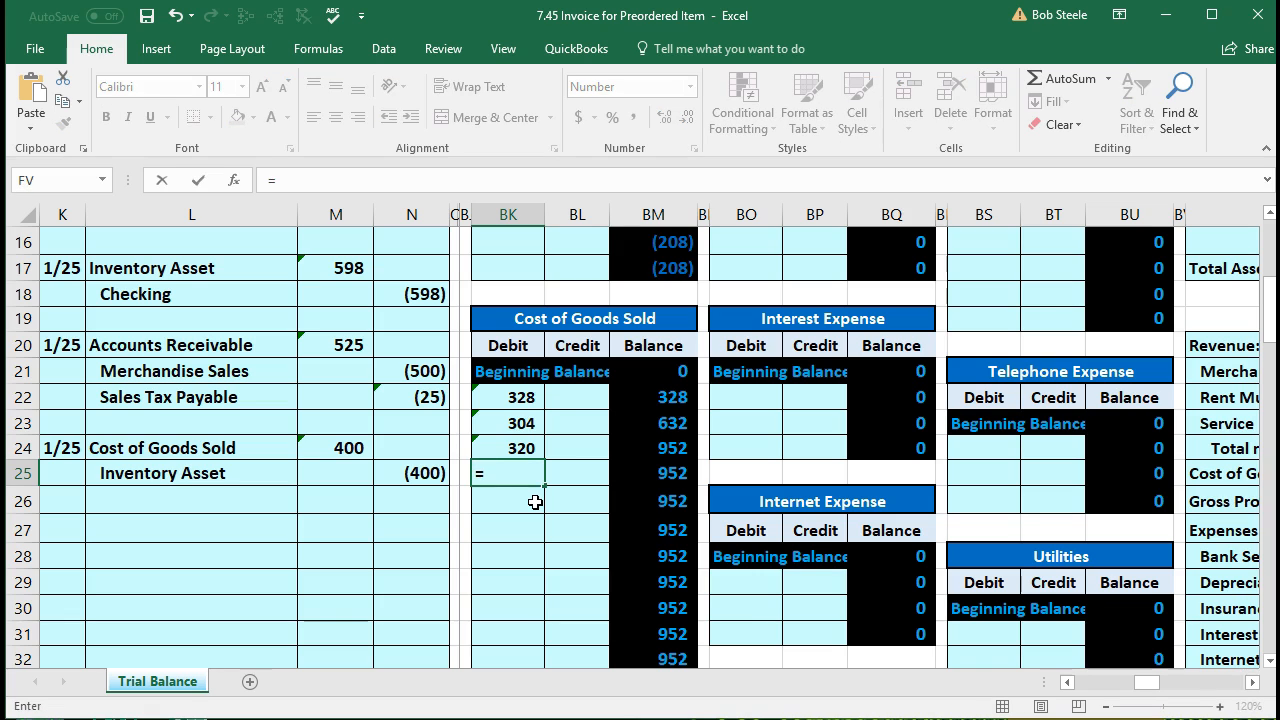
{"action": "left_click", "coordinate": [335, 442]}
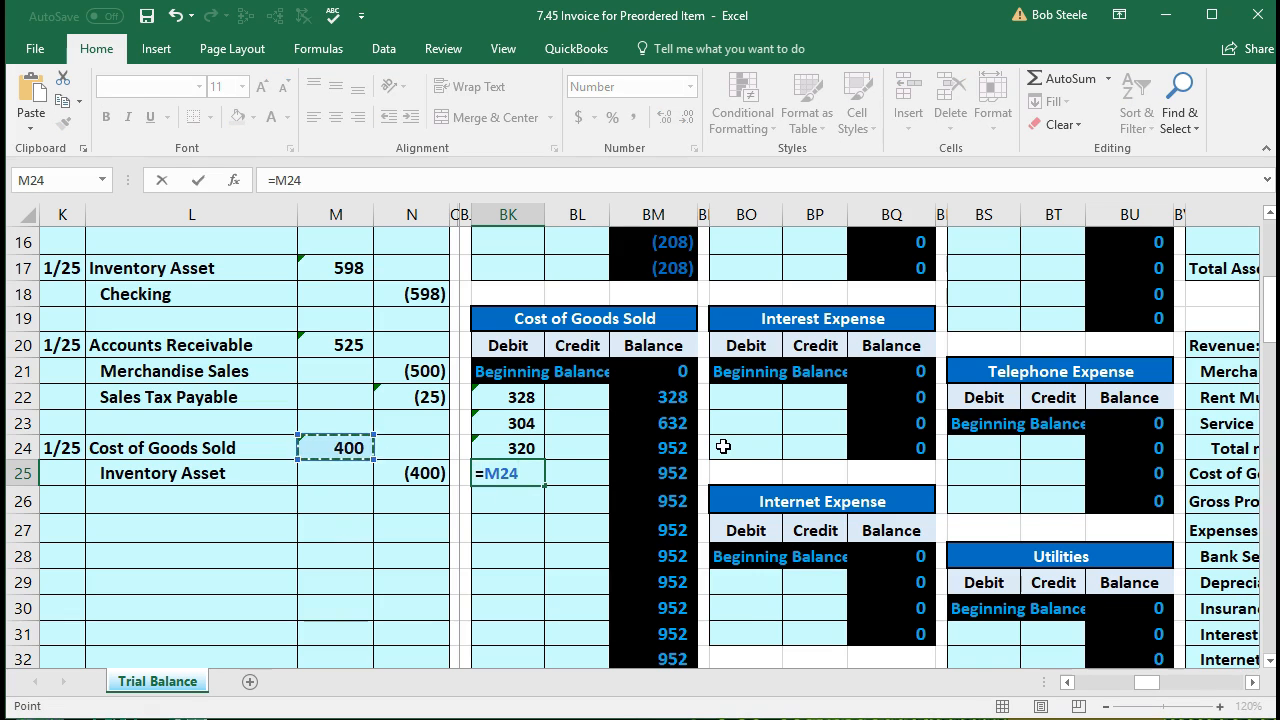
{"action": "key", "text": "Return"}
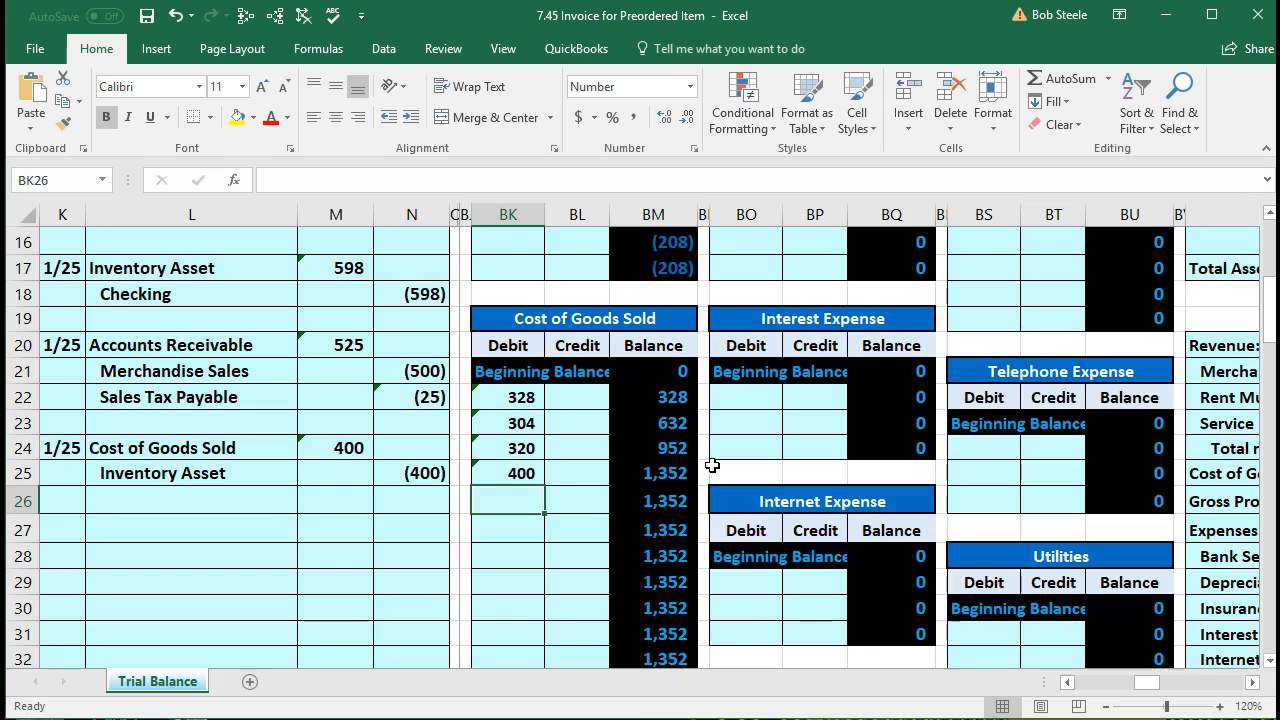
{"action": "key", "text": "Left"}
{"action": "key", "text": "Left"}
{"action": "key", "text": "Left"}
{"action": "key", "text": "Left"}
{"action": "key", "text": "Left"}
{"action": "key", "text": "Left"}
{"action": "key", "text": "Left"}
{"action": "key", "text": "Left"}
{"action": "key", "text": "Left"}
{"action": "key", "text": "Left"}
{"action": "key", "text": "Left"}
{"action": "key", "text": "Left"}
{"action": "key", "text": "Left"}
{"action": "key", "text": "Left"}
{"action": "key", "text": "Left"}
{"action": "key", "text": "Left"}
{"action": "key", "text": "Left"}
{"action": "key", "text": "Left"}
{"action": "key", "text": "Left"}
{"action": "key", "text": "Left"}
{"action": "key", "text": "ctrl+c"}
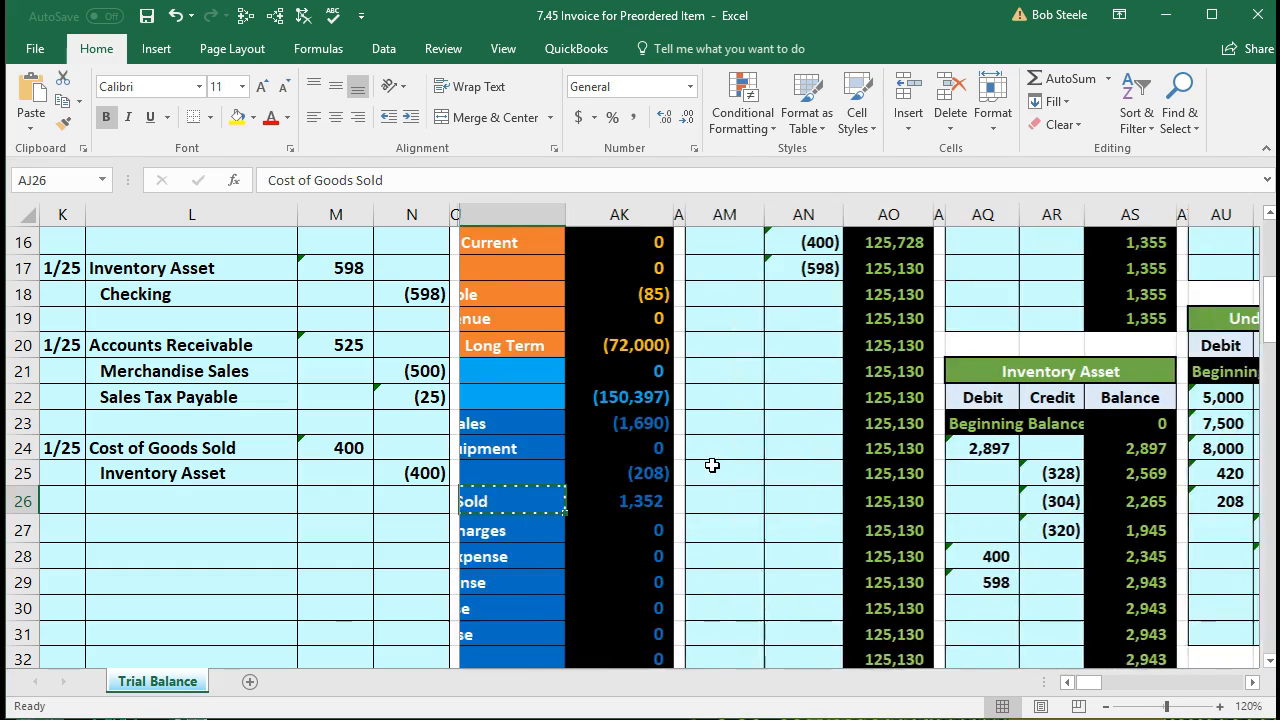
{"action": "key", "text": "Left"}
{"action": "key", "text": "Left"}
{"action": "scroll", "coordinate": [712, 465], "scroll_direction": "down", "scroll_amount": 2}
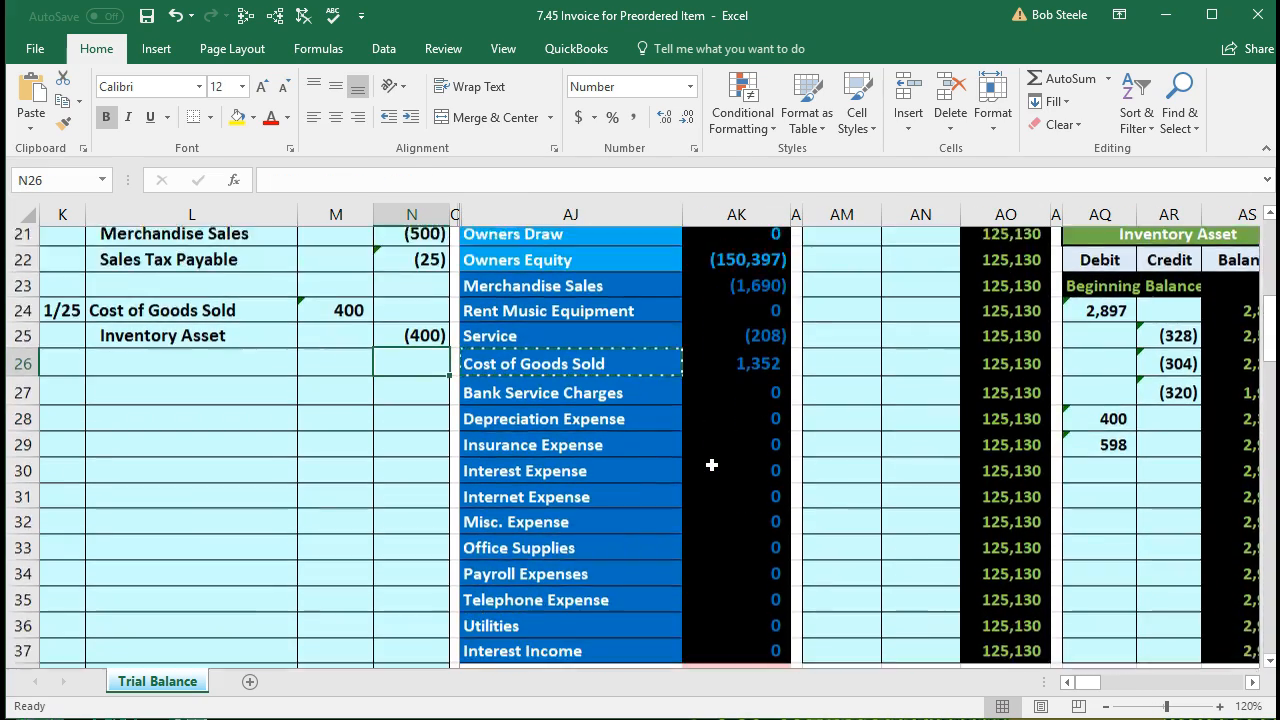
{"action": "scroll", "coordinate": [712, 465], "scroll_direction": "down", "scroll_amount": 2}
{"action": "left_click", "coordinate": [703, 584]}
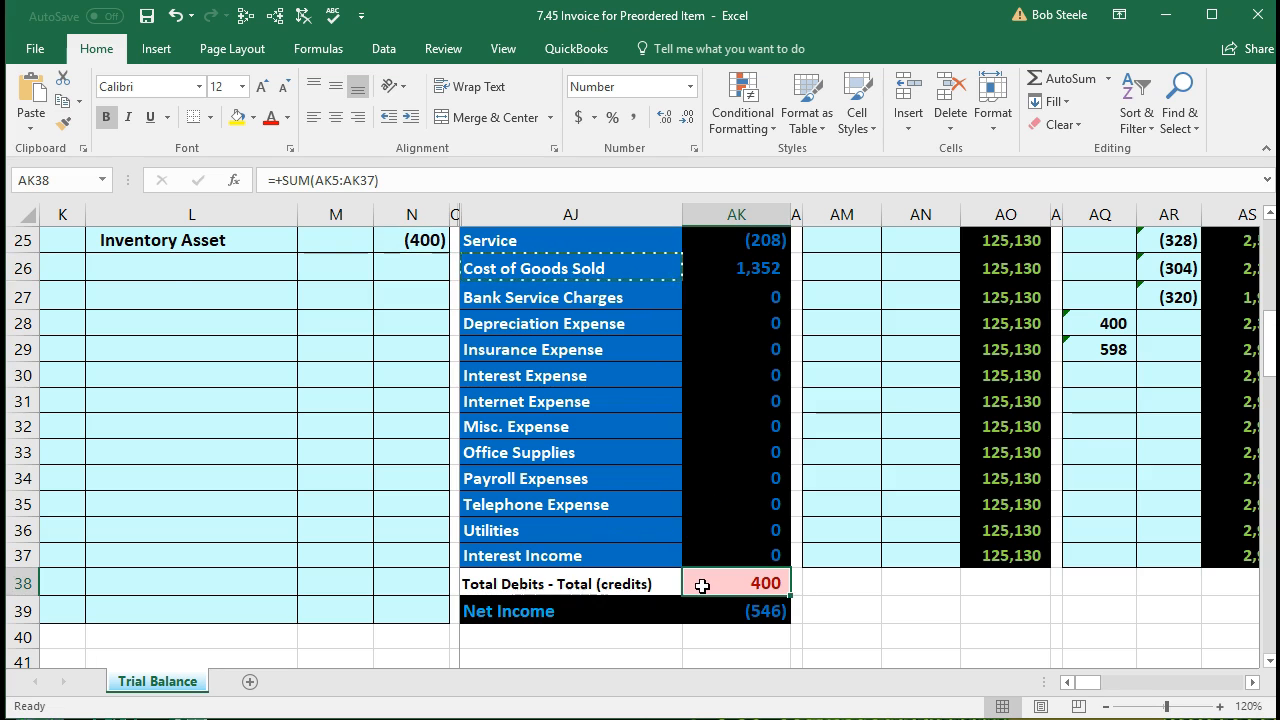
{"action": "scroll", "coordinate": [703, 586], "scroll_direction": "up", "scroll_amount": 4}
{"action": "left_click", "coordinate": [718, 505]}
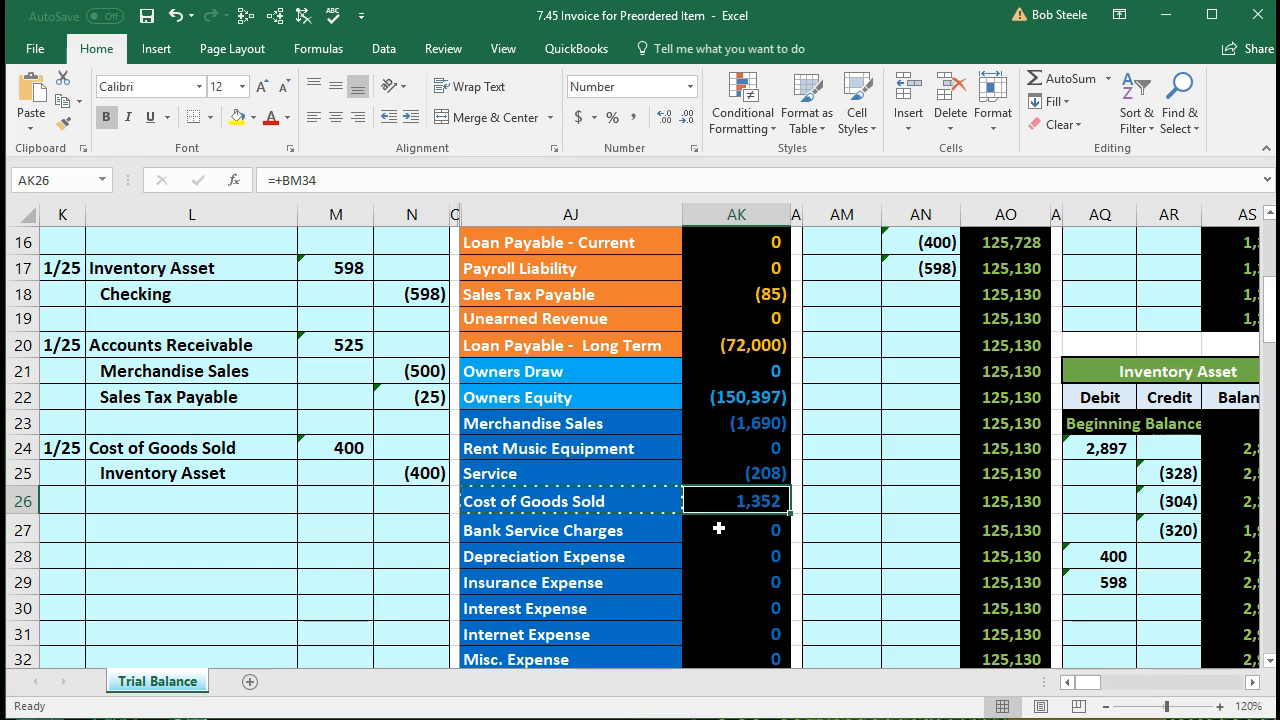
{"action": "scroll", "coordinate": [718, 528], "scroll_direction": "down", "scroll_amount": 3}
{"action": "double_click", "coordinate": [719, 609]}
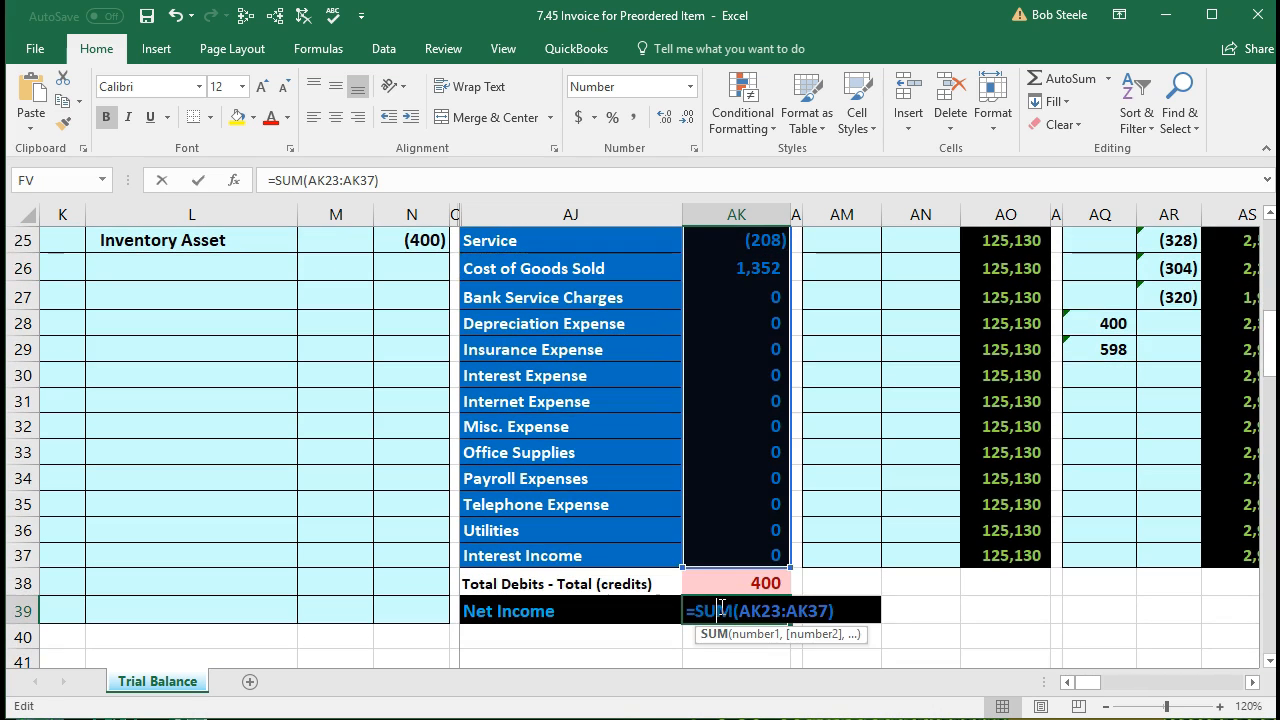
{"action": "scroll", "coordinate": [719, 609], "scroll_direction": "up", "scroll_amount": 3}
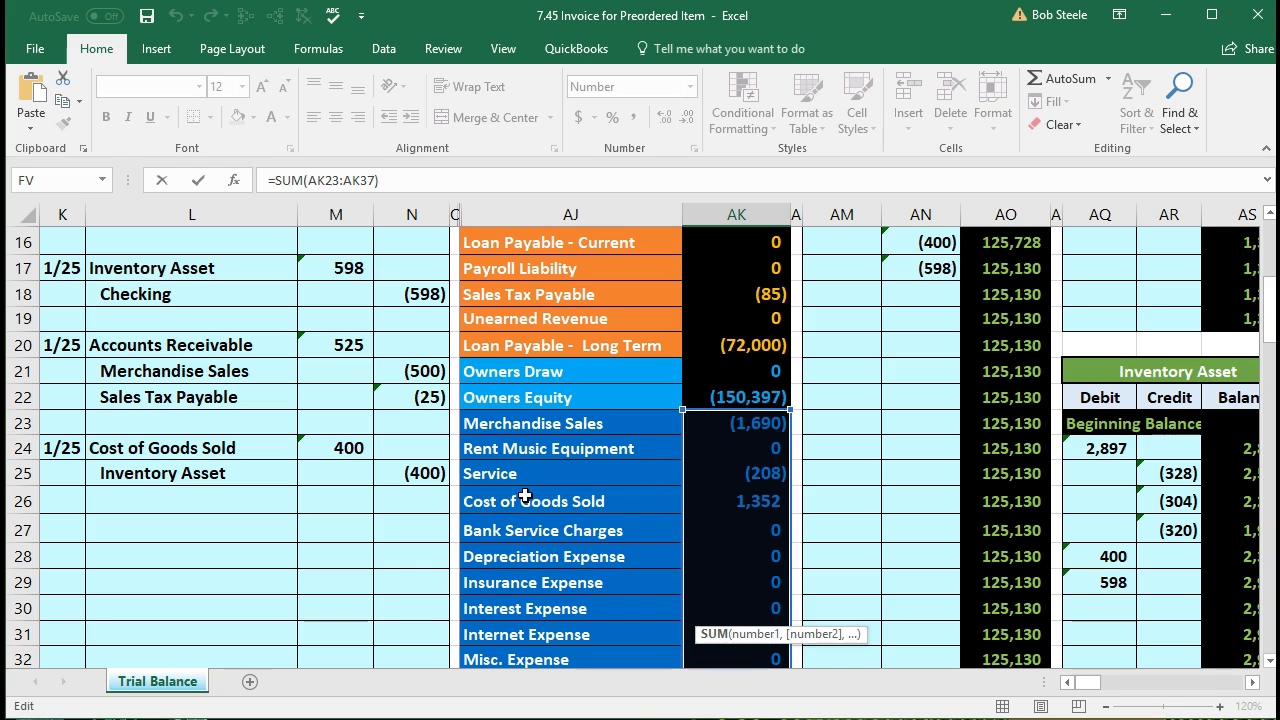
{"action": "scroll", "coordinate": [678, 491], "scroll_direction": "down", "scroll_amount": 4}
{"action": "scroll", "coordinate": [678, 491], "scroll_direction": "down", "scroll_amount": 1}
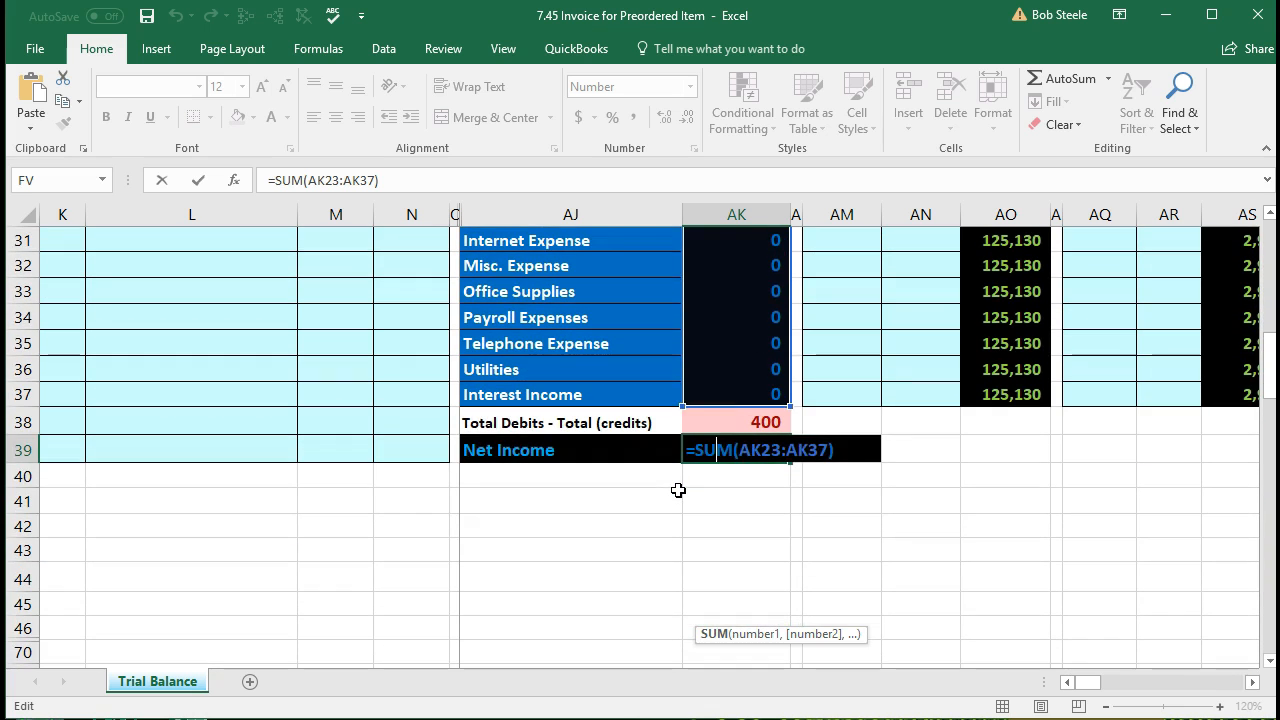
{"action": "key", "text": "Return"}
{"action": "left_click", "coordinate": [713, 445]}
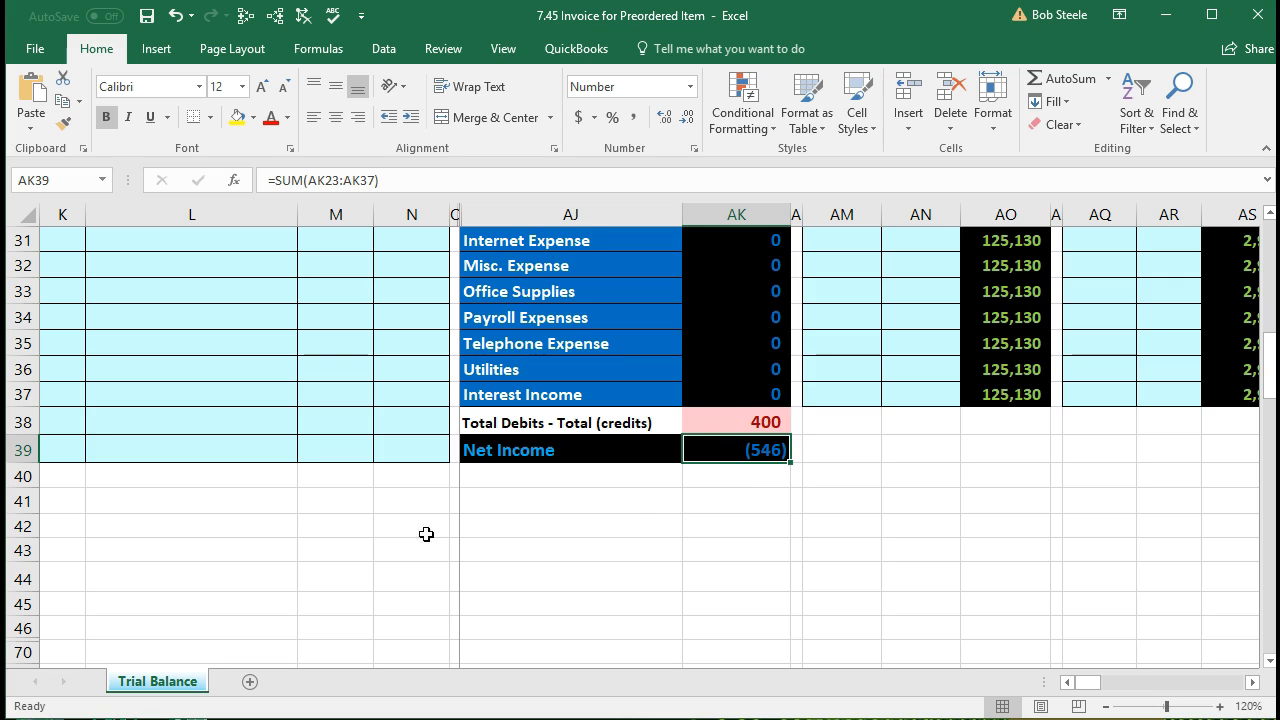
{"action": "scroll", "coordinate": [320, 559], "scroll_direction": "up", "scroll_amount": 5}
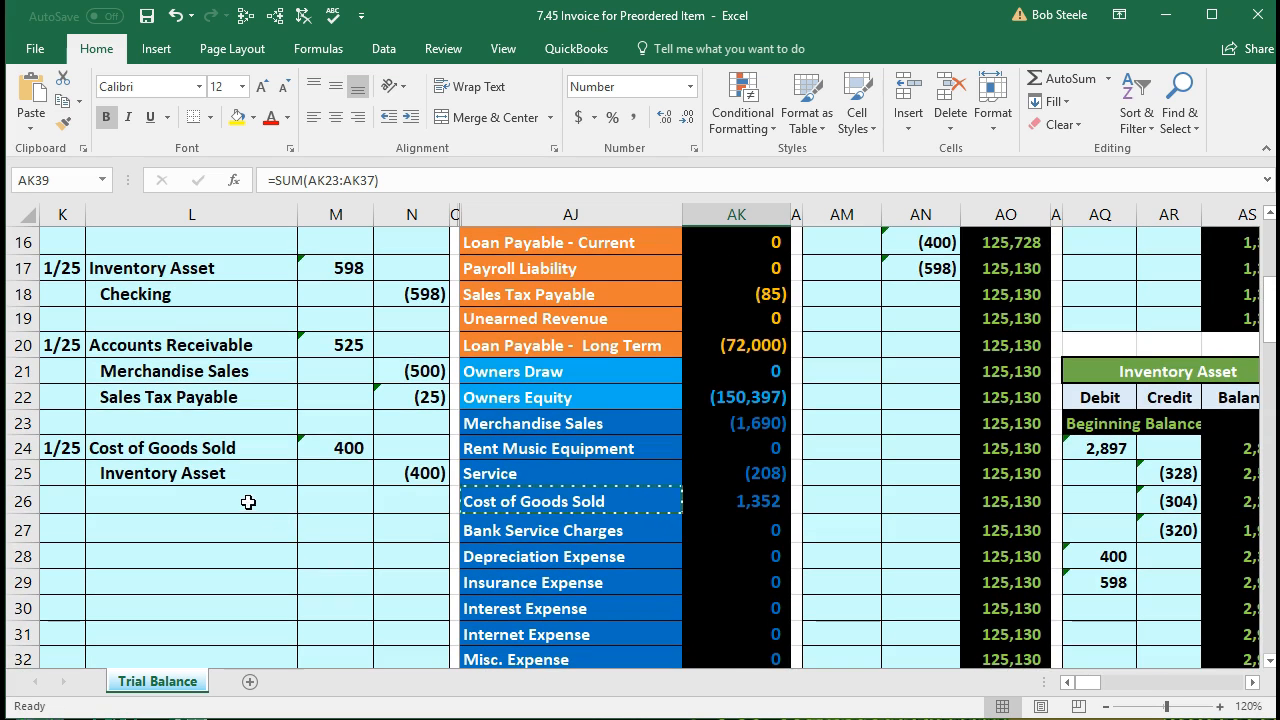
Step: Review the 1/25 Inventory Asset (400) credit and the Inventory Asset trial balance figure
{"action": "left_click", "coordinate": [247, 470]}
{"action": "left_click_drag", "start_coordinate": [247, 468], "coordinate": [380, 474]}
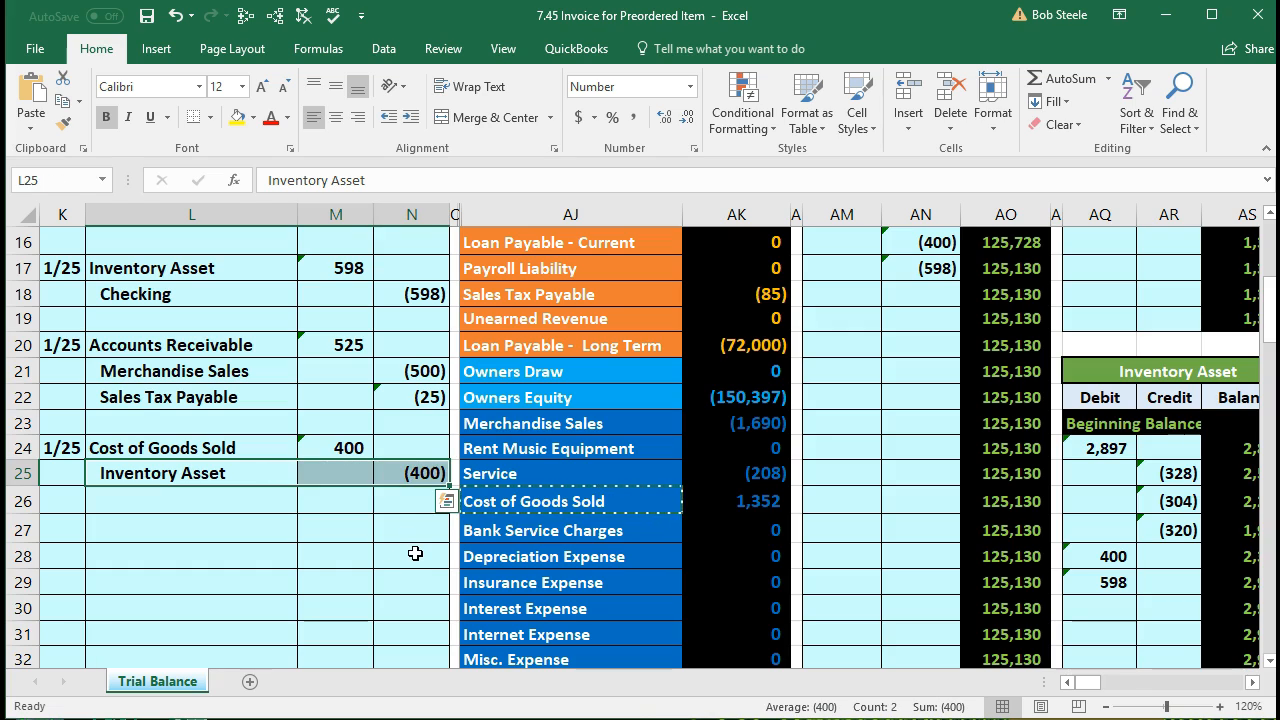
{"action": "scroll", "coordinate": [415, 553], "scroll_direction": "up", "scroll_amount": 3}
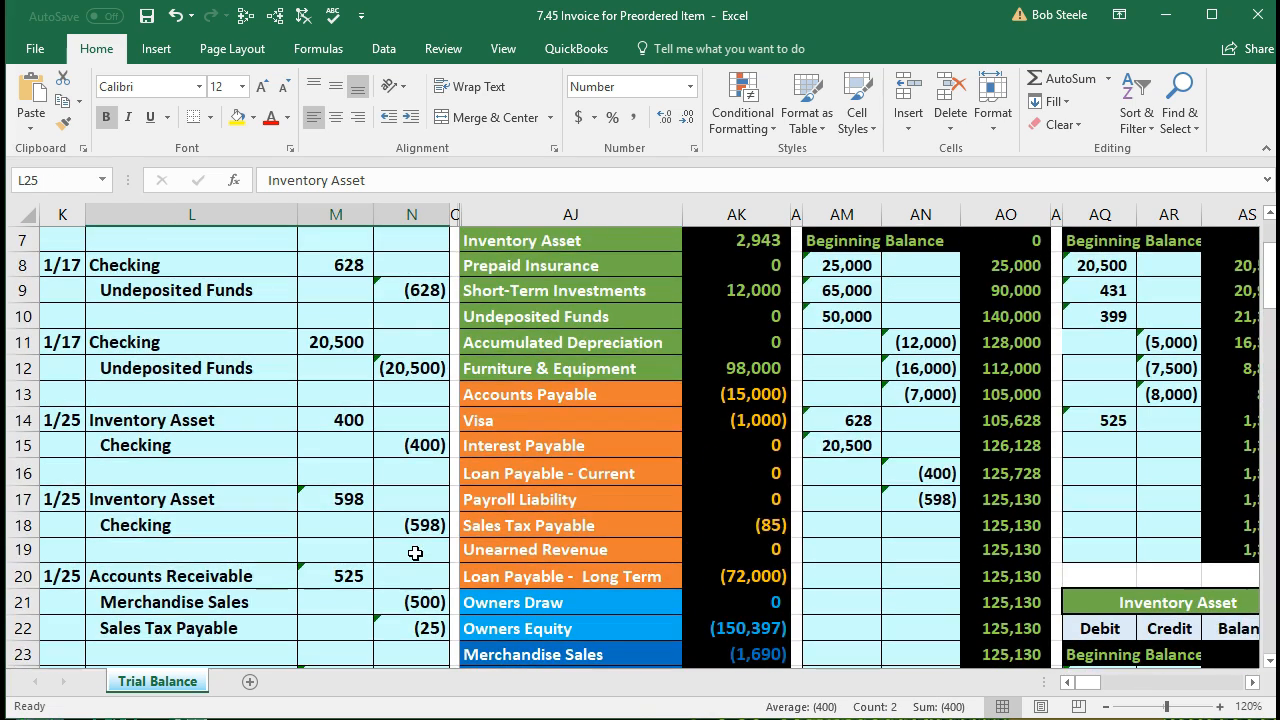
{"action": "scroll", "coordinate": [415, 553], "scroll_direction": "down", "scroll_amount": 1}
{"action": "scroll", "coordinate": [415, 553], "scroll_direction": "up", "scroll_amount": 3}
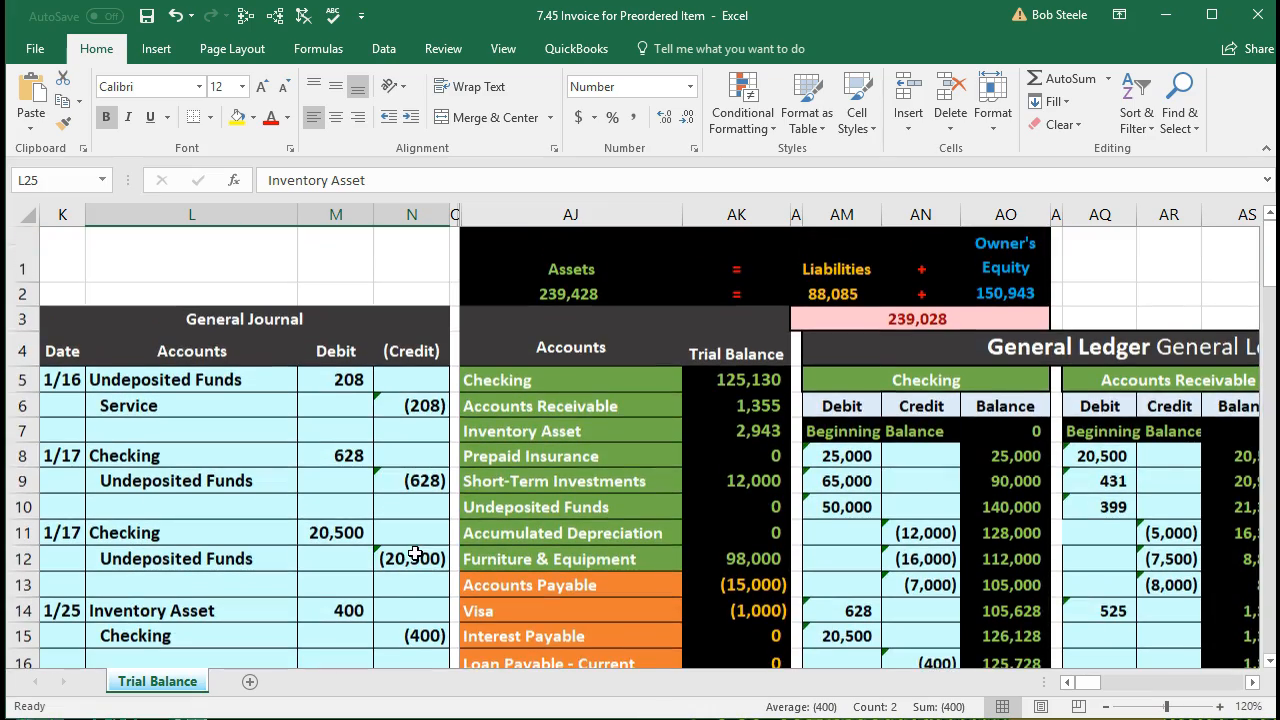
{"action": "left_click", "coordinate": [695, 431]}
{"action": "scroll", "coordinate": [695, 433], "scroll_direction": "down", "scroll_amount": 7}
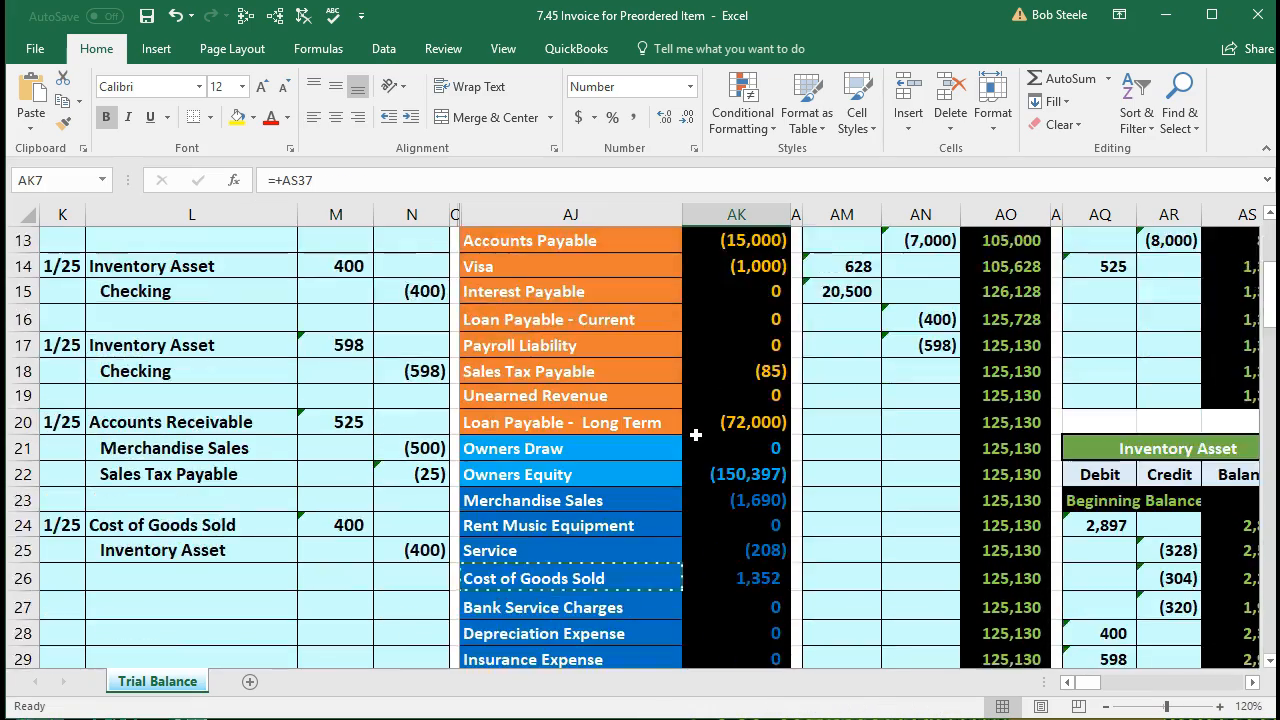
{"action": "scroll", "coordinate": [695, 435], "scroll_direction": "down", "scroll_amount": 1}
{"action": "scroll", "coordinate": [354, 537], "scroll_direction": "up", "scroll_amount": 2}
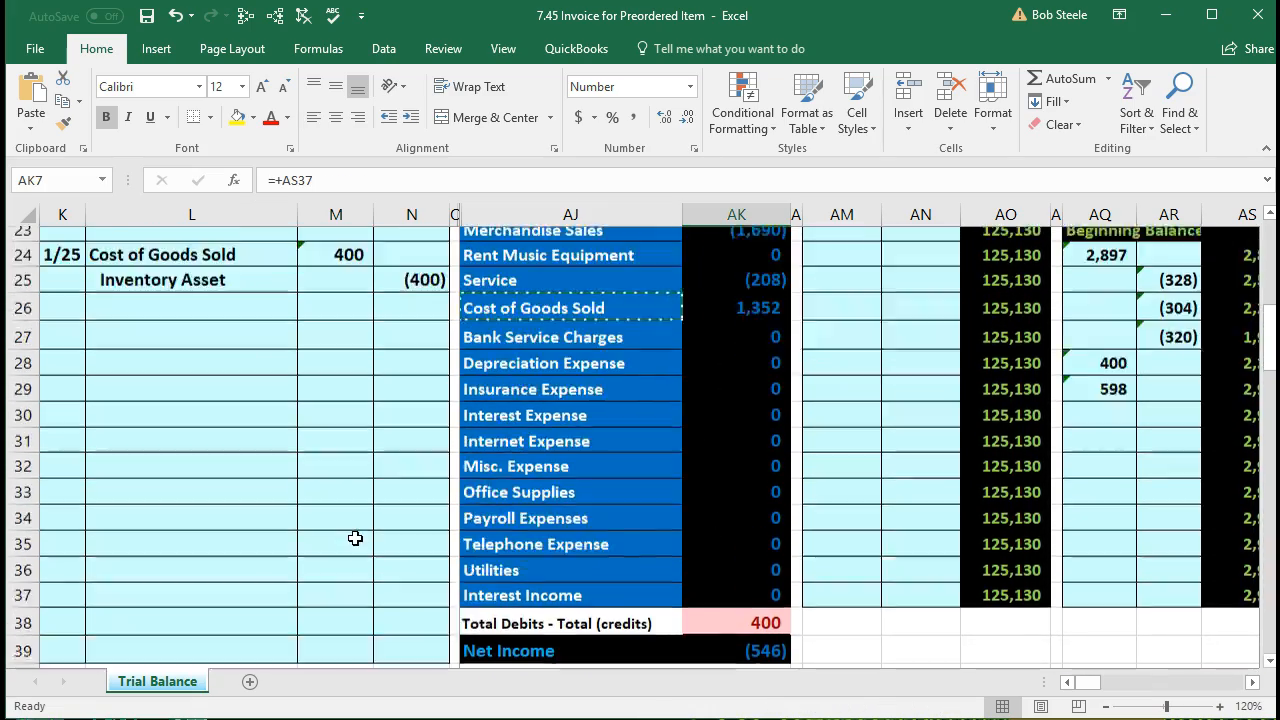
{"action": "left_click_drag", "start_coordinate": [270, 393], "coordinate": [423, 394]}
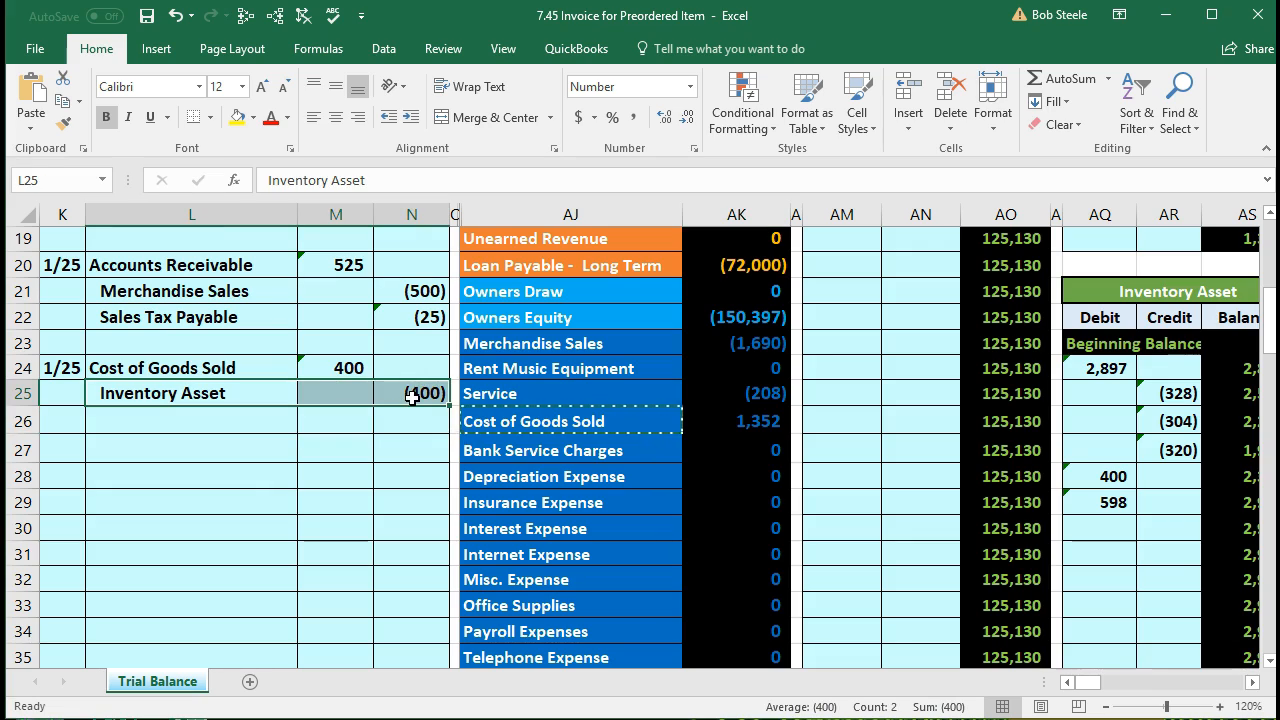
{"action": "scroll", "coordinate": [440, 530], "scroll_direction": "up", "scroll_amount": 5}
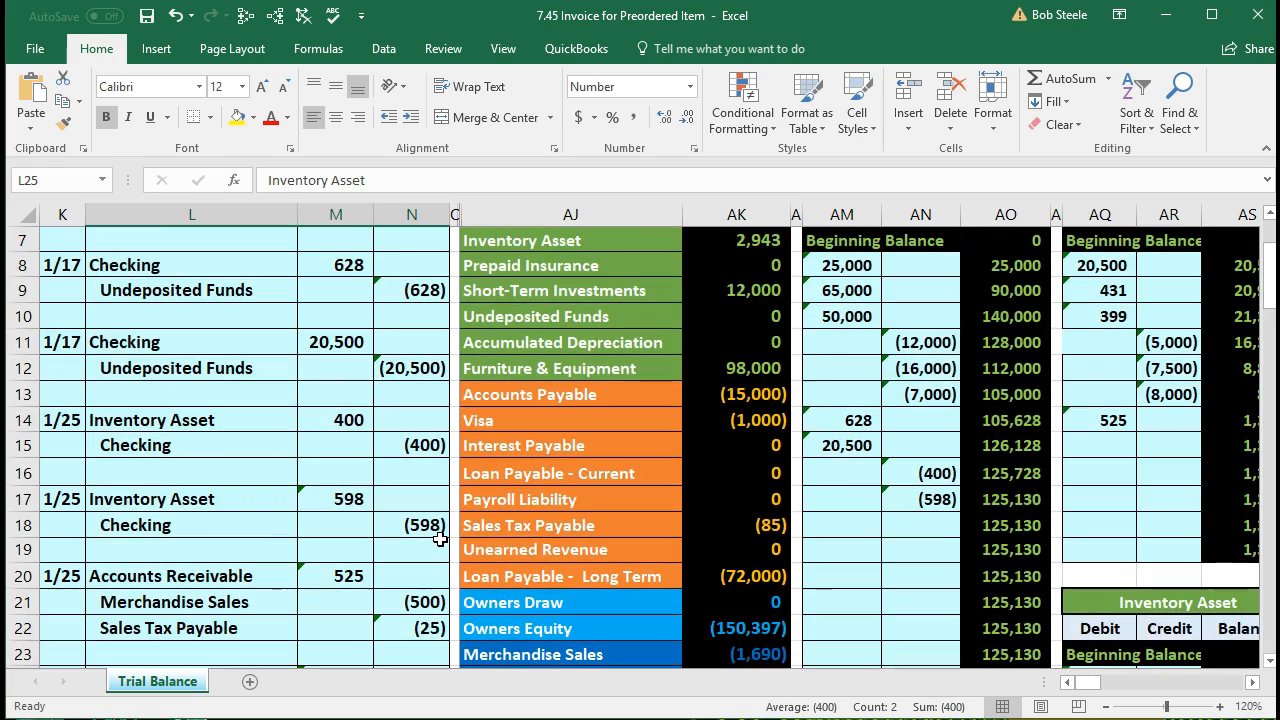
{"action": "scroll", "coordinate": [440, 538], "scroll_direction": "up", "scroll_amount": 1}
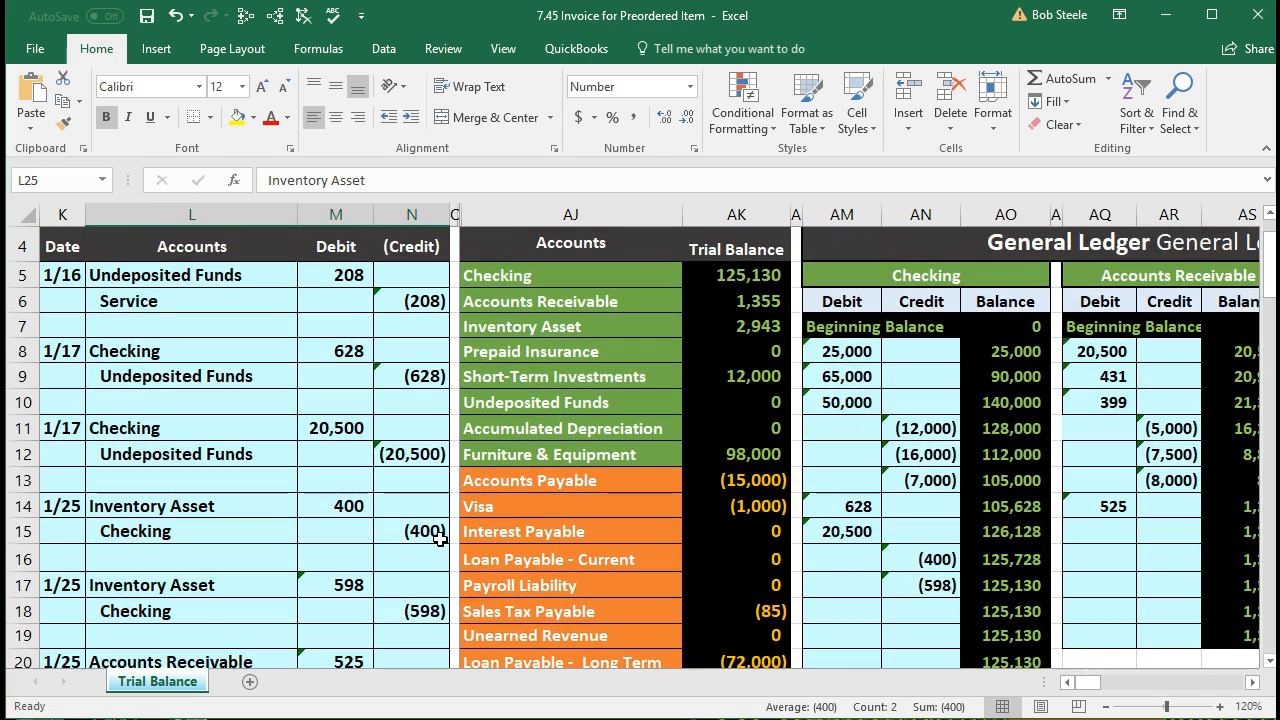
{"action": "left_click", "coordinate": [705, 323]}
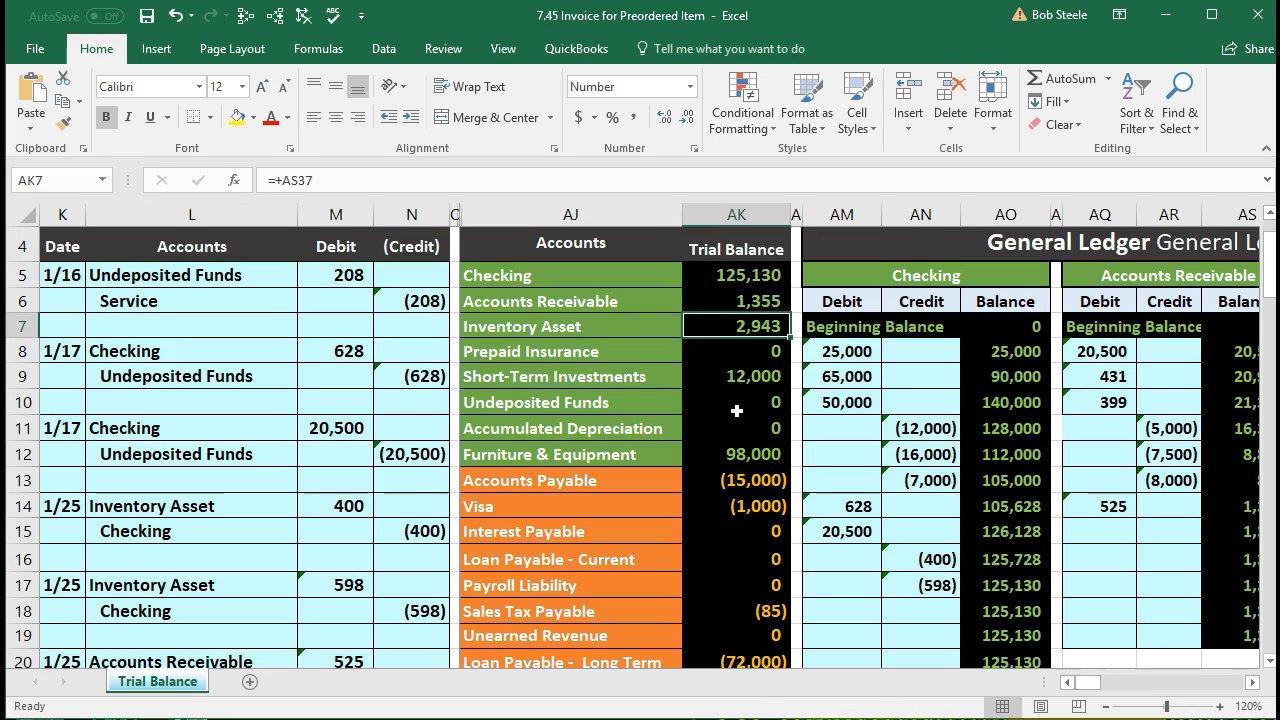
Step: Enter =N25 in AR30 so the Inventory Asset ledger balance drops to 2,543
{"action": "key", "text": "Right"}
{"action": "key", "text": "Right"}
{"action": "key", "text": "Right"}
{"action": "key", "text": "Right"}
{"action": "key", "text": "Right"}
{"action": "key", "text": "Right"}
{"action": "key", "text": "Right"}
{"action": "key", "text": "Right"}
{"action": "key", "text": "Right"}
{"action": "key", "text": "Right"}
{"action": "key", "text": "Right"}
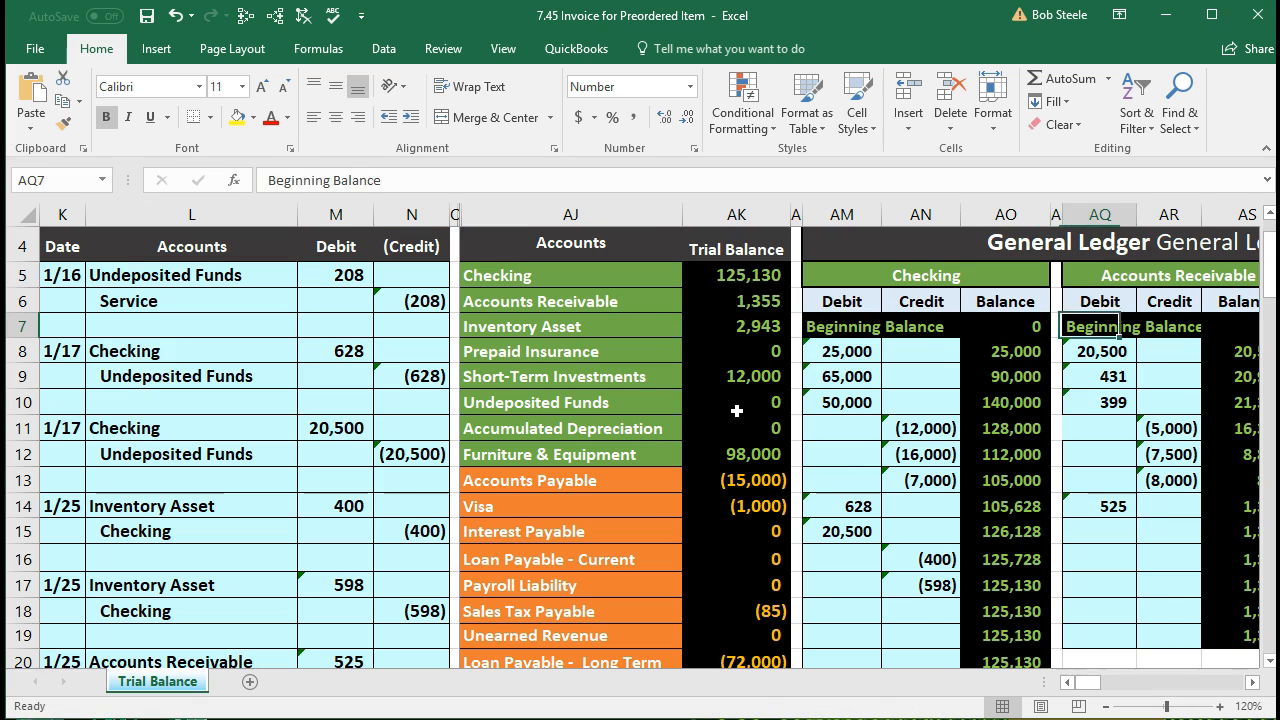
{"action": "key", "text": "Right"}
{"action": "key", "text": "Right"}
{"action": "key", "text": "Right"}
{"action": "key", "text": "Right"}
{"action": "key", "text": "Right"}
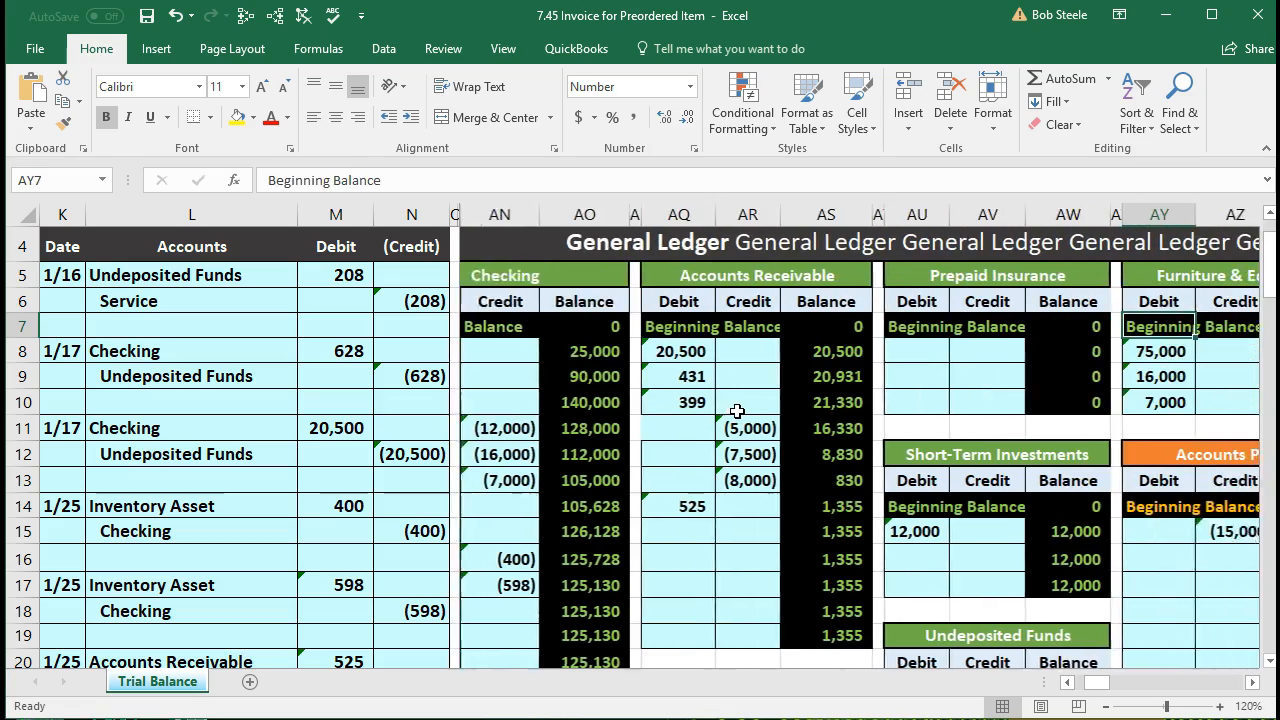
{"action": "scroll", "coordinate": [737, 411], "scroll_direction": "down", "scroll_amount": 5}
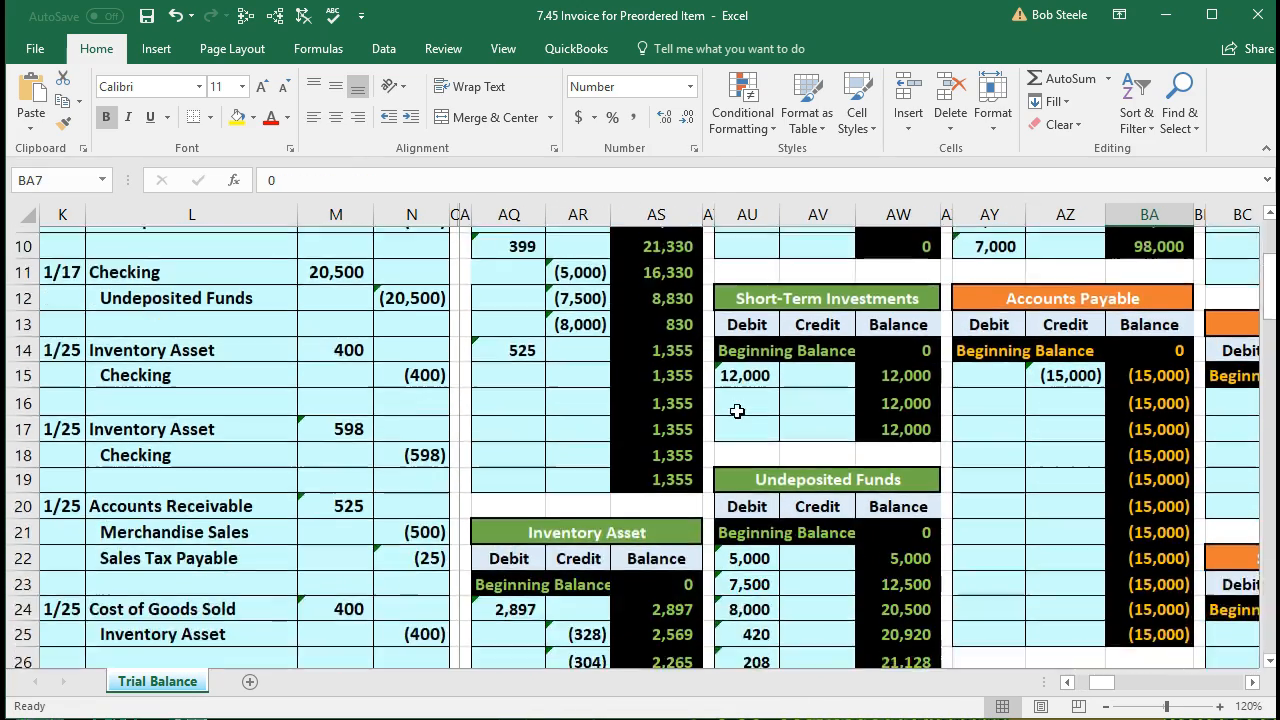
{"action": "scroll", "coordinate": [737, 411], "scroll_direction": "down", "scroll_amount": 1}
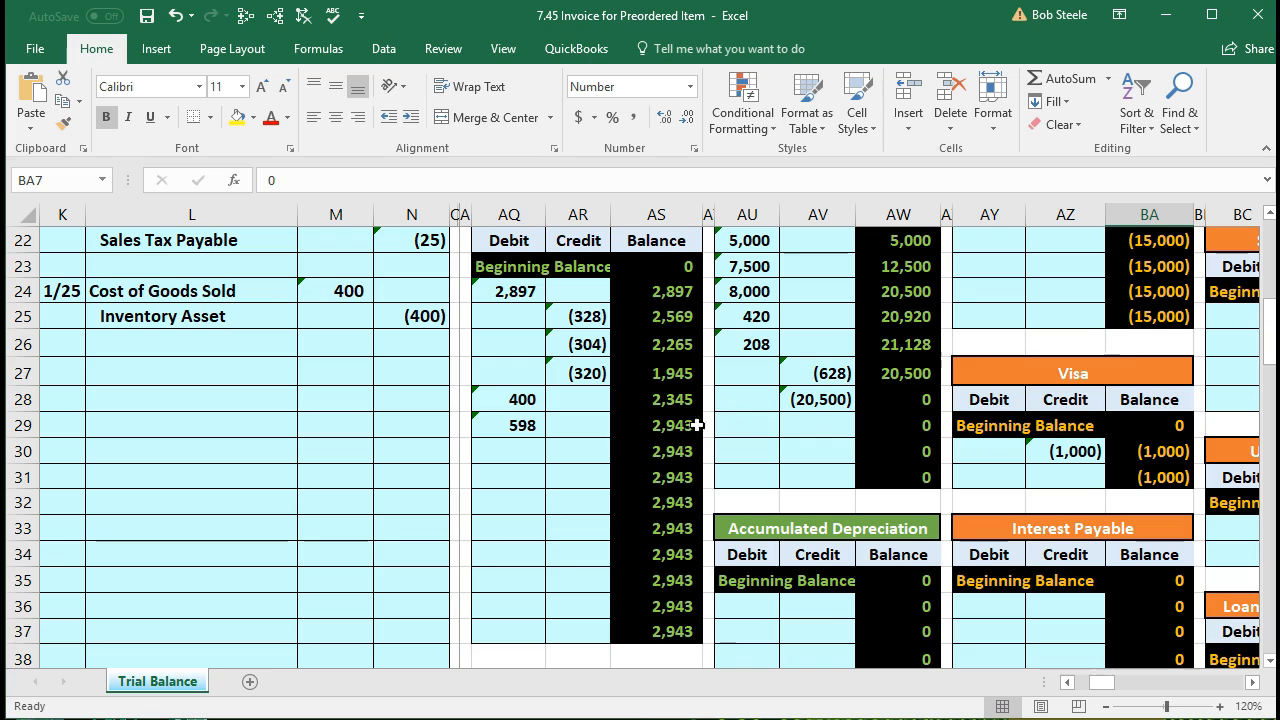
{"action": "left_click", "coordinate": [583, 450]}
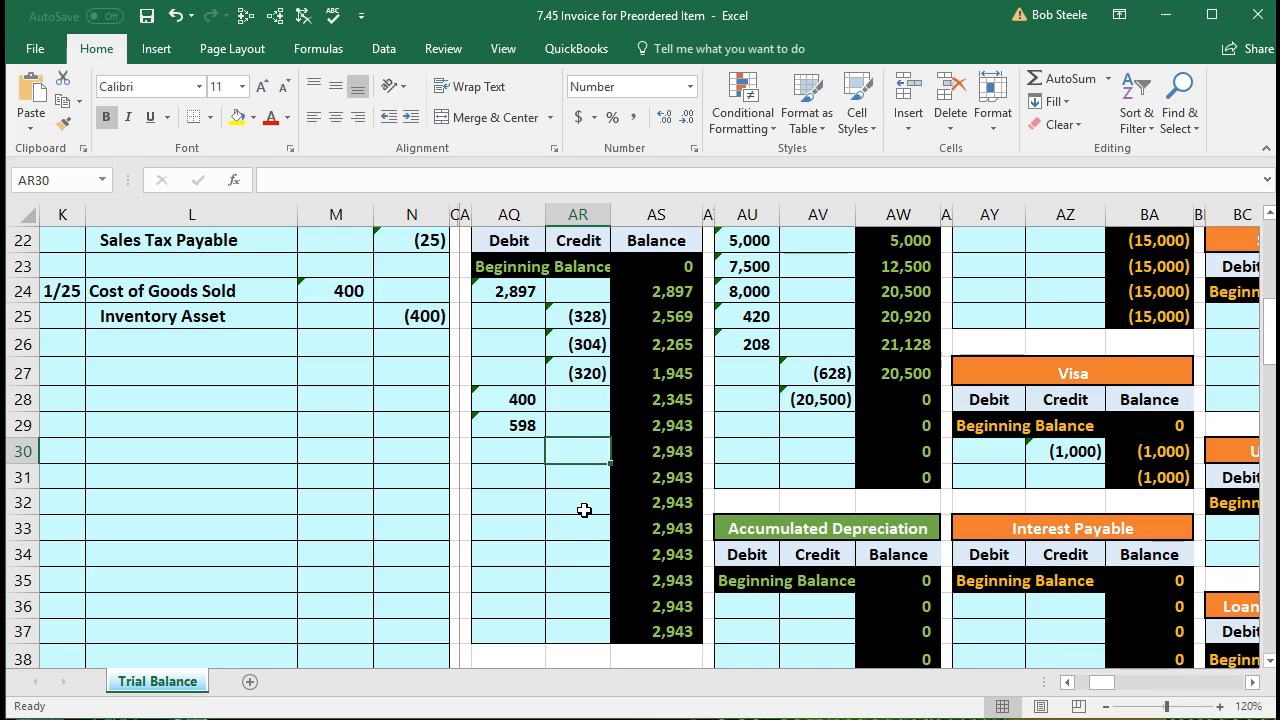
{"action": "type", "text": "="}
{"action": "left_click", "coordinate": [428, 317]}
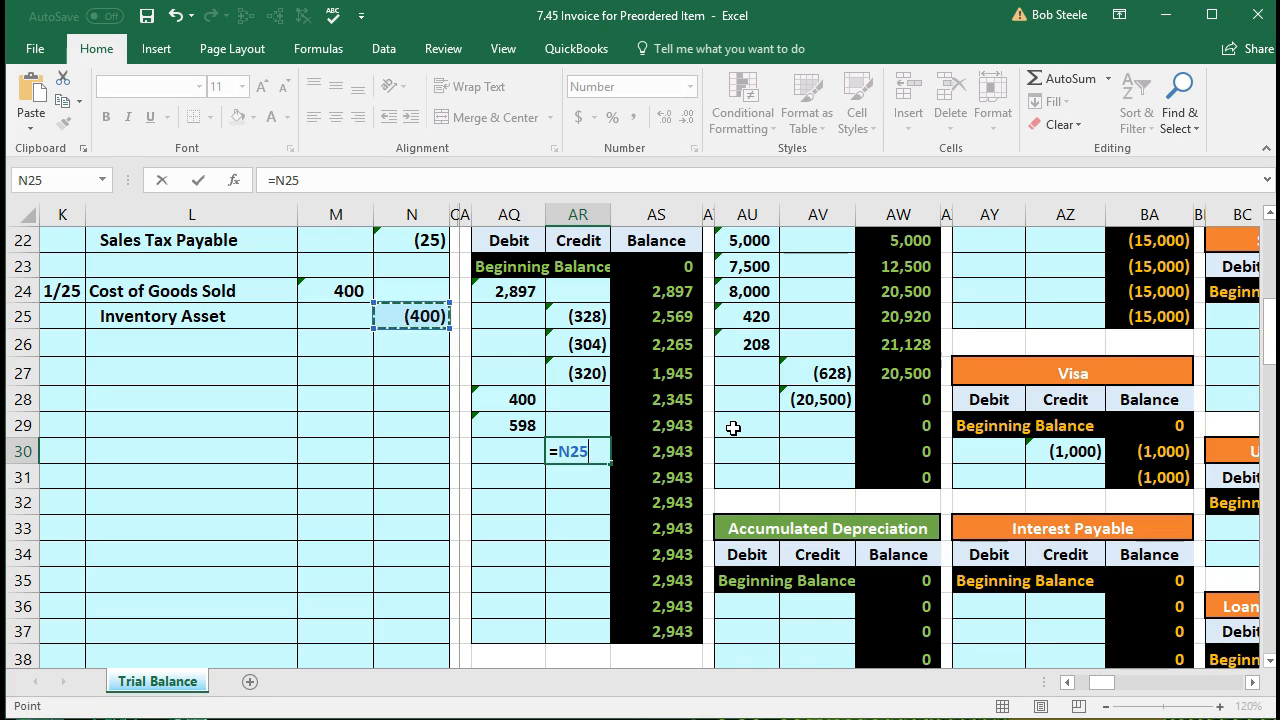
{"action": "key", "text": "Return"}
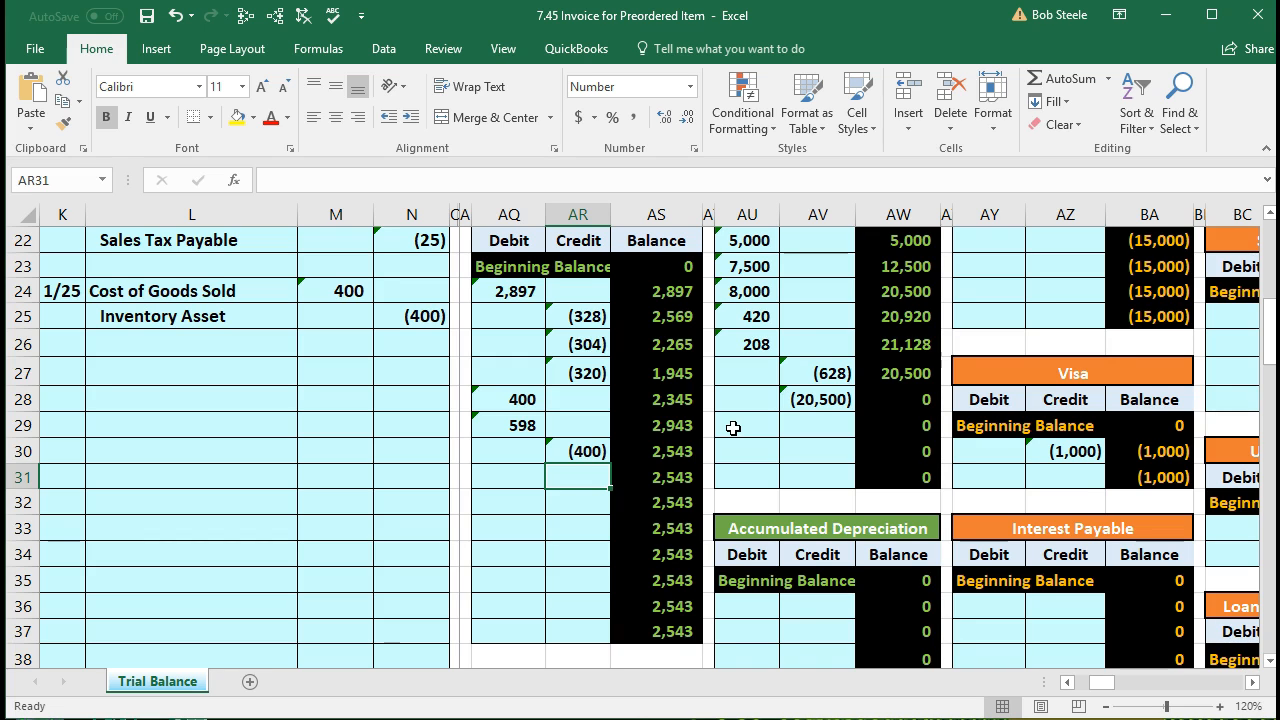
{"action": "key", "text": "Left"}
{"action": "key", "text": "Left"}
{"action": "key", "text": "Left"}
{"action": "key", "text": "Left"}
{"action": "key", "text": "Left"}
{"action": "key", "text": "Left"}
{"action": "key", "text": "Left"}
{"action": "key", "text": "Left"}
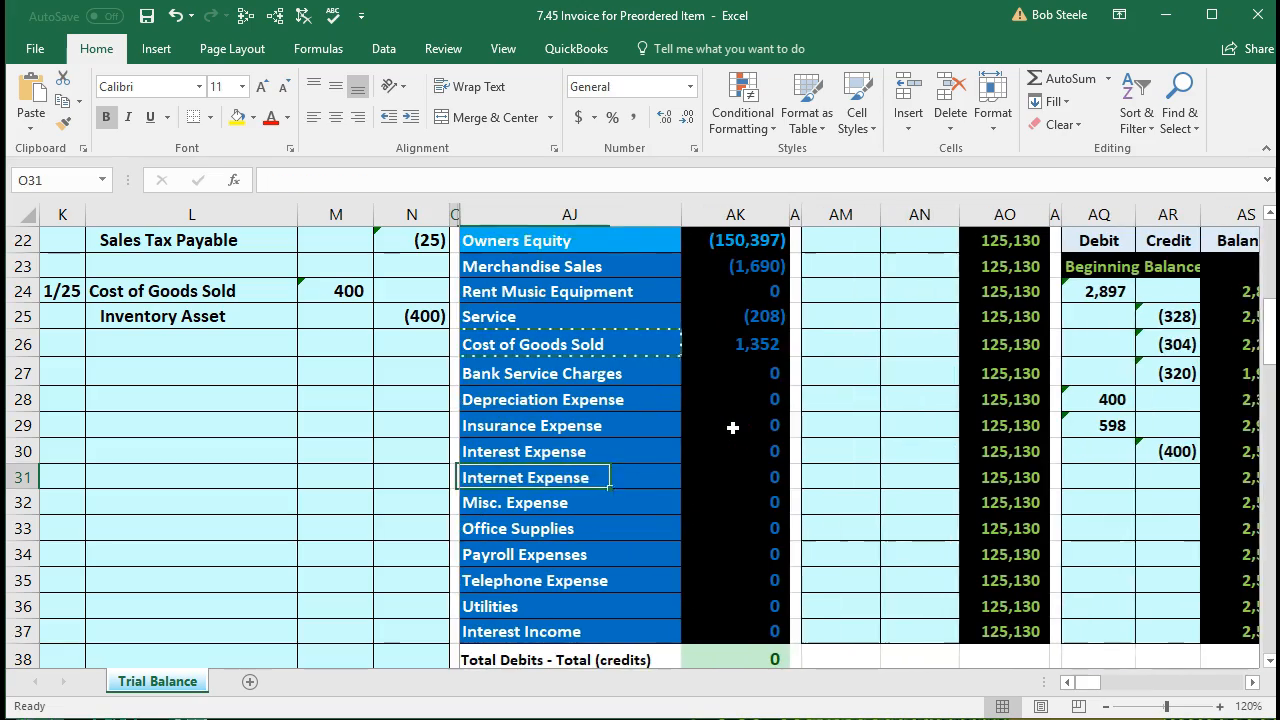
{"action": "key", "text": "Left"}
{"action": "scroll", "coordinate": [732, 427], "scroll_direction": "up", "scroll_amount": 6}
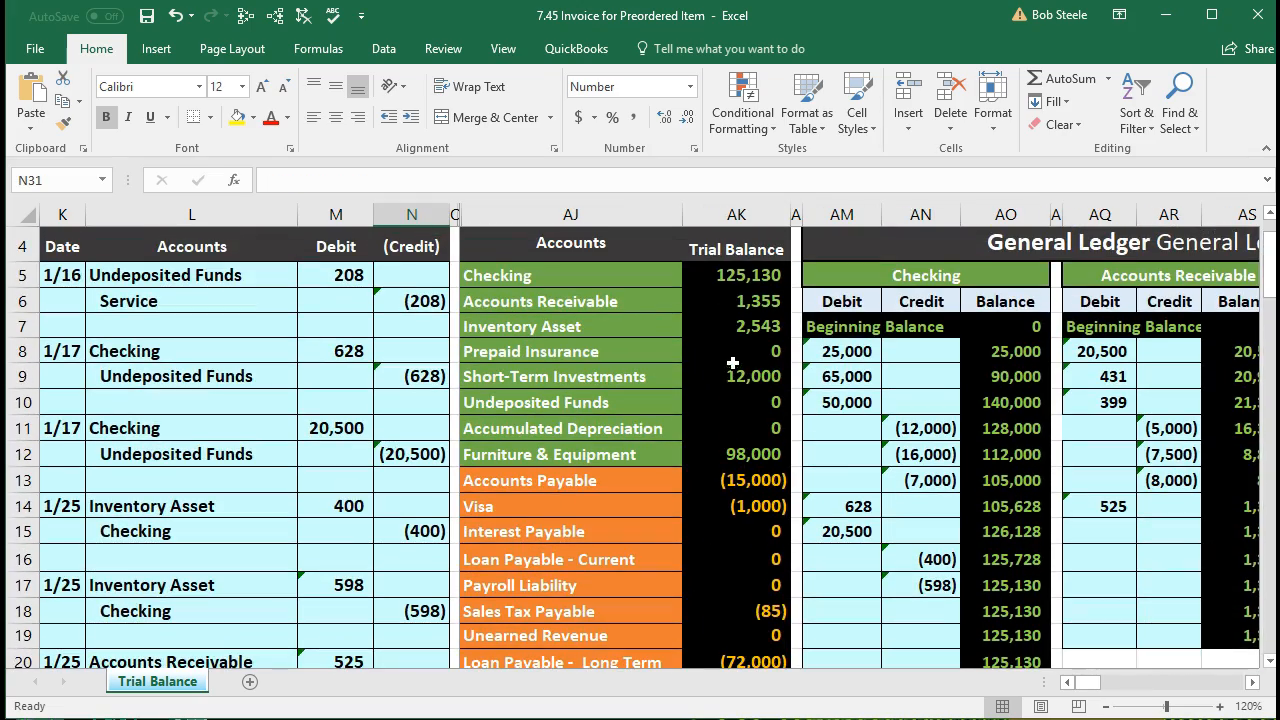
{"action": "left_click", "coordinate": [716, 329]}
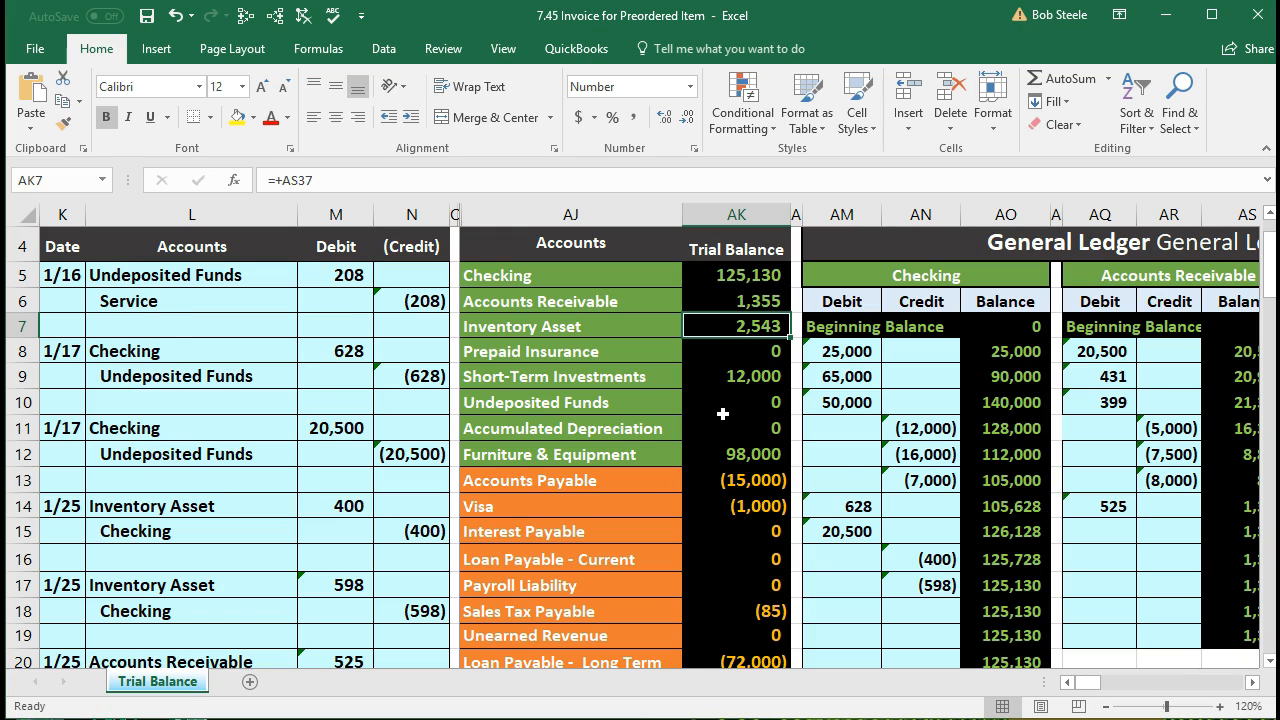
{"action": "scroll", "coordinate": [722, 413], "scroll_direction": "down", "scroll_amount": 6}
{"action": "scroll", "coordinate": [722, 413], "scroll_direction": "down", "scroll_amount": 1}
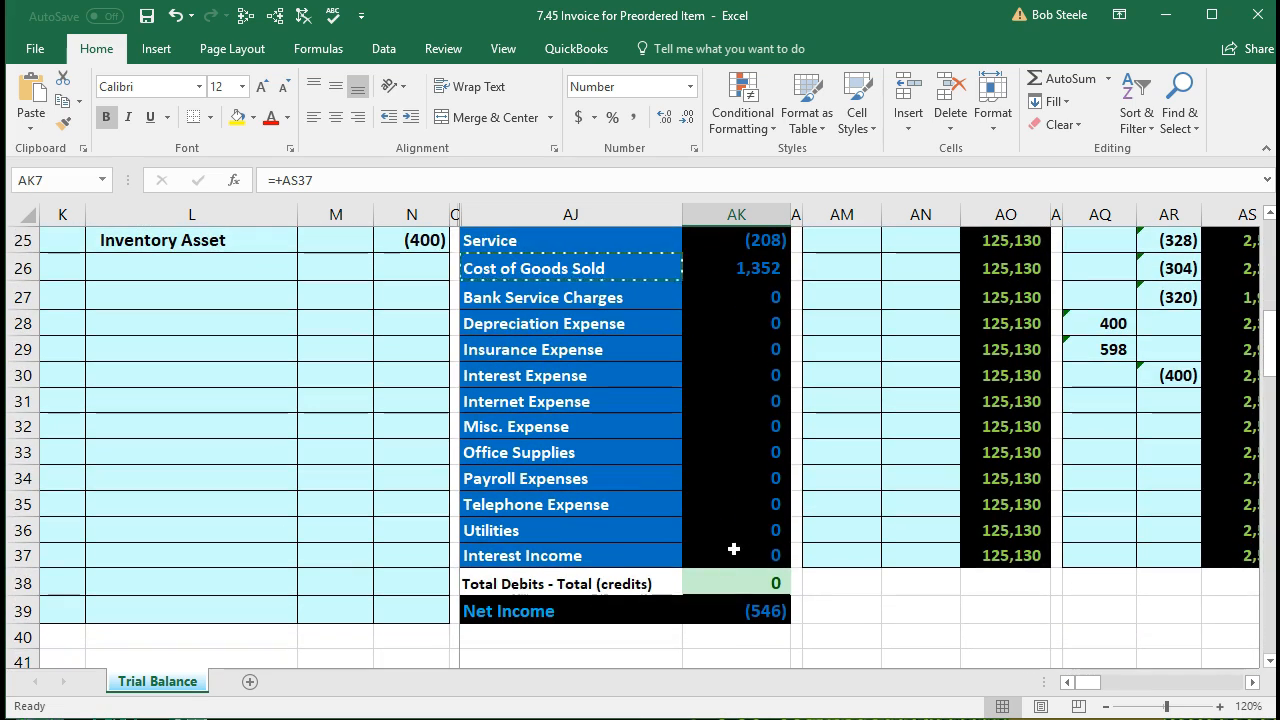
{"action": "left_click", "coordinate": [721, 579]}
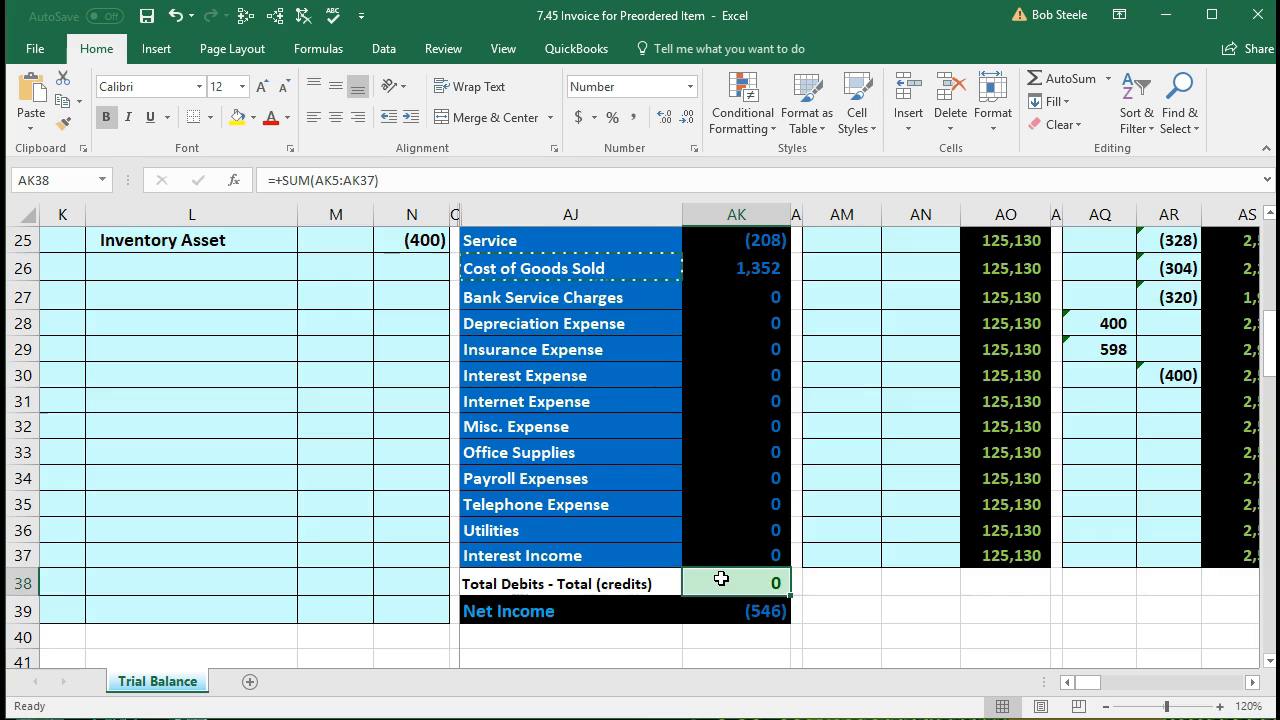
{"action": "scroll", "coordinate": [721, 579], "scroll_direction": "up", "scroll_amount": 8}
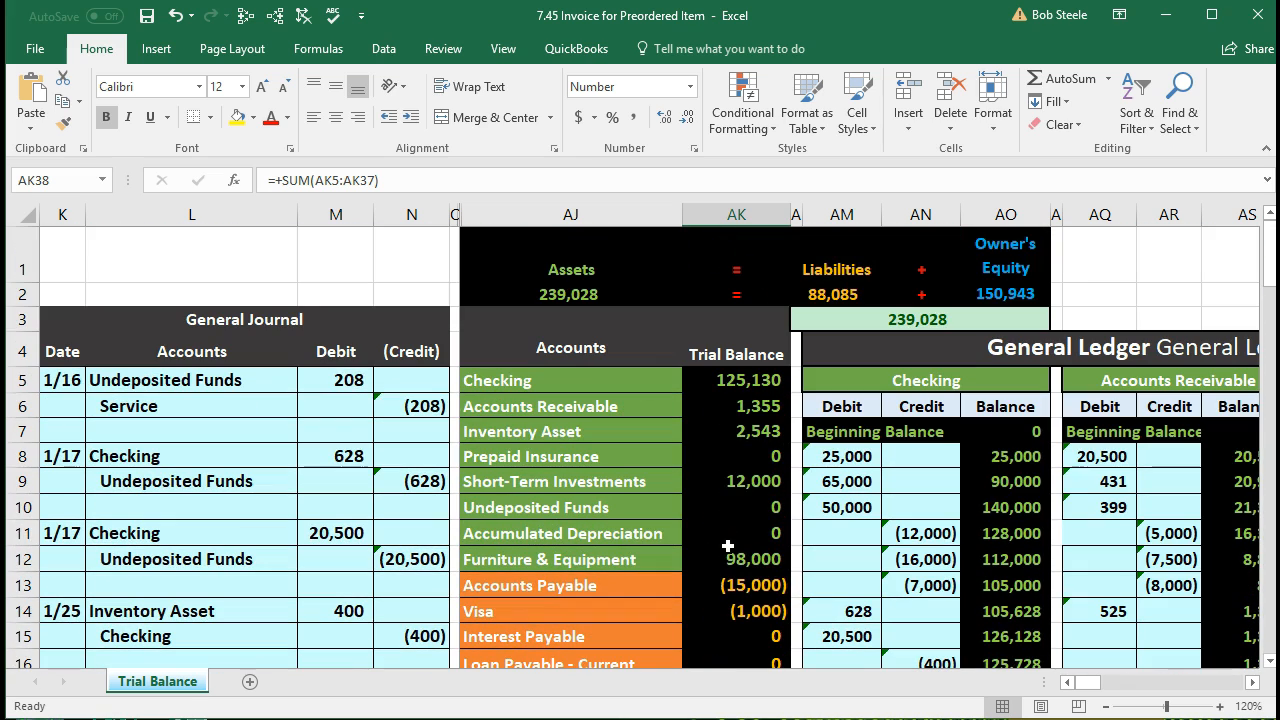
{"action": "left_click", "coordinate": [748, 436]}
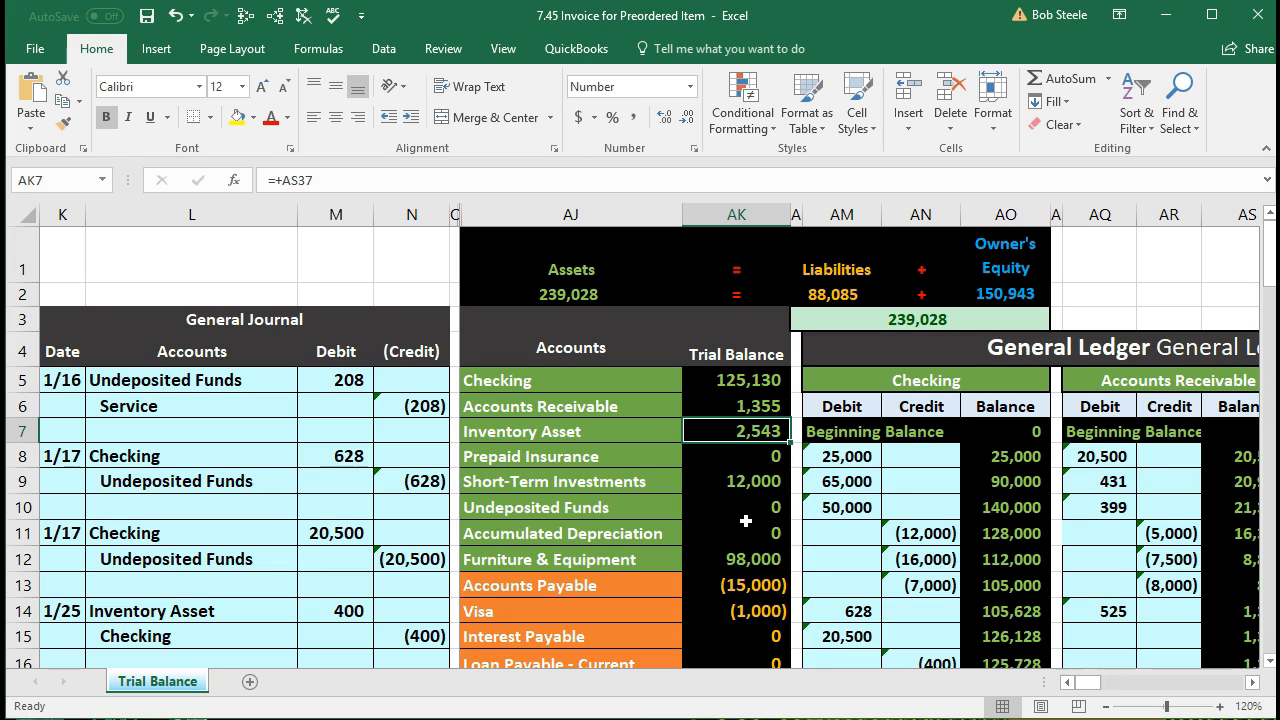
Step: Move right past the ledgers and balance sheet to the inventory tracking tables
{"action": "key", "text": "Right"}
{"action": "key", "text": "Right"}
{"action": "key", "text": "Right"}
{"action": "key", "text": "Right"}
{"action": "key", "text": "Right"}
{"action": "key", "text": "Right"}
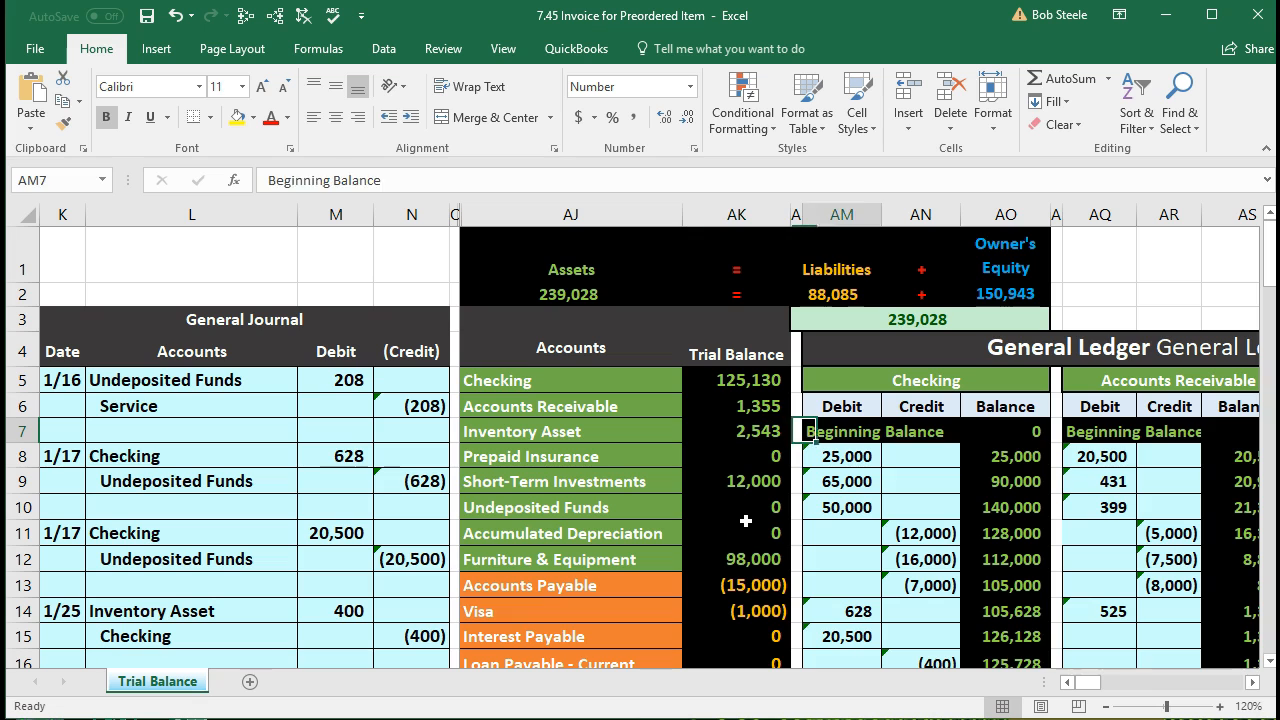
{"action": "key", "text": "Right"}
{"action": "key", "text": "Right"}
{"action": "key", "text": "Right"}
{"action": "key", "text": "Right"}
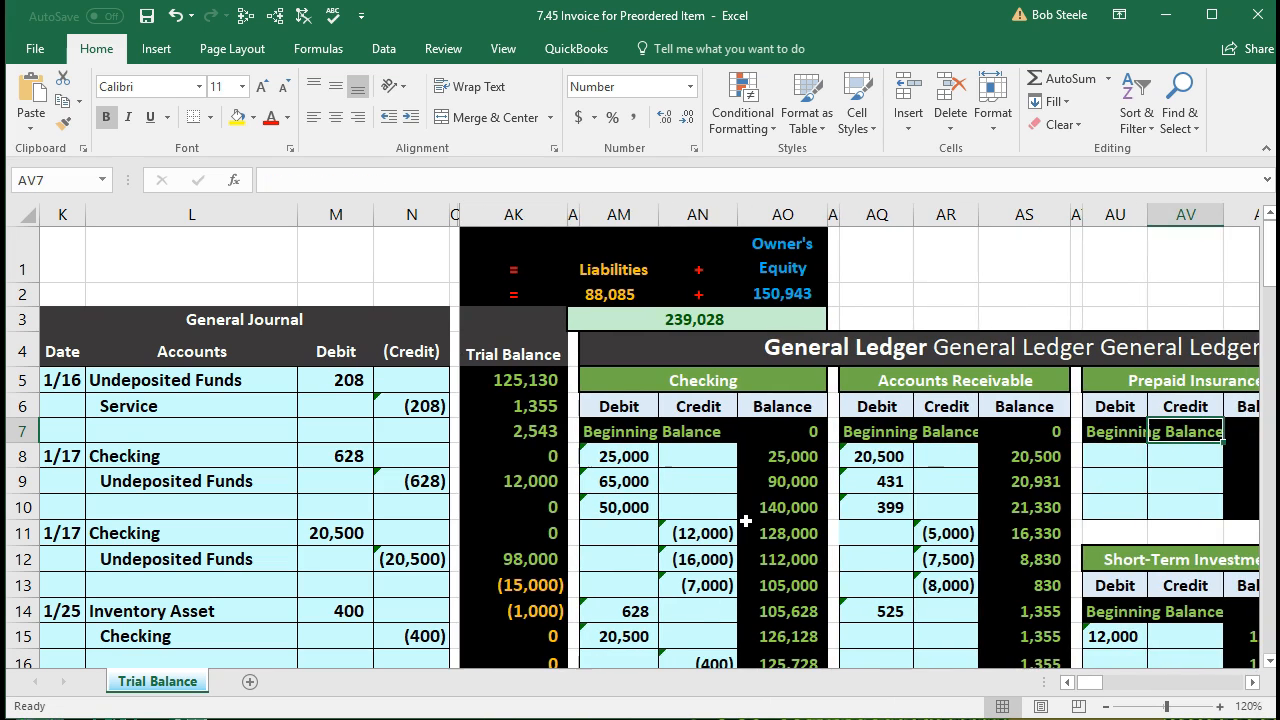
{"action": "key", "text": "Left"}
{"action": "key", "text": "Left"}
{"action": "key", "text": "Left"}
{"action": "key", "text": "Left"}
{"action": "key", "text": "Left"}
{"action": "key", "text": "Left"}
{"action": "key", "text": "Left"}
{"action": "key", "text": "Left"}
{"action": "key", "text": "Left"}
{"action": "key", "text": "Left"}
{"action": "key", "text": "Left"}
{"action": "key", "text": "Left"}
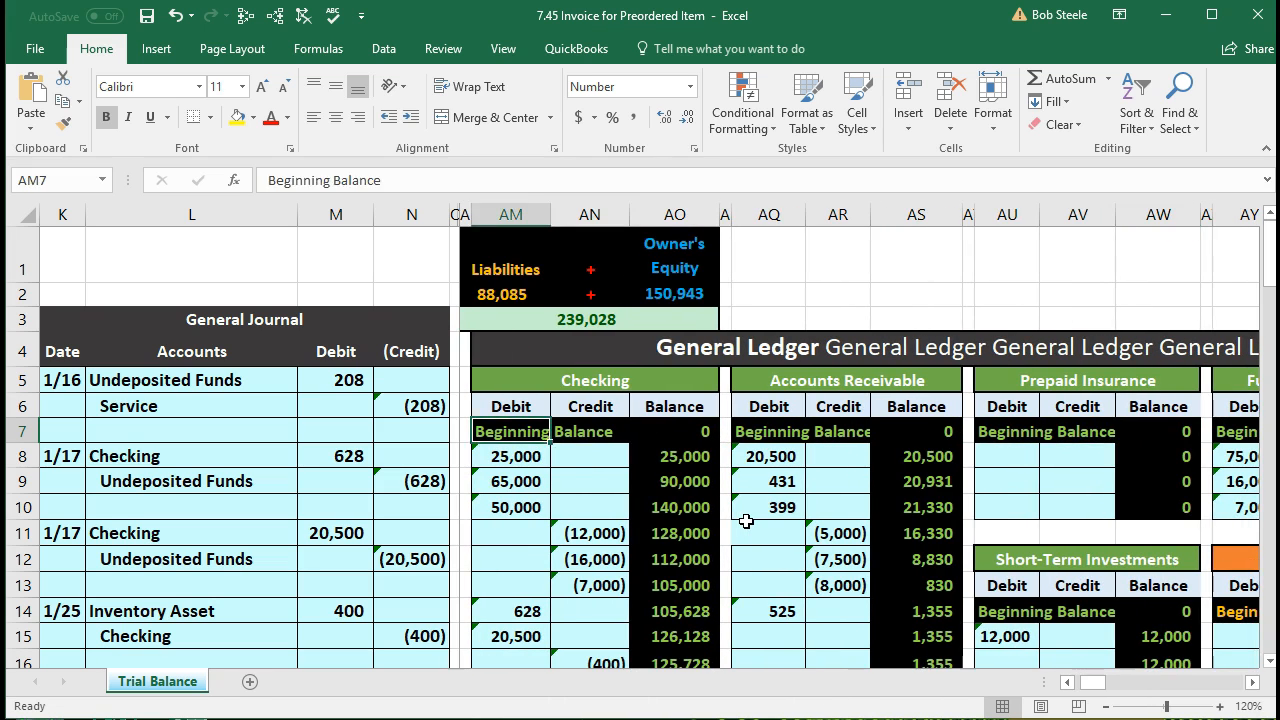
{"action": "key", "text": "Right"}
{"action": "key", "text": "Right"}
{"action": "key", "text": "Right"}
{"action": "key", "text": "Right"}
{"action": "key", "text": "Right"}
{"action": "key", "text": "Right"}
{"action": "key", "text": "Right"}
{"action": "key", "text": "Right"}
{"action": "key", "text": "Right"}
{"action": "key", "text": "Right"}
{"action": "key", "text": "Right"}
{"action": "key", "text": "Right"}
{"action": "key", "text": "Right"}
{"action": "key", "text": "Right"}
{"action": "key", "text": "Right"}
{"action": "key", "text": "Right"}
{"action": "key", "text": "Right"}
{"action": "key", "text": "Right"}
{"action": "key", "text": "Right"}
{"action": "key", "text": "Right"}
{"action": "key", "text": "Right"}
{"action": "key", "text": "Right"}
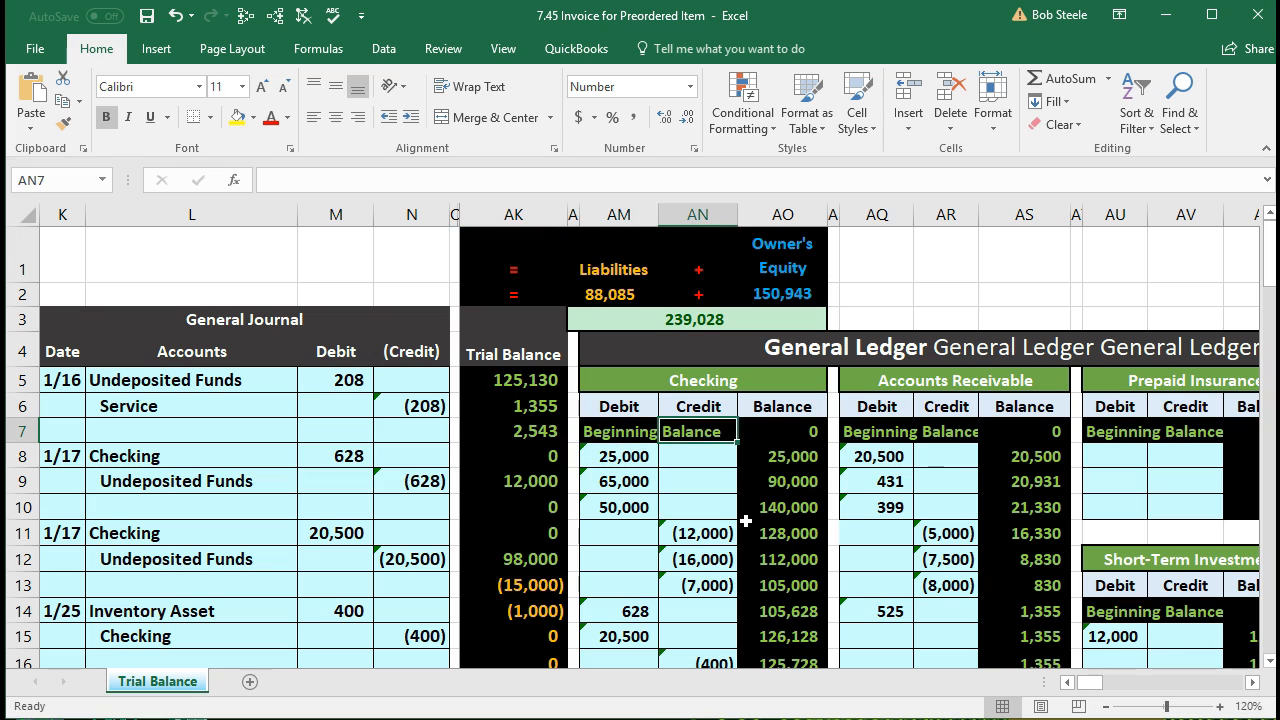
{"action": "key", "text": "Right"}
{"action": "key", "text": "Right"}
{"action": "key", "text": "Right"}
{"action": "key", "text": "Right"}
{"action": "key", "text": "Right"}
{"action": "key", "text": "Right"}
{"action": "key", "text": "Right"}
{"action": "key", "text": "Right"}
{"action": "key", "text": "Right"}
{"action": "key", "text": "Right"}
{"action": "key", "text": "Right"}
{"action": "key", "text": "Right"}
{"action": "key", "text": "Right"}
{"action": "key", "text": "Right"}
{"action": "key", "text": "Right"}
{"action": "key", "text": "Right"}
{"action": "key", "text": "Right"}
{"action": "key", "text": "Right"}
{"action": "key", "text": "Right"}
{"action": "key", "text": "Right"}
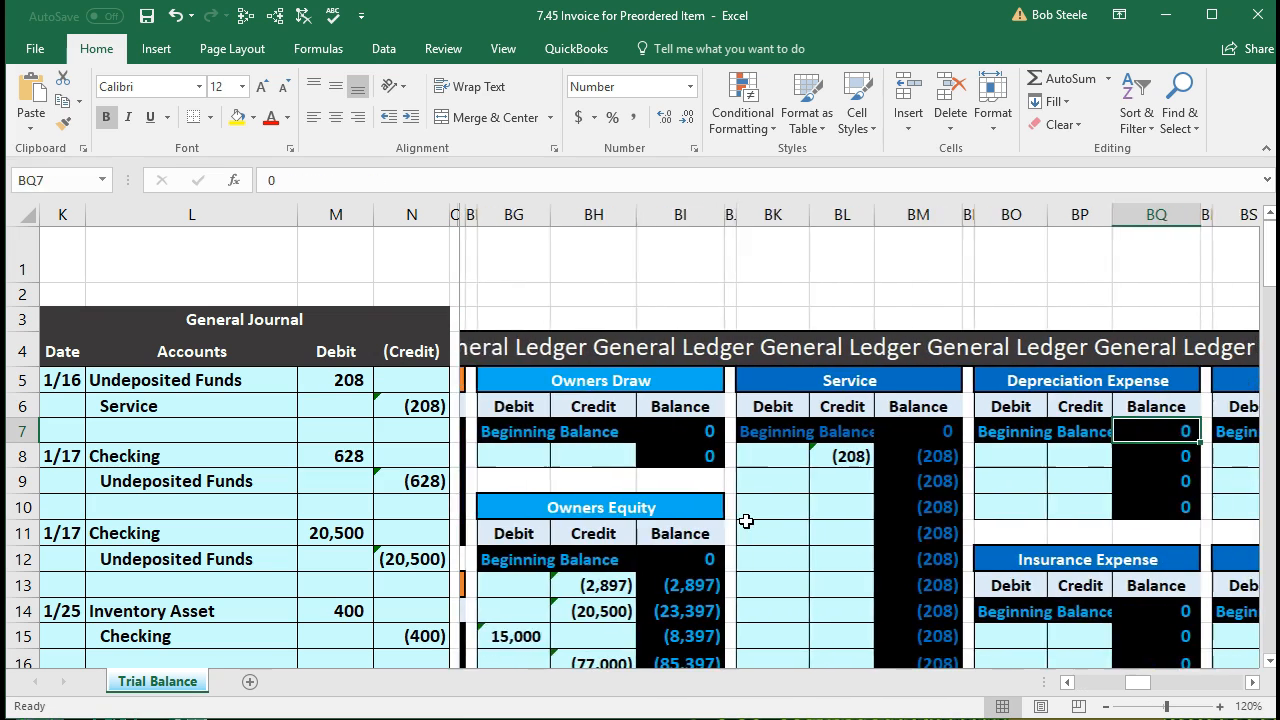
{"action": "key", "text": "Right"}
{"action": "key", "text": "Right"}
{"action": "key", "text": "Right"}
{"action": "key", "text": "Right"}
{"action": "key", "text": "Right"}
{"action": "key", "text": "Right"}
{"action": "key", "text": "Right"}
{"action": "key", "text": "Right"}
{"action": "key", "text": "Right"}
{"action": "key", "text": "Right"}
{"action": "key", "text": "Right"}
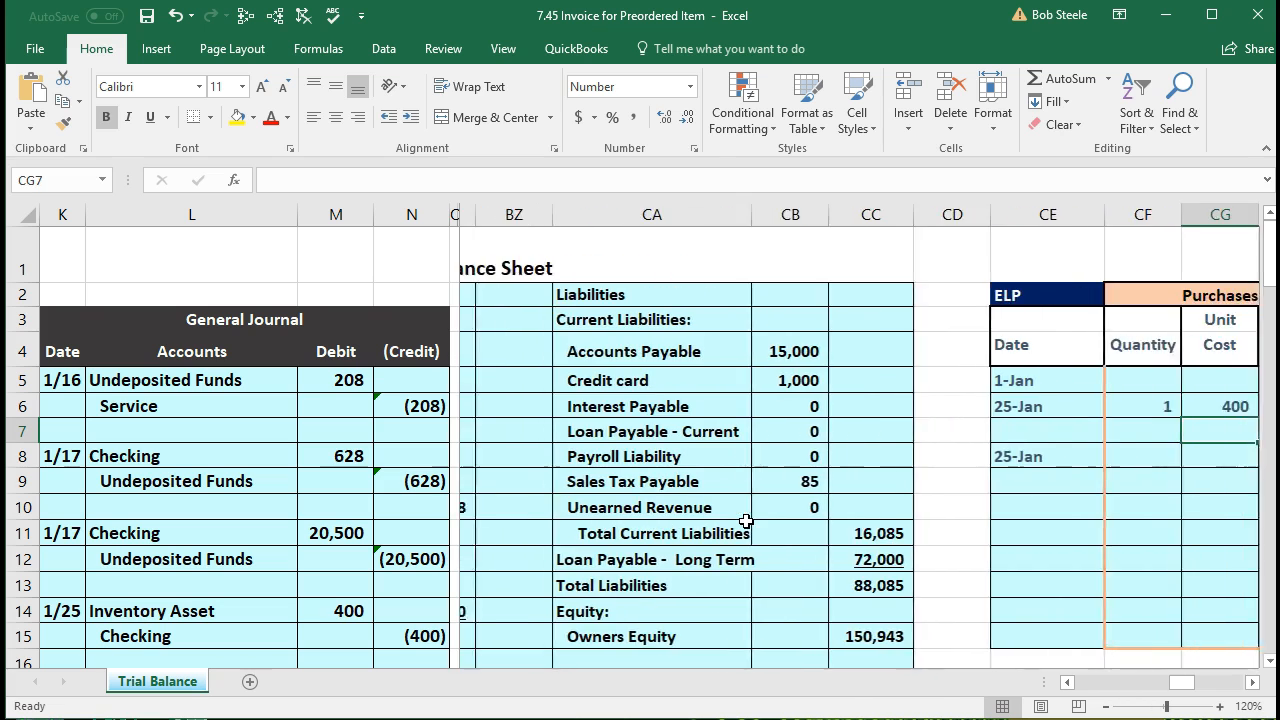
{"action": "key", "text": "Right"}
{"action": "key", "text": "Right"}
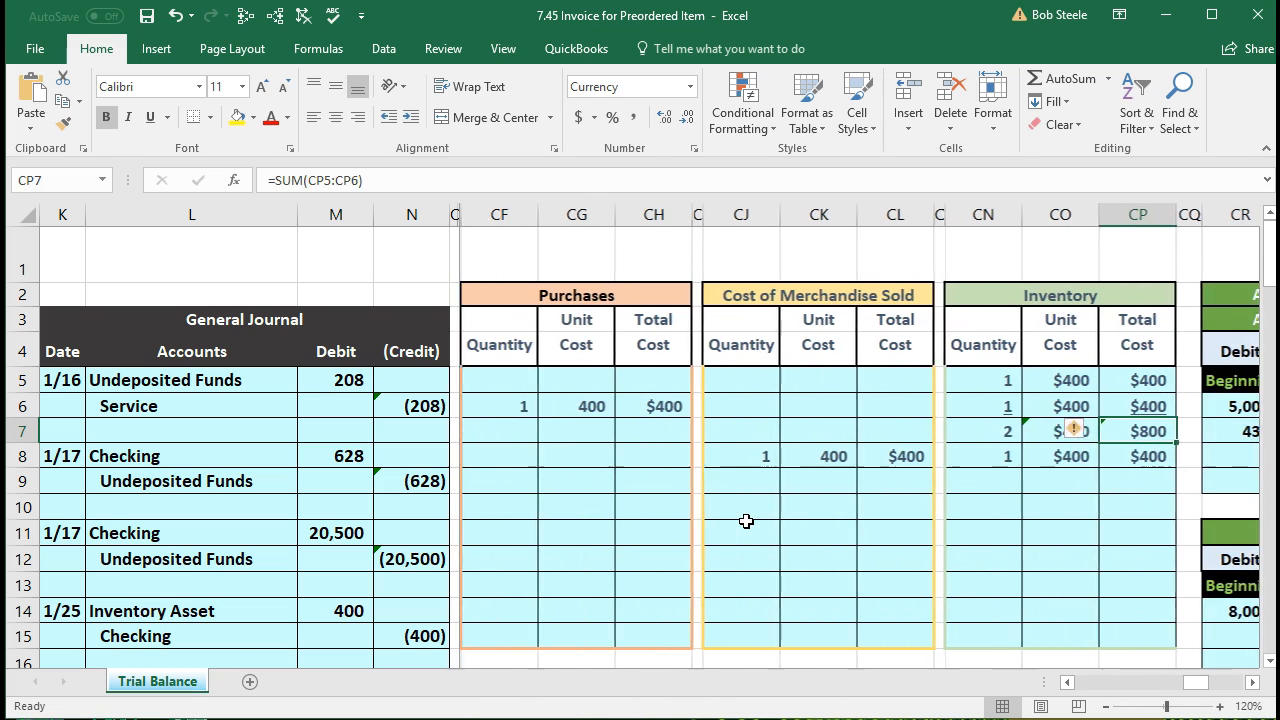
{"action": "scroll", "coordinate": [952, 495], "scroll_direction": "down", "scroll_amount": 13}
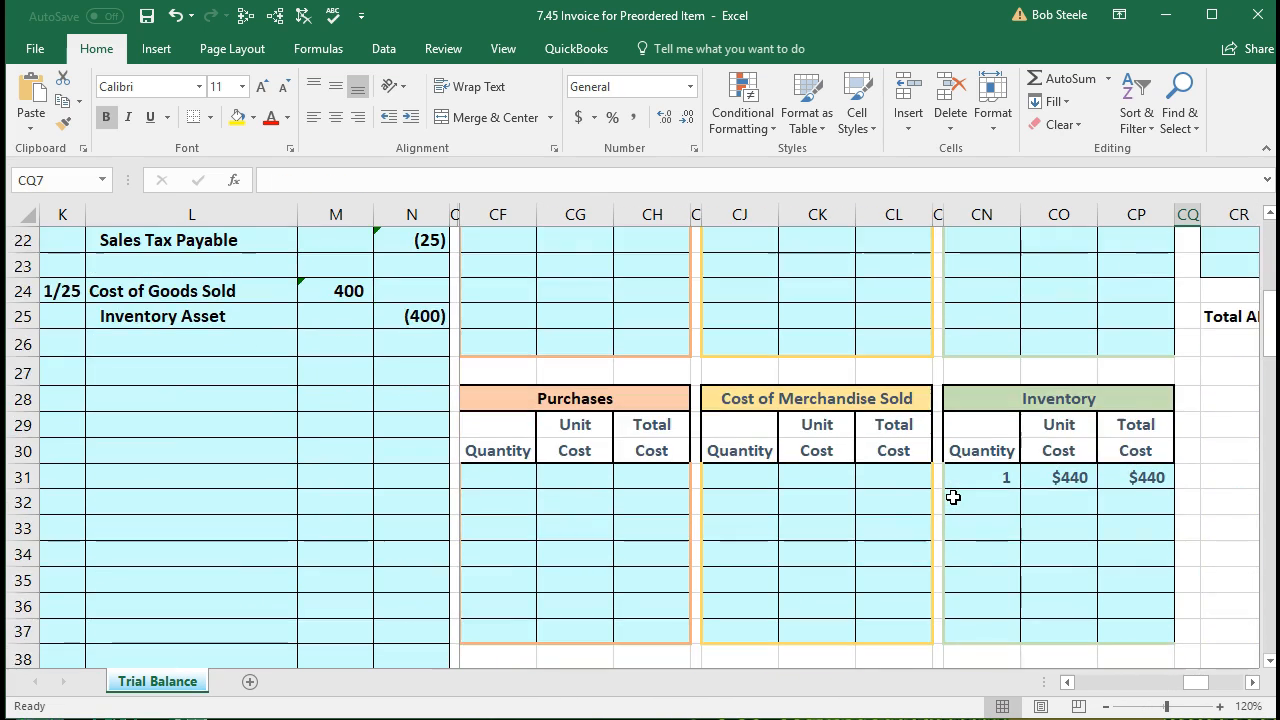
{"action": "scroll", "coordinate": [952, 497], "scroll_direction": "down", "scroll_amount": 10}
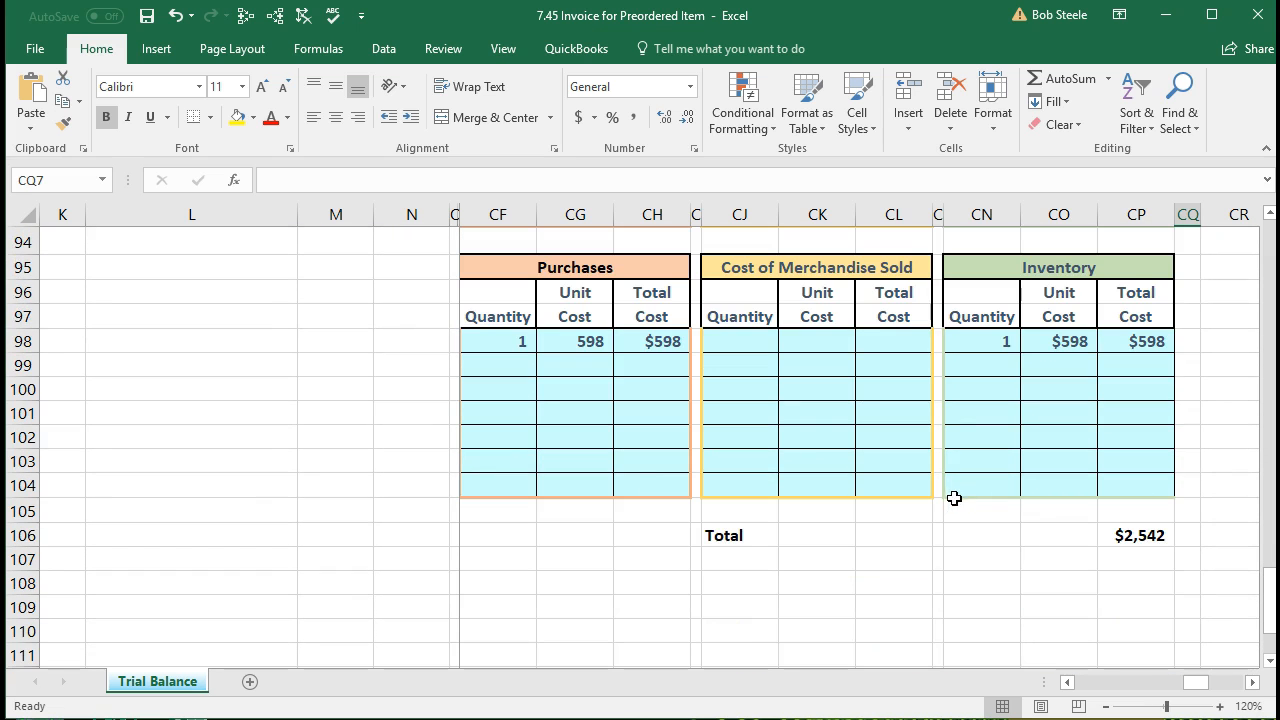
Step: Check the $2,542 total inventory cost in CP106, then scroll back up
{"action": "left_click", "coordinate": [1118, 545]}
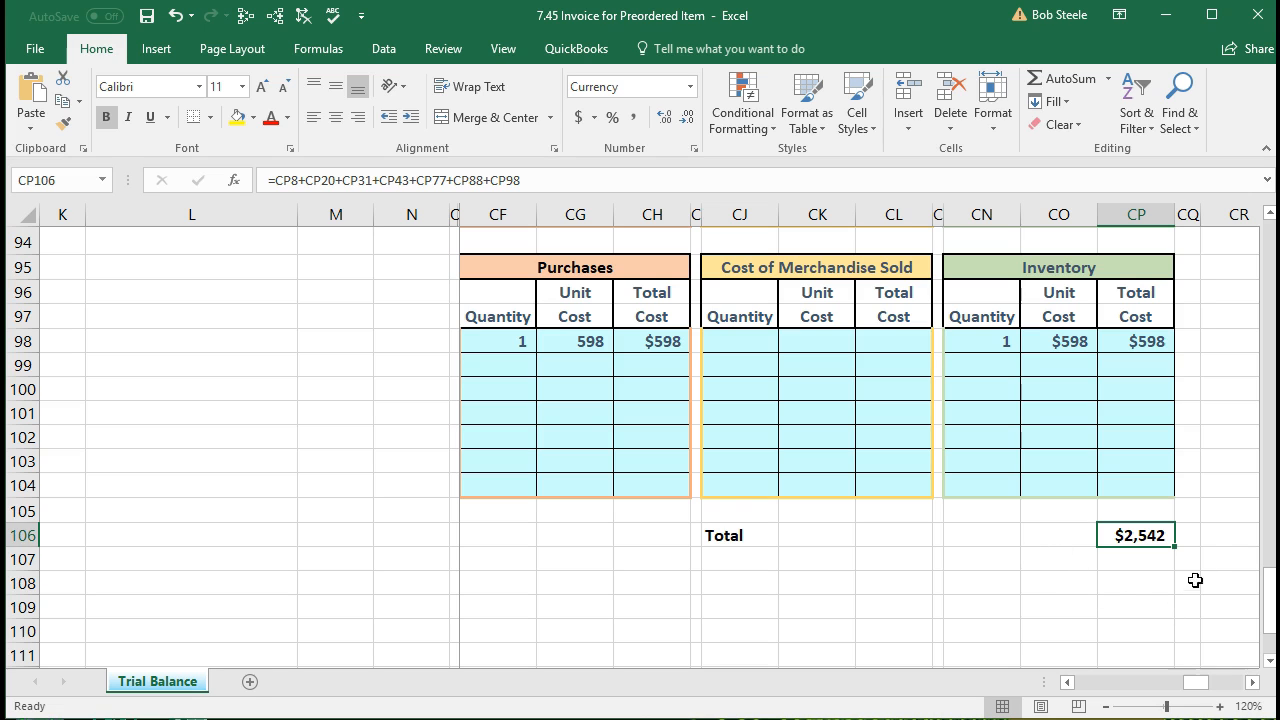
{"action": "left_click", "coordinate": [1163, 437]}
{"action": "scroll", "coordinate": [1163, 437], "scroll_direction": "up", "scroll_amount": 1}
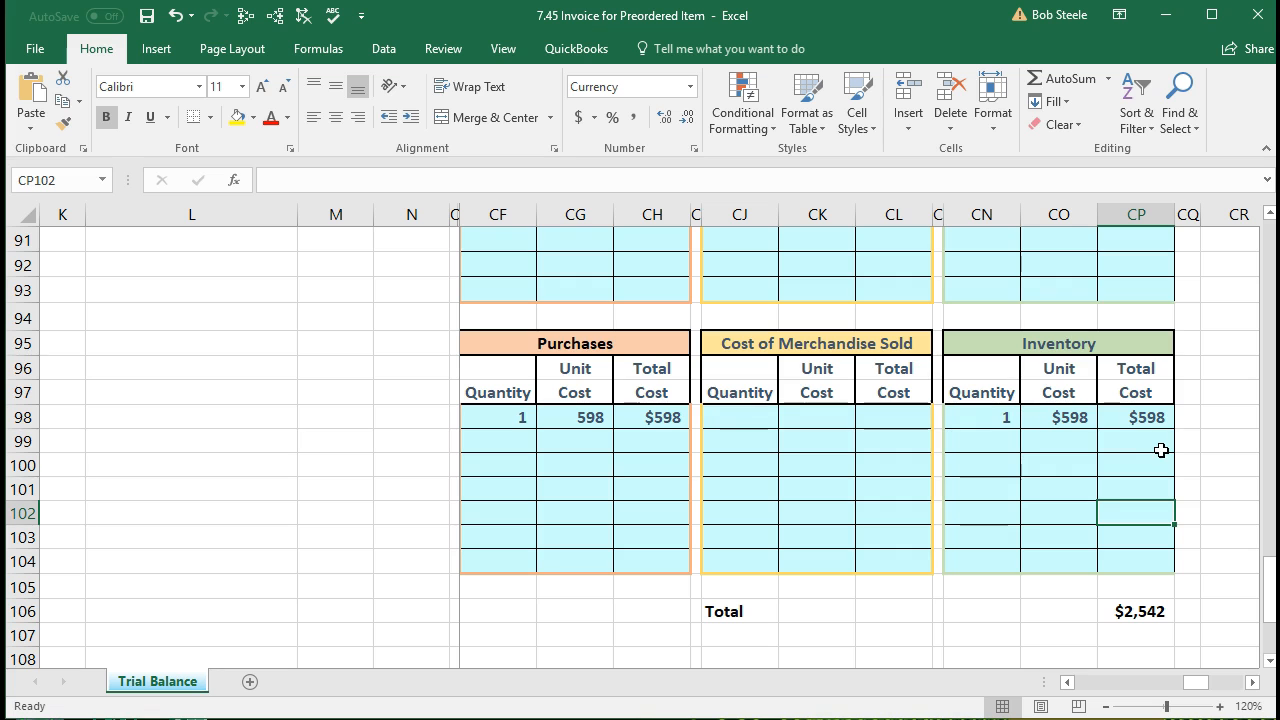
{"action": "scroll", "coordinate": [1100, 464], "scroll_direction": "up", "scroll_amount": 3}
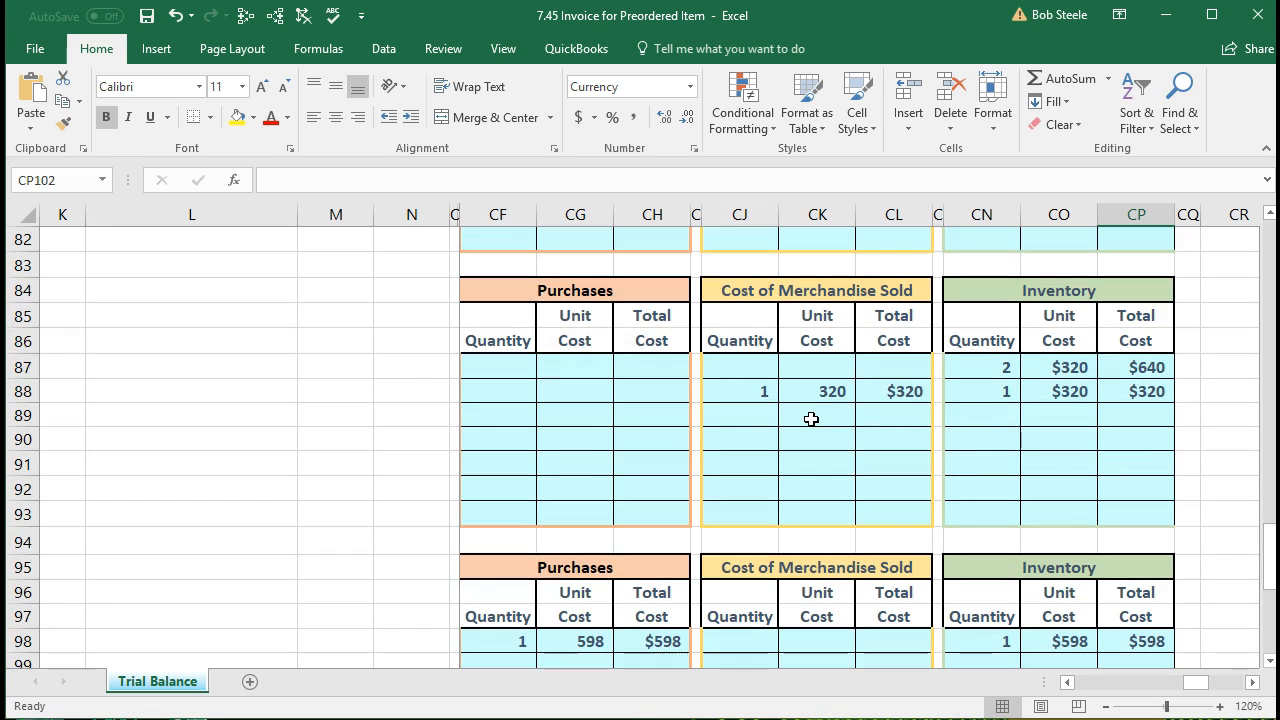
{"action": "scroll", "coordinate": [811, 419], "scroll_direction": "up", "scroll_amount": 20}
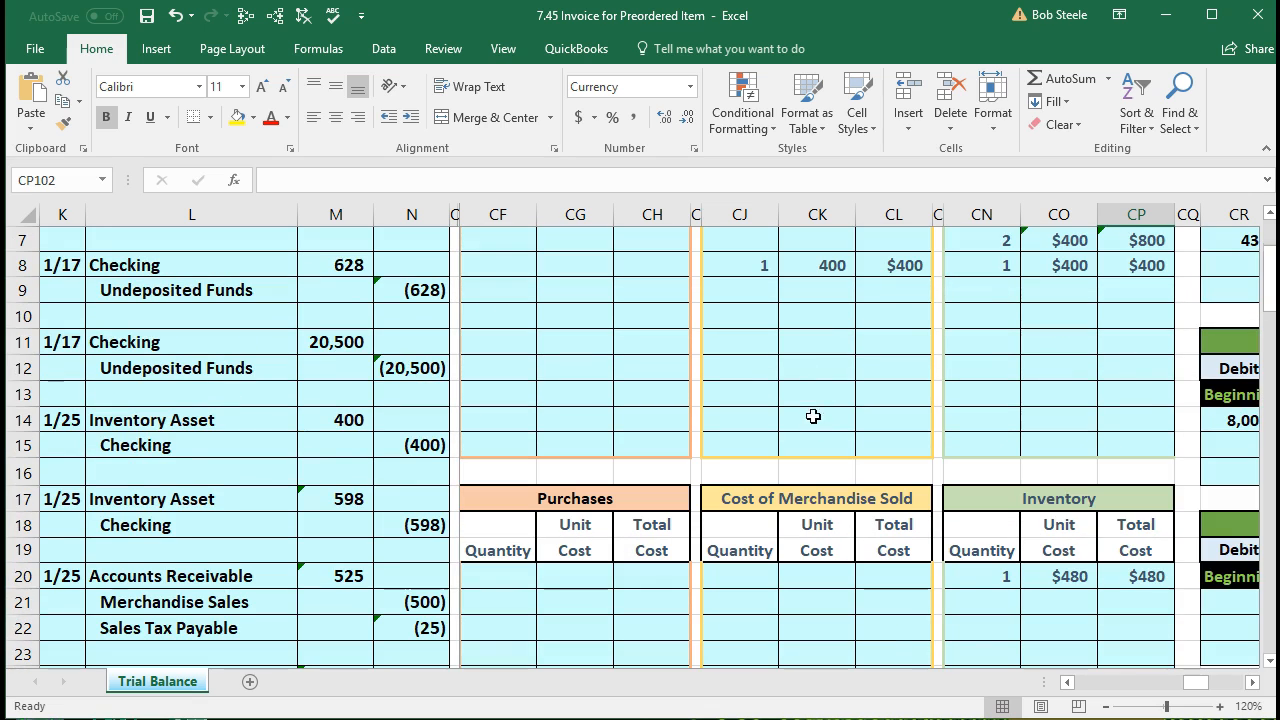
{"action": "left_click", "coordinate": [830, 370]}
Step: Return to AJ1, choose Unfreeze Panes, and select the Inventory Asset trial balance amount of 2,543
{"action": "key", "text": "Left"}
{"action": "key", "text": "Left"}
{"action": "key", "text": "Left"}
{"action": "key", "text": "Left"}
{"action": "key", "text": "Left"}
{"action": "key", "text": "Left"}
{"action": "key", "text": "Left"}
{"action": "key", "text": "Left"}
{"action": "key", "text": "Left"}
{"action": "key", "text": "Left"}
{"action": "key", "text": "Left"}
{"action": "key", "text": "Left"}
{"action": "key", "text": "Left"}
{"action": "key", "text": "Left"}
{"action": "key", "text": "Left"}
{"action": "key", "text": "Left"}
{"action": "key", "text": "Left"}
{"action": "key", "text": "Left"}
{"action": "key", "text": "Left"}
{"action": "key", "text": "Left"}
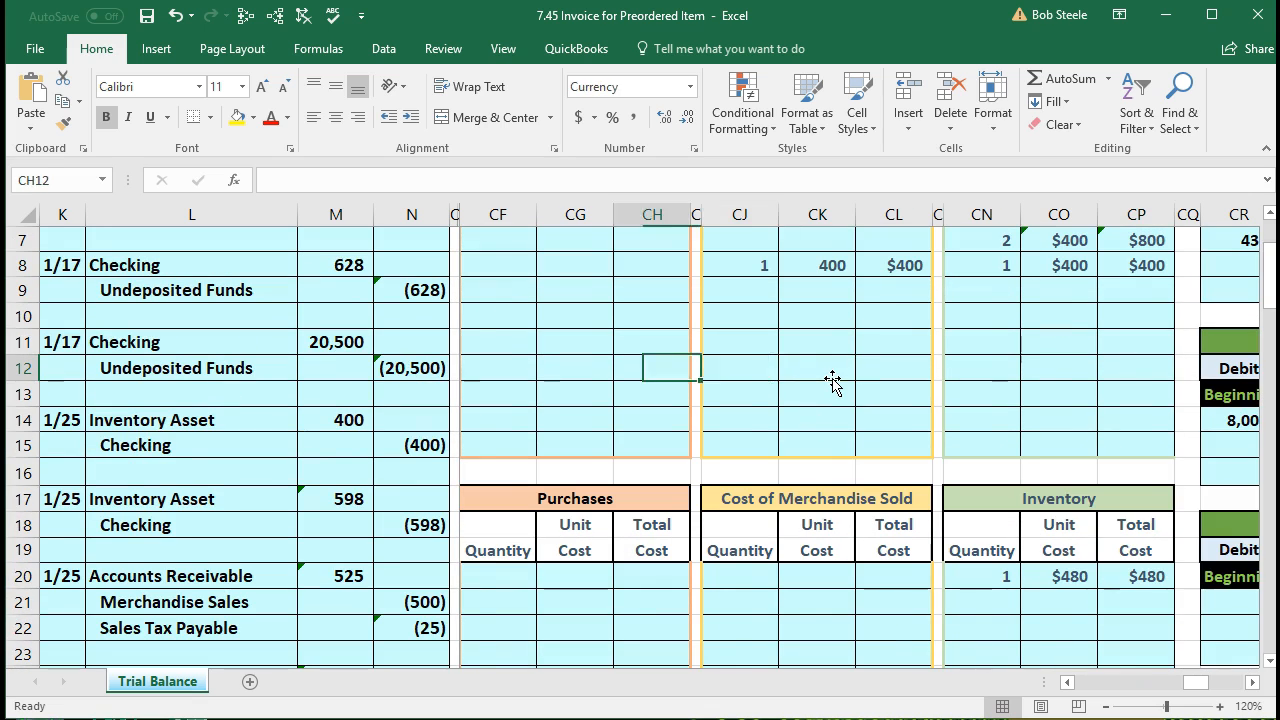
{"action": "key", "text": "Left"}
{"action": "key", "text": "Left"}
{"action": "key", "text": "Left"}
{"action": "key", "text": "Left"}
{"action": "key", "text": "Left"}
{"action": "key", "text": "Left"}
{"action": "key", "text": "Left"}
{"action": "key", "text": "Left"}
{"action": "key", "text": "Left"}
{"action": "key", "text": "Left"}
{"action": "key", "text": "Left"}
{"action": "key", "text": "Left"}
{"action": "key", "text": "Left"}
{"action": "key", "text": "Left"}
{"action": "key", "text": "Left"}
{"action": "key", "text": "Left"}
{"action": "key", "text": "Left"}
{"action": "key", "text": "Left"}
{"action": "key", "text": "Left"}
{"action": "key", "text": "Left"}
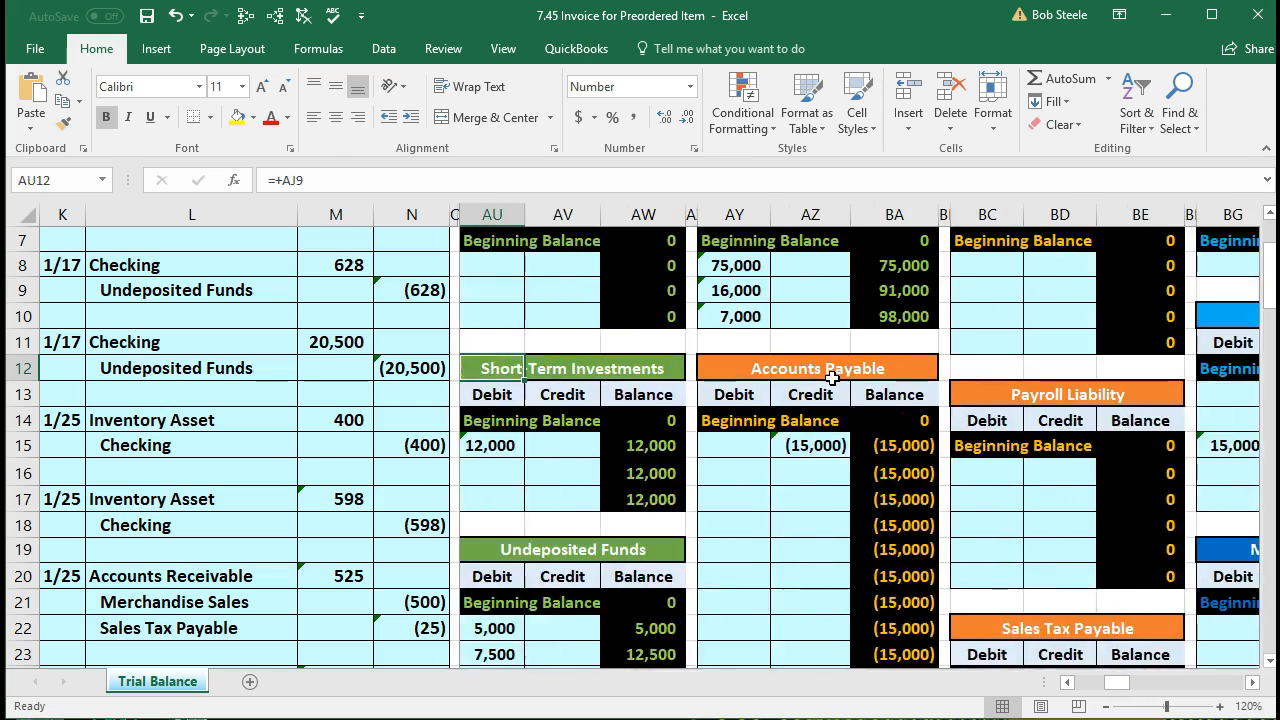
{"action": "scroll", "coordinate": [832, 378], "scroll_direction": "up", "scroll_amount": 2}
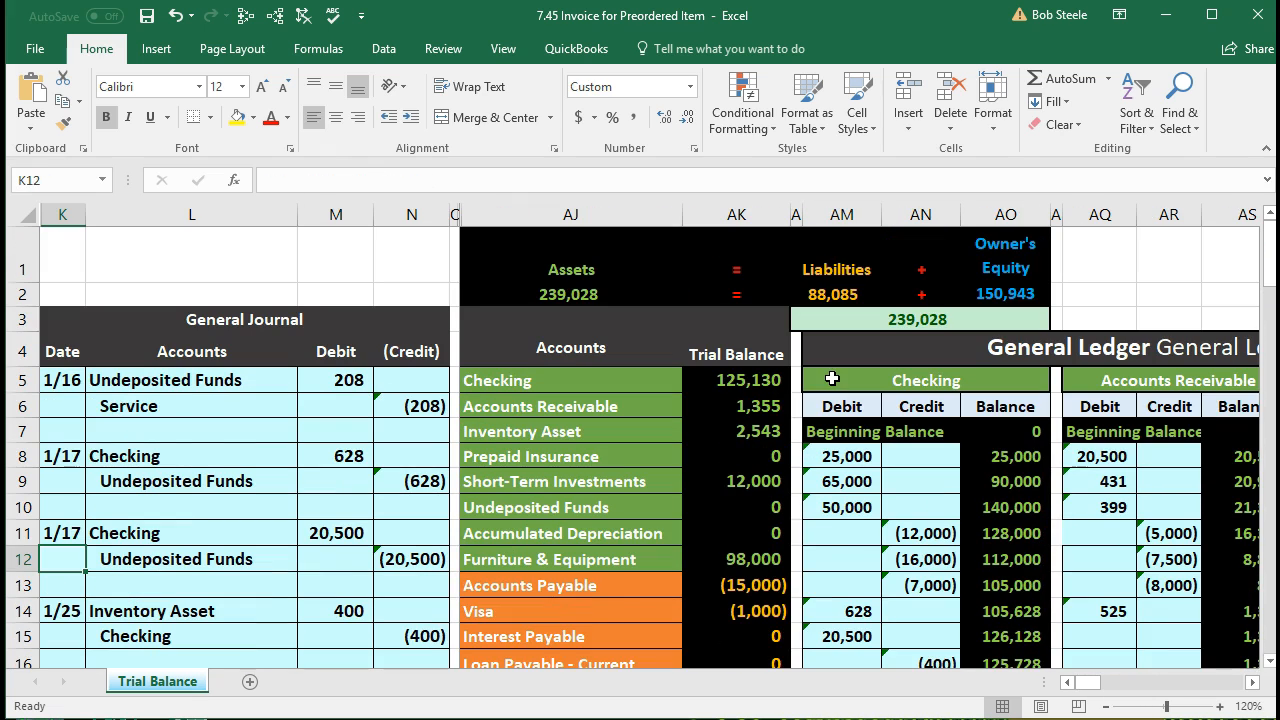
{"action": "left_click", "coordinate": [520, 265]}
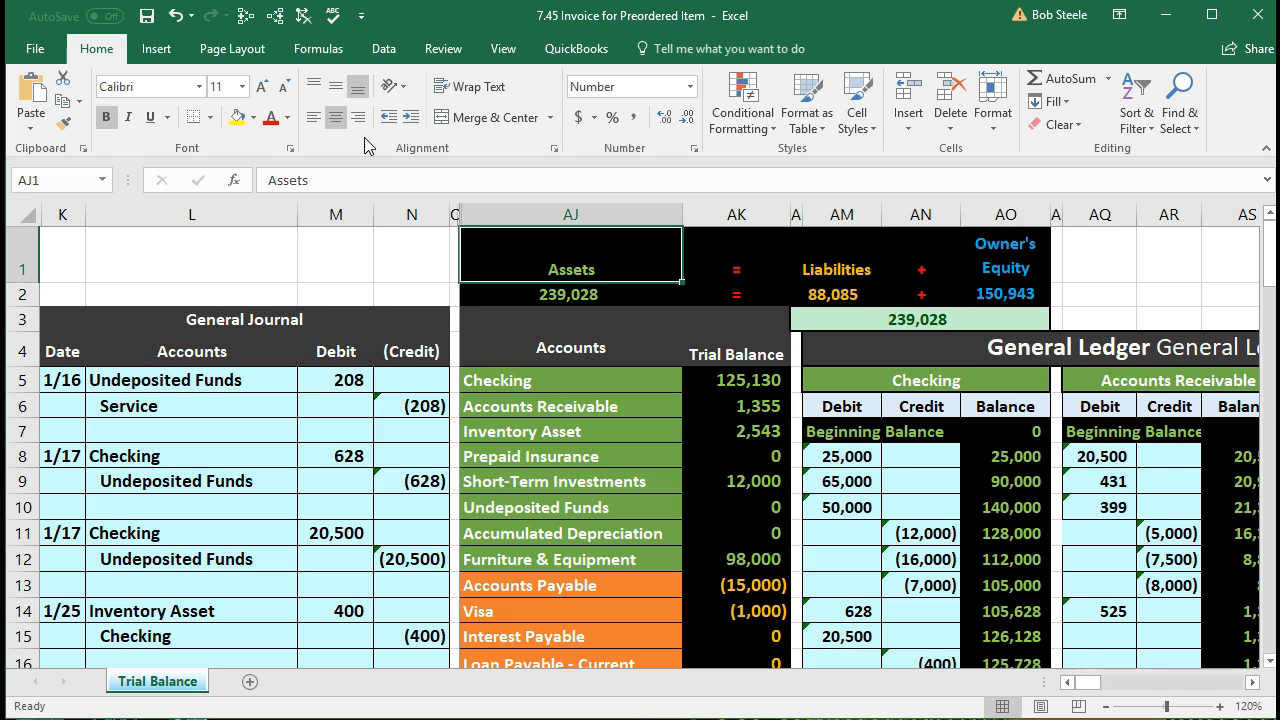
{"action": "left_click", "coordinate": [502, 48]}
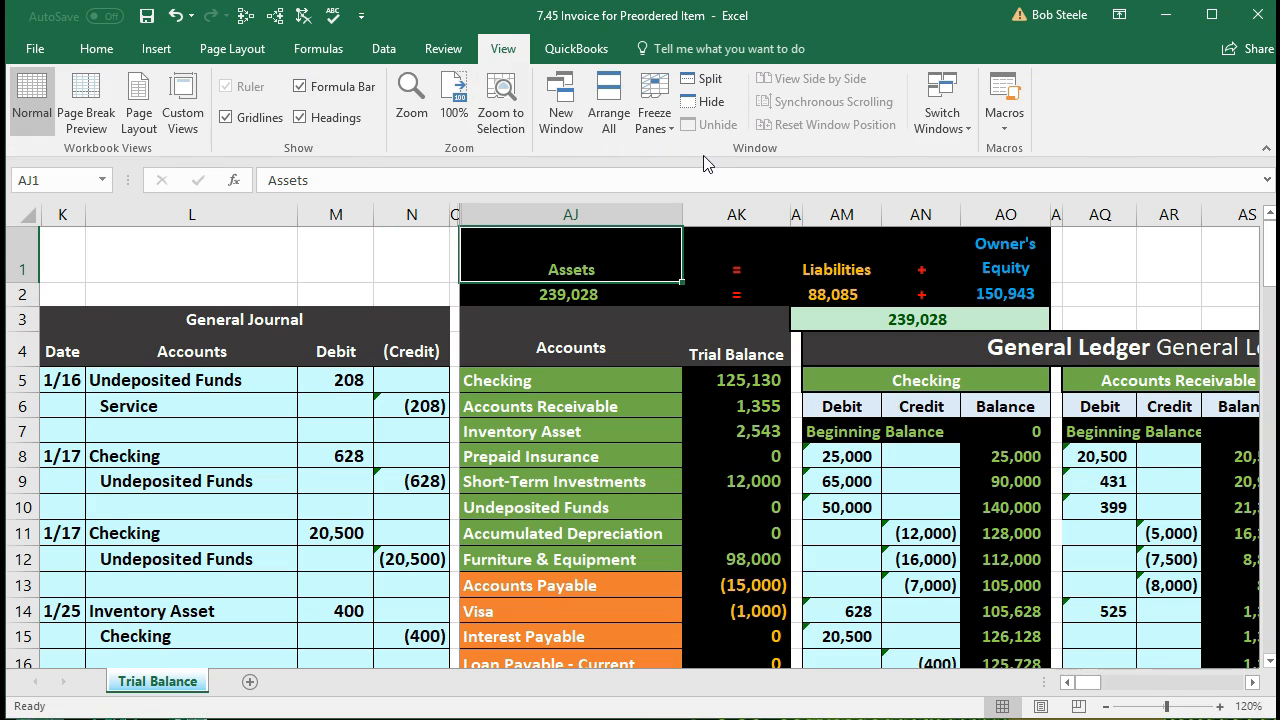
{"action": "left_click", "coordinate": [655, 105]}
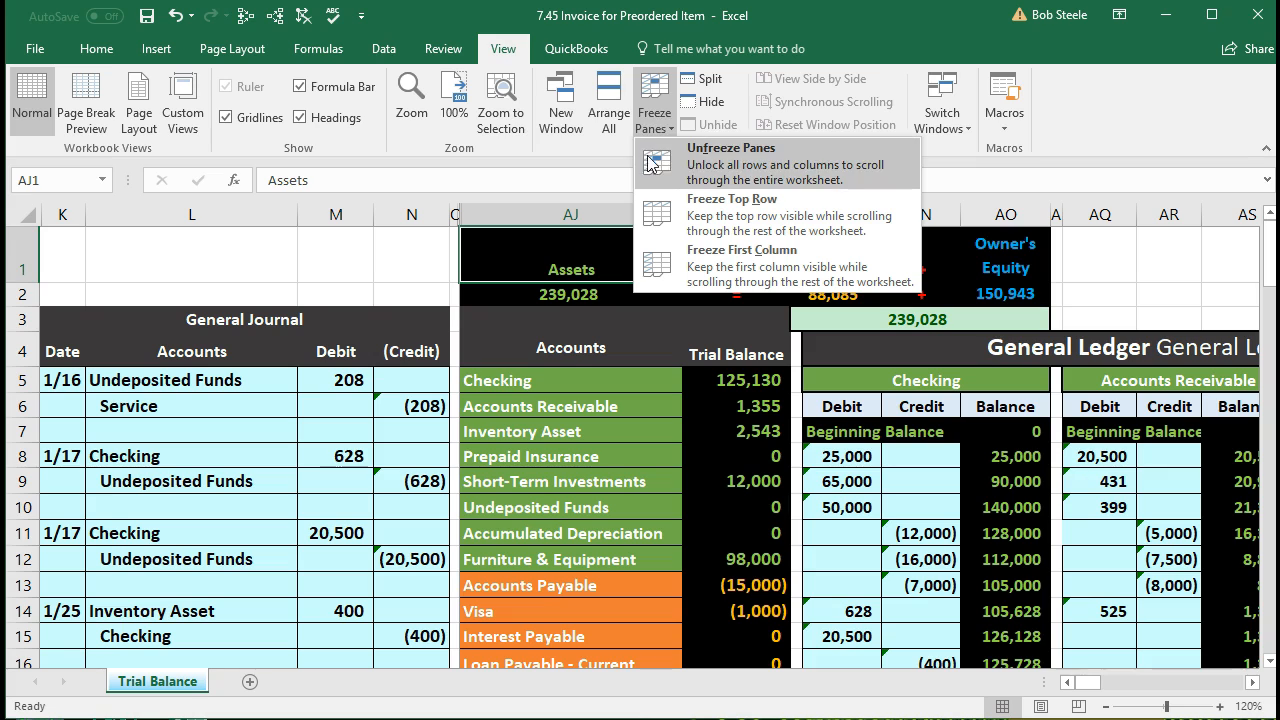
{"action": "left_click", "coordinate": [731, 155]}
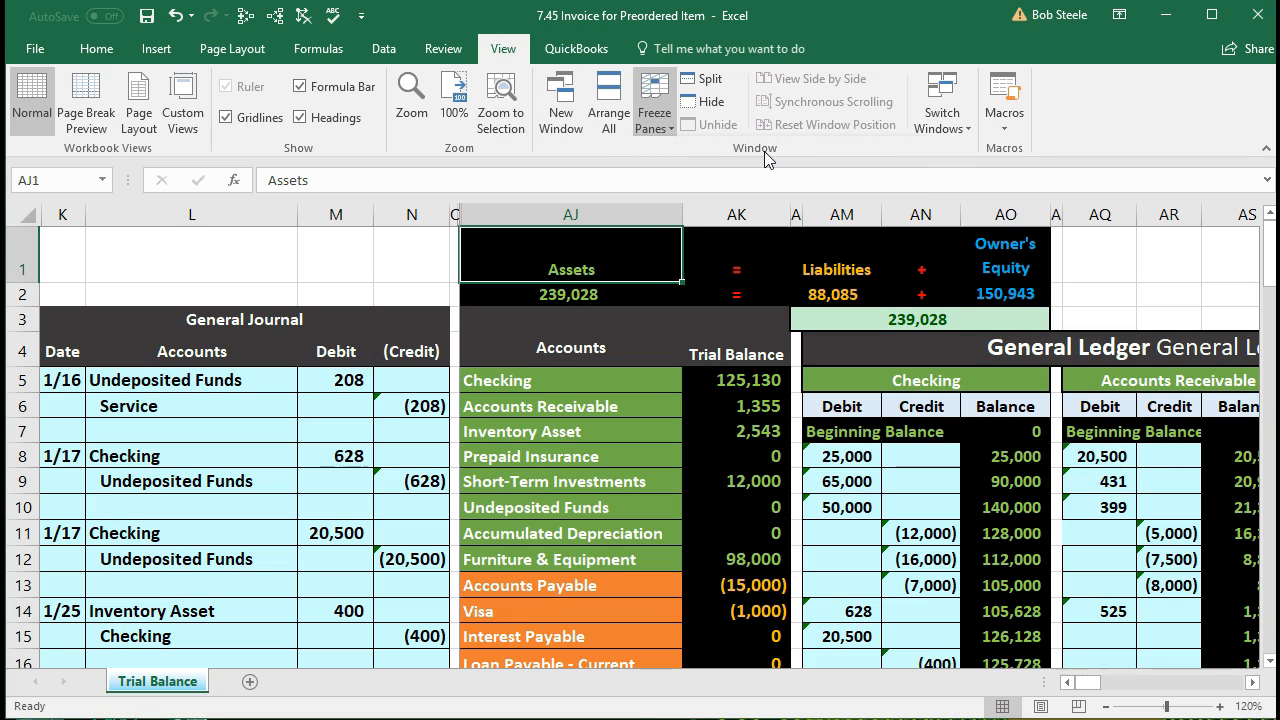
{"action": "left_click", "coordinate": [740, 408]}
{"action": "left_click", "coordinate": [748, 432]}
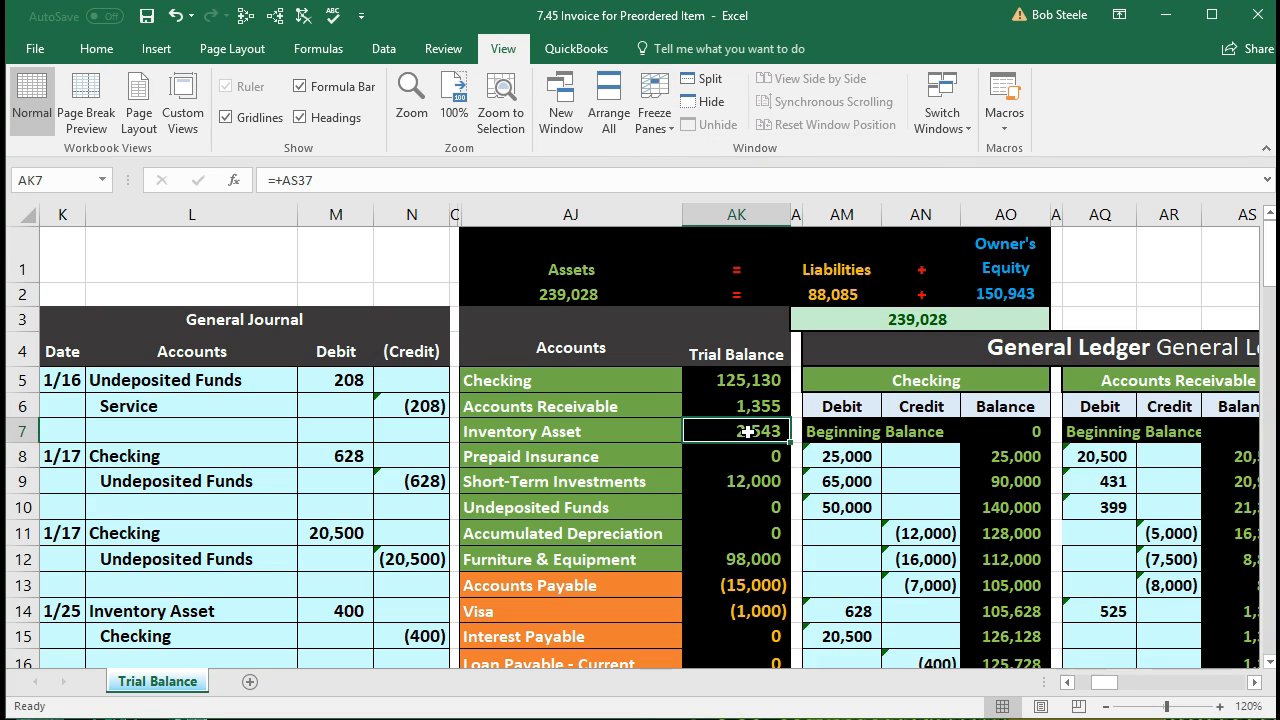
Step: Trace dependents of the Inventory Asset, Accounts Receivable, Merchandise Sales and Cost of Goods Sold balances
{"action": "left_click", "coordinate": [274, 29]}
{"action": "left_click", "coordinate": [711, 392]}
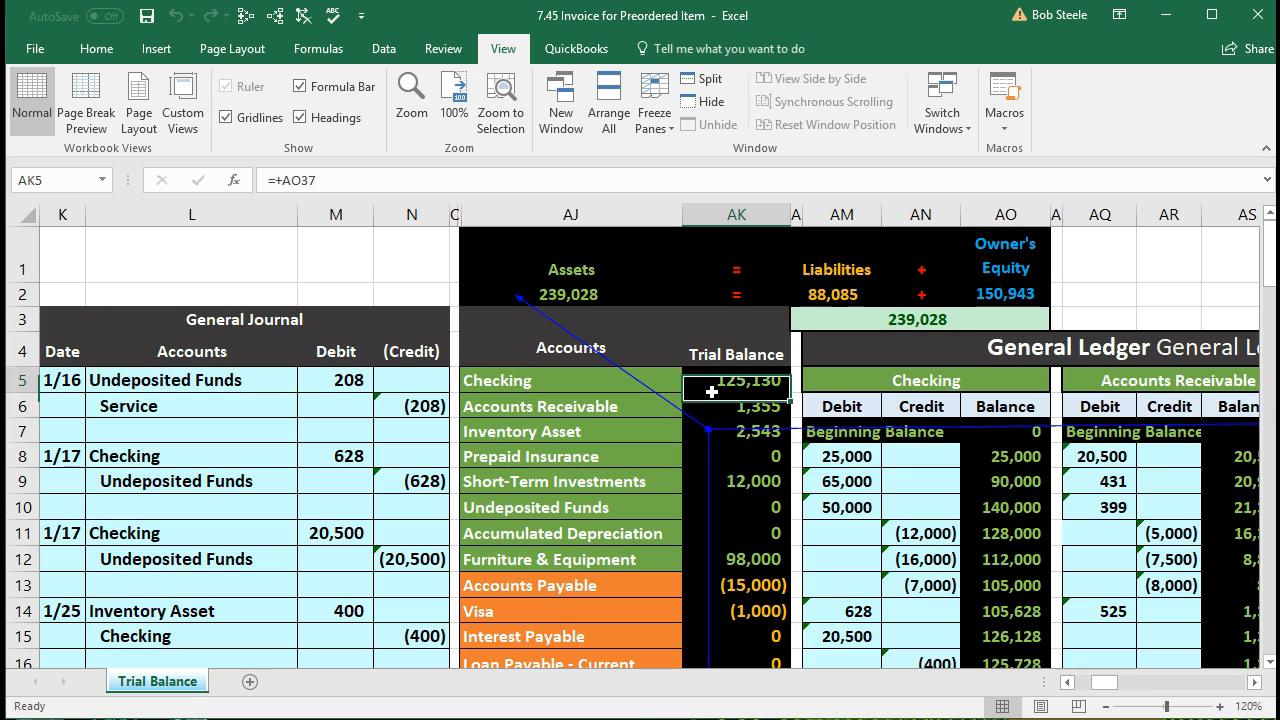
{"action": "left_click", "coordinate": [717, 411]}
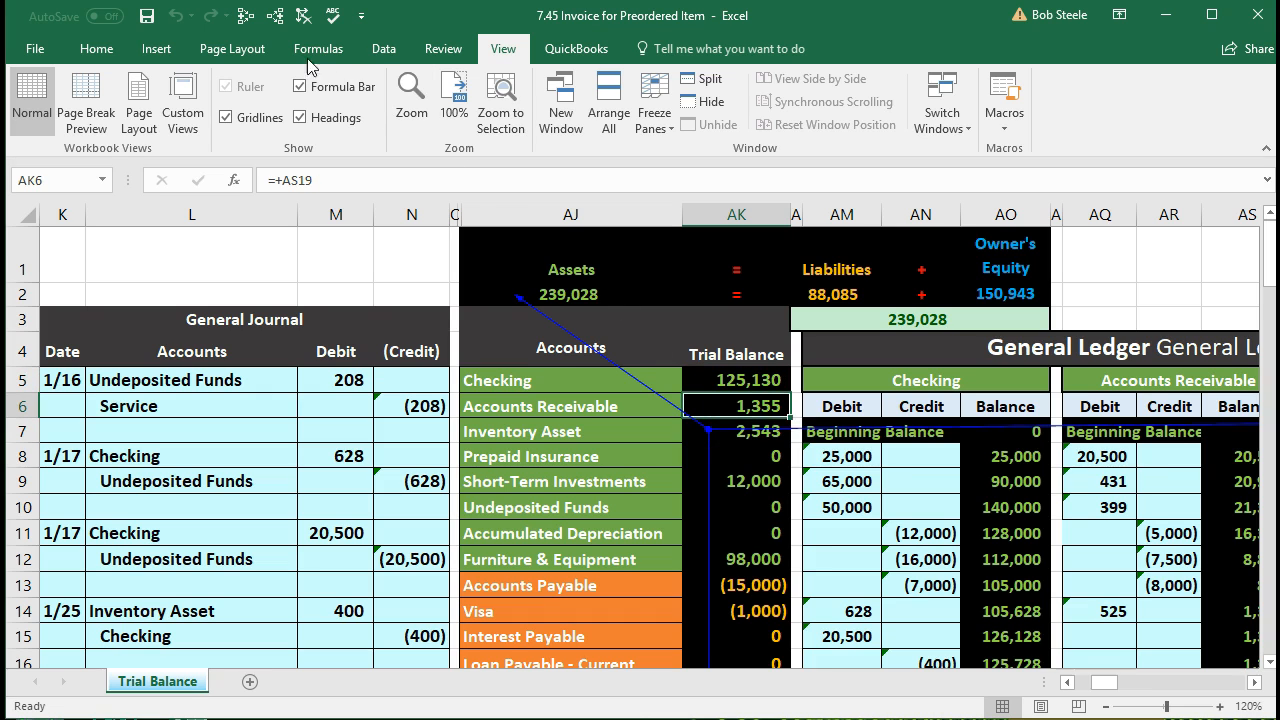
{"action": "left_click", "coordinate": [274, 15]}
{"action": "scroll", "coordinate": [748, 456], "scroll_direction": "down", "scroll_amount": 4}
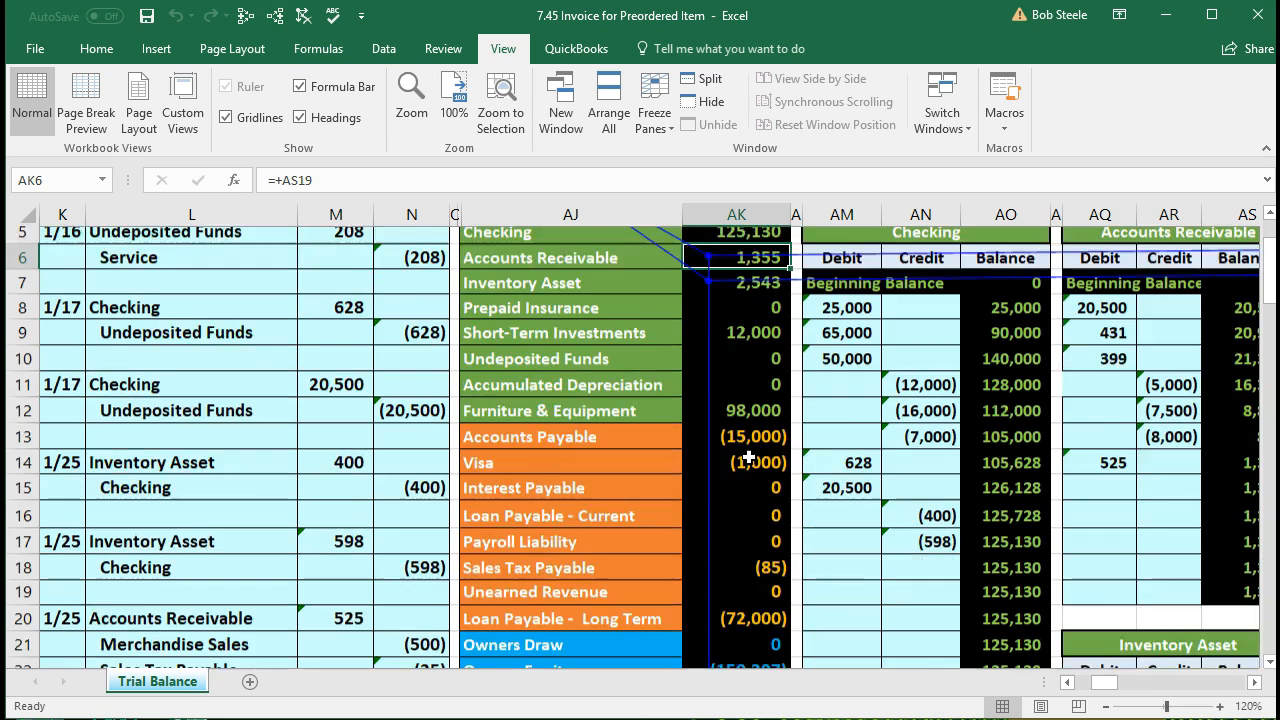
{"action": "left_click", "coordinate": [765, 502]}
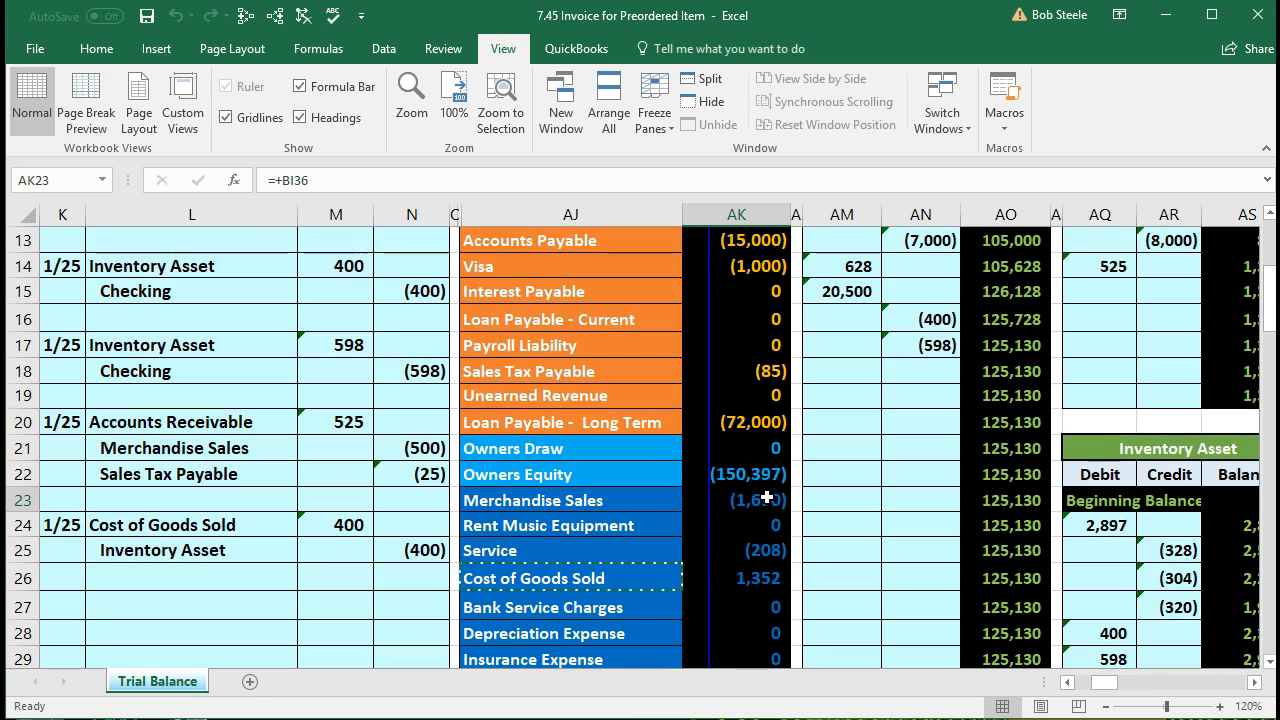
{"action": "left_click", "coordinate": [276, 17]}
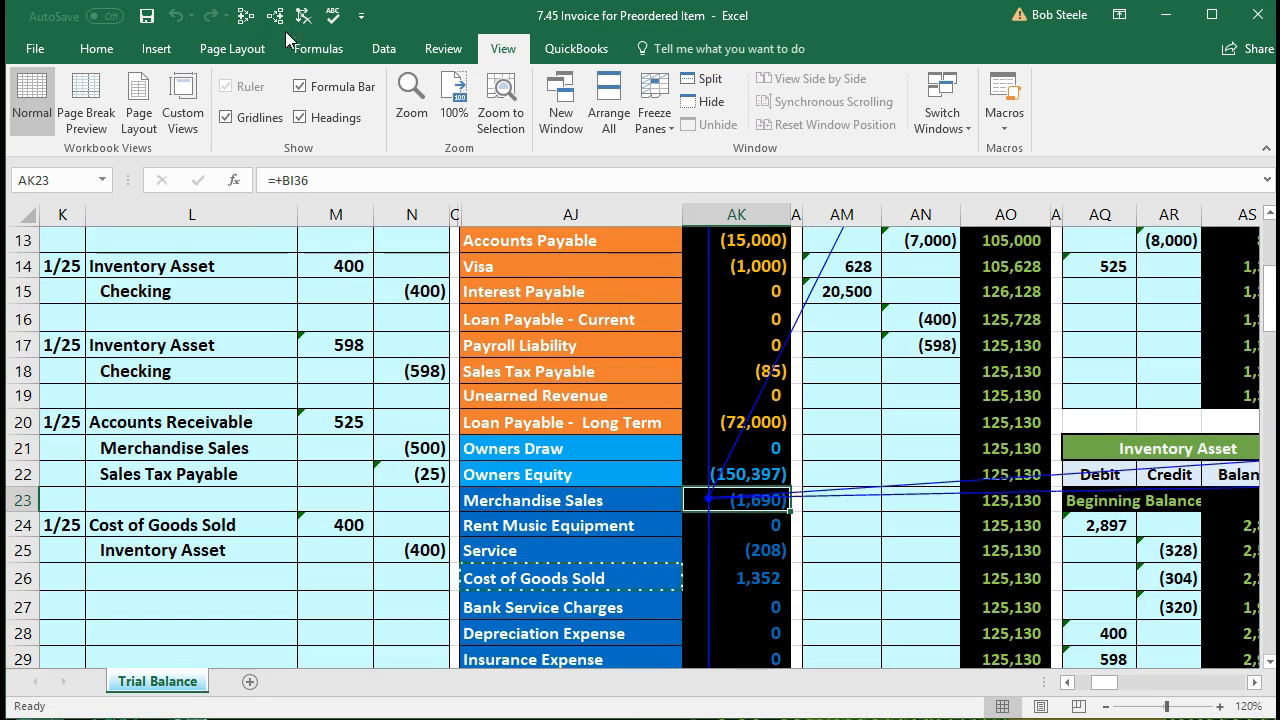
{"action": "left_click", "coordinate": [742, 578]}
{"action": "left_click", "coordinate": [276, 17]}
Step: Move right from the Checking ledger to the balance sheet totalling 239,028
{"action": "left_click", "coordinate": [890, 351]}
{"action": "scroll", "coordinate": [890, 351], "scroll_direction": "up", "scroll_amount": 3}
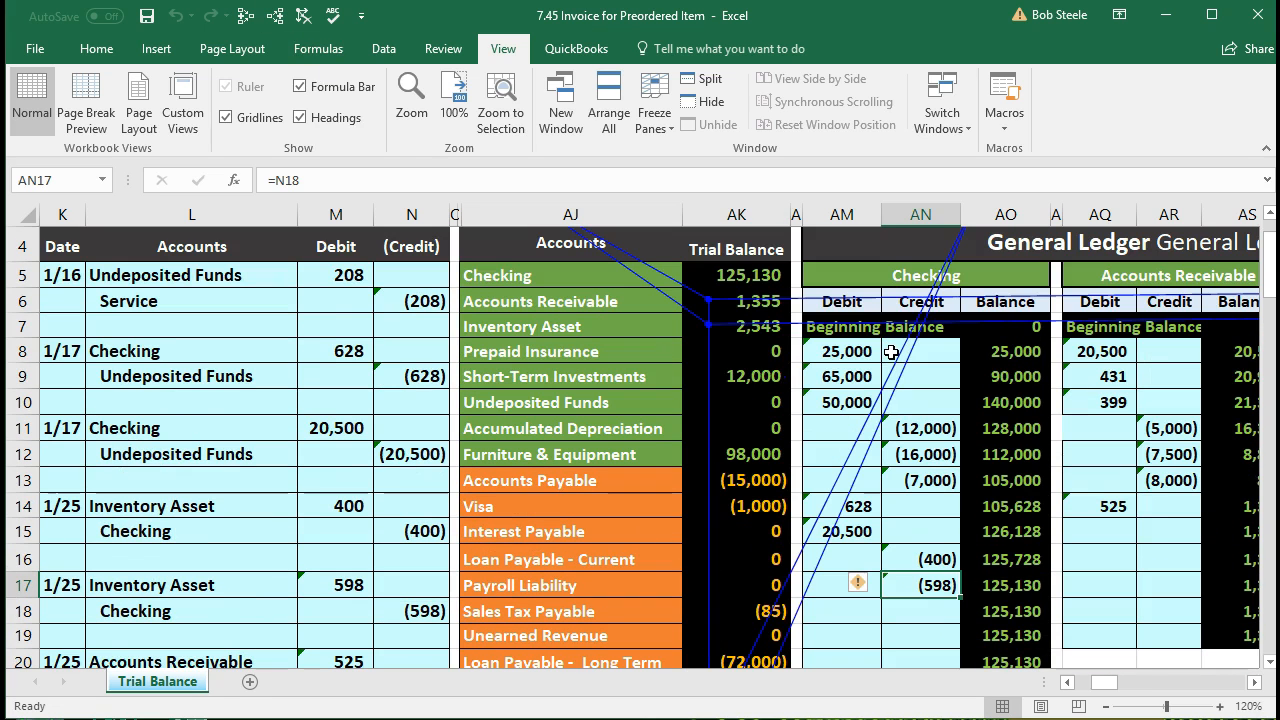
{"action": "left_click", "coordinate": [899, 333]}
{"action": "key", "text": "Right"}
{"action": "key", "text": "Right"}
{"action": "key", "text": "Right"}
{"action": "key", "text": "Right"}
{"action": "key", "text": "Right"}
{"action": "key", "text": "Right"}
{"action": "key", "text": "Right"}
{"action": "key", "text": "Right"}
{"action": "key", "text": "Right"}
{"action": "key", "text": "Right"}
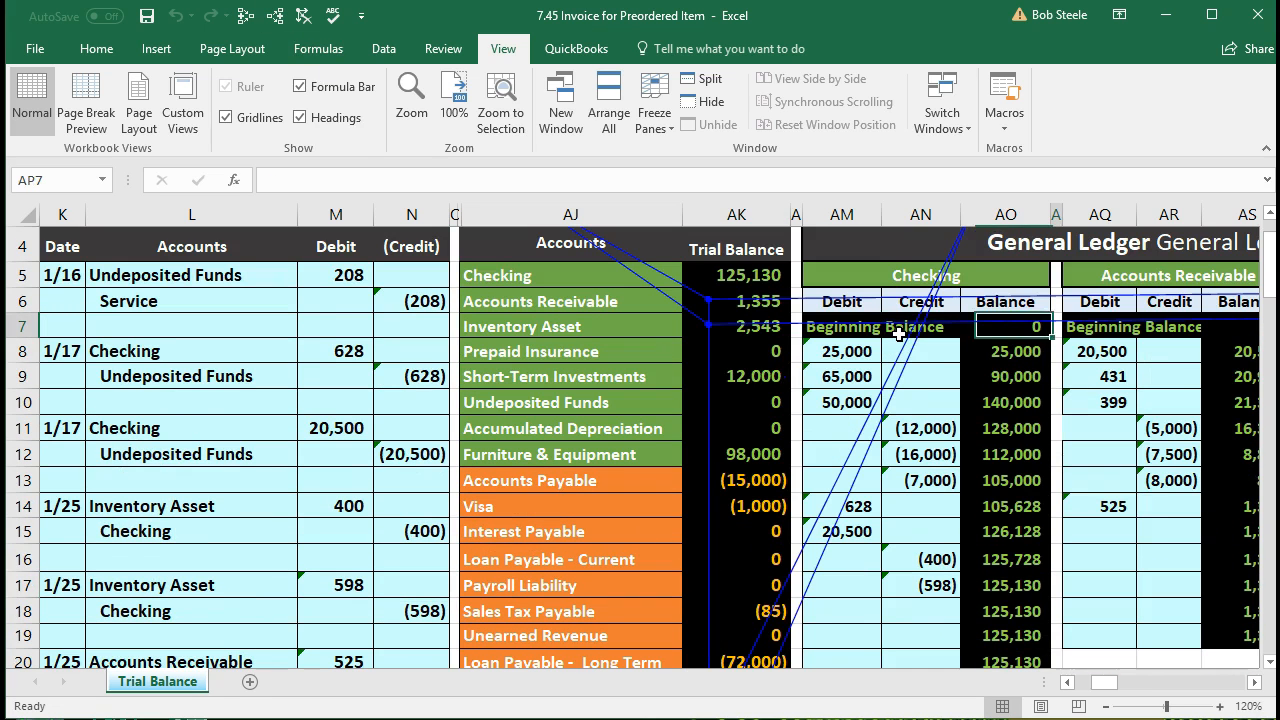
{"action": "key", "text": "Right"}
{"action": "key", "text": "Right"}
{"action": "key", "text": "Right"}
{"action": "key", "text": "Right"}
{"action": "key", "text": "Right"}
{"action": "key", "text": "Right"}
{"action": "key", "text": "Right"}
{"action": "key", "text": "Right"}
{"action": "key", "text": "Right"}
{"action": "key", "text": "Right"}
{"action": "key", "text": "Right"}
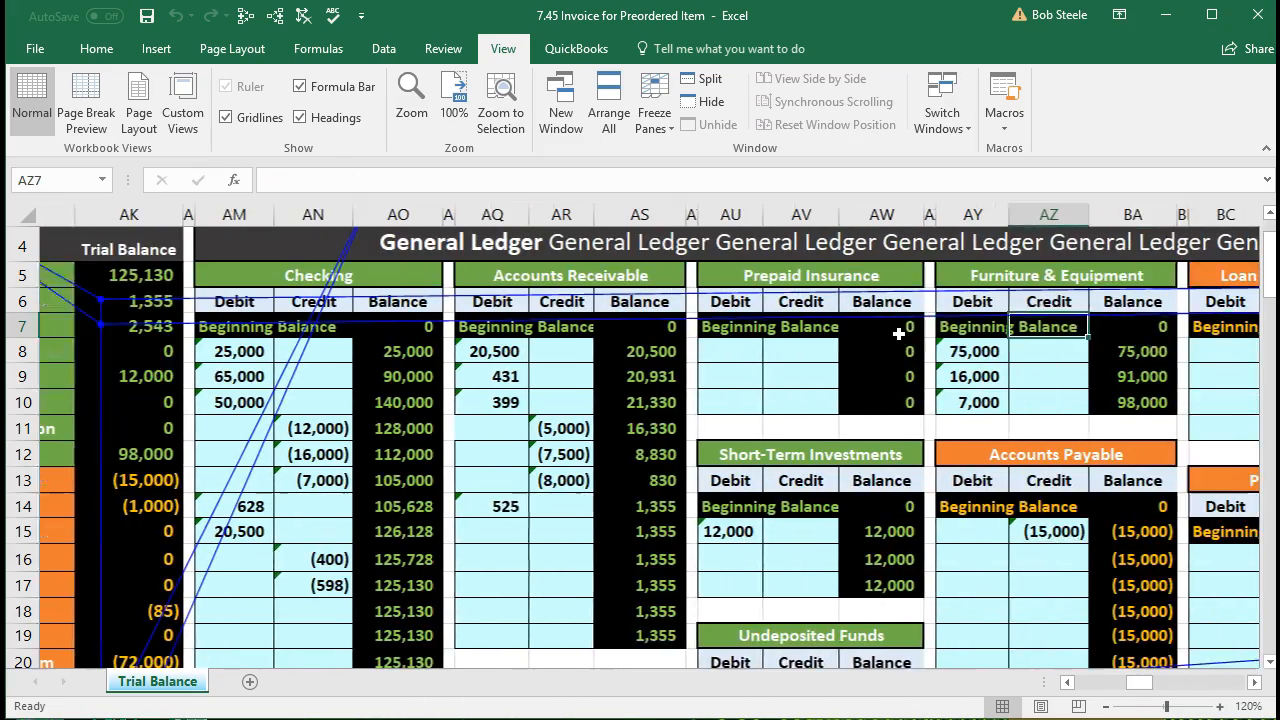
{"action": "key", "text": "Right"}
{"action": "key", "text": "Right"}
{"action": "key", "text": "Right"}
{"action": "key", "text": "Right"}
{"action": "key", "text": "Right"}
{"action": "key", "text": "Right"}
{"action": "key", "text": "Right"}
{"action": "key", "text": "Right"}
{"action": "key", "text": "Right"}
{"action": "key", "text": "Right"}
{"action": "key", "text": "Right"}
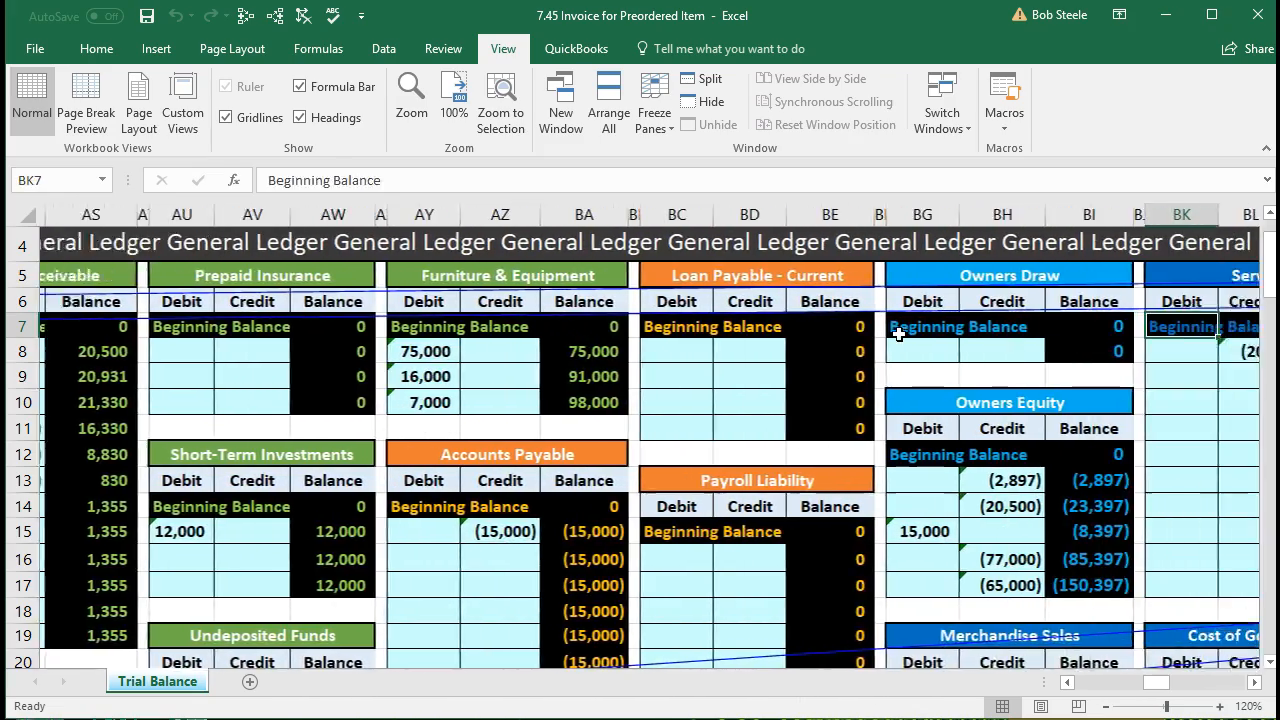
{"action": "key", "text": "Right"}
{"action": "key", "text": "Right"}
{"action": "key", "text": "Right"}
{"action": "key", "text": "Right"}
{"action": "key", "text": "Right"}
{"action": "key", "text": "Right"}
{"action": "key", "text": "Right"}
{"action": "key", "text": "Right"}
{"action": "key", "text": "Right"}
{"action": "key", "text": "Right"}
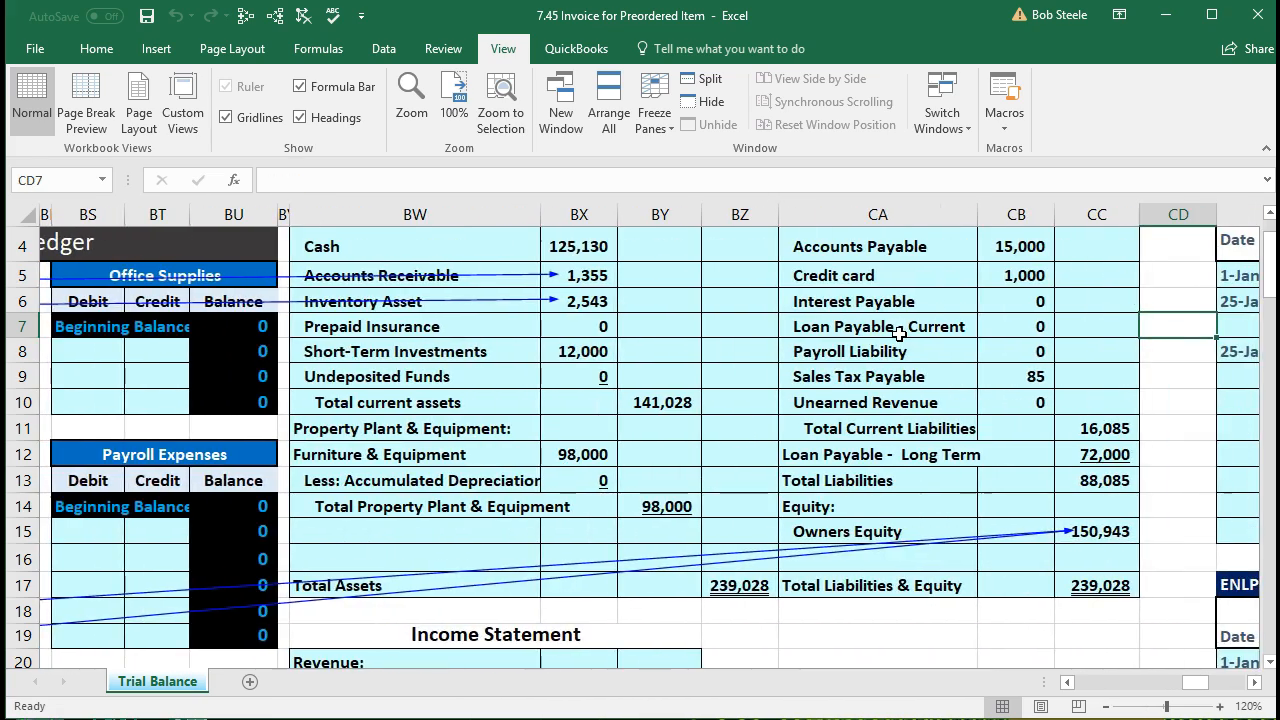
{"action": "scroll", "coordinate": [899, 333], "scroll_direction": "up", "scroll_amount": 1}
{"action": "left_click", "coordinate": [600, 380]}
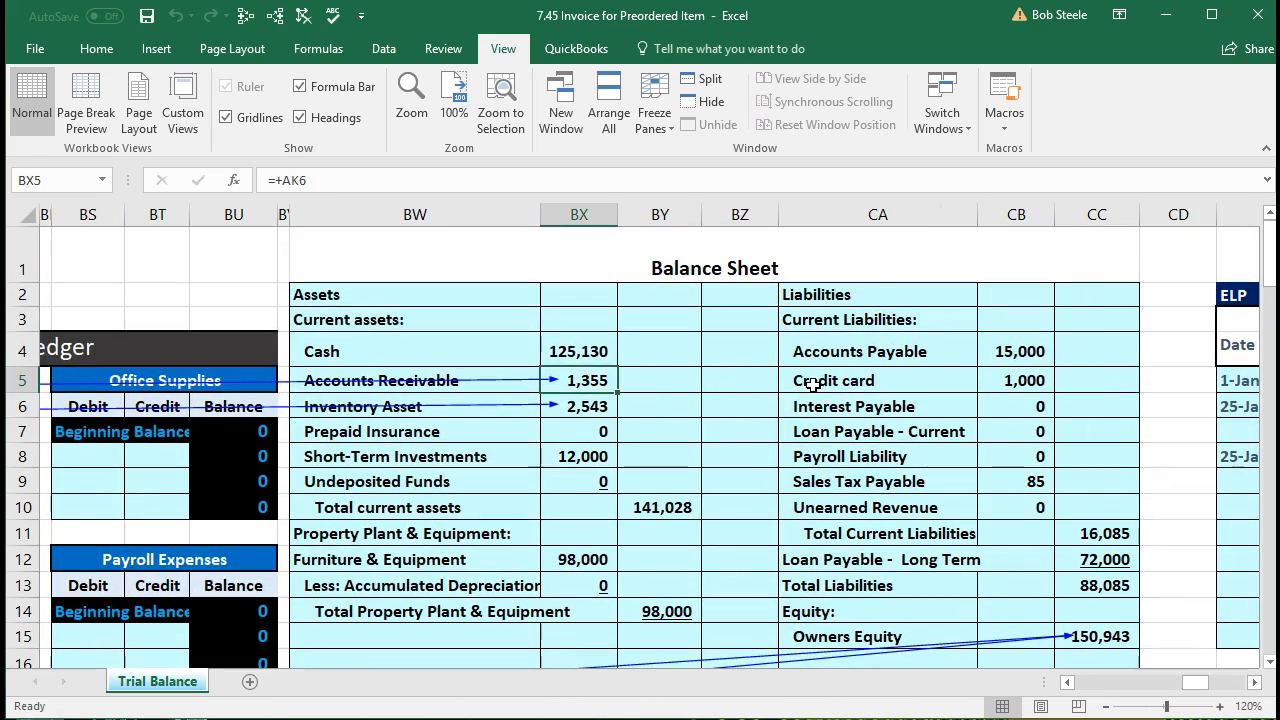
{"action": "key", "text": "Down"}
{"action": "scroll", "coordinate": [828, 438], "scroll_direction": "down", "scroll_amount": 1}
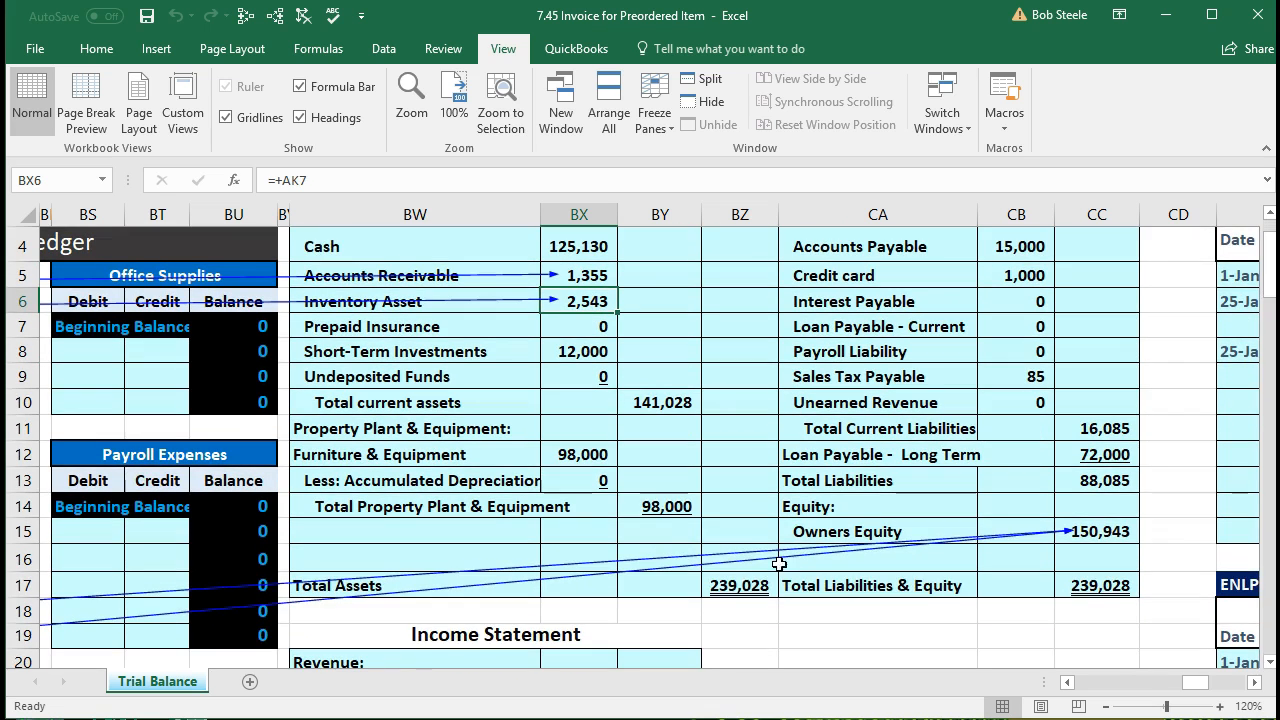
{"action": "left_click", "coordinate": [755, 586]}
{"action": "double_click", "coordinate": [755, 586]}
{"action": "key", "text": "Return"}
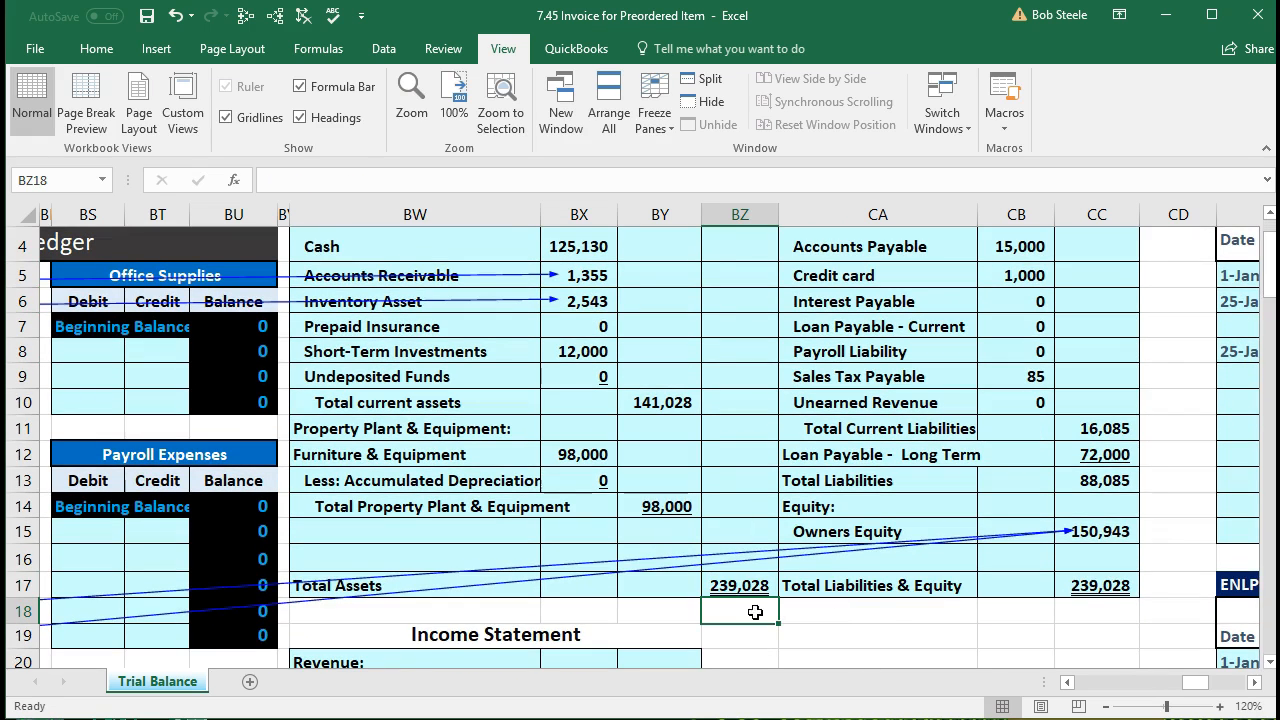
{"action": "left_click", "coordinate": [1090, 586]}
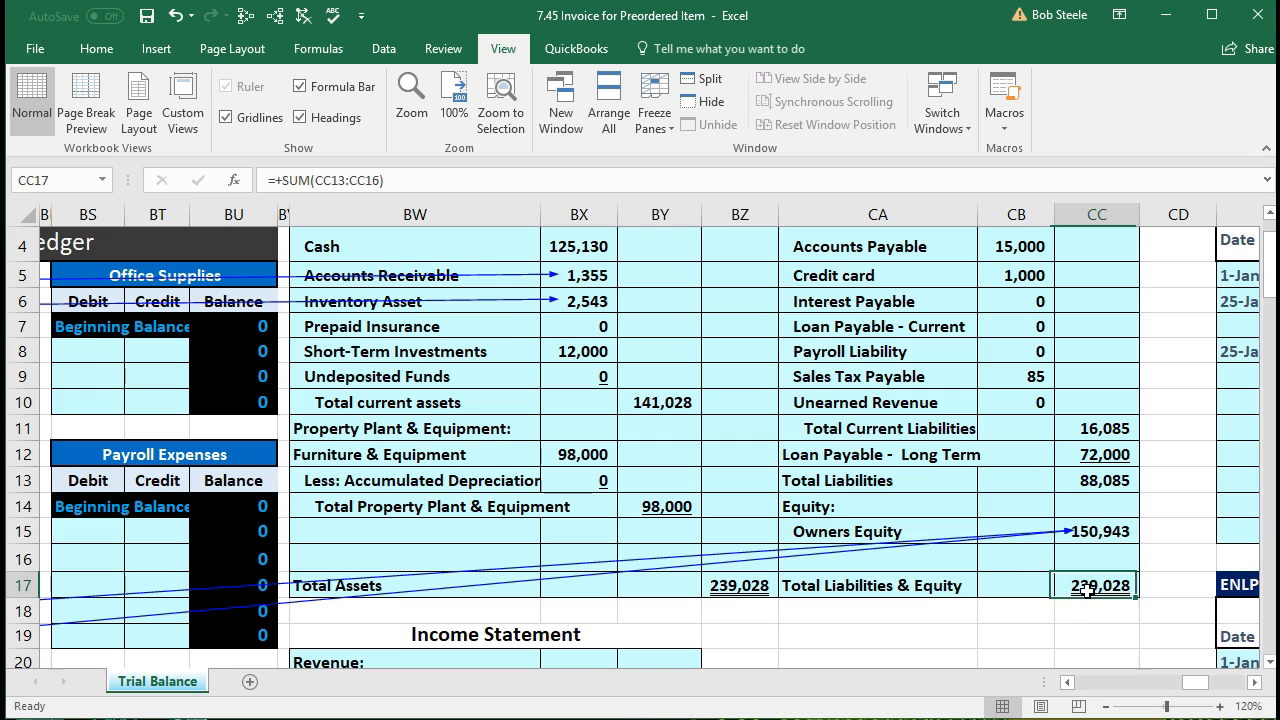
{"action": "scroll", "coordinate": [1086, 602], "scroll_direction": "down", "scroll_amount": 3}
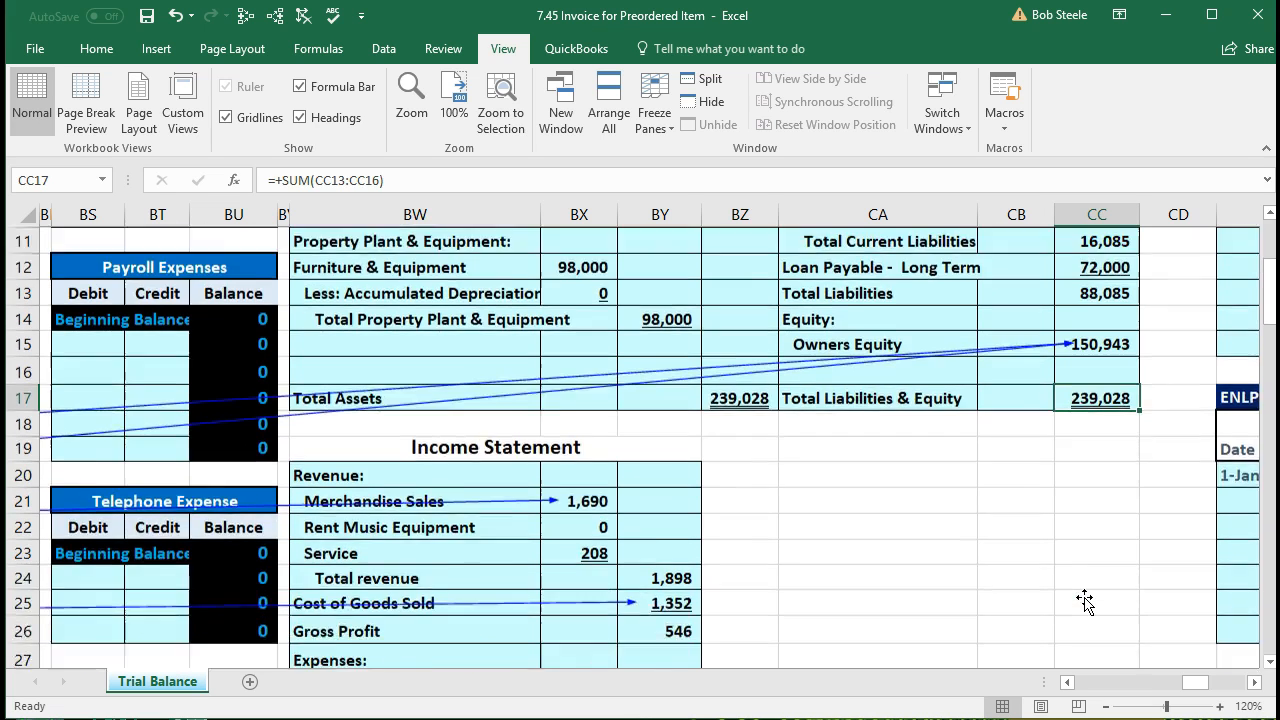
{"action": "left_click", "coordinate": [596, 450]}
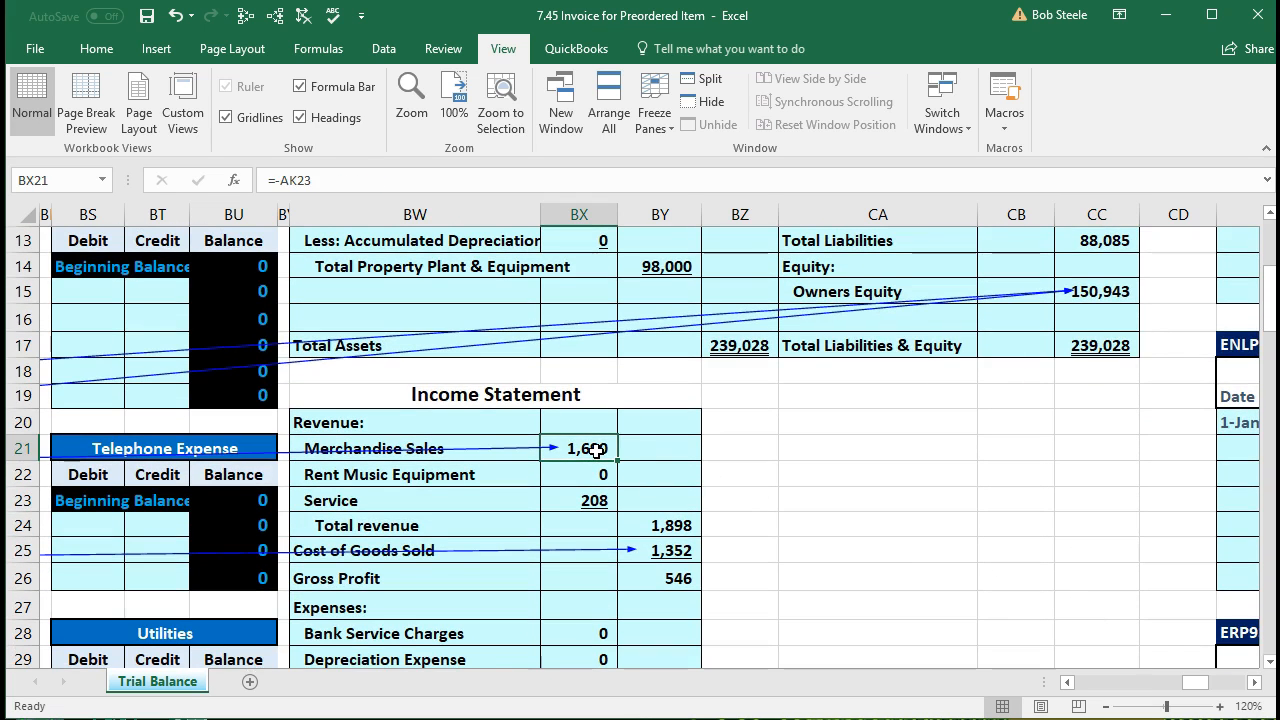
{"action": "scroll", "coordinate": [640, 484], "scroll_direction": "down", "scroll_amount": 1}
{"action": "left_click", "coordinate": [659, 474]}
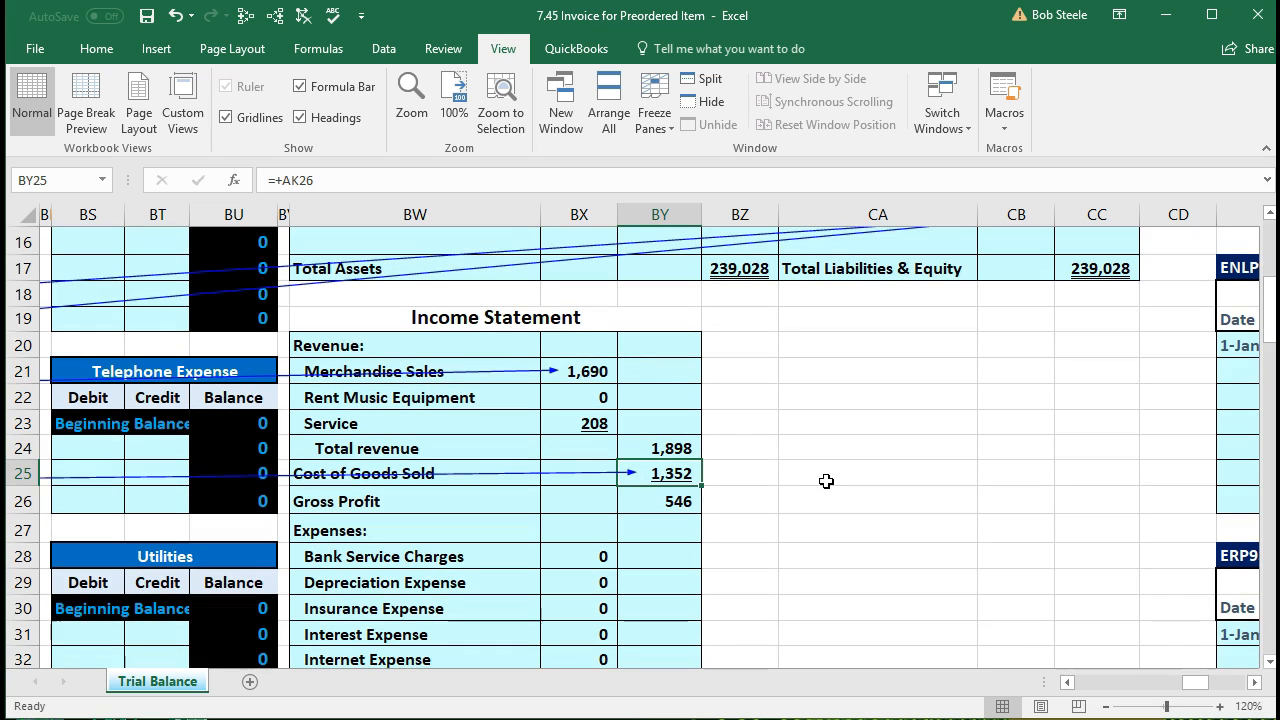
{"action": "left_click", "coordinate": [684, 497]}
{"action": "scroll", "coordinate": [781, 515], "scroll_direction": "down", "scroll_amount": 4}
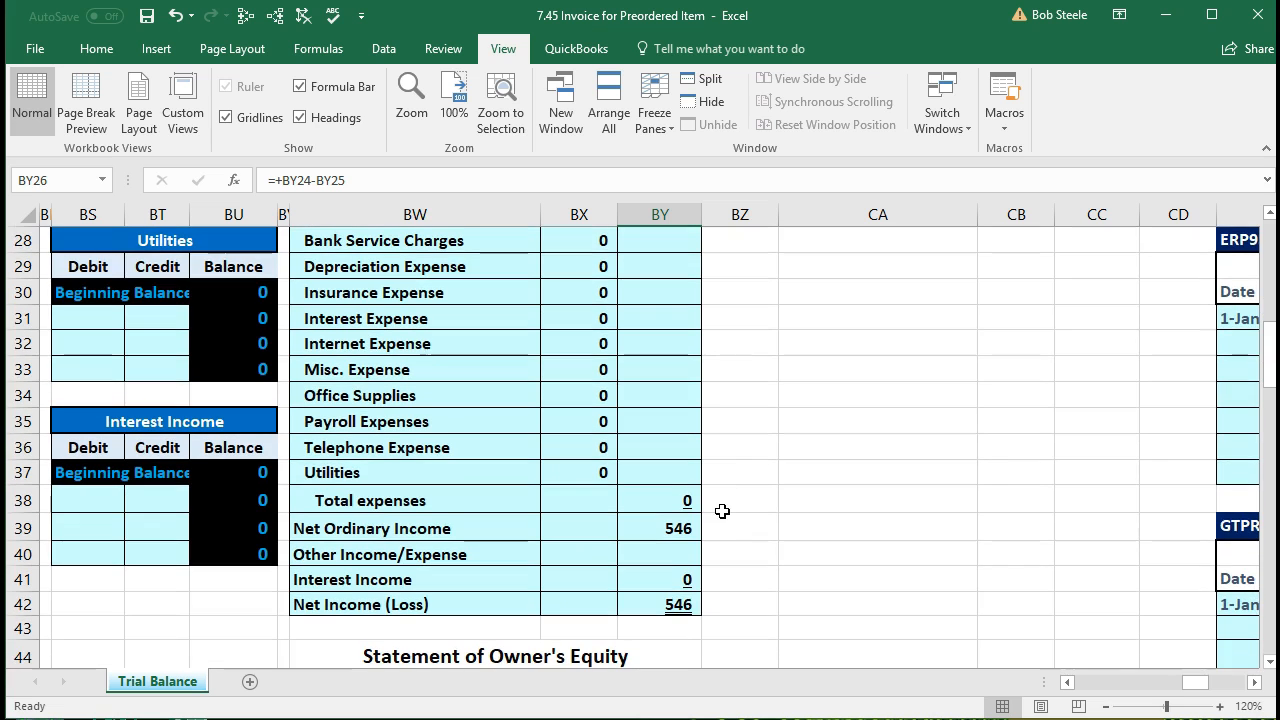
{"action": "left_click", "coordinate": [695, 603]}
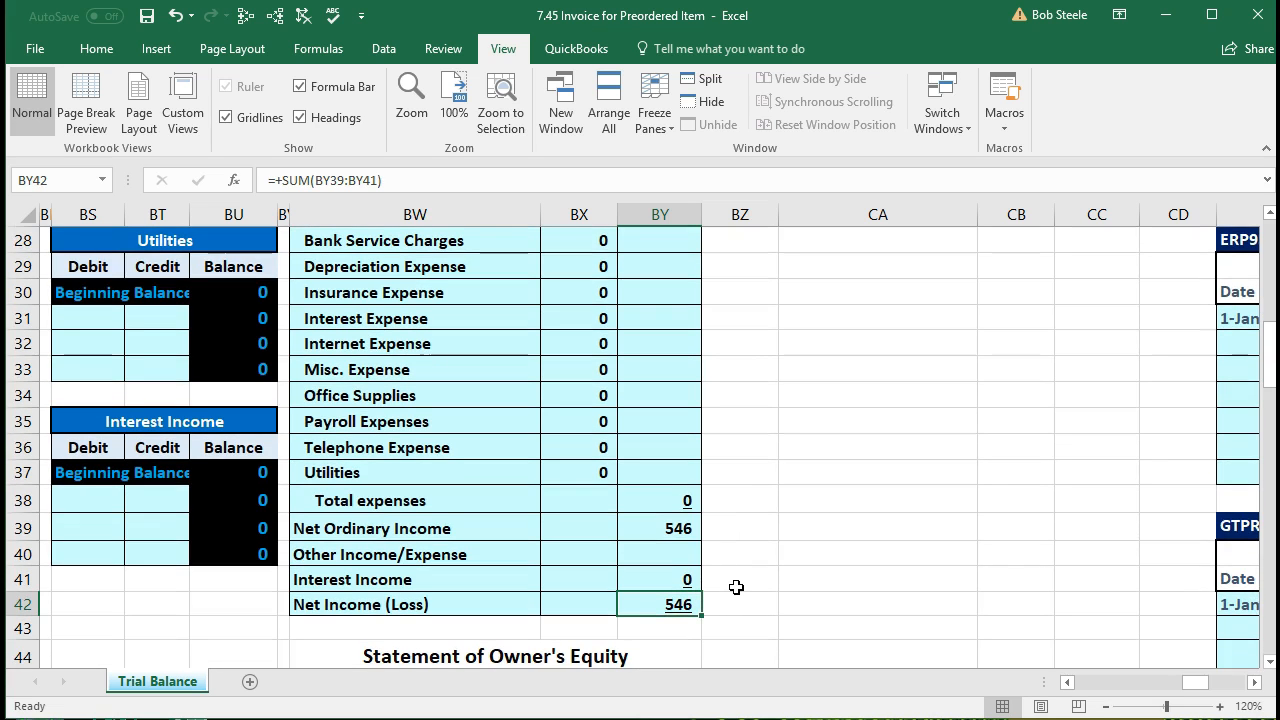
{"action": "scroll", "coordinate": [736, 587], "scroll_direction": "down", "scroll_amount": 3}
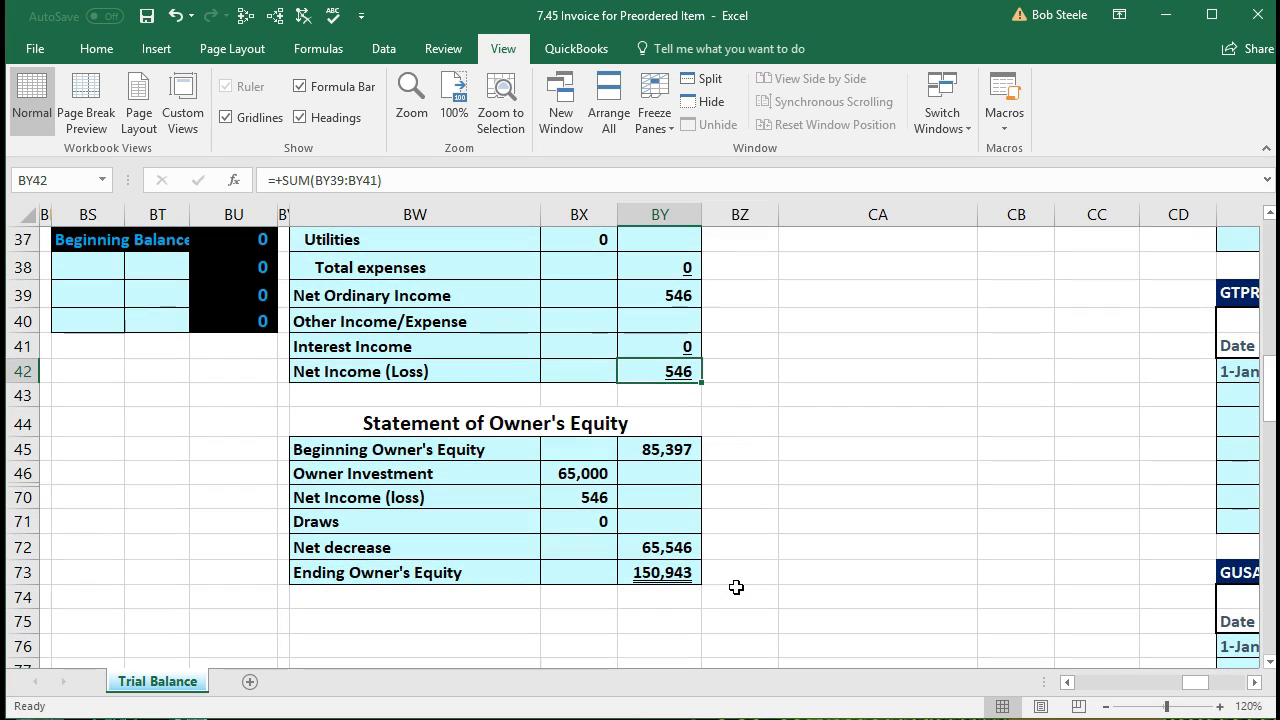
{"action": "left_click", "coordinate": [586, 497]}
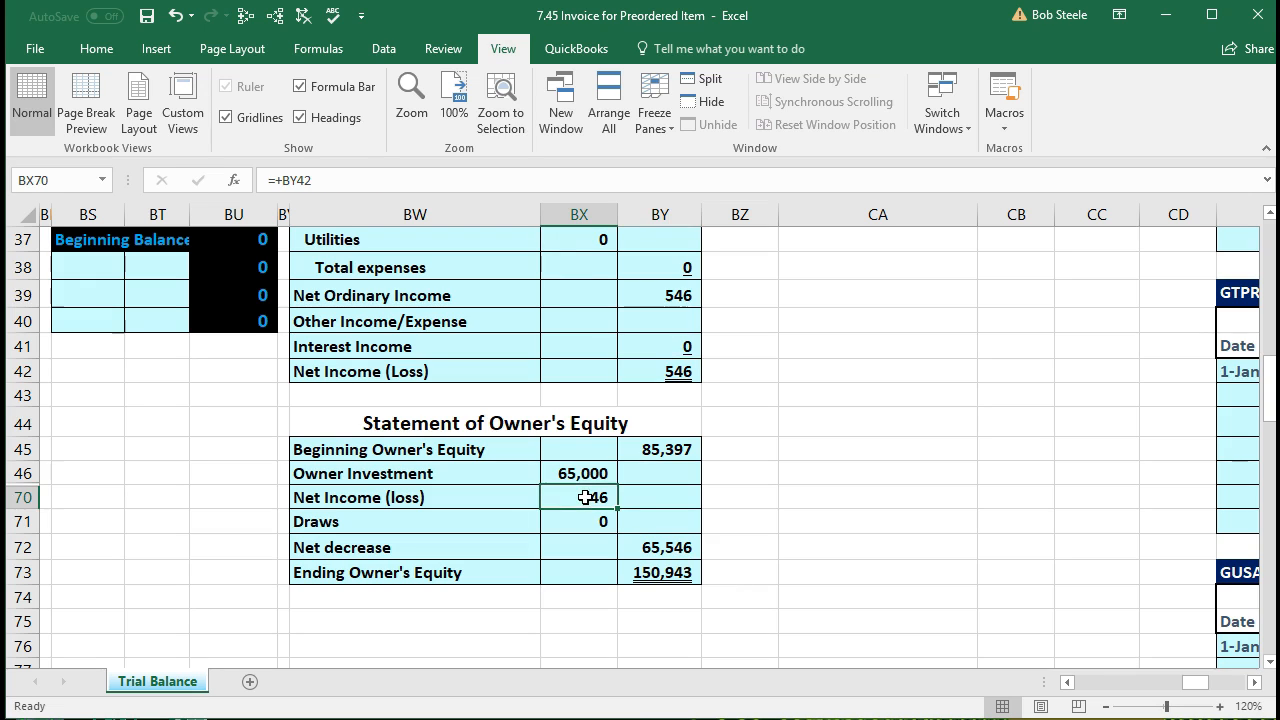
{"action": "left_click", "coordinate": [675, 373]}
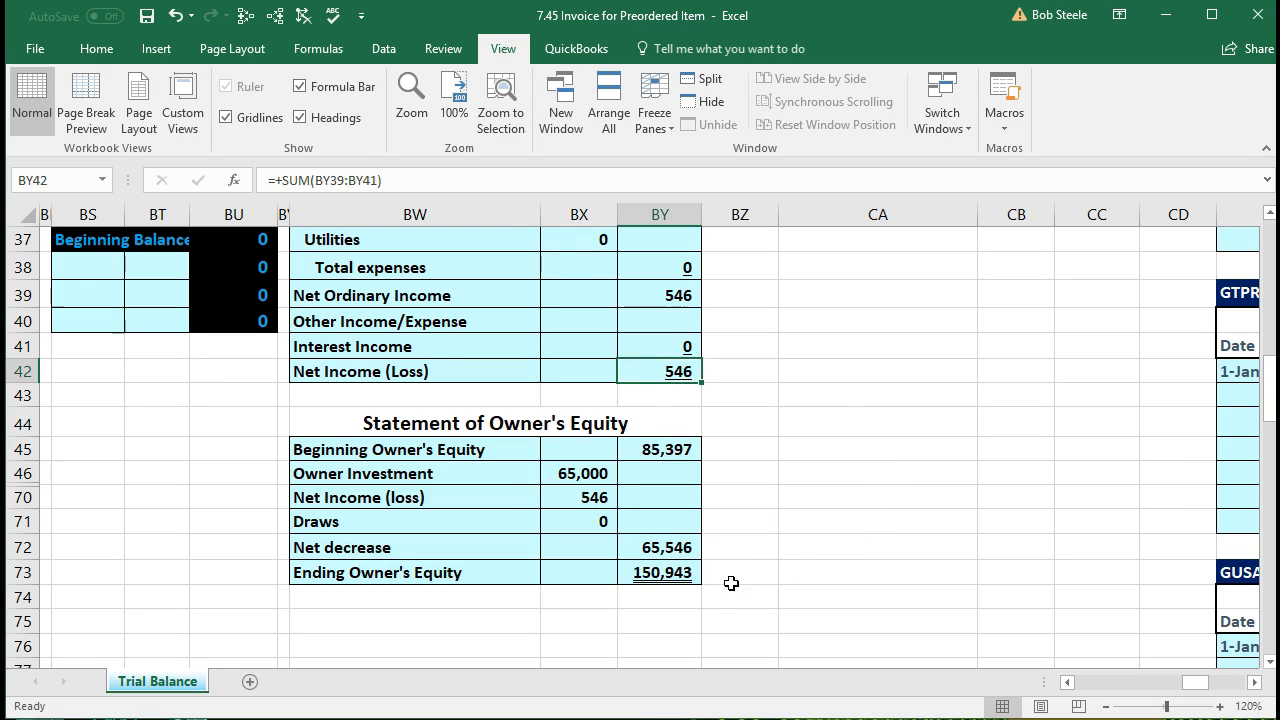
{"action": "left_click", "coordinate": [690, 582]}
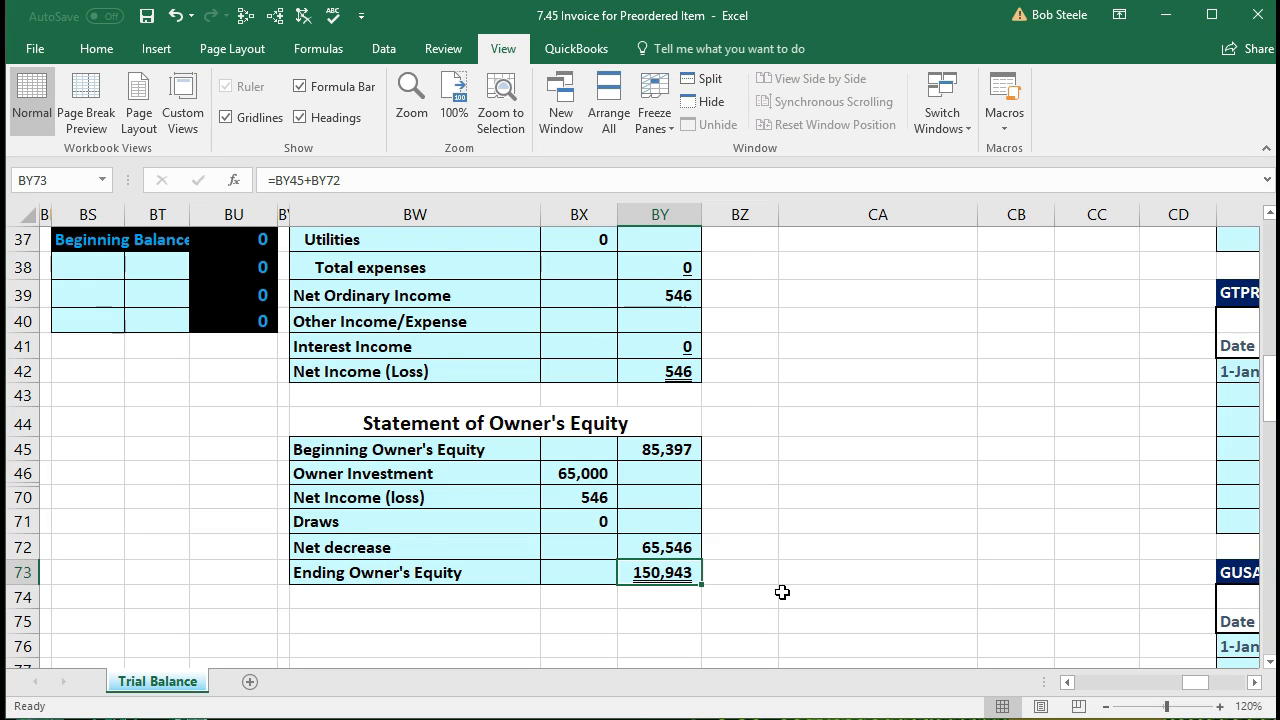
{"action": "scroll", "coordinate": [782, 592], "scroll_direction": "up", "scroll_amount": 9}
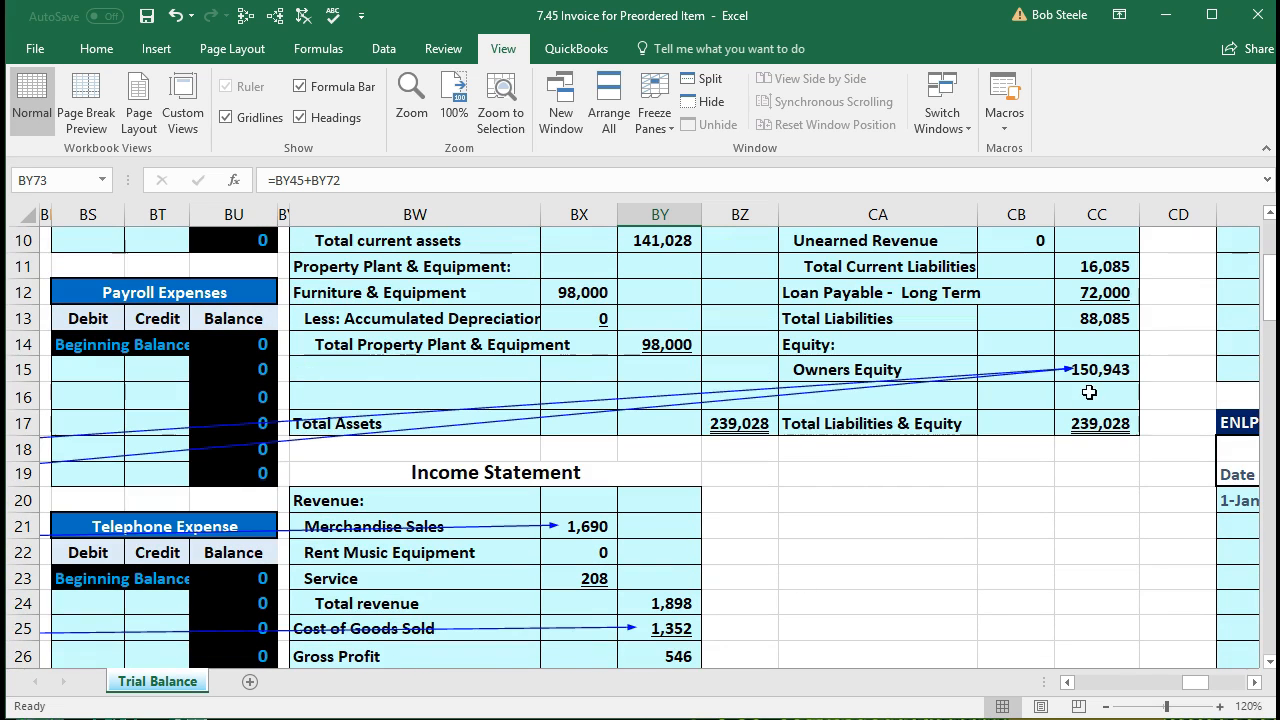
{"action": "left_click", "coordinate": [1096, 375]}
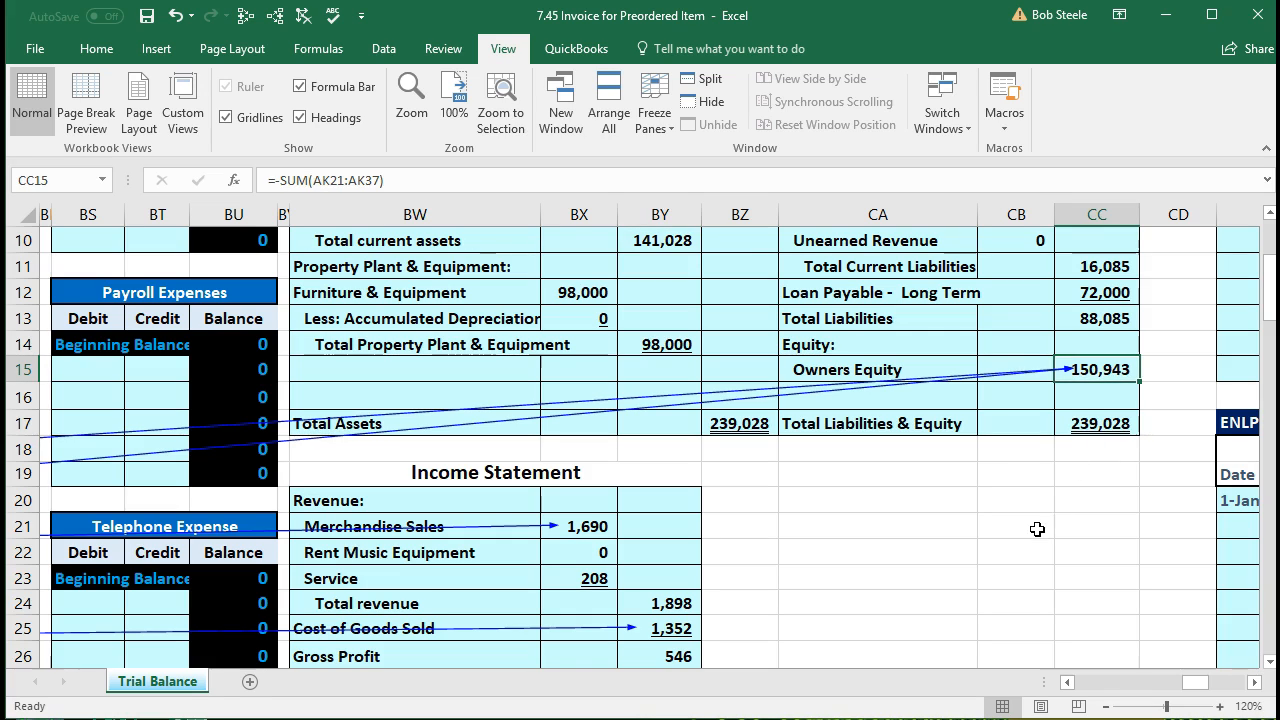